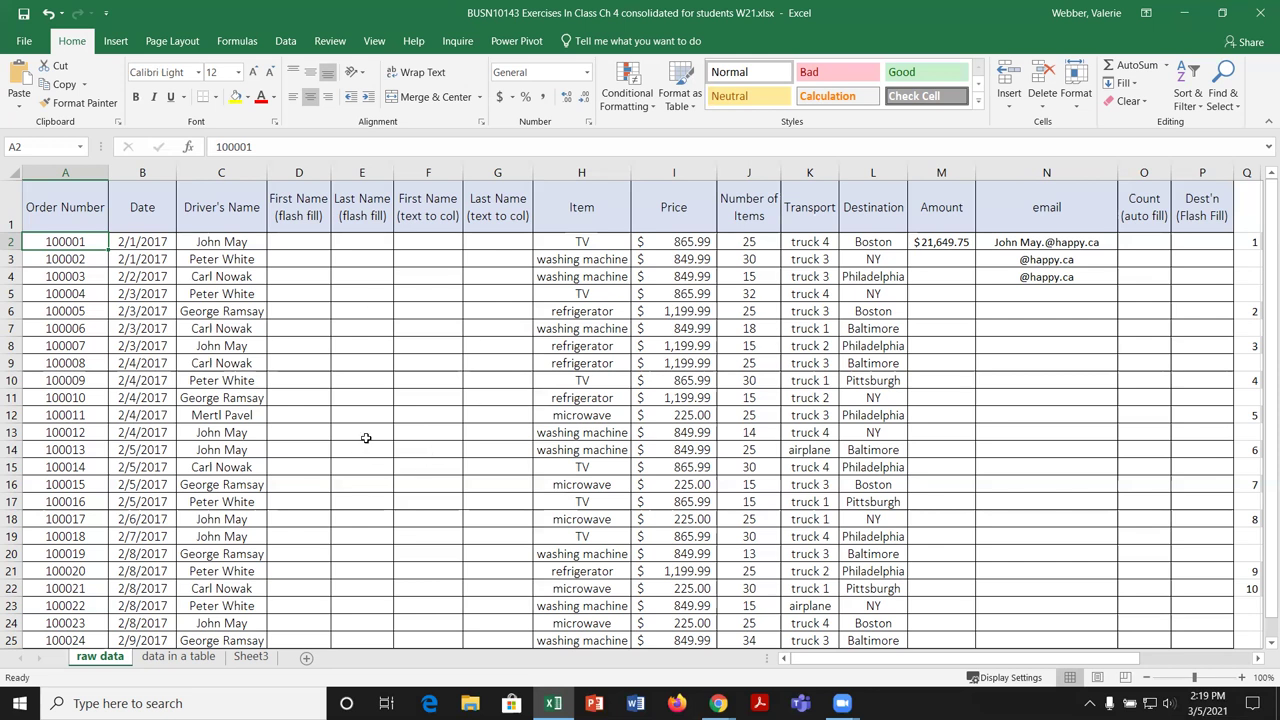
Step: Switch to the 'data in a table' sheet, browse its 24 truck orders, and return to cell A1
click(180, 657)
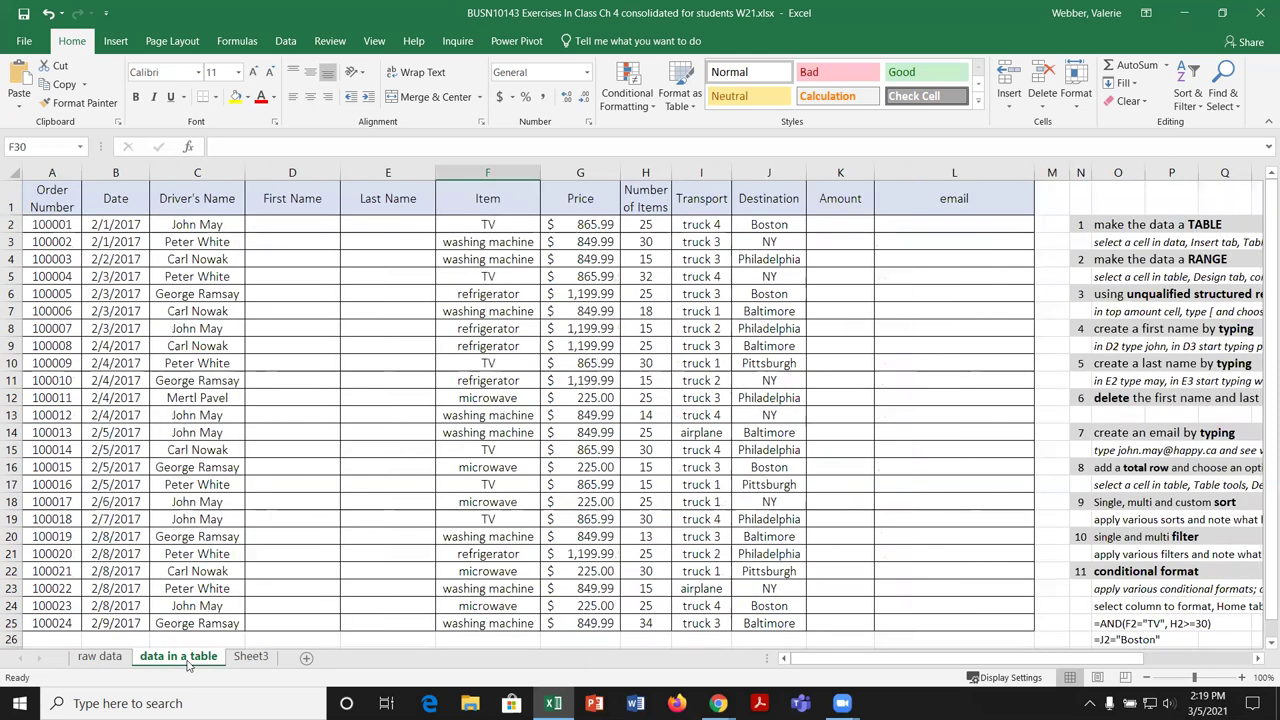
drag(856, 664, 1027, 667)
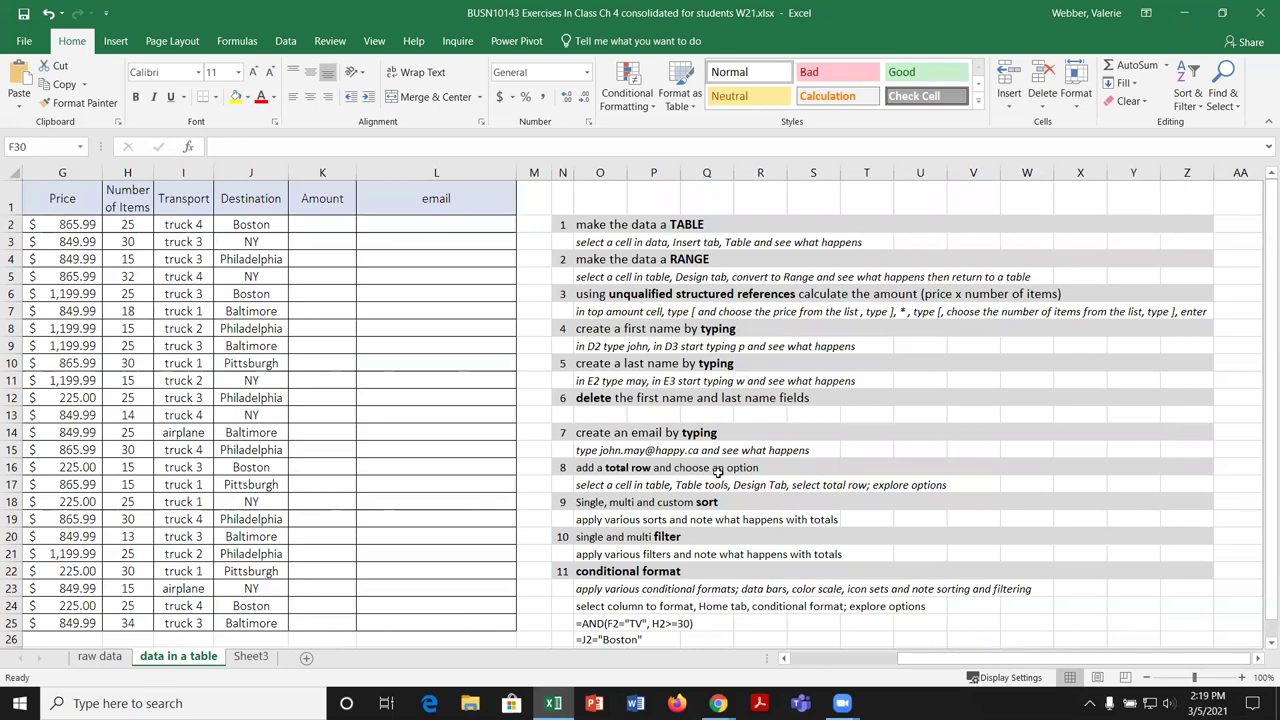
scroll(717, 470, down, 2)
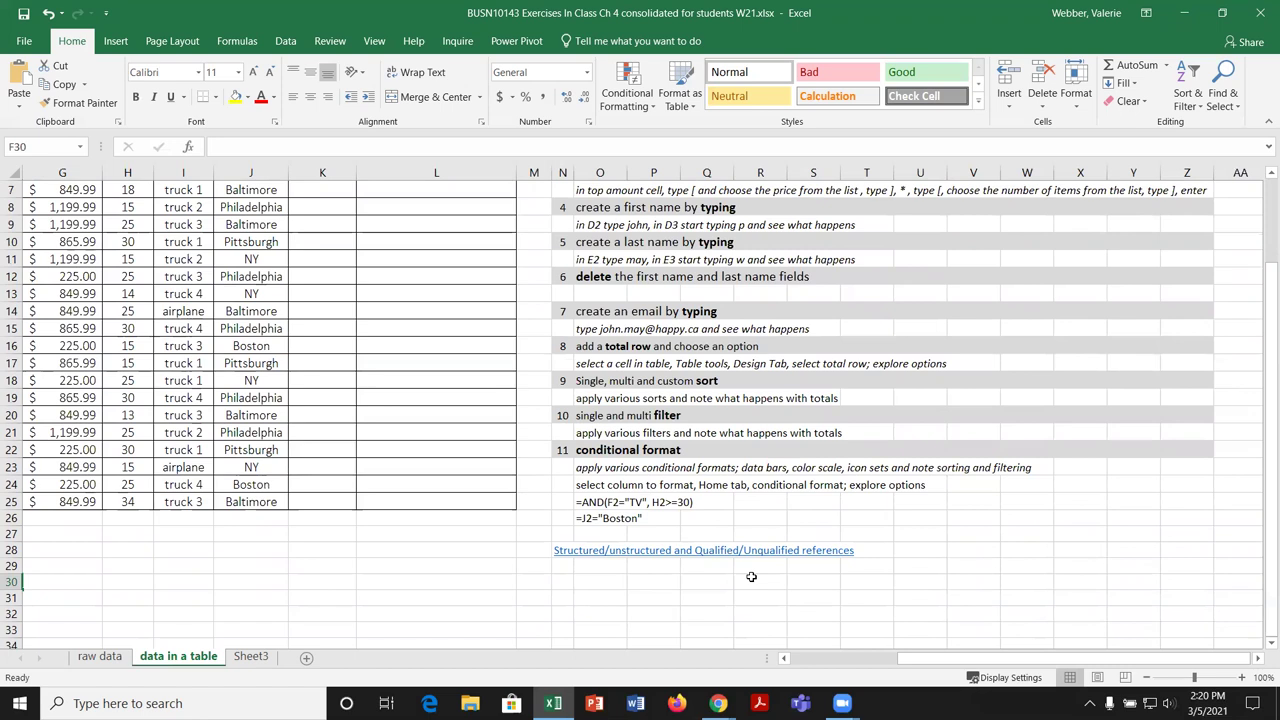
key(ctrl+Home)
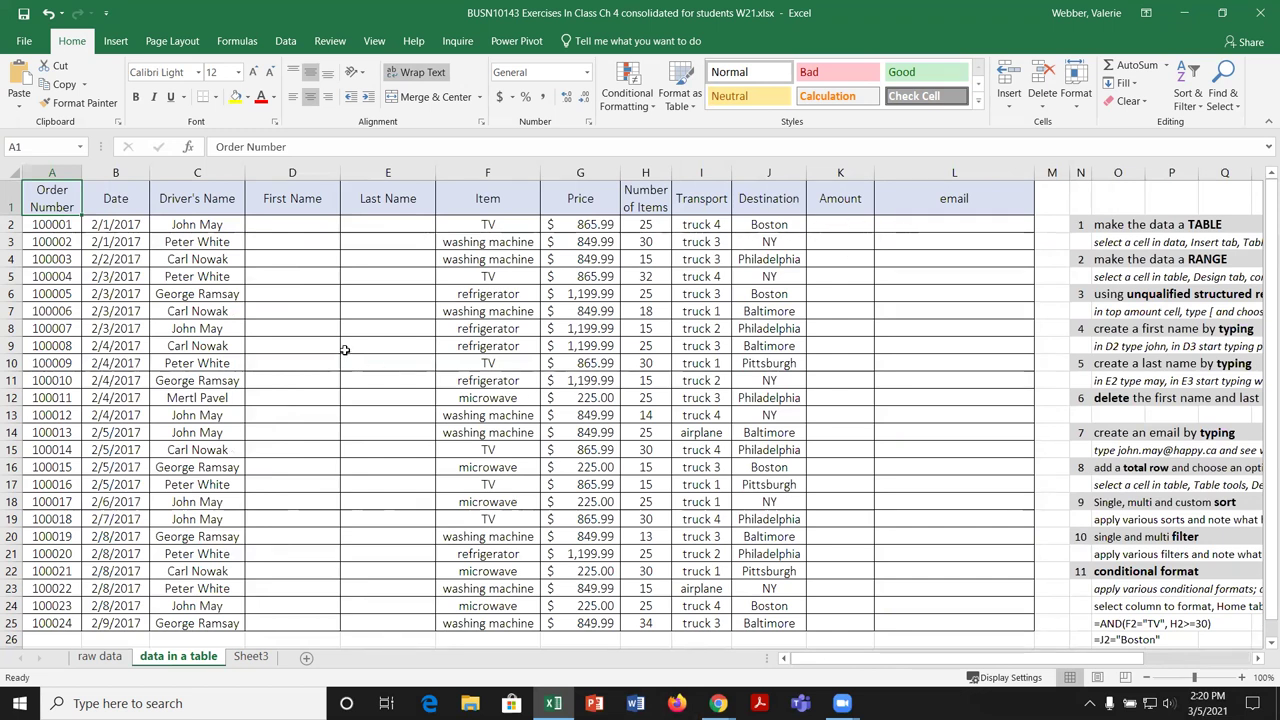
Step: Select cell D9 in the order data and show the Insert ribbon's table and chart options
click(331, 345)
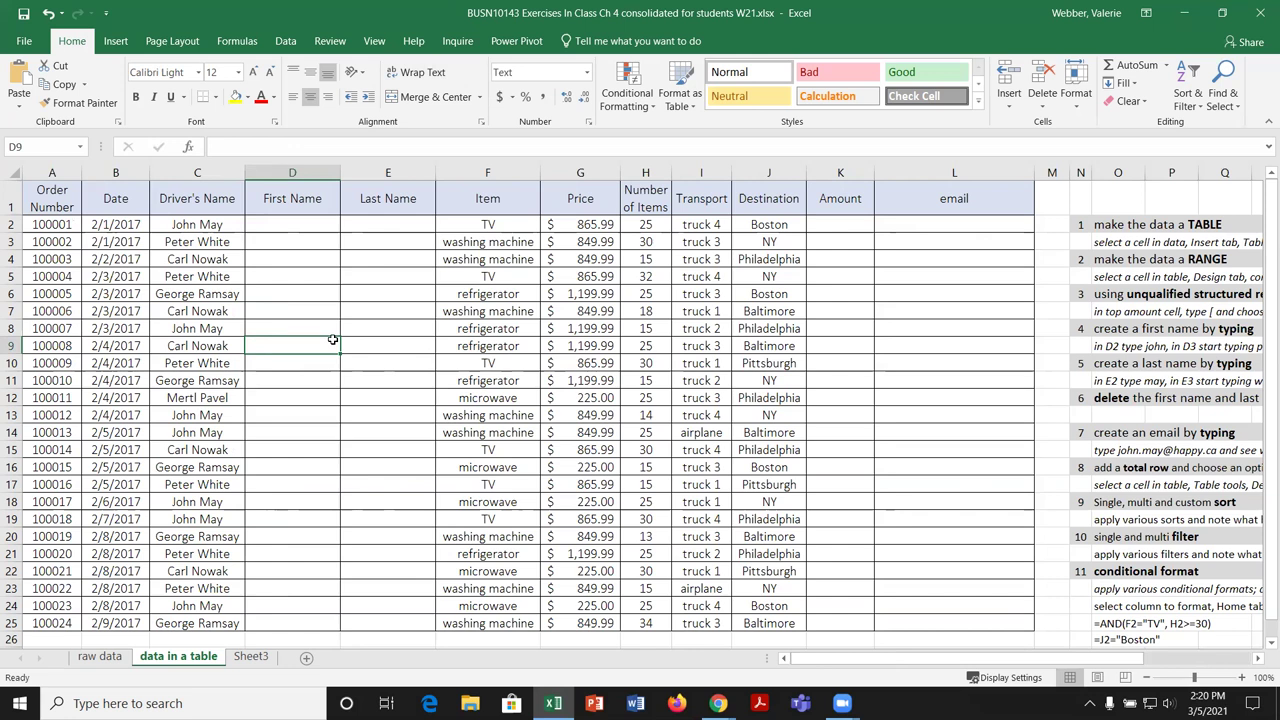
click(117, 43)
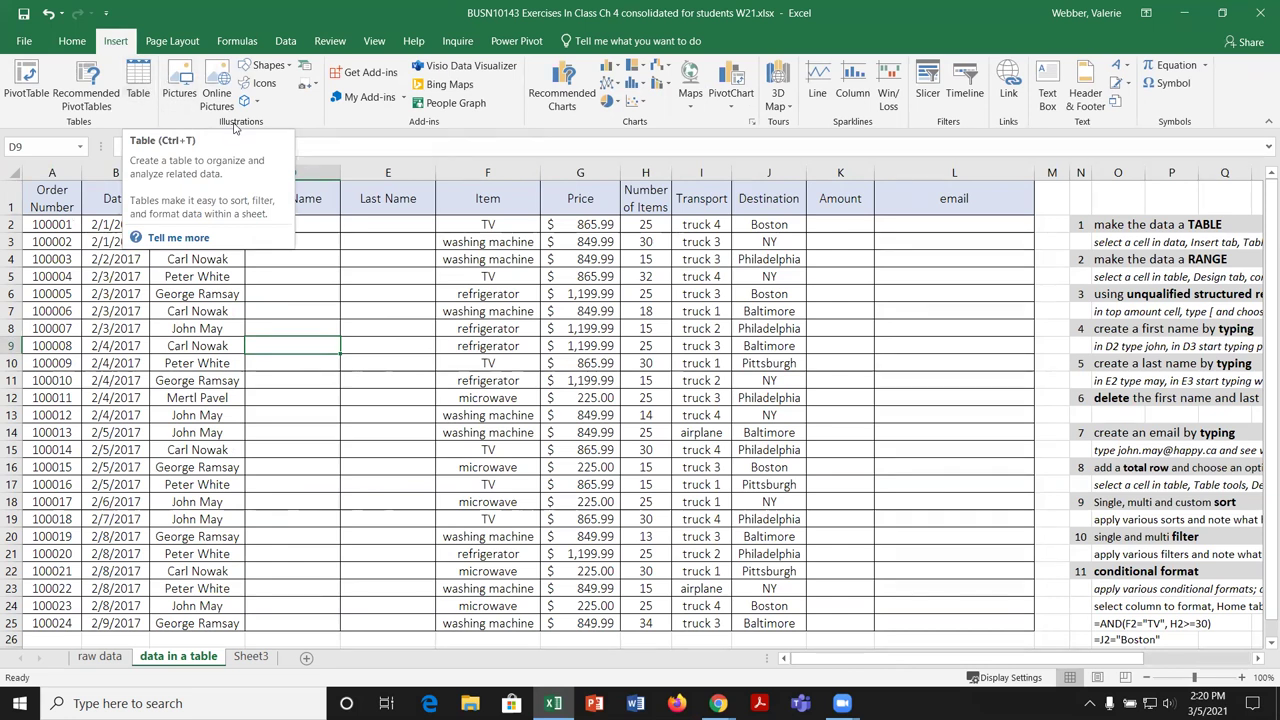
click(138, 80)
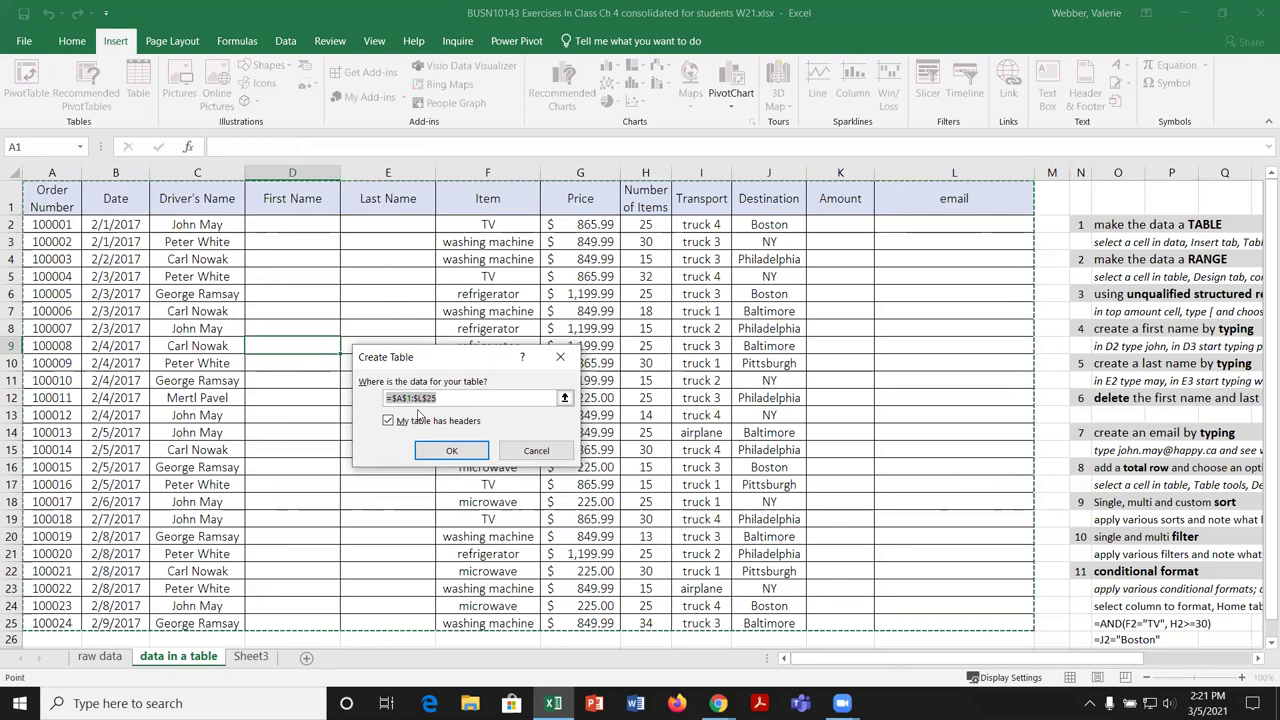
scroll(790, 370, down, 2)
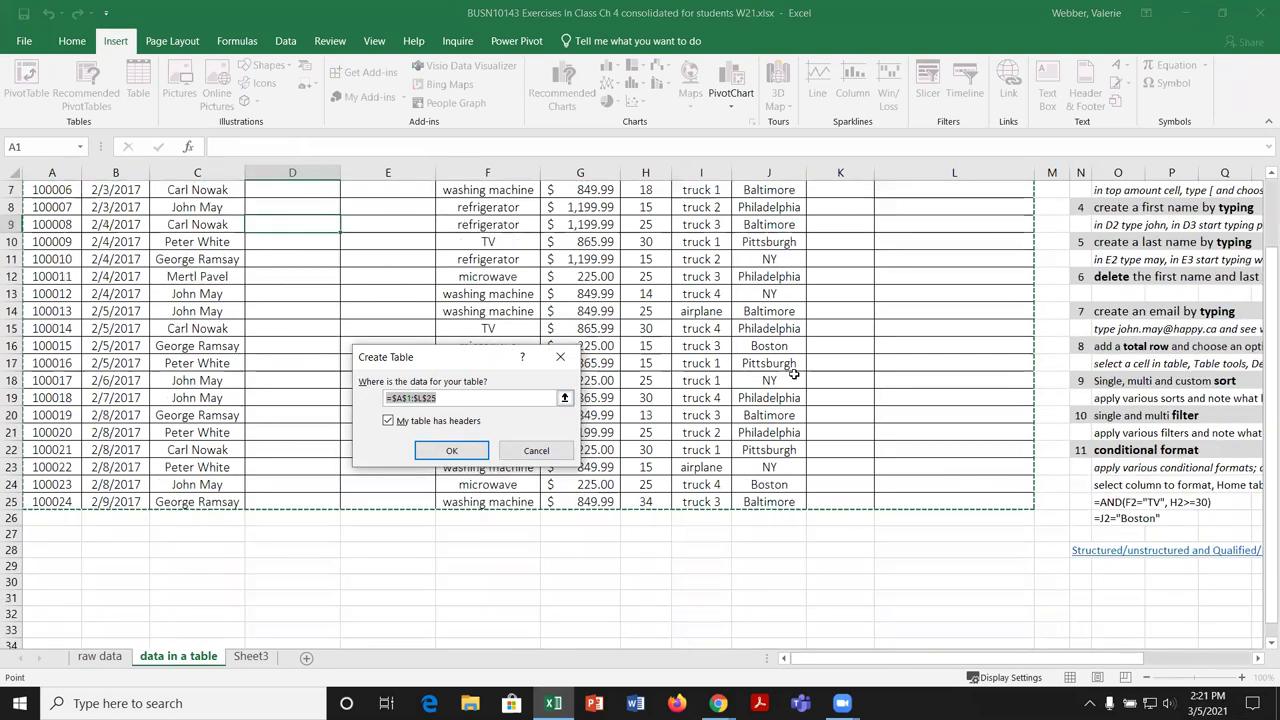
scroll(792, 376, up, 2)
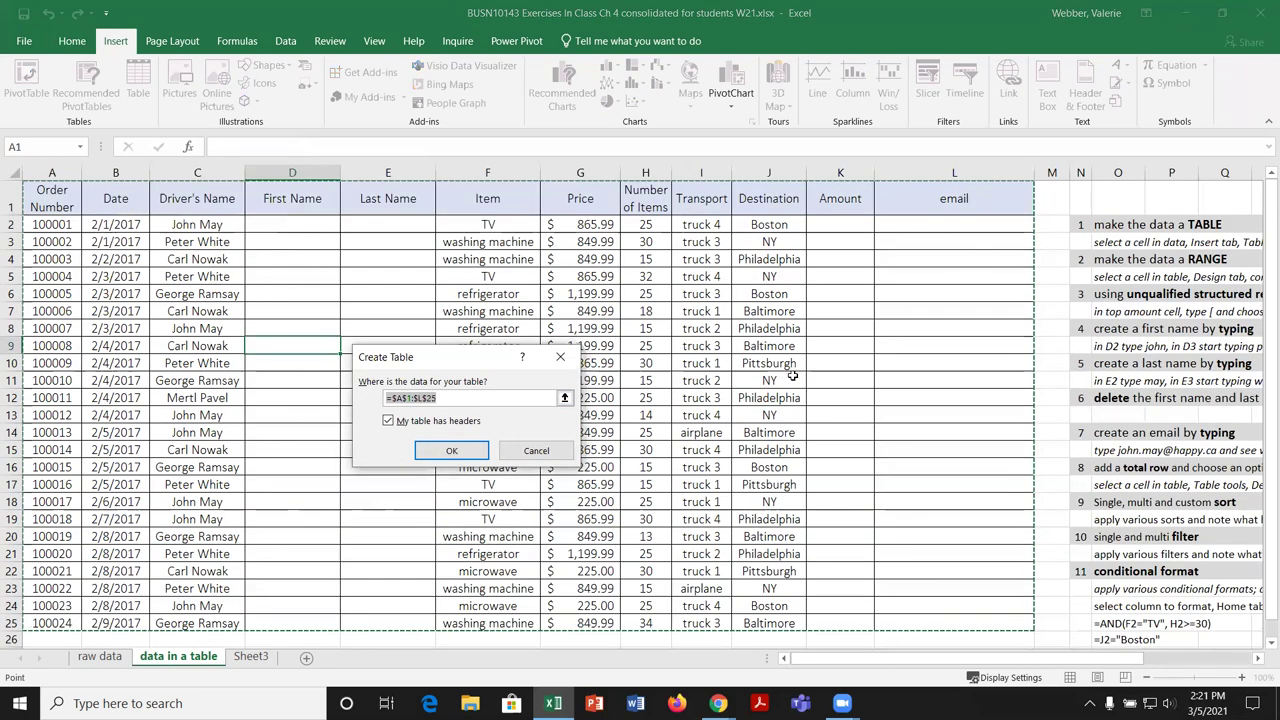
click(390, 422)
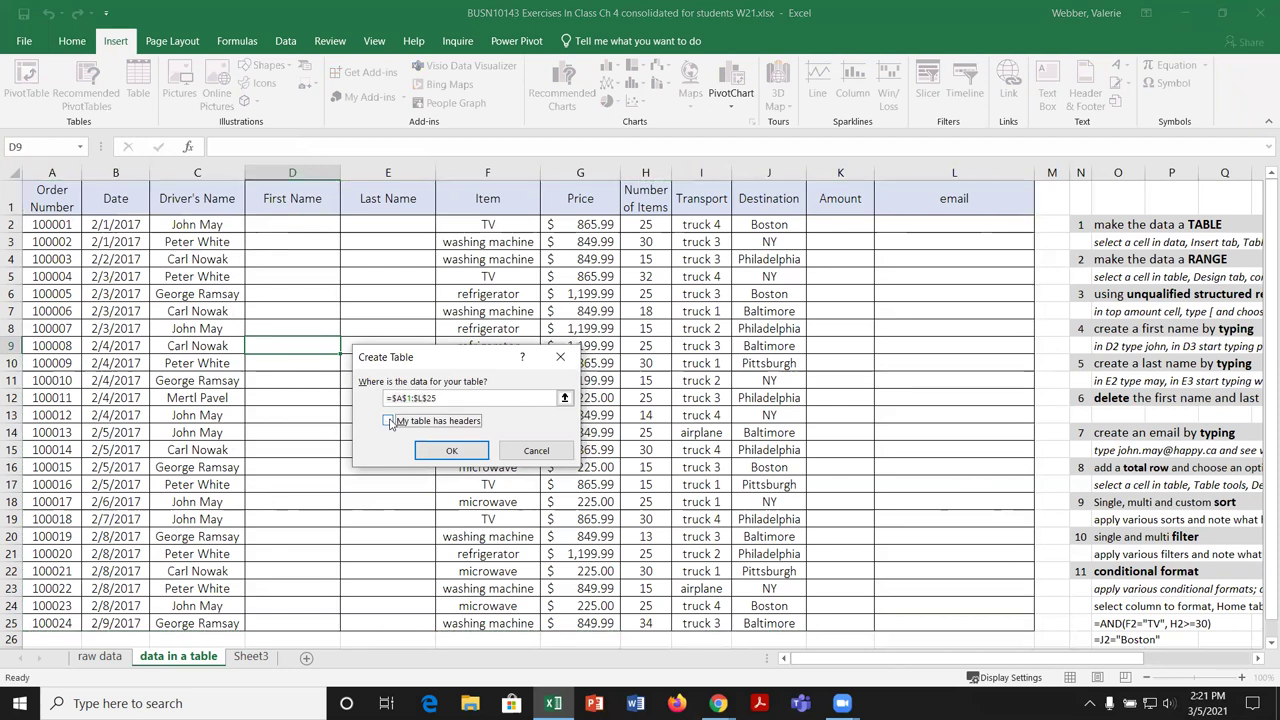
click(390, 422)
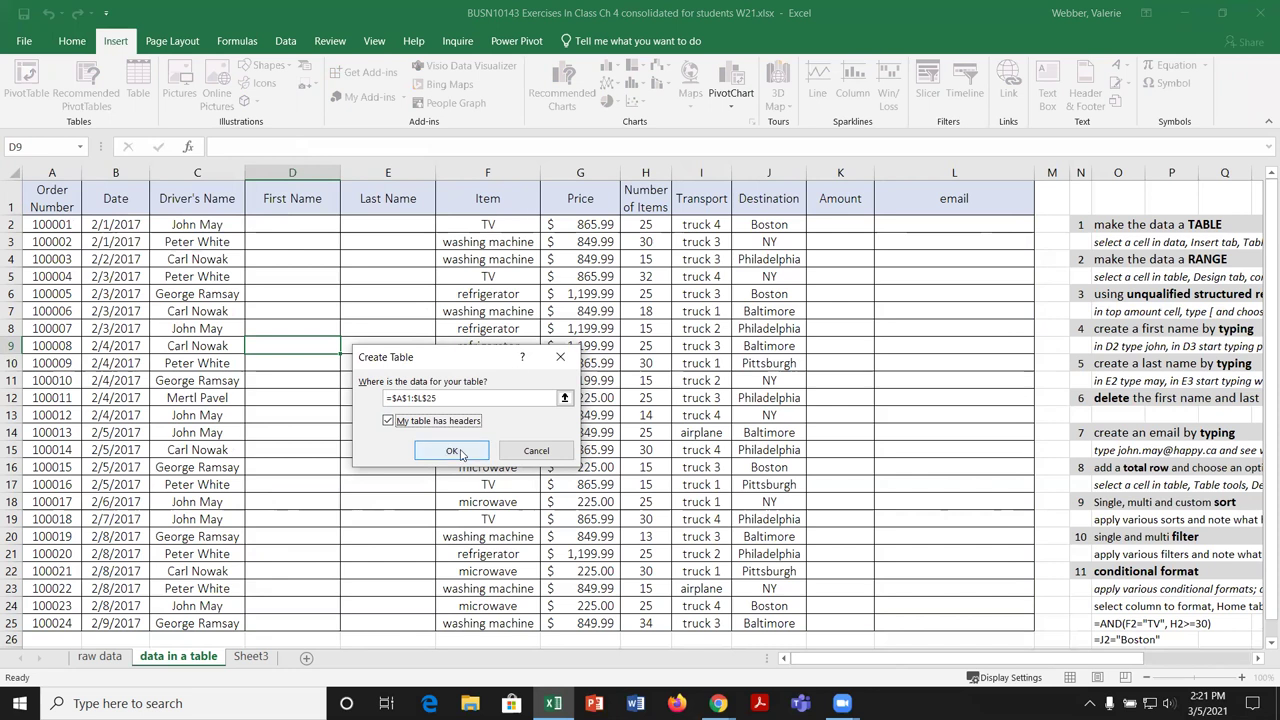
click(525, 454)
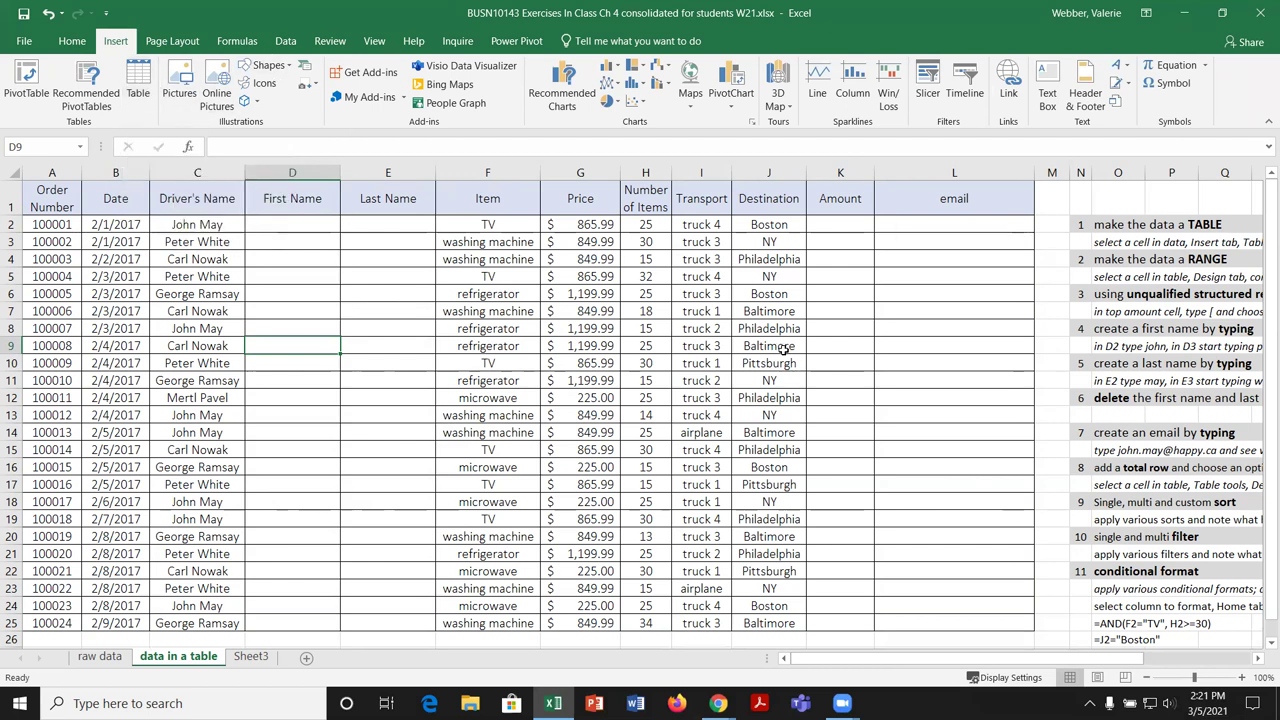
key(ctrl+t)
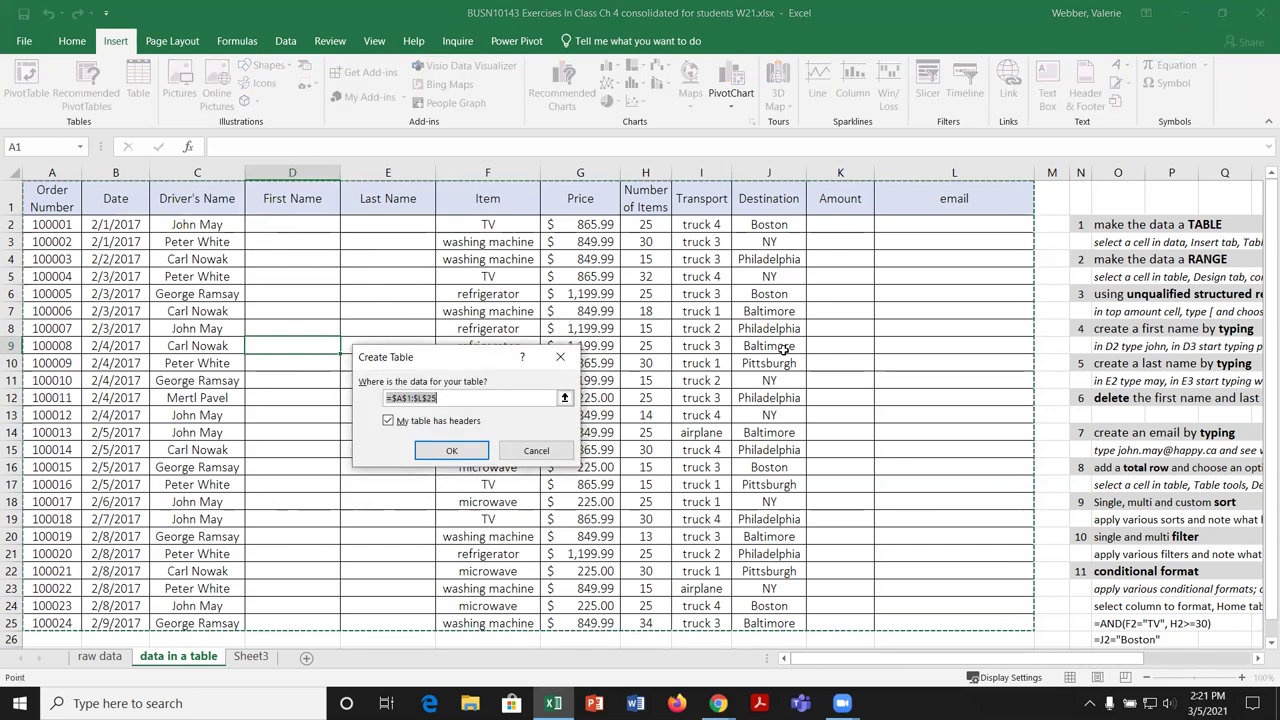
key(Escape)
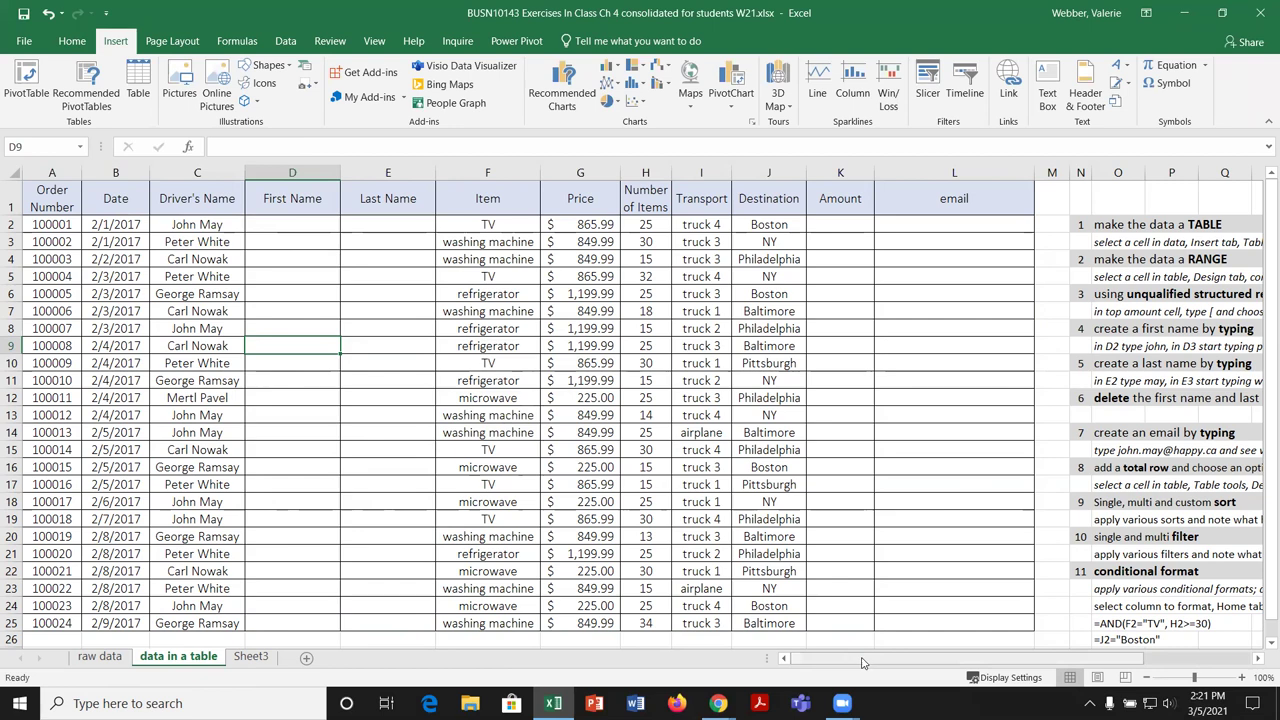
Step: Select the prices in G2:G17 to read their $13,829.86 sum and $864.37 average
drag(960, 662, 877, 663)
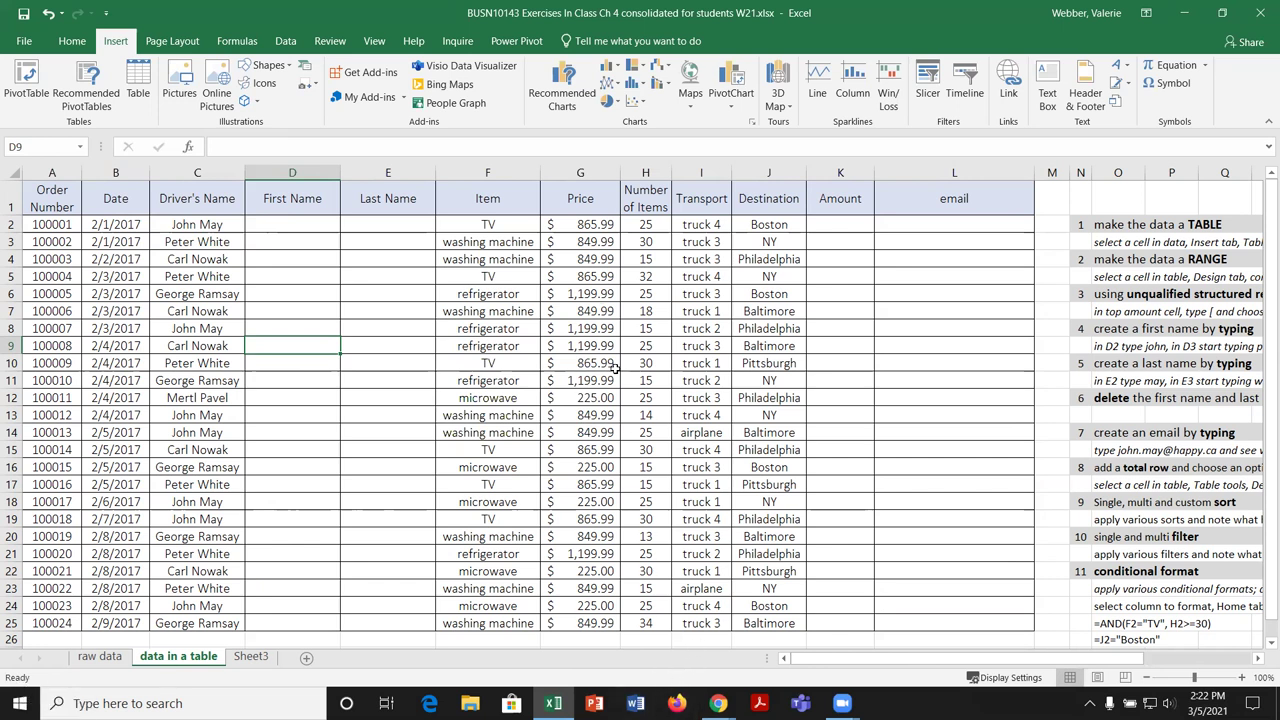
drag(600, 224, 601, 497)
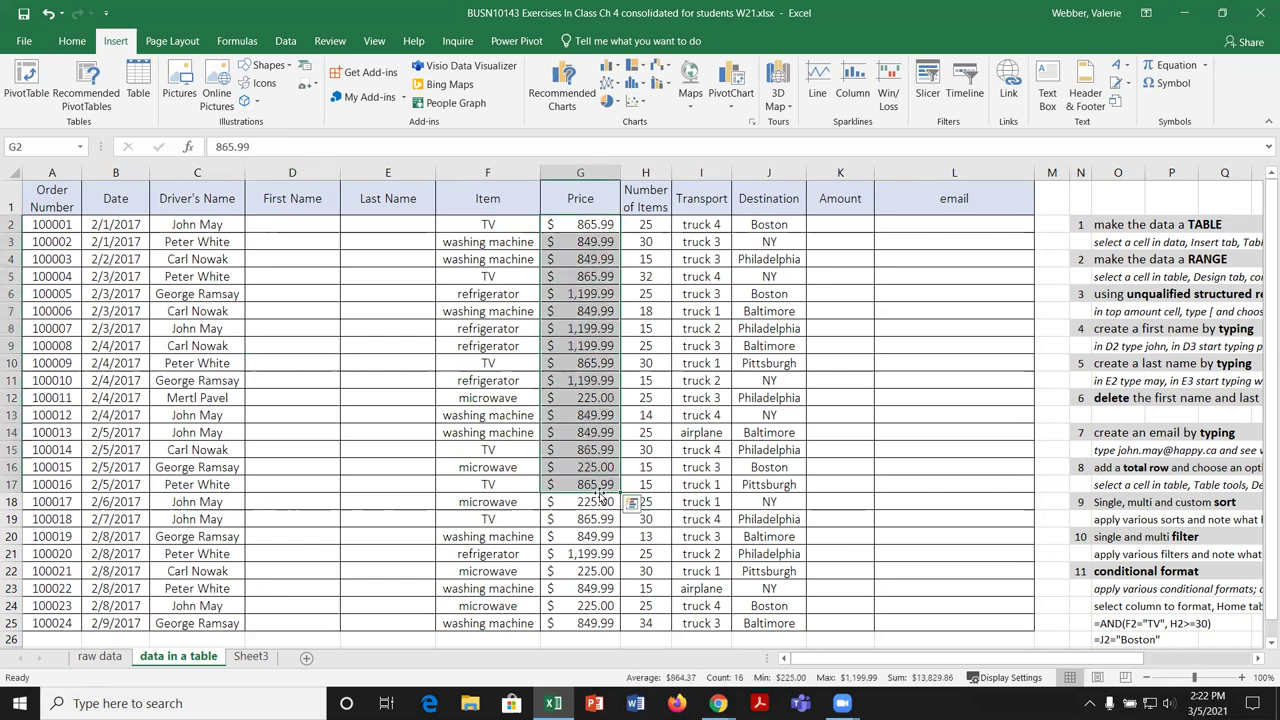
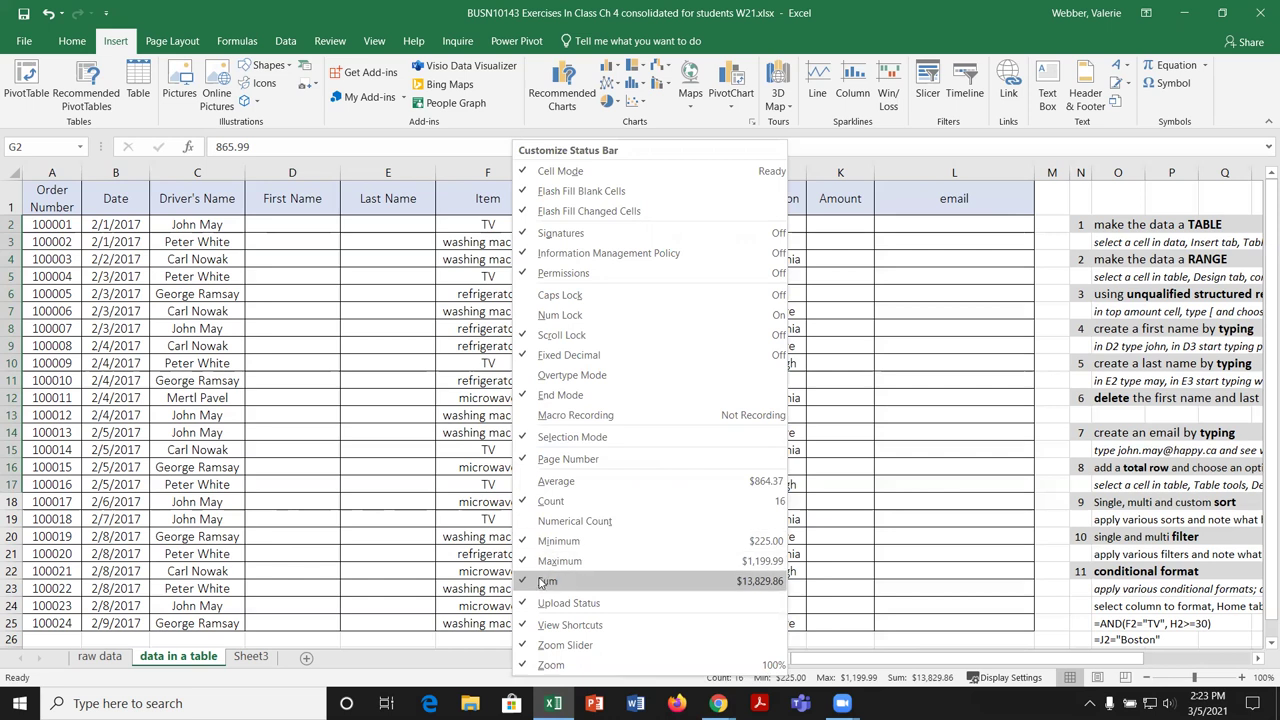
Step: Set the status bar to show Average, Count and Sum ($864.37, 16, $13,829.86), without Minimum and Maximum
click(528, 583)
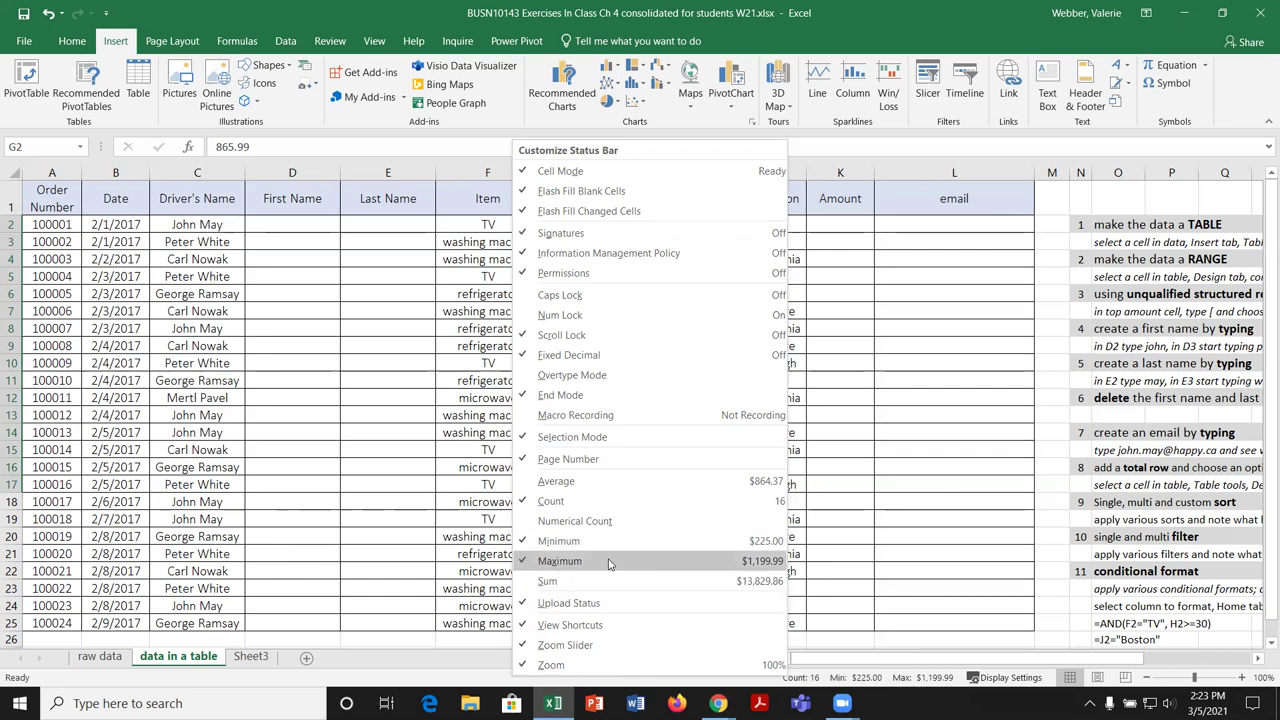
click(526, 482)
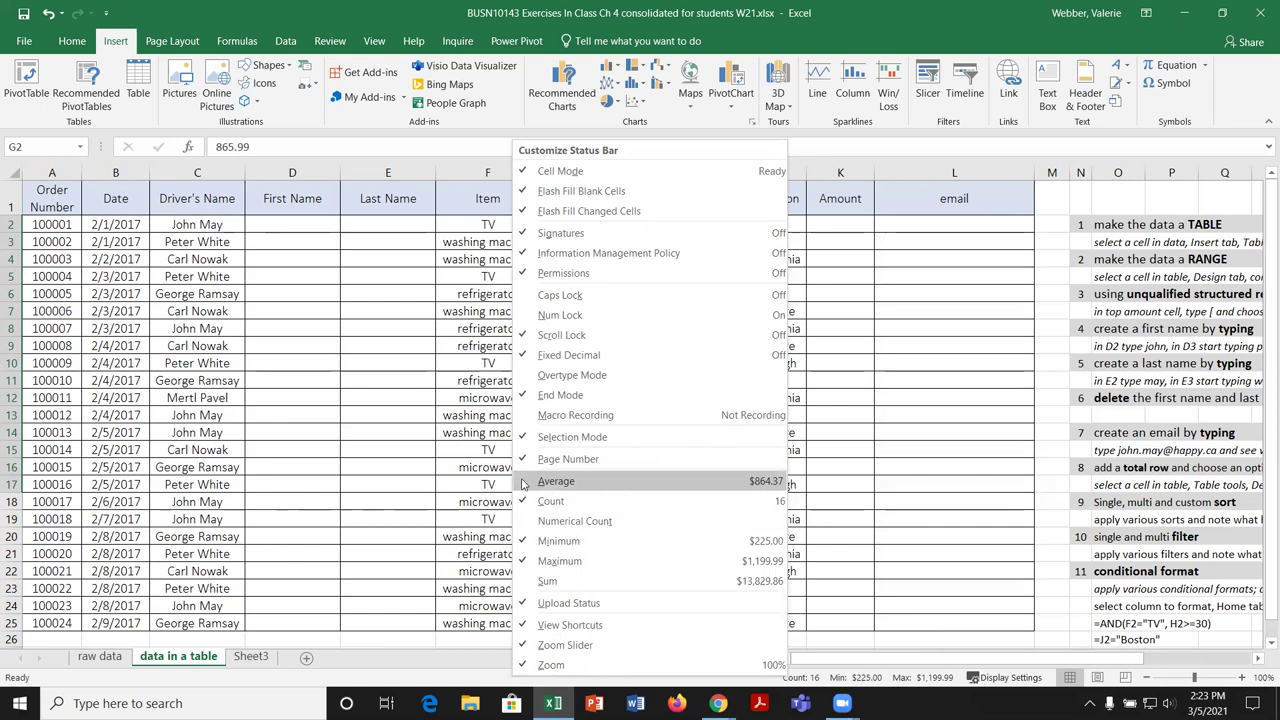
click(528, 583)
click(527, 542)
click(527, 563)
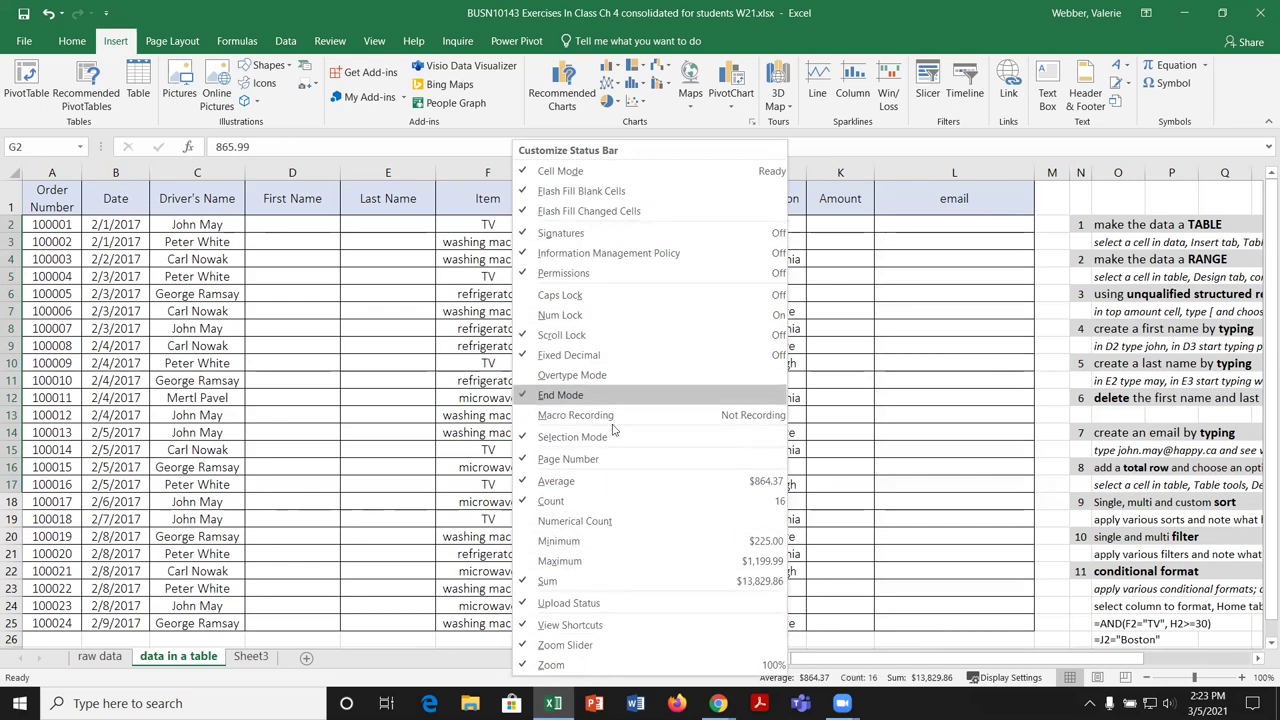
click(511, 683)
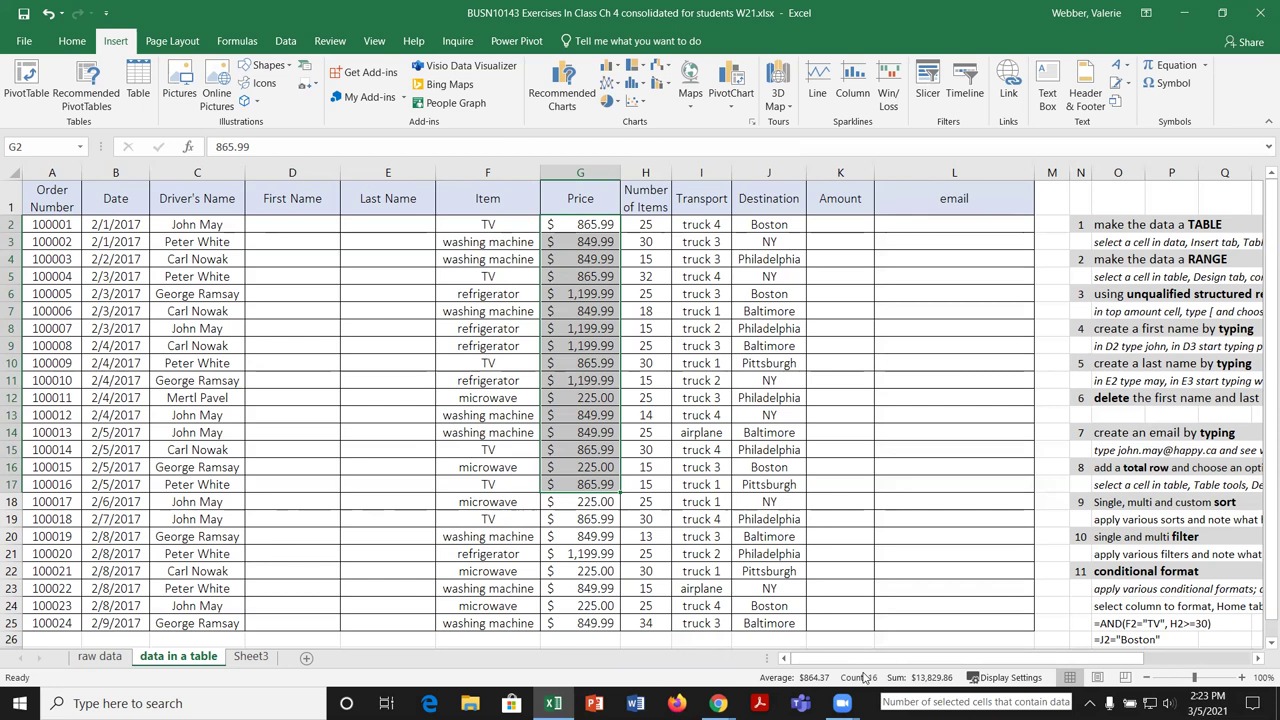
Step: Select the Transport values in column I, then the Number of Items values in column H
click(697, 256)
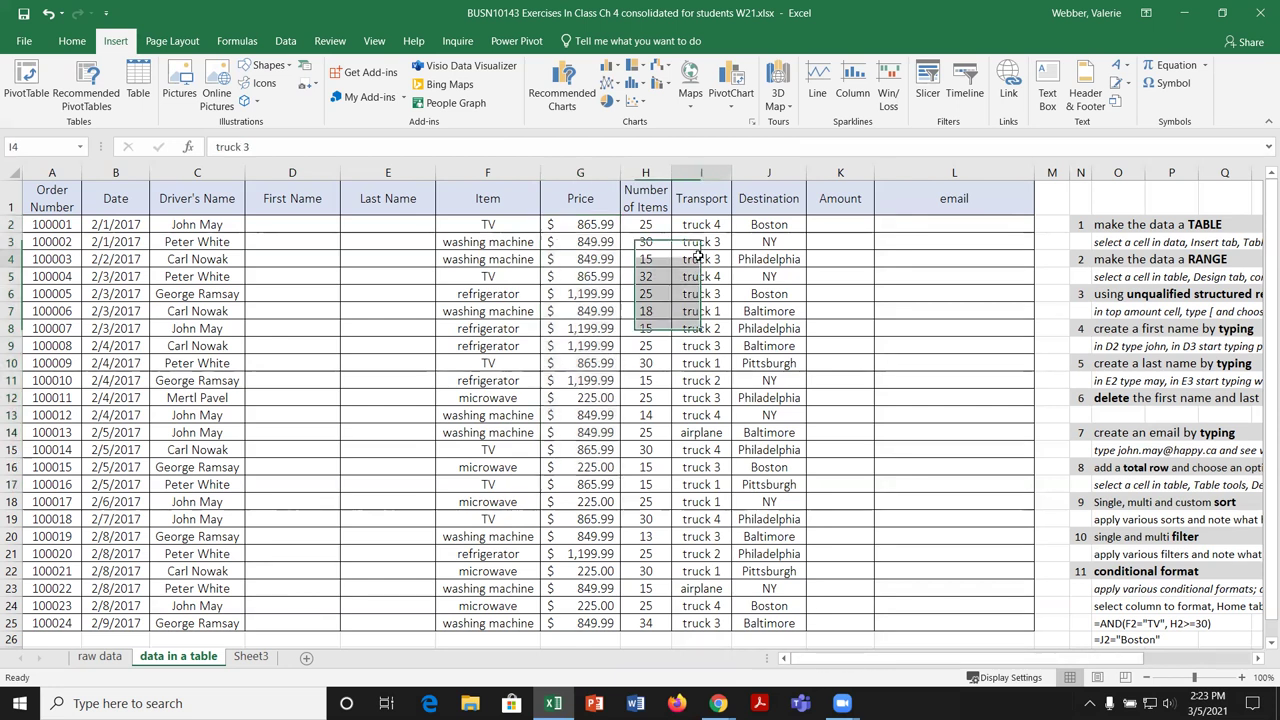
drag(705, 225, 712, 481)
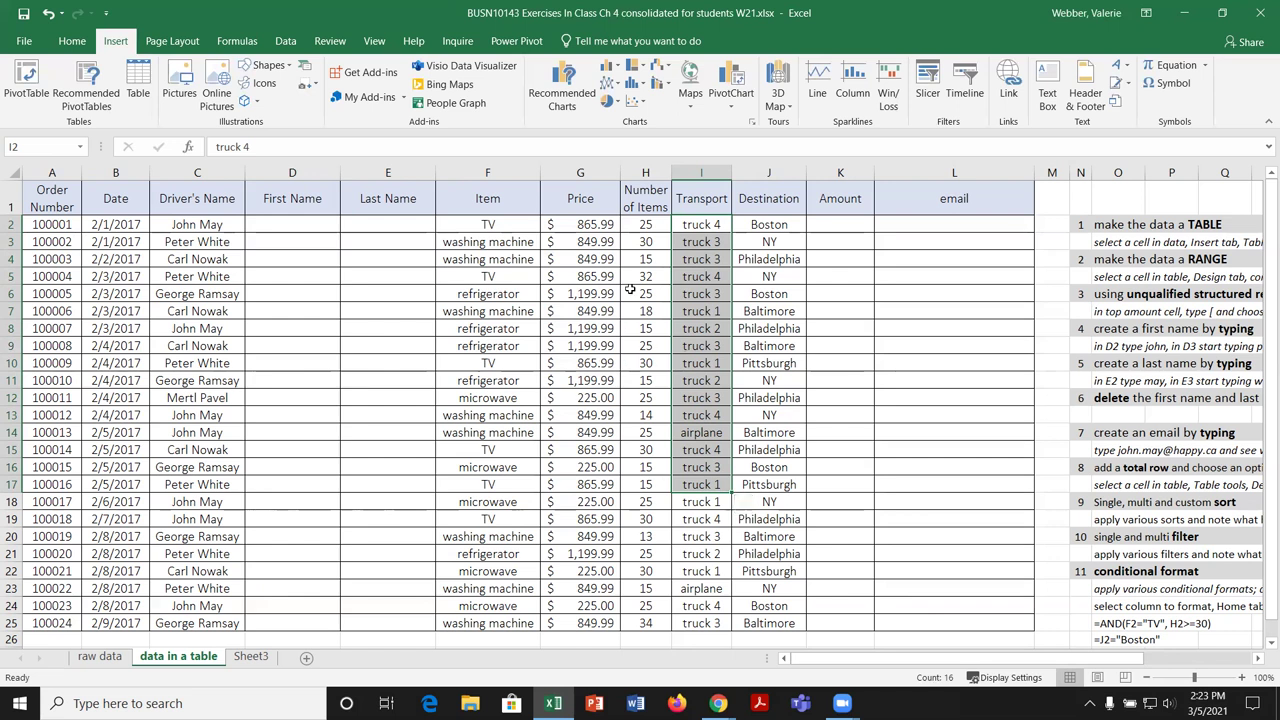
drag(640, 224, 650, 519)
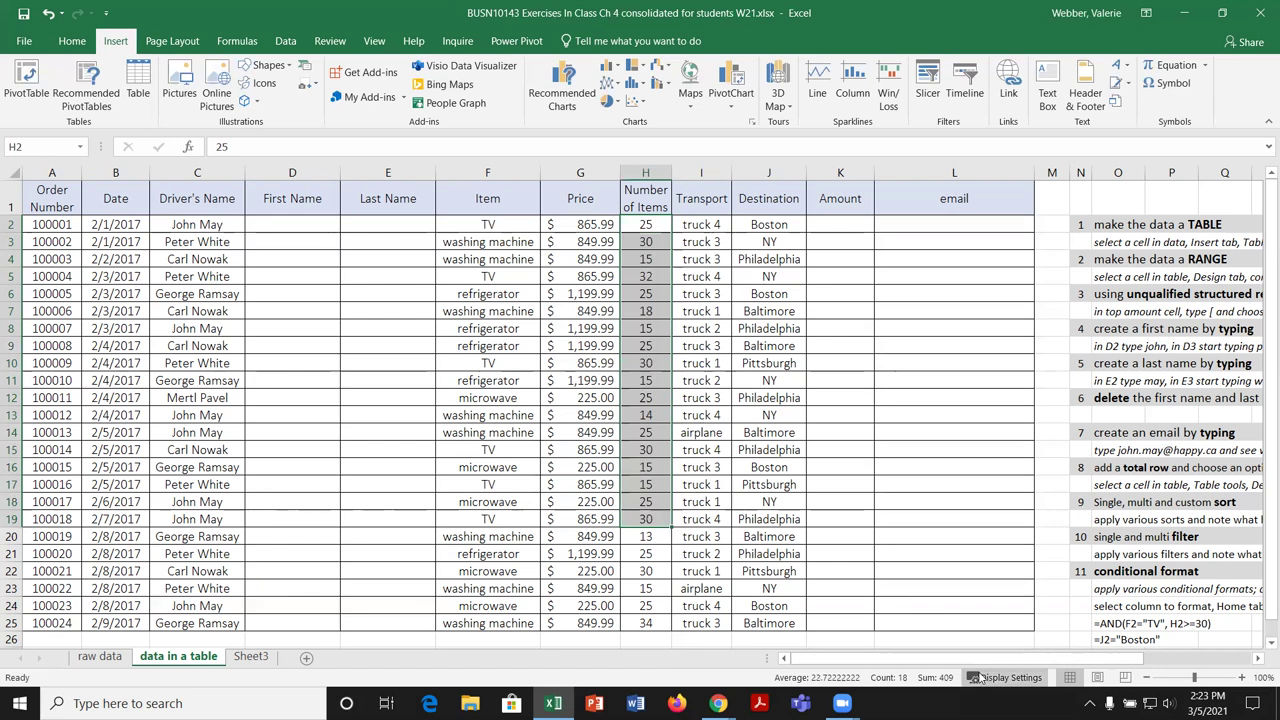
Step: Turn Minimum and Maximum back on in the status bar and check them on Destination J6:J22
right_click(714, 683)
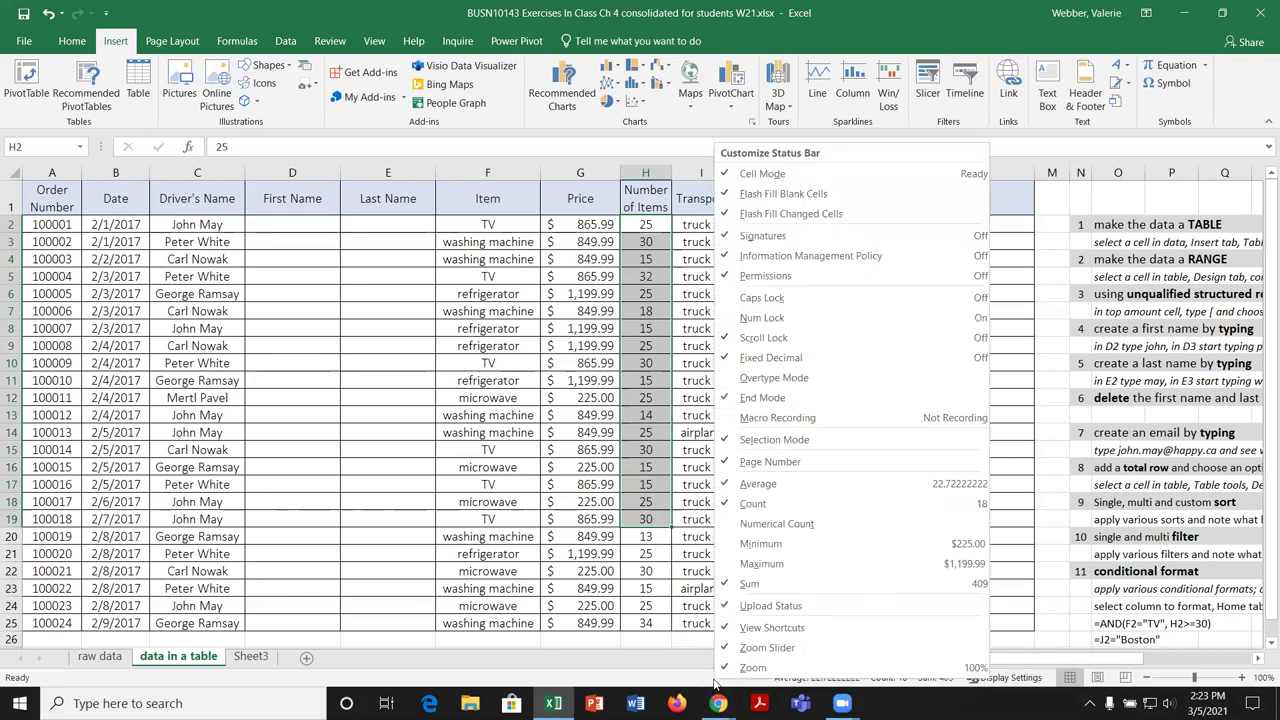
click(745, 543)
click(745, 563)
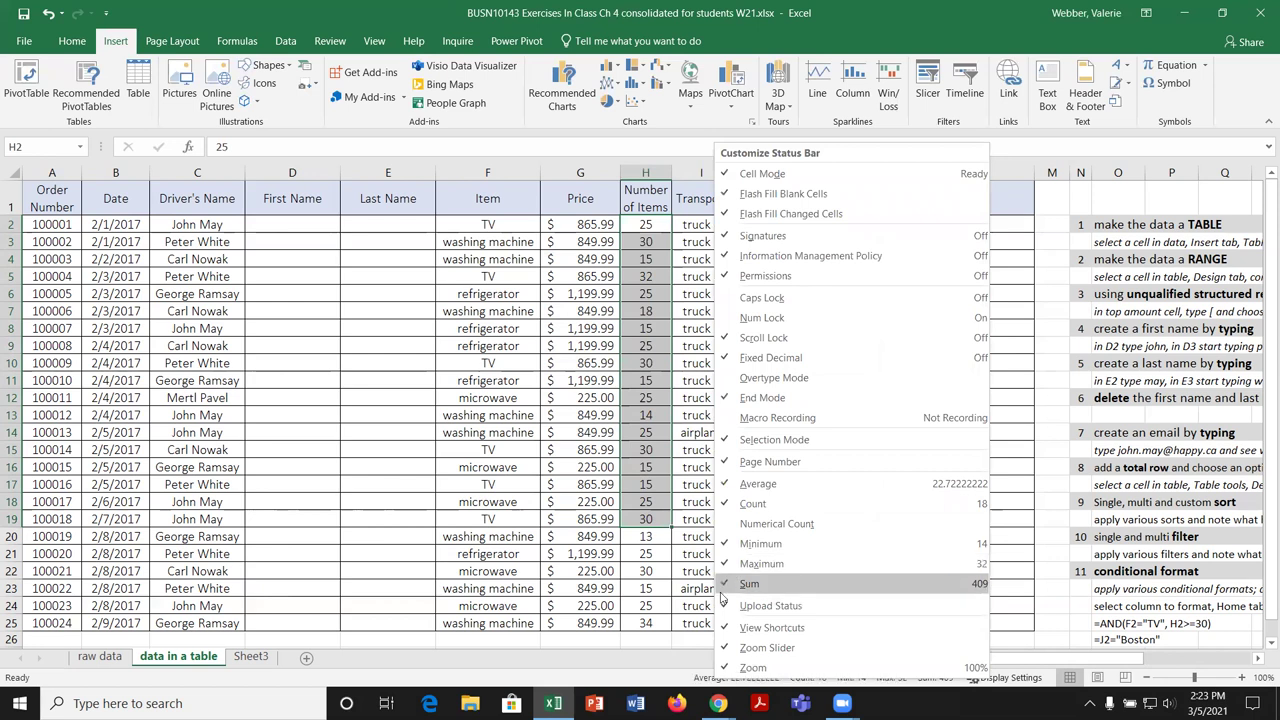
click(668, 679)
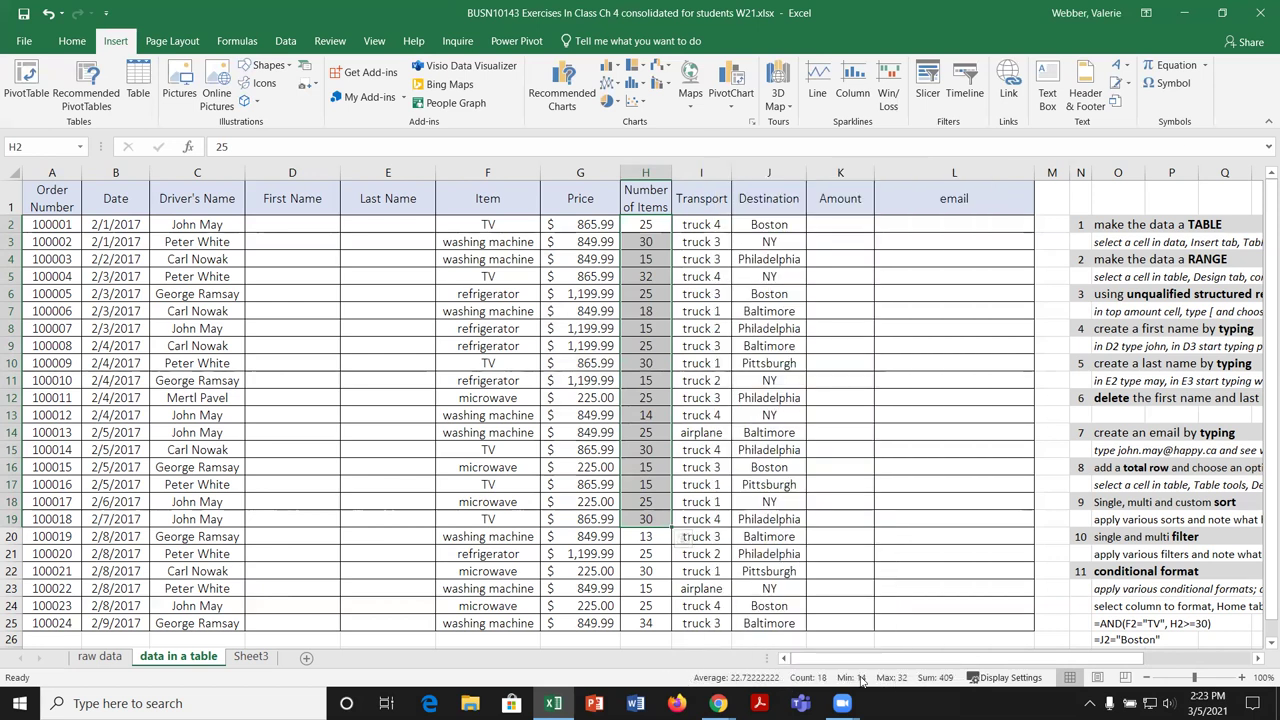
drag(767, 296, 765, 568)
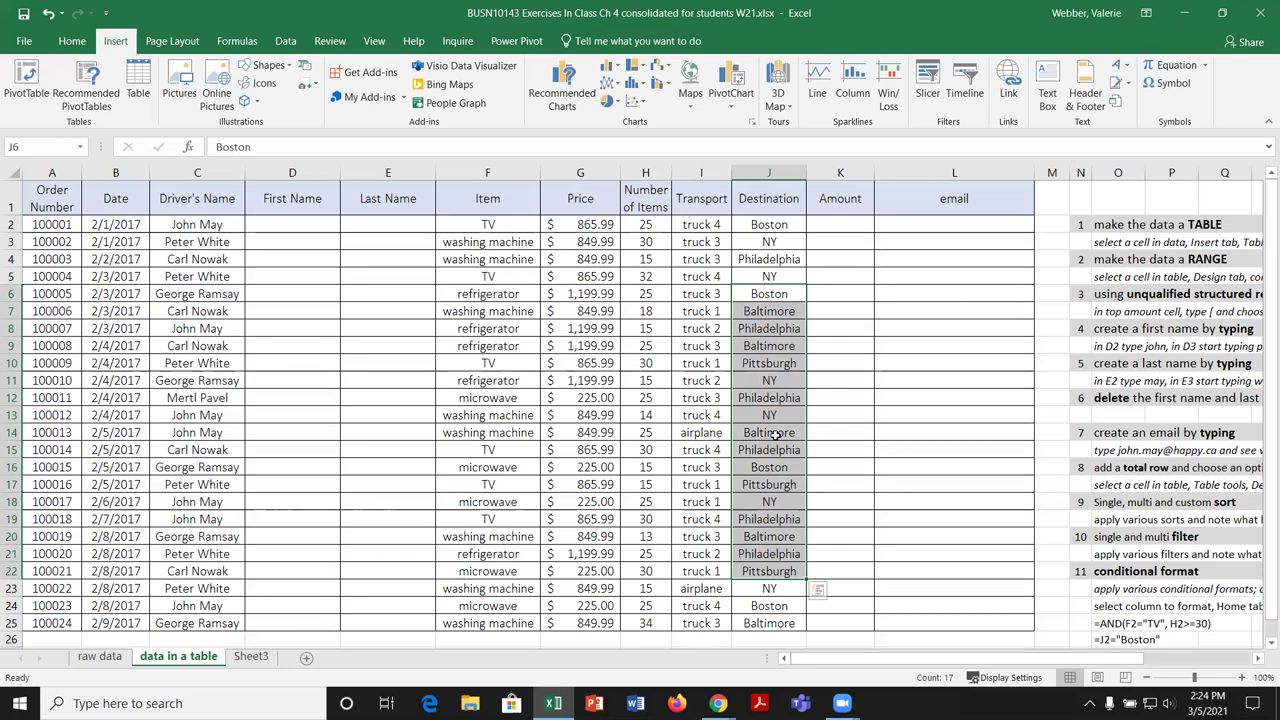
click(305, 575)
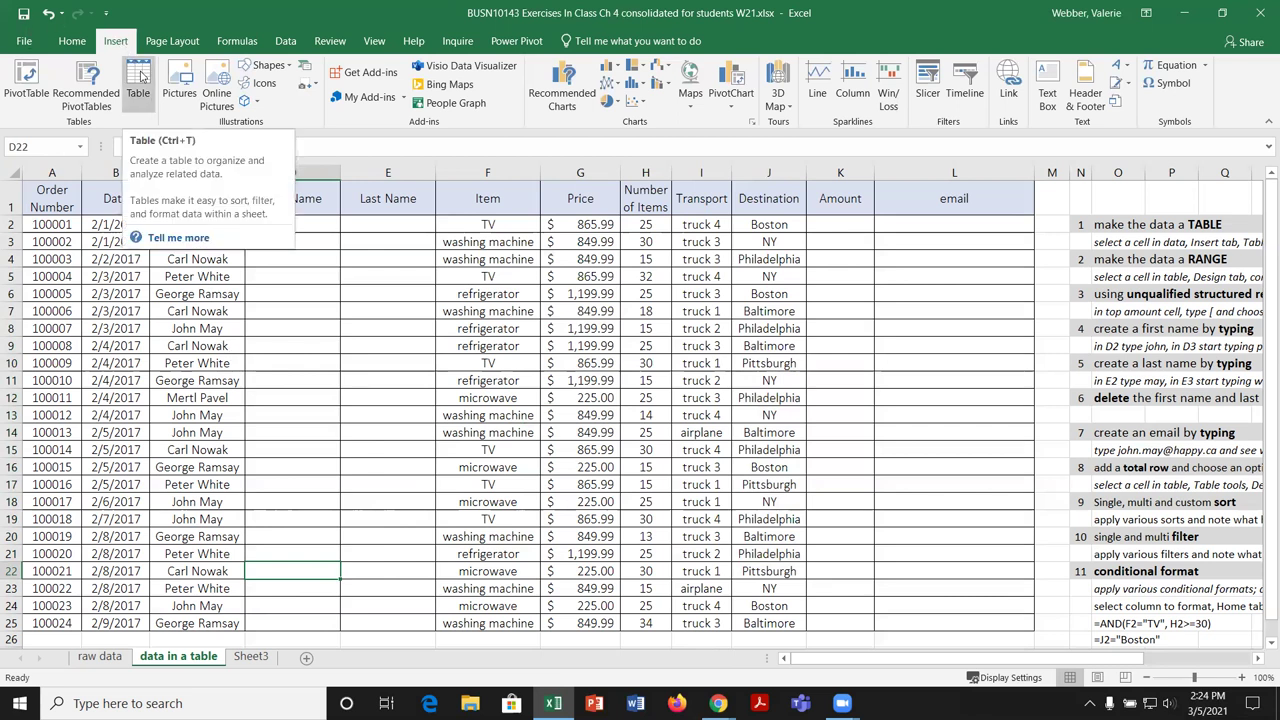
Step: Insert a table over =$A$1:$L$25 with 'My table has headers' checked
click(138, 80)
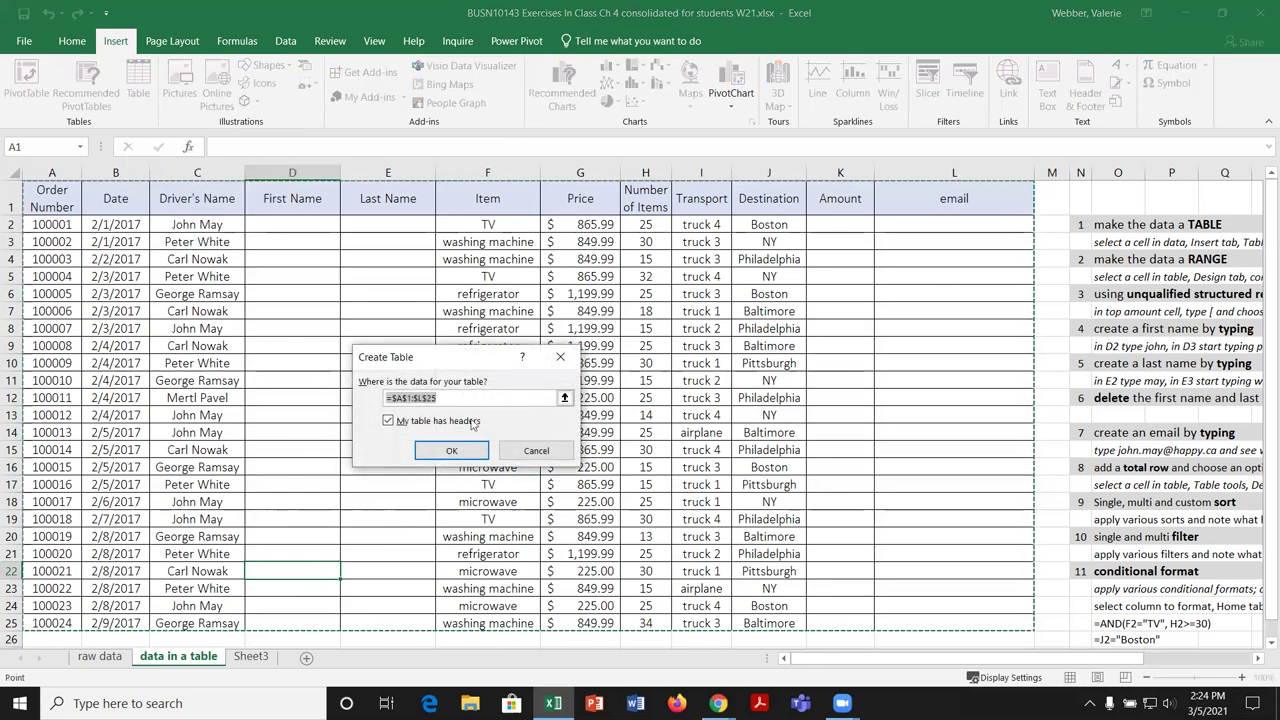
click(452, 451)
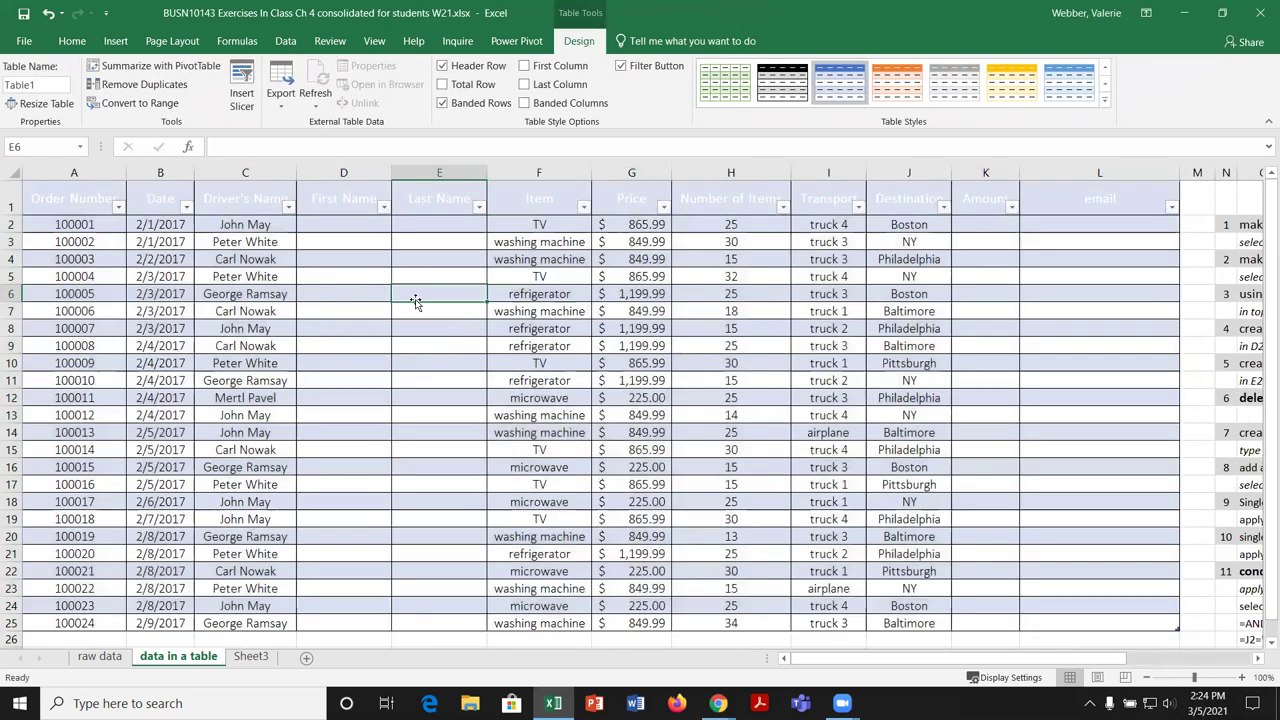
click(406, 295)
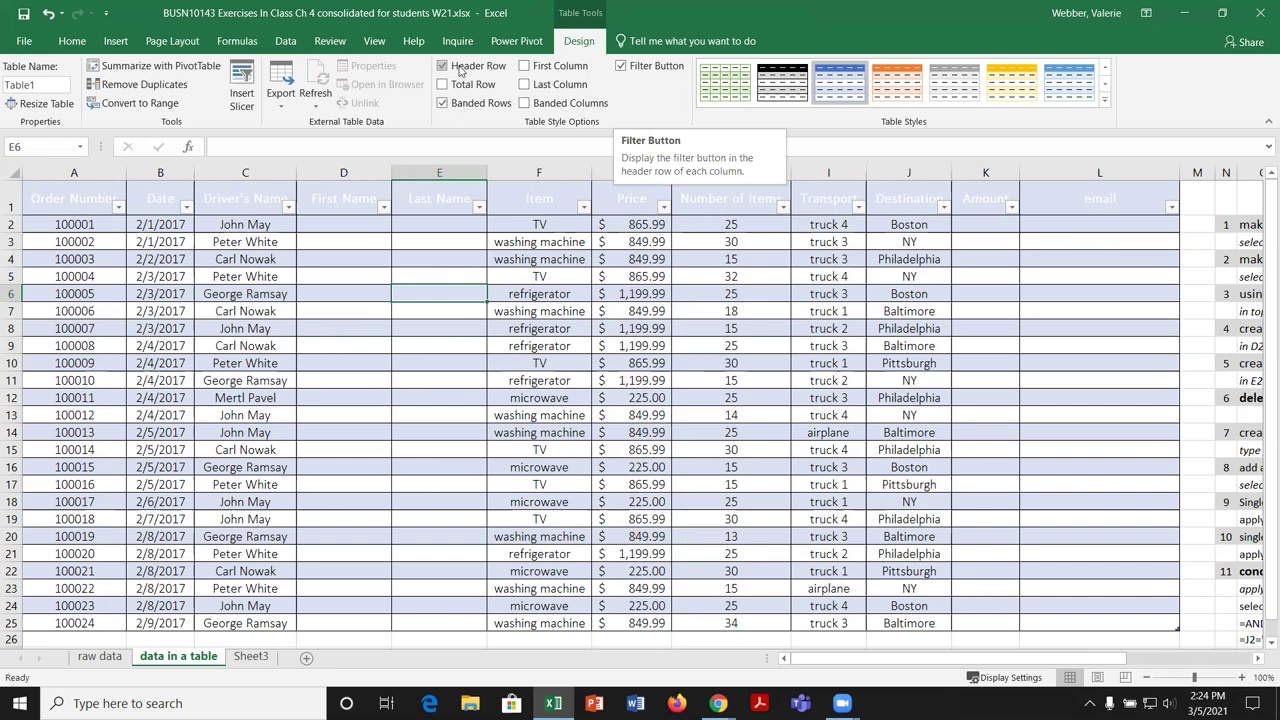
click(443, 66)
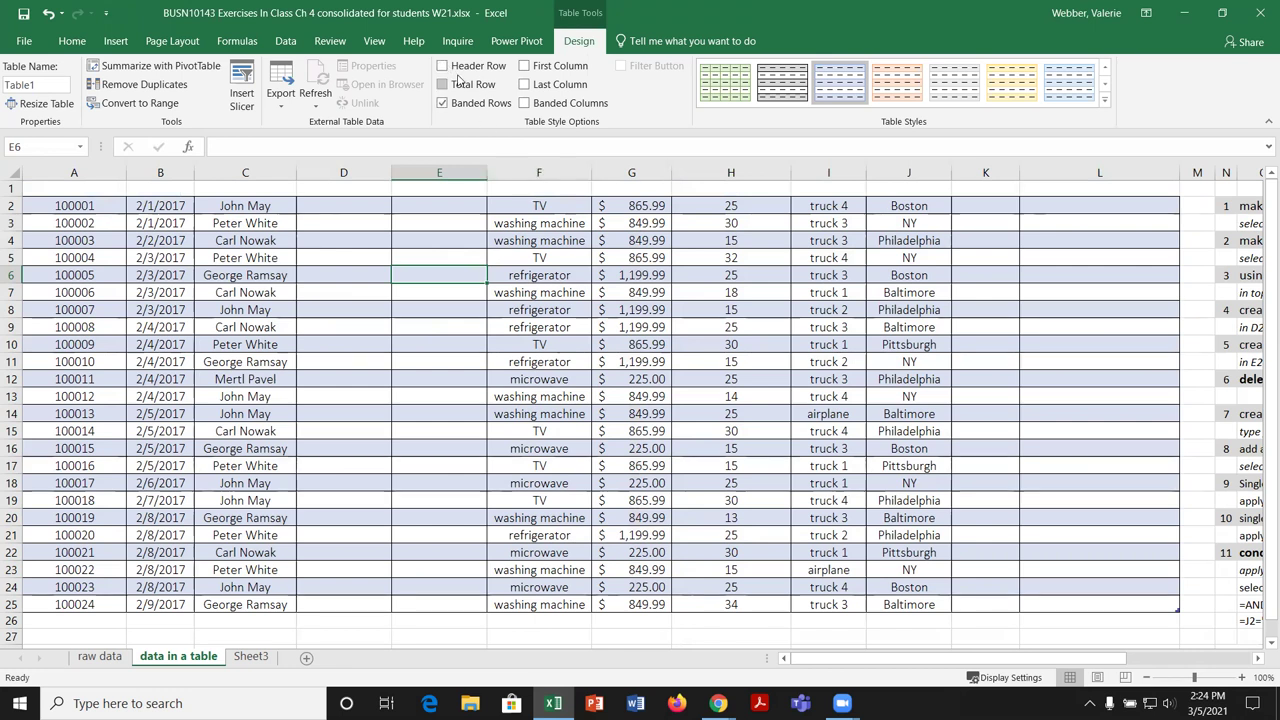
click(443, 66)
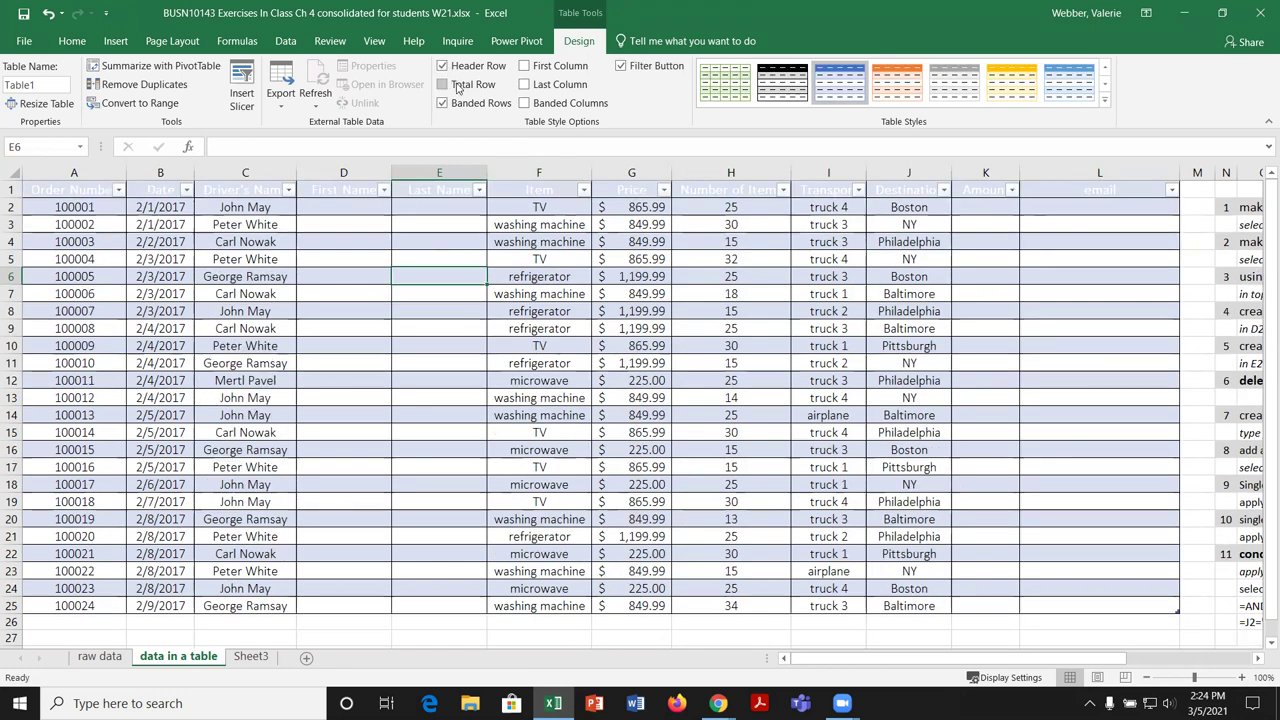
click(443, 66)
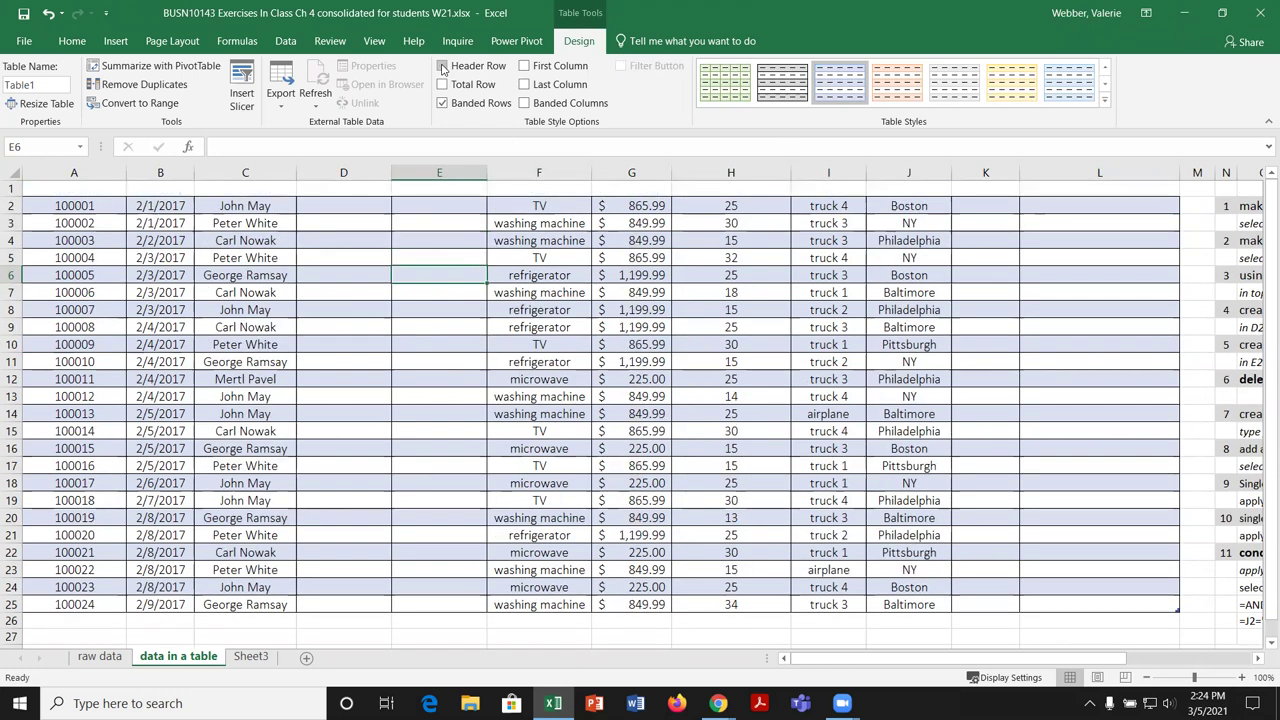
click(443, 66)
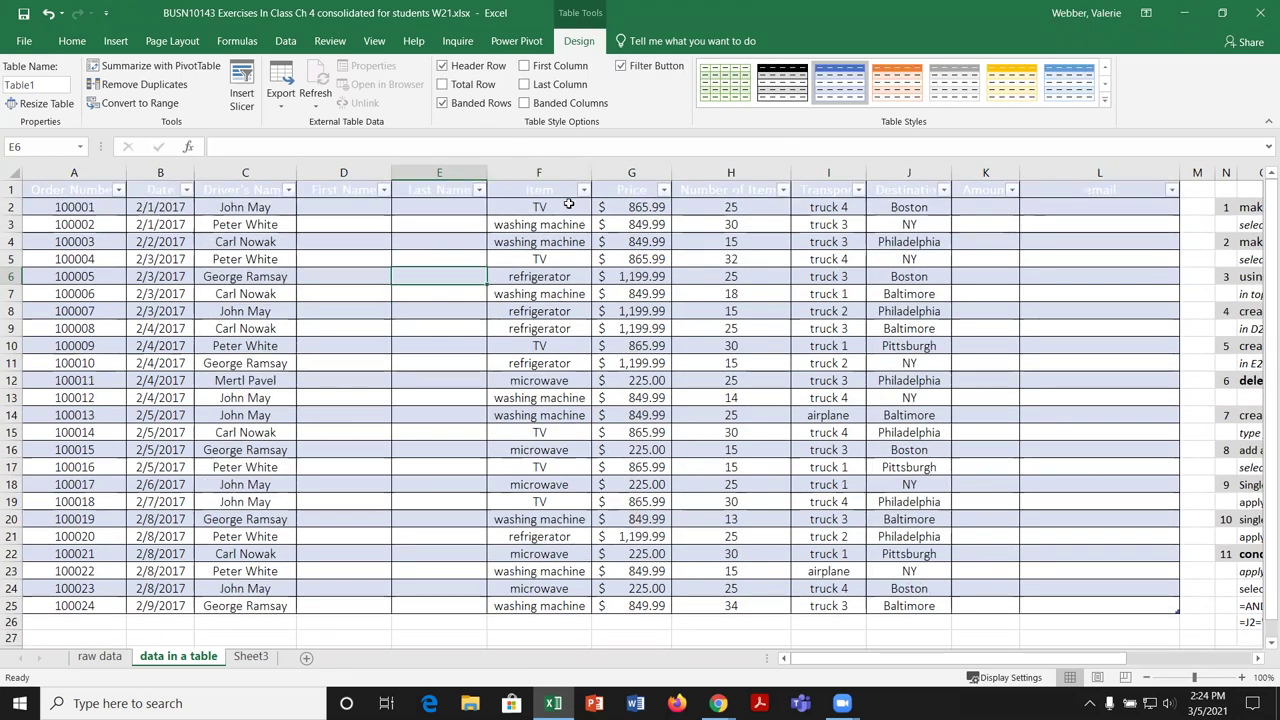
click(442, 103)
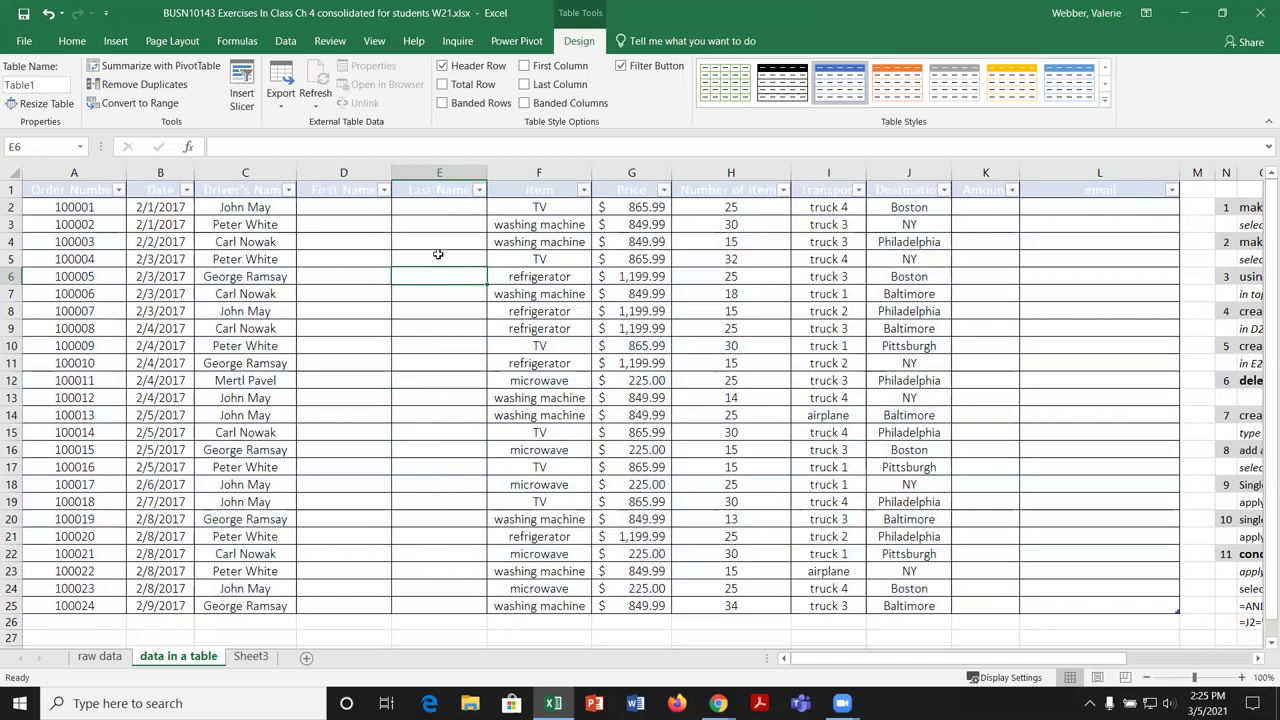
click(442, 104)
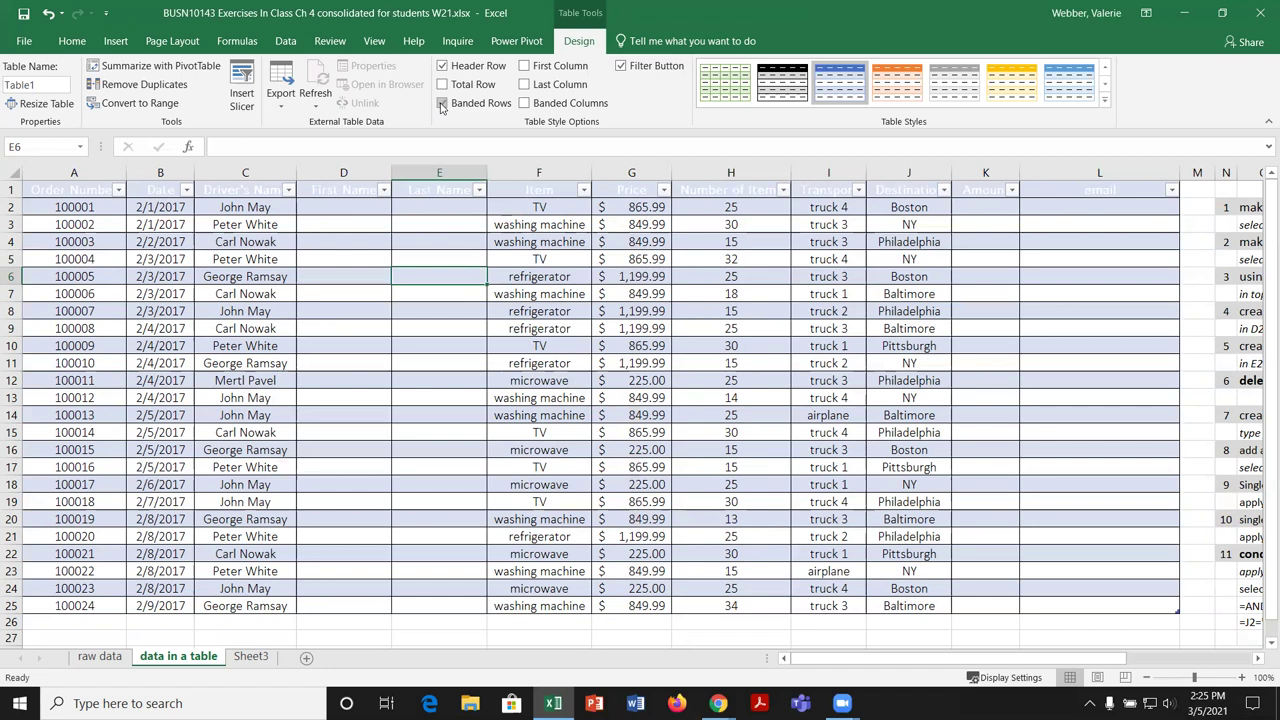
click(441, 104)
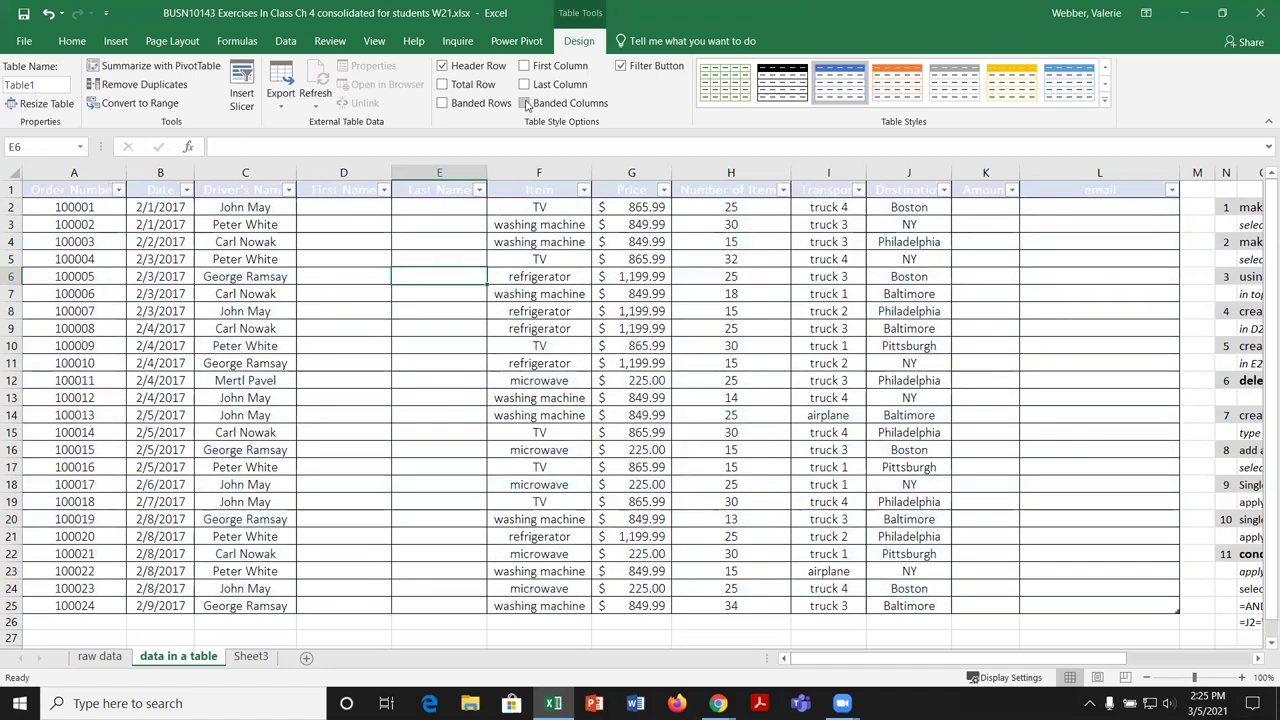
click(525, 104)
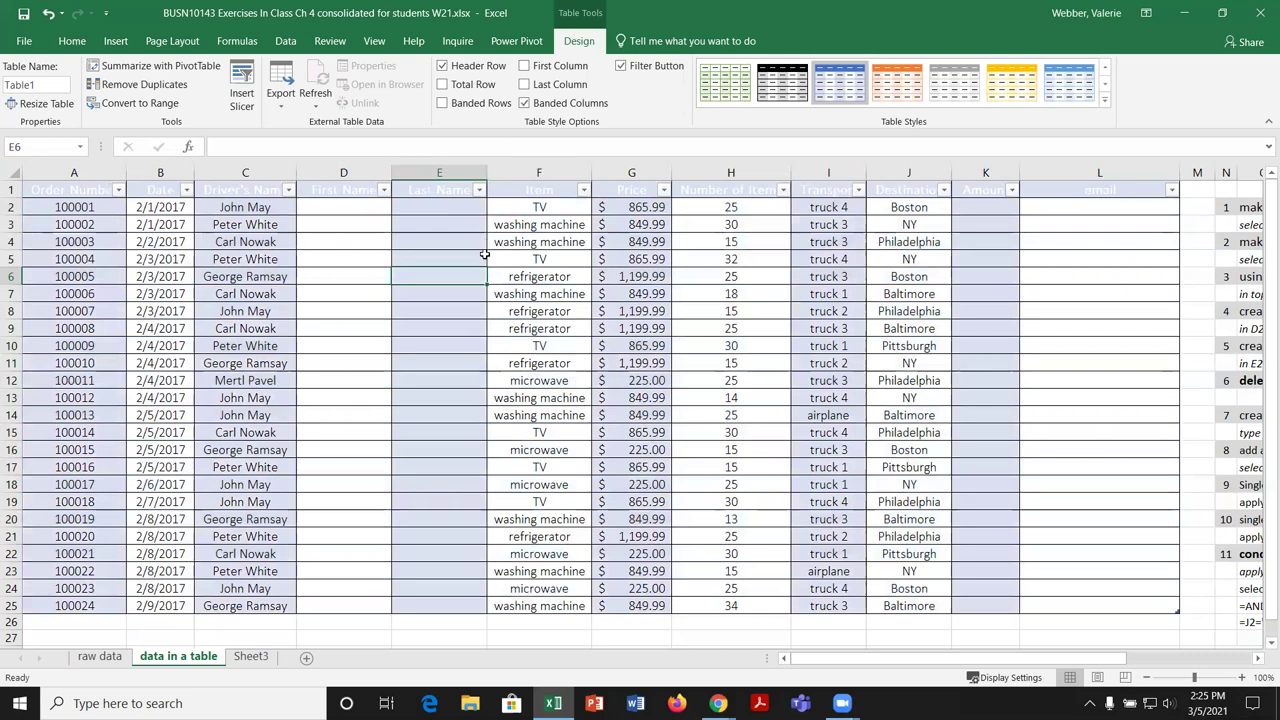
click(449, 106)
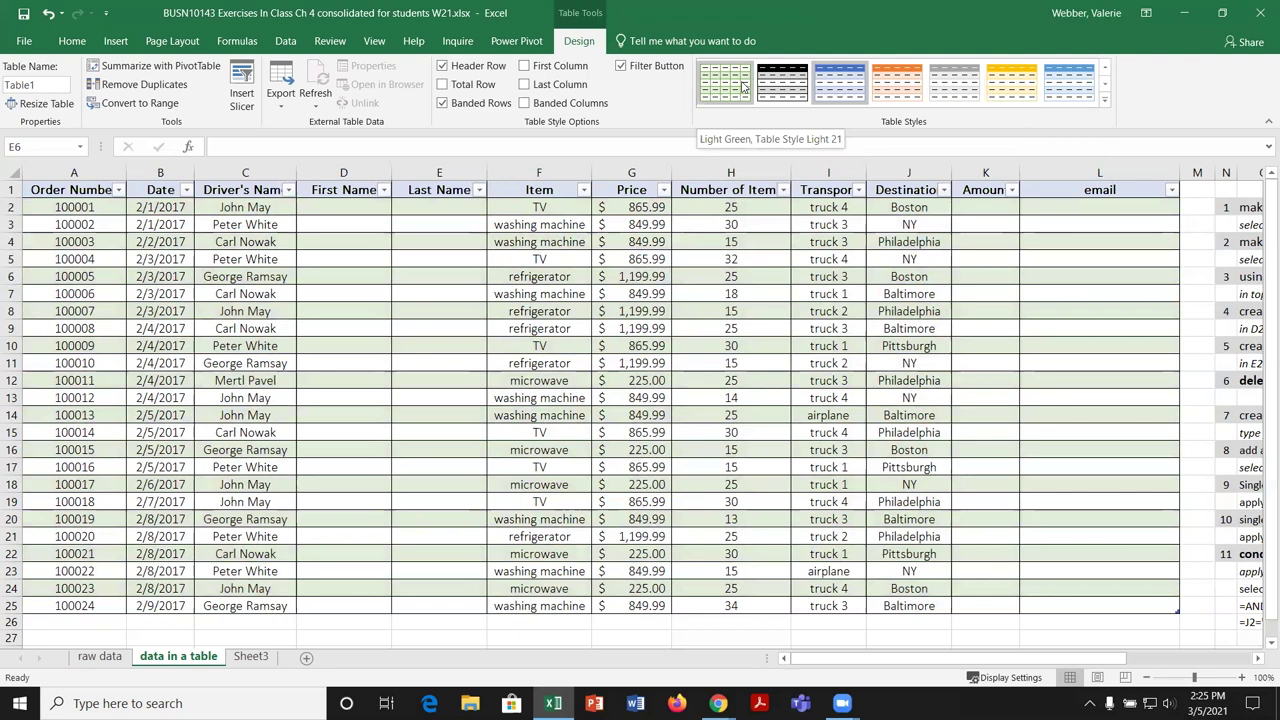
Step: Apply Light Blue, Table Style Light 16 from the full table styles gallery
click(1104, 99)
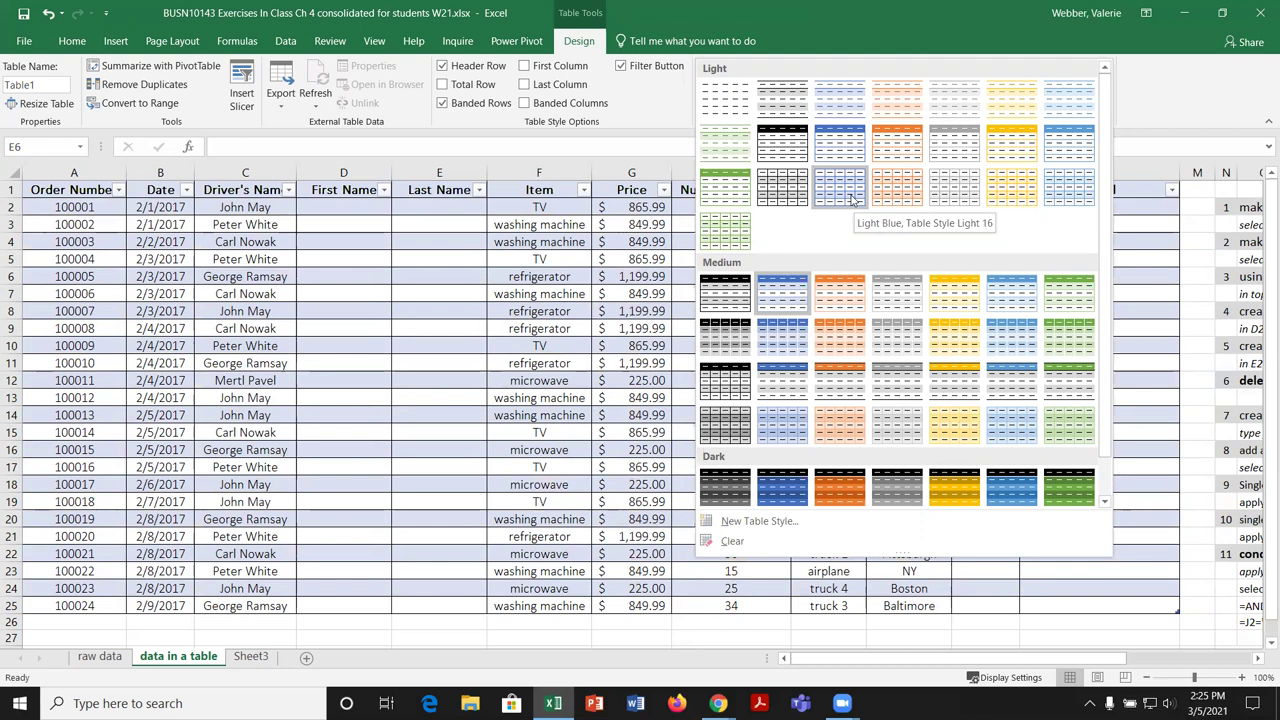
click(849, 198)
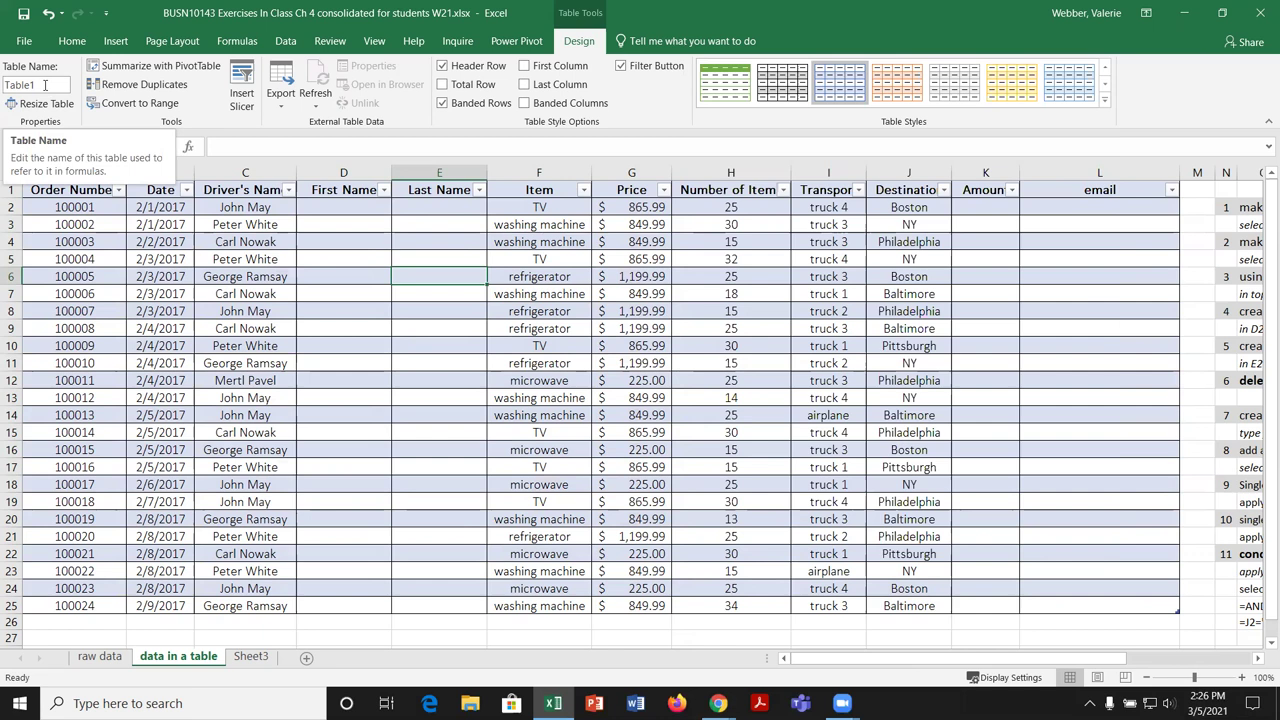
Step: Try renaming Table1 to 'Delivery Data', which Excel rejects as an invalid name
double_click(45, 85)
text(D)
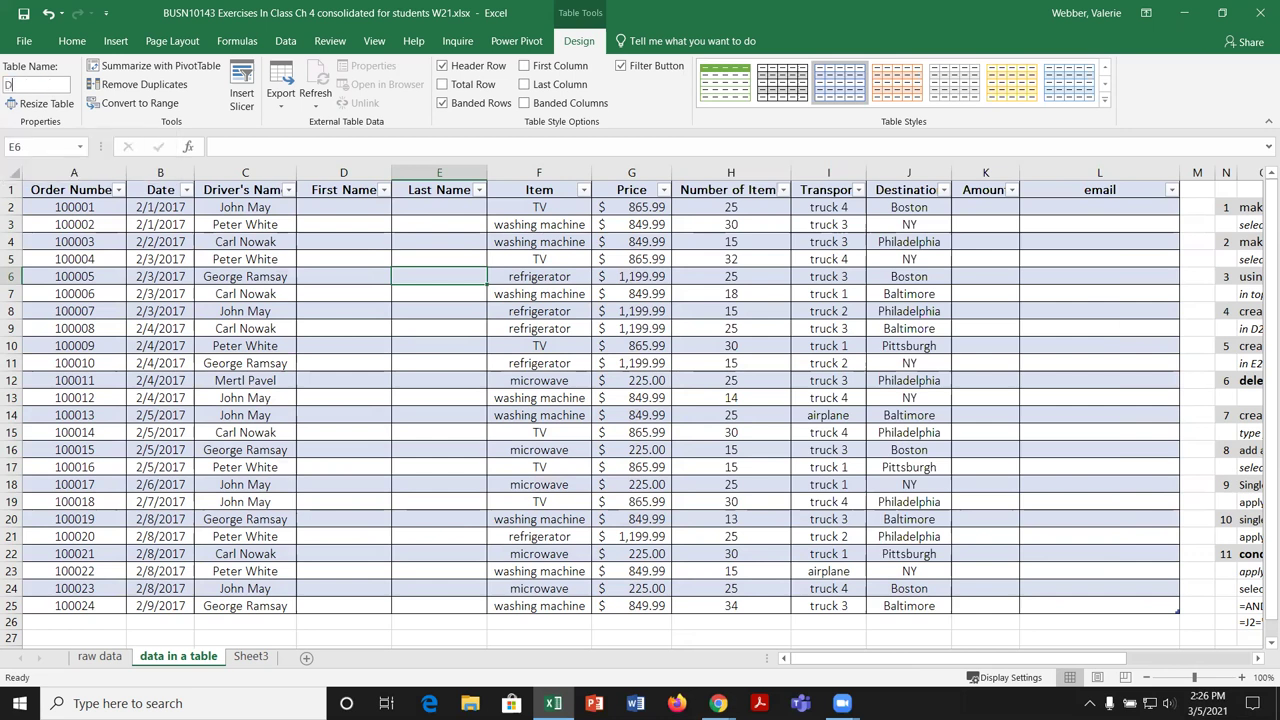
text(elivery Date)
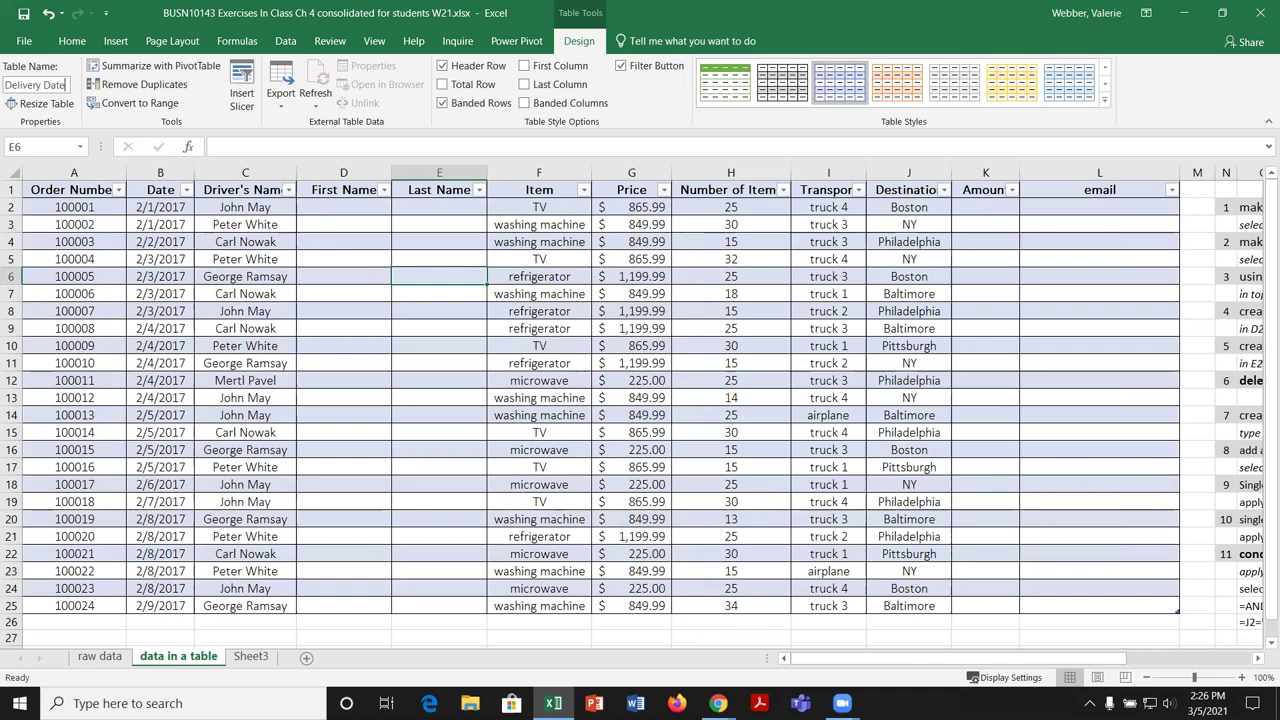
key(BackSpace)
text(a)
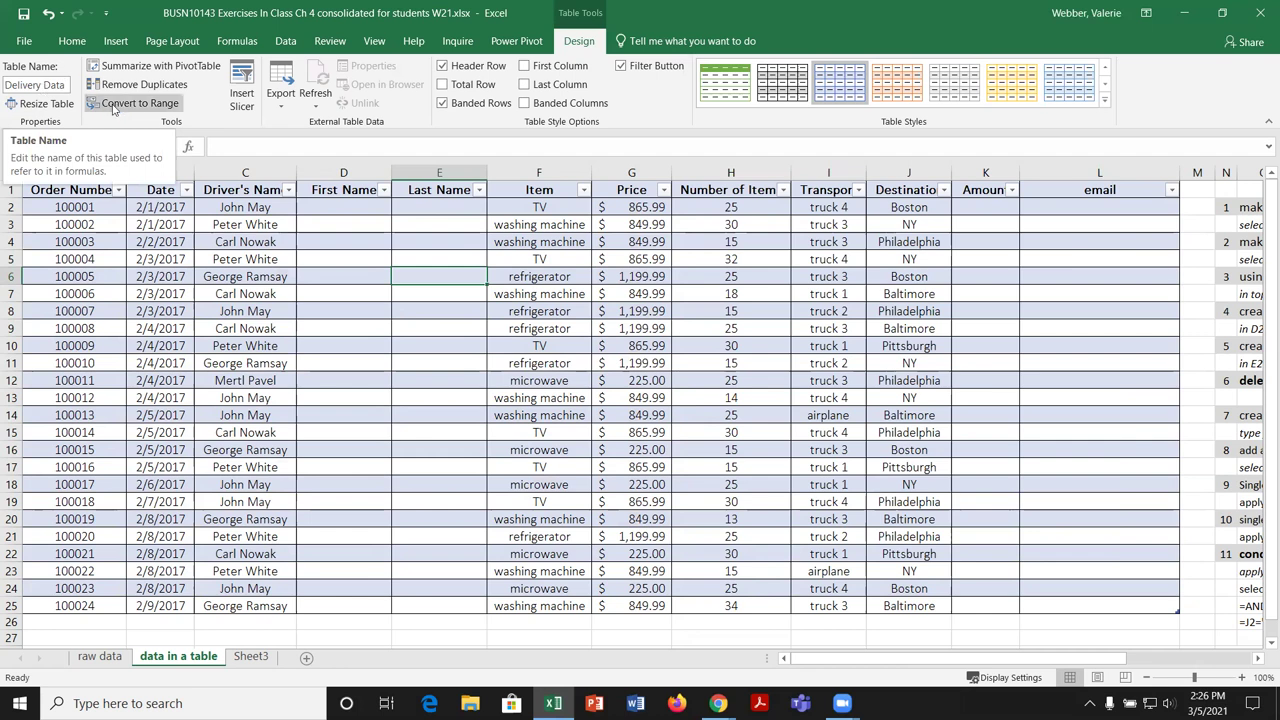
click(113, 106)
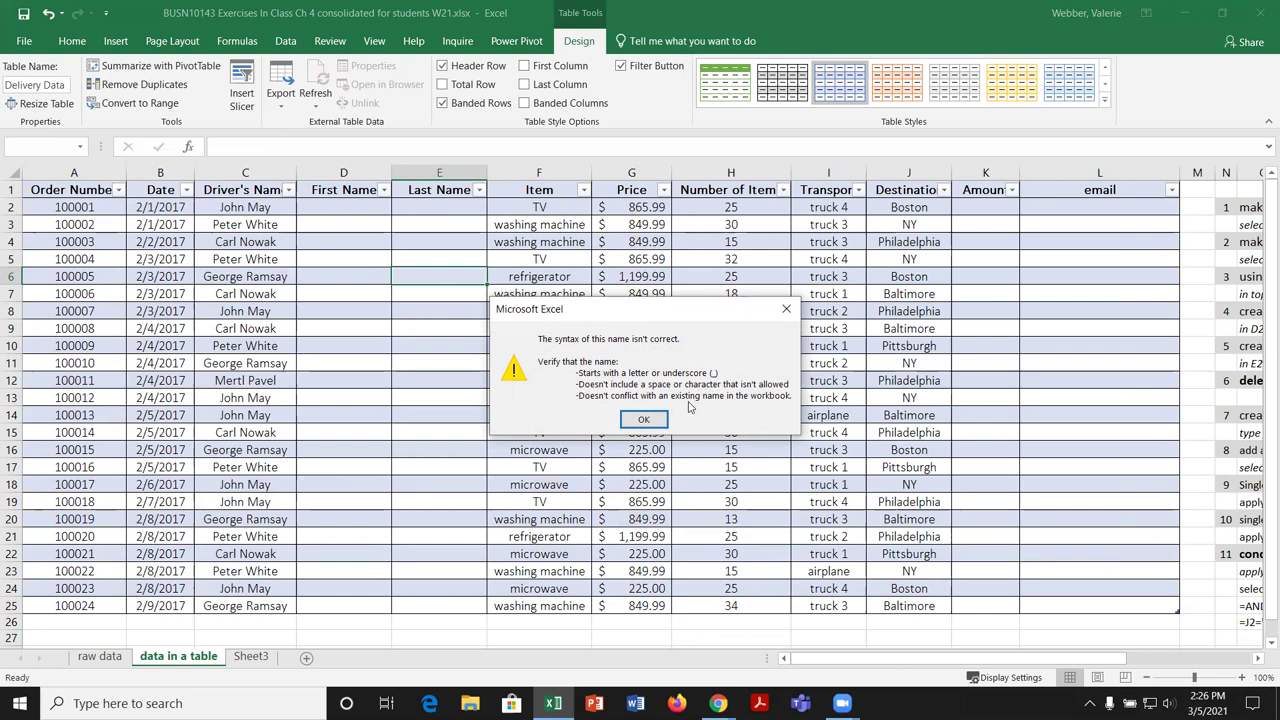
Step: Dismiss the invalid-name warning and enter tblDeliveryData as the table name
click(644, 419)
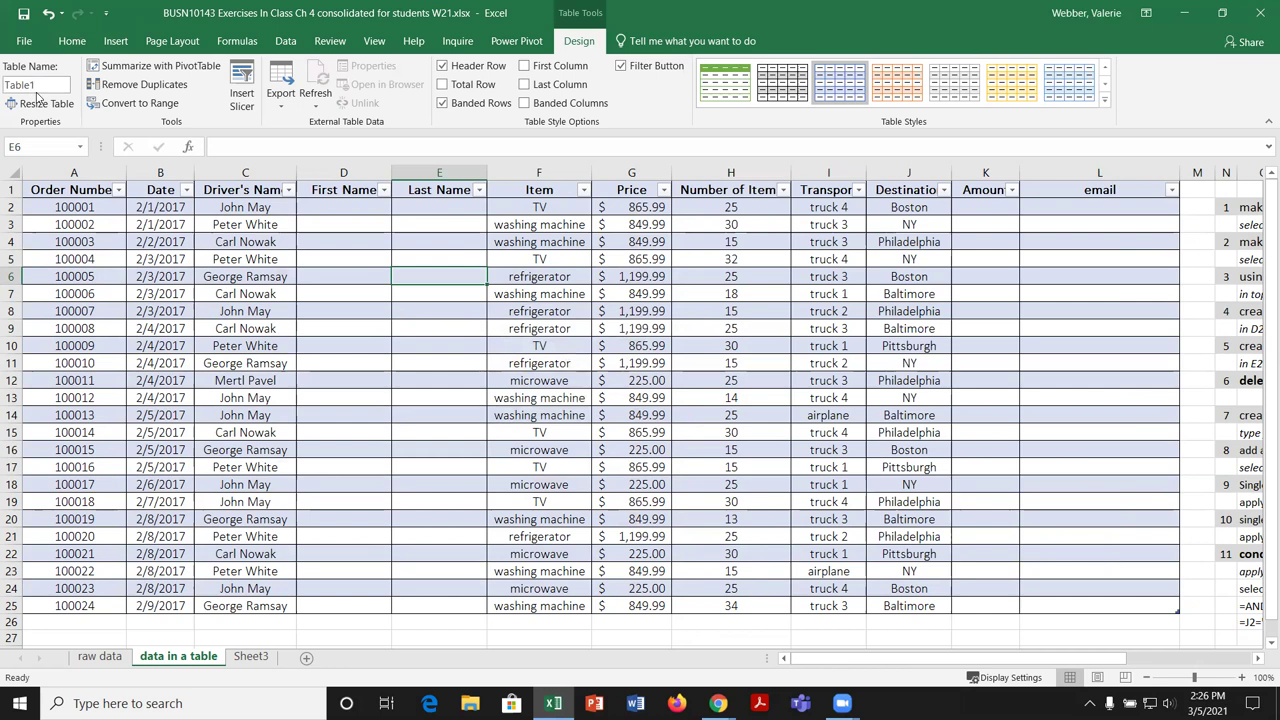
drag(5, 85, 20, 85)
double_click(20, 85)
text(Delivery)
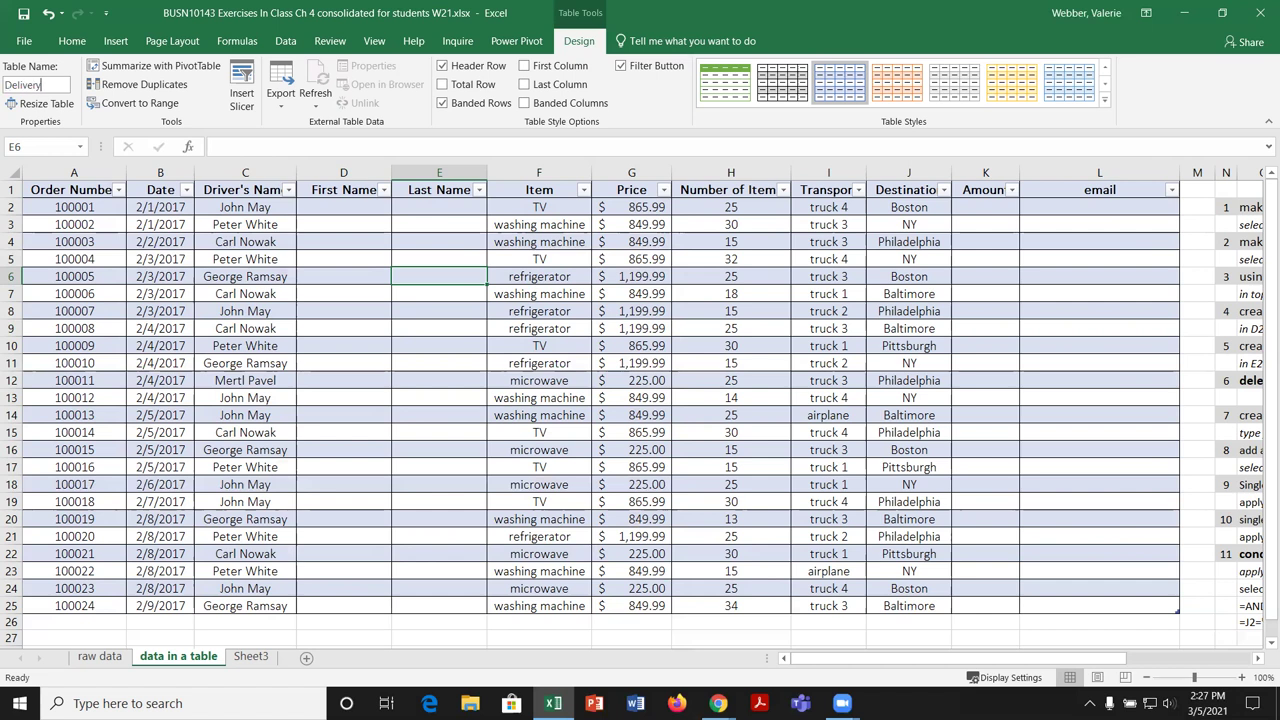
text(Data)
text(tbl)
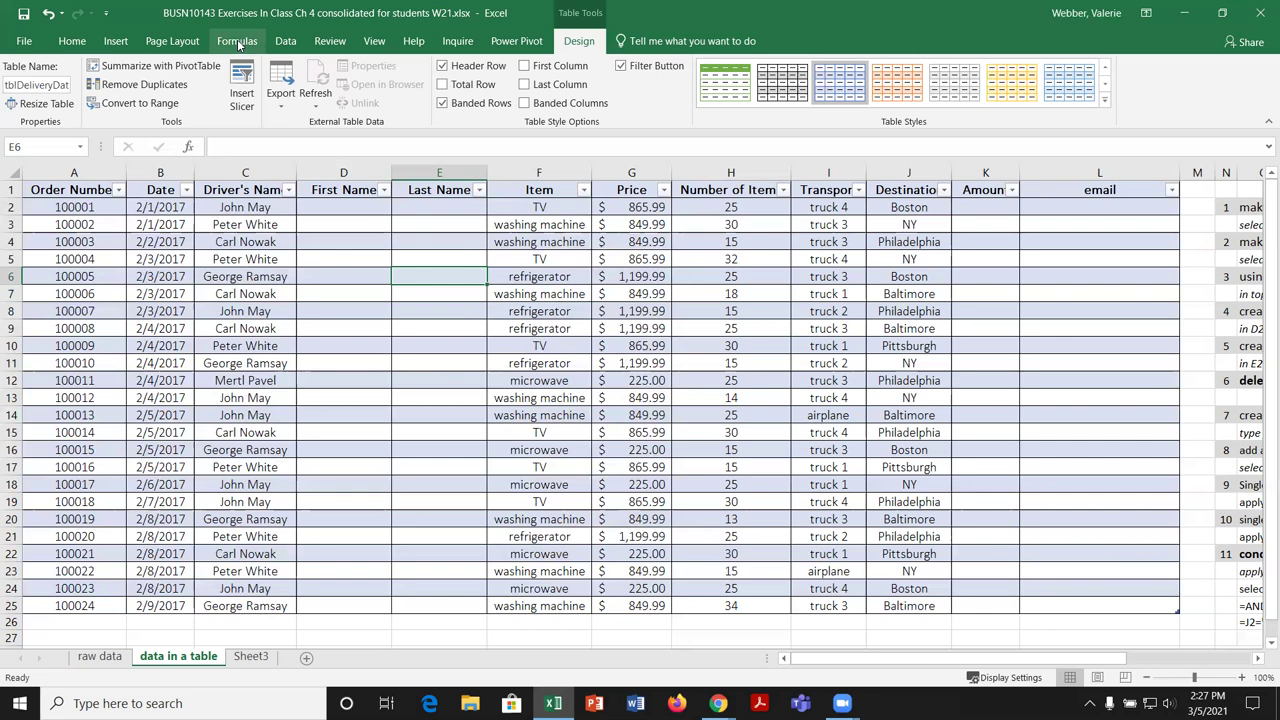
click(238, 41)
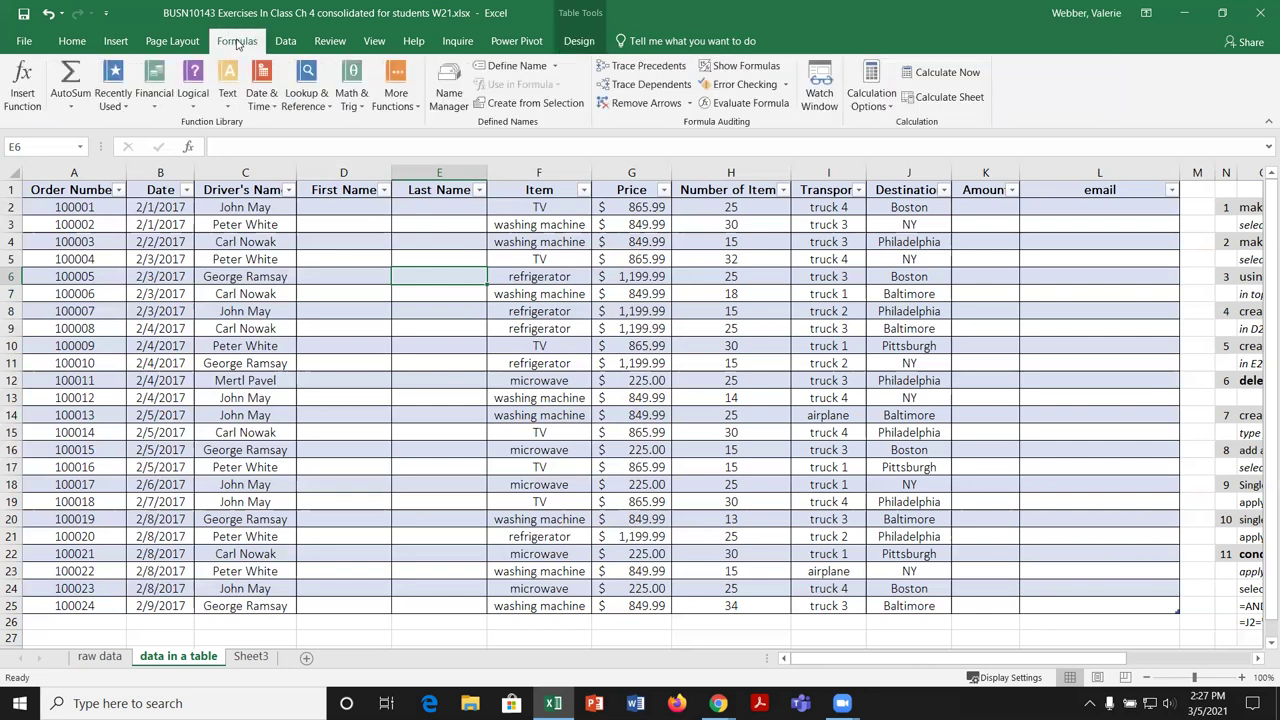
click(455, 88)
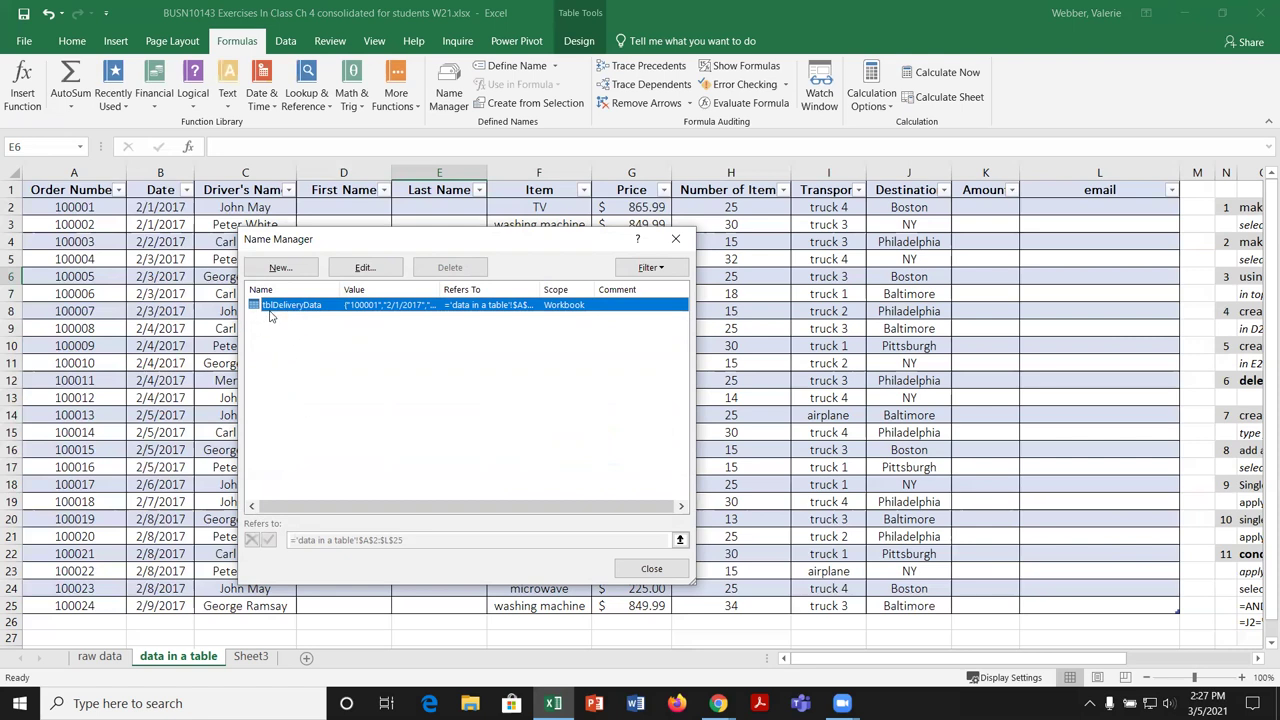
click(651, 568)
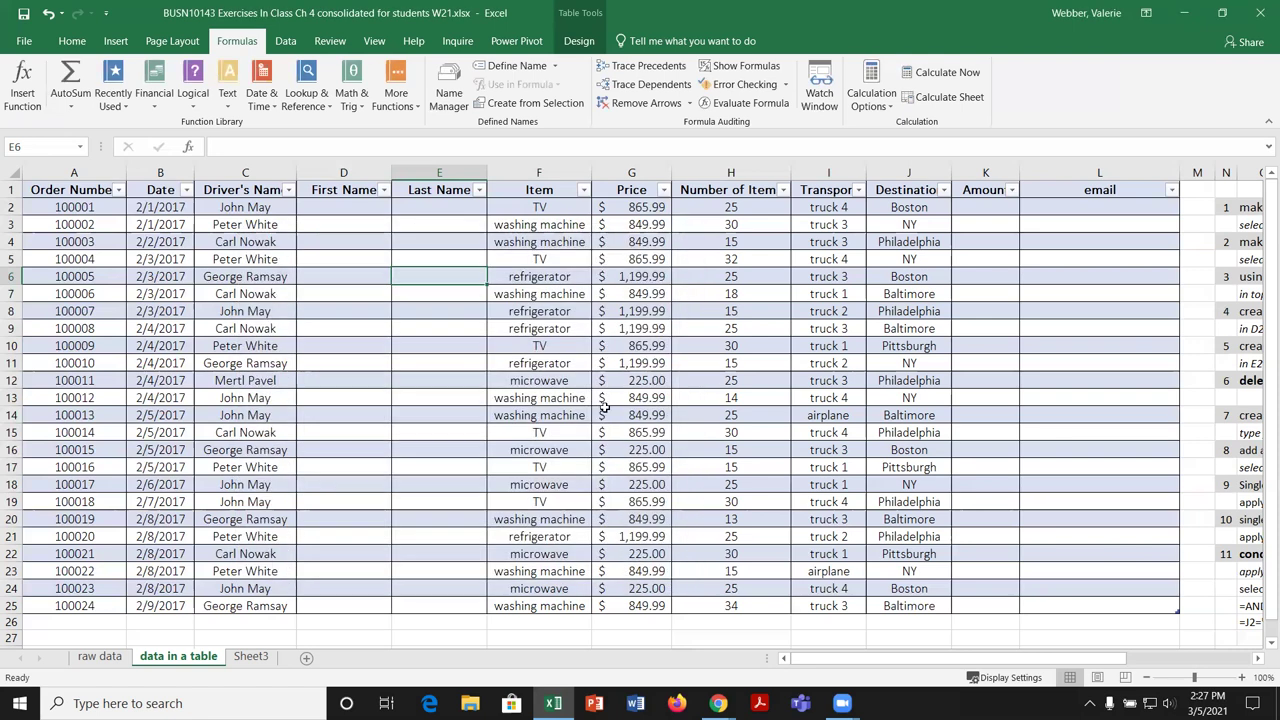
click(576, 41)
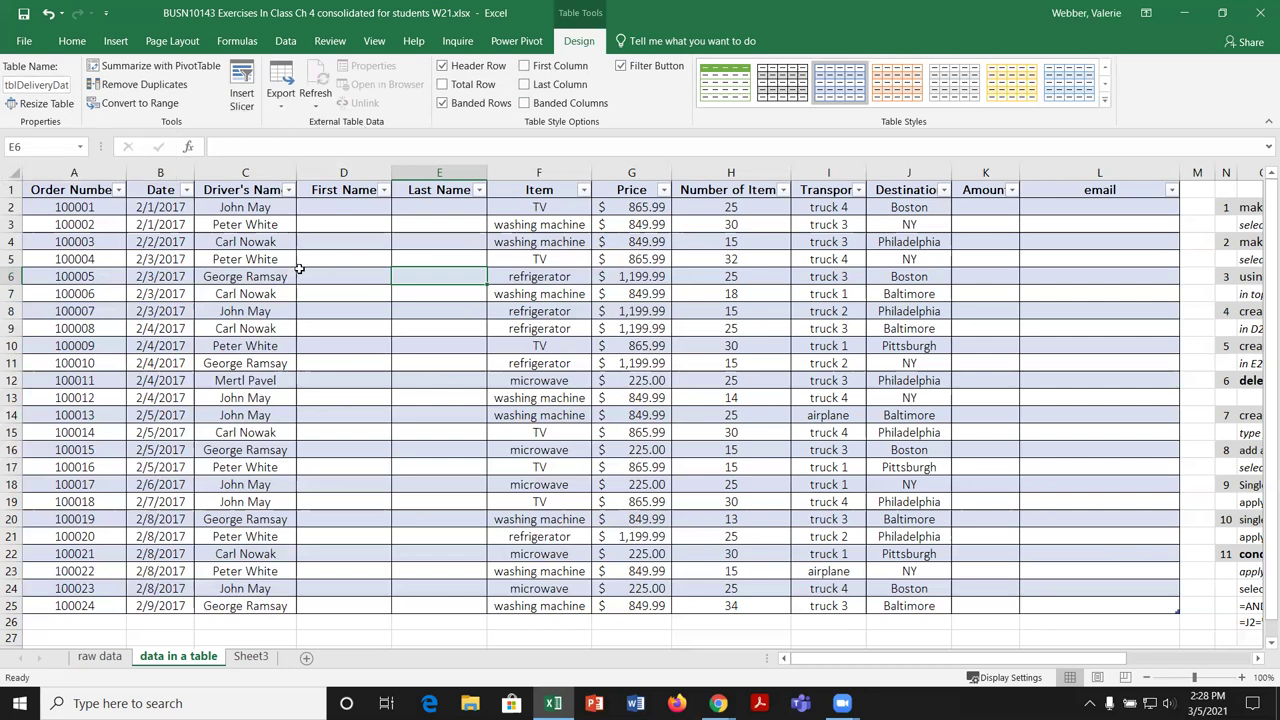
Step: From cell D6, use Table Design > Convert to Range and confirm with Yes
click(350, 278)
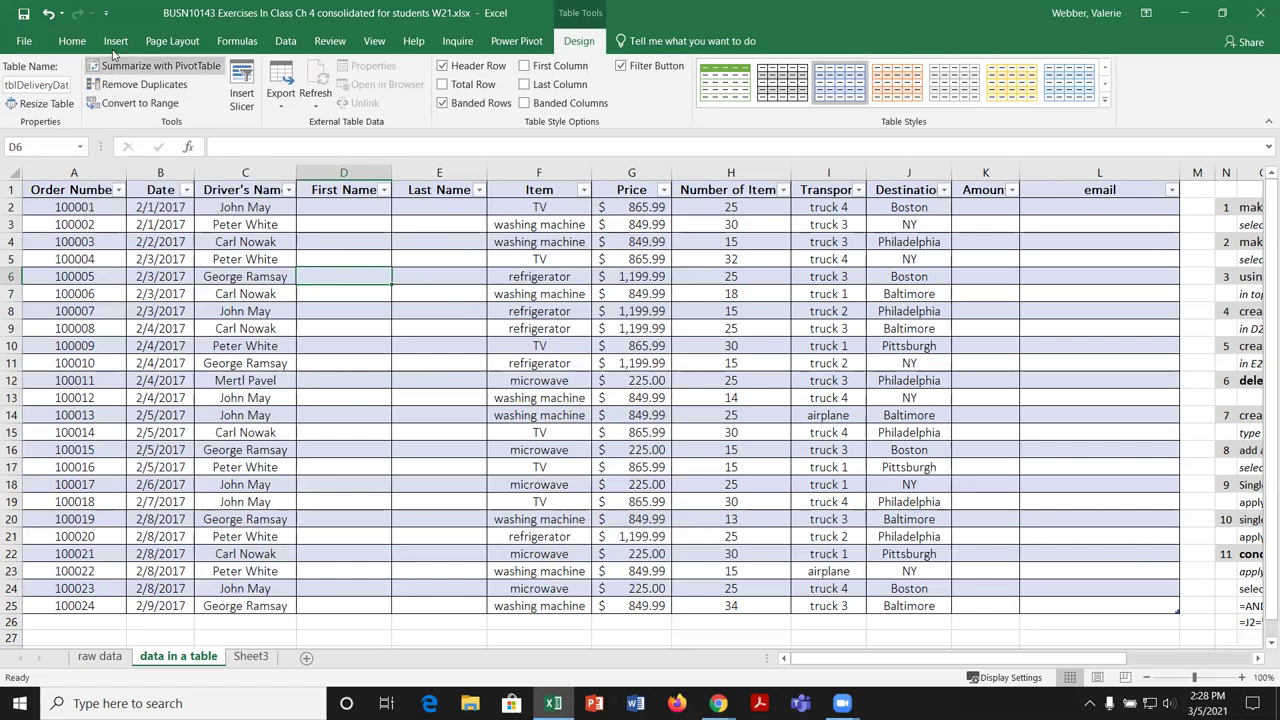
click(115, 42)
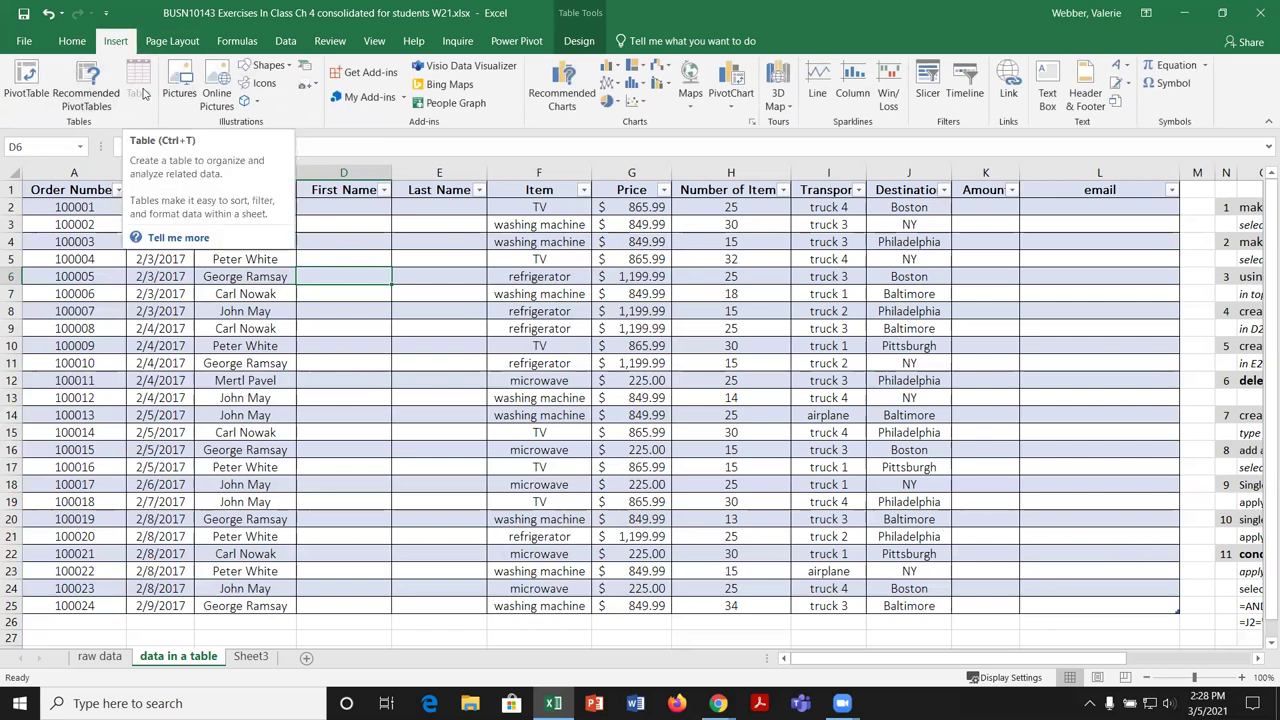
click(578, 41)
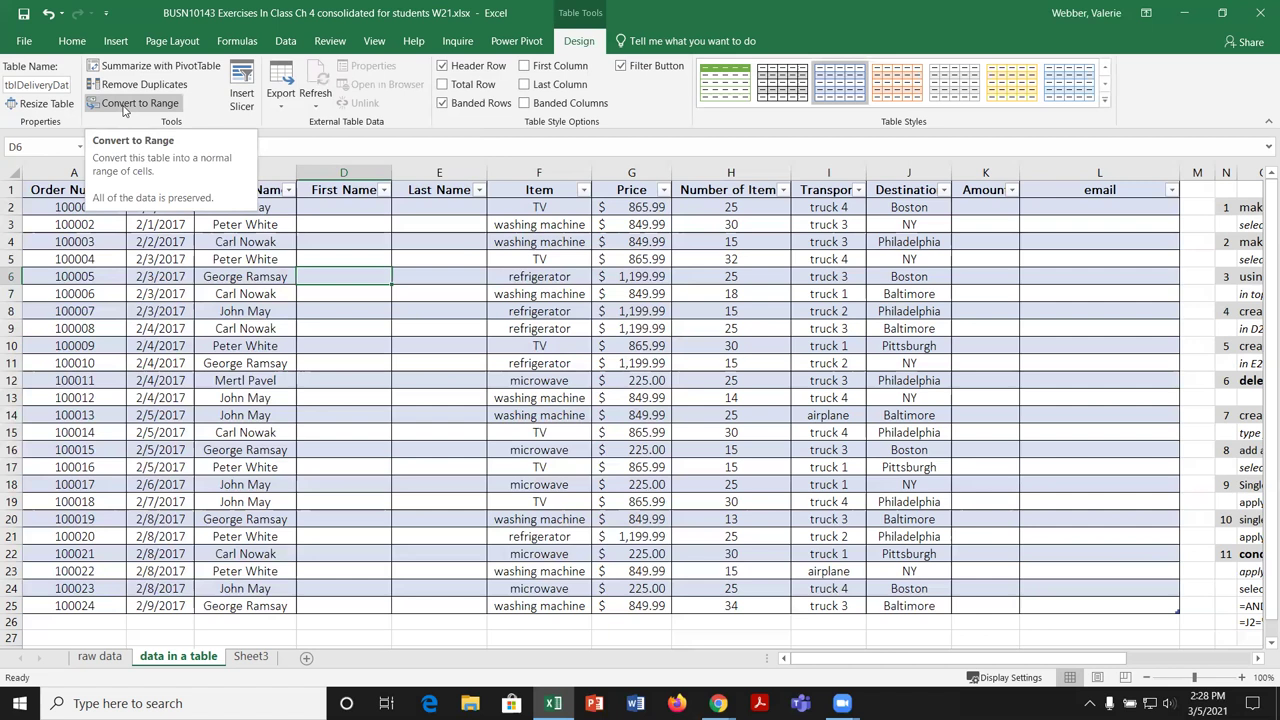
click(124, 104)
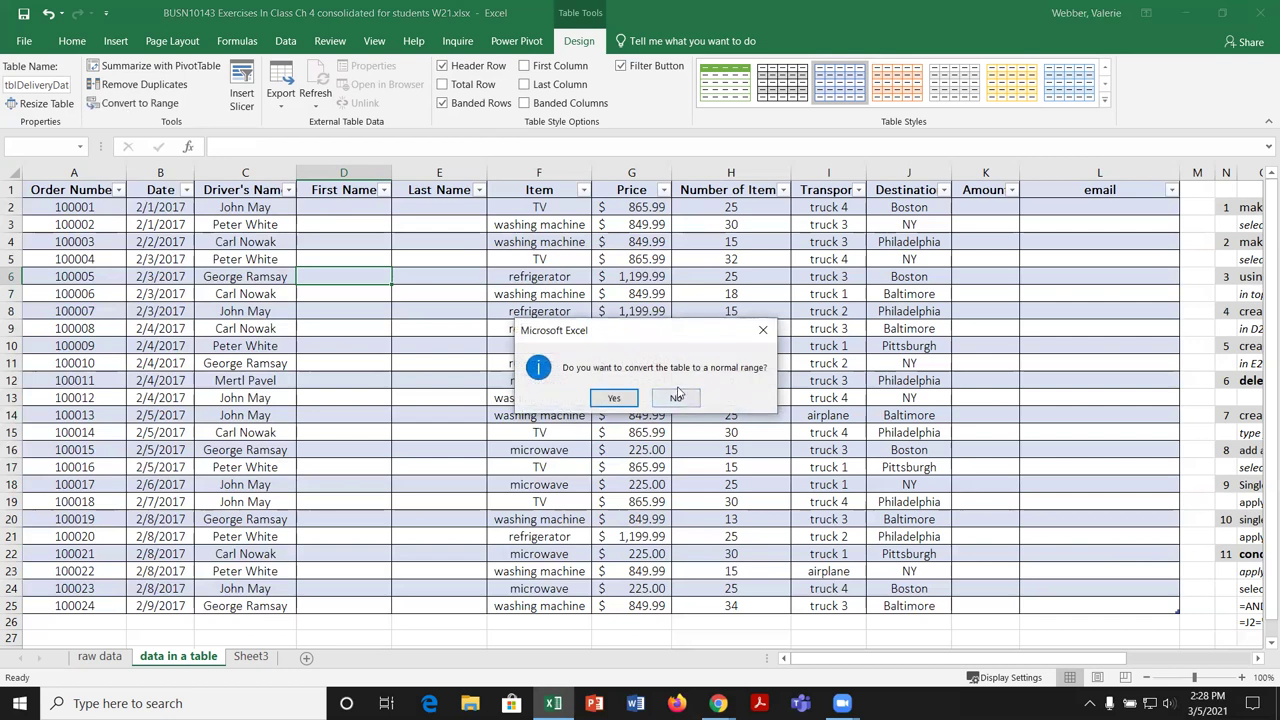
click(614, 398)
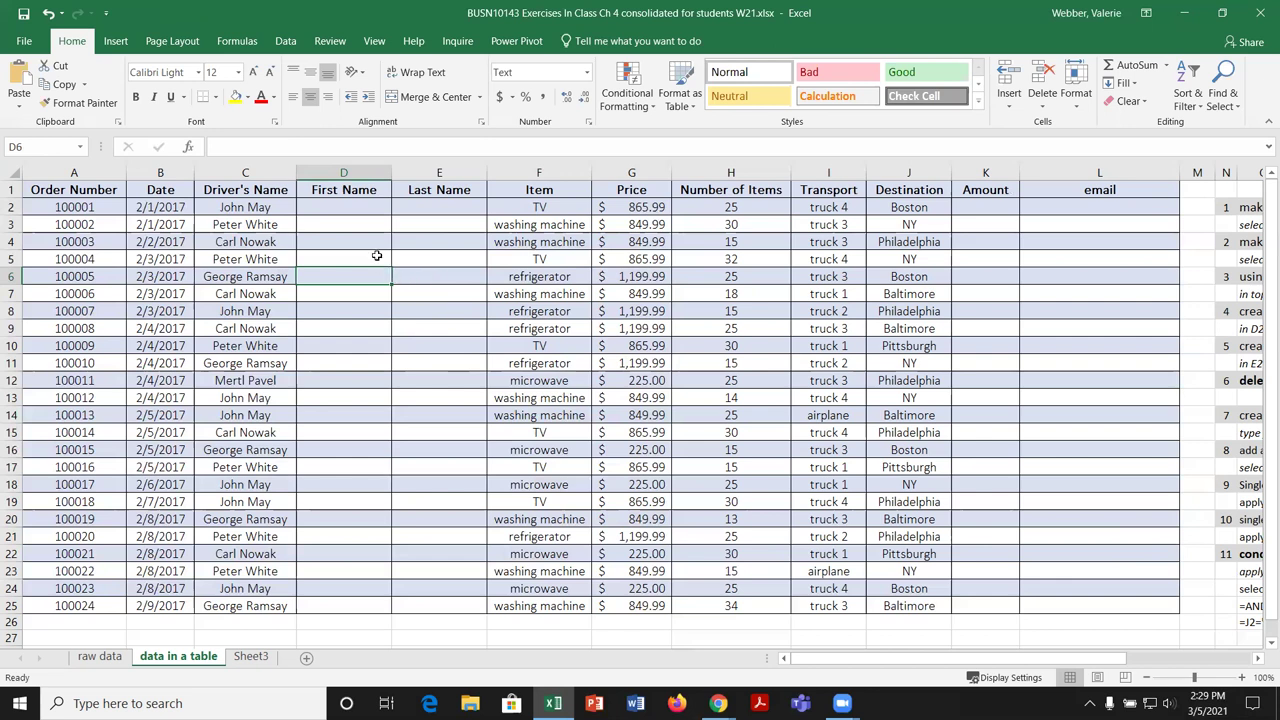
click(116, 41)
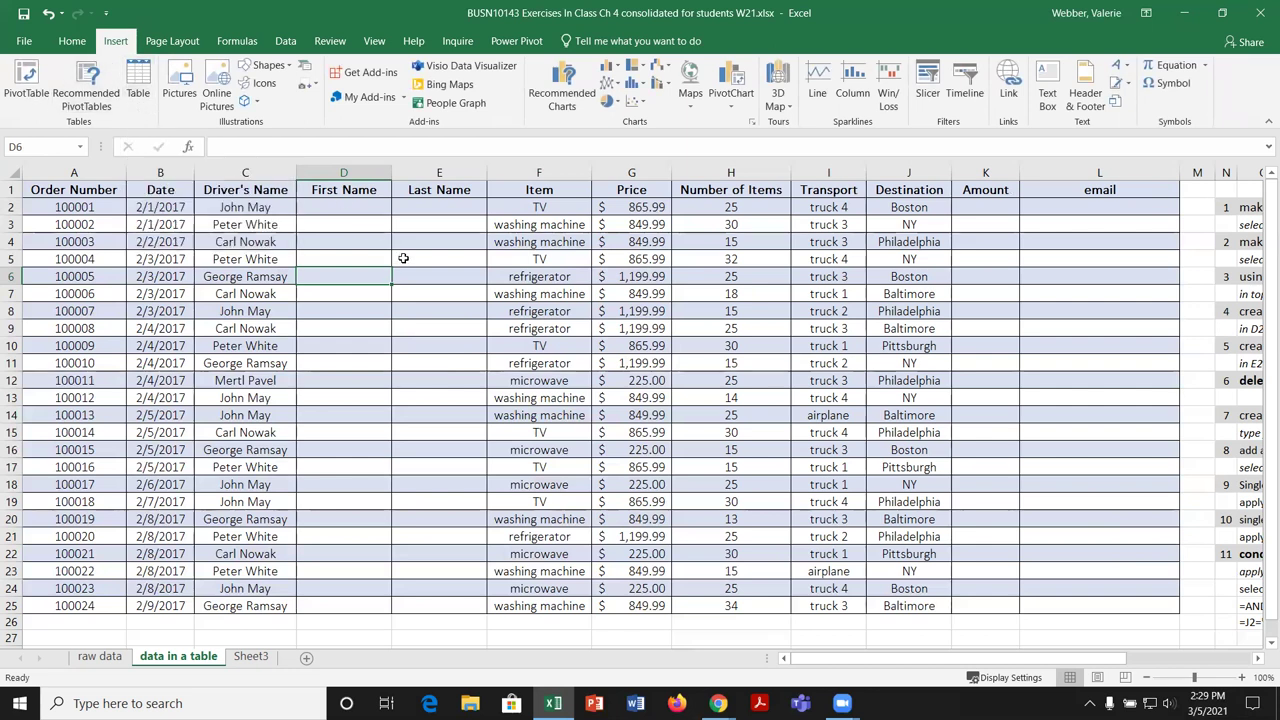
Step: Create a table over A1:L25 with headers and rename Table3 to tblDeliveryData
click(140, 98)
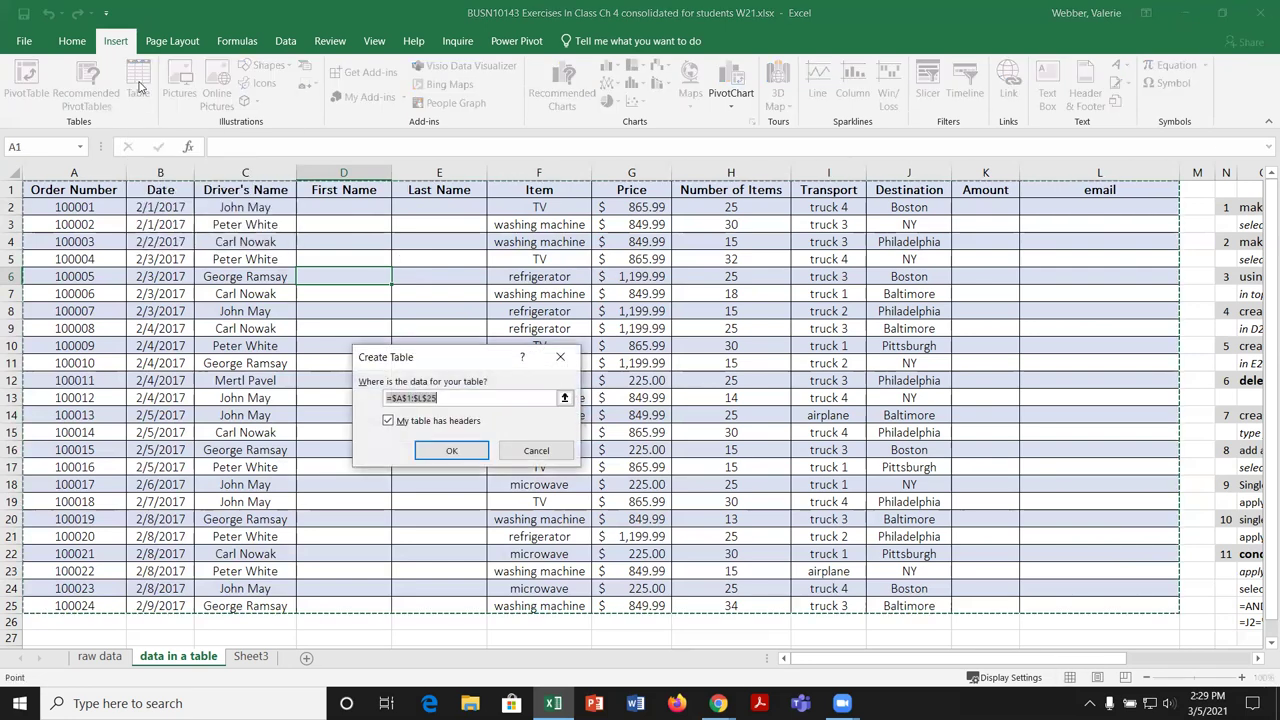
click(452, 451)
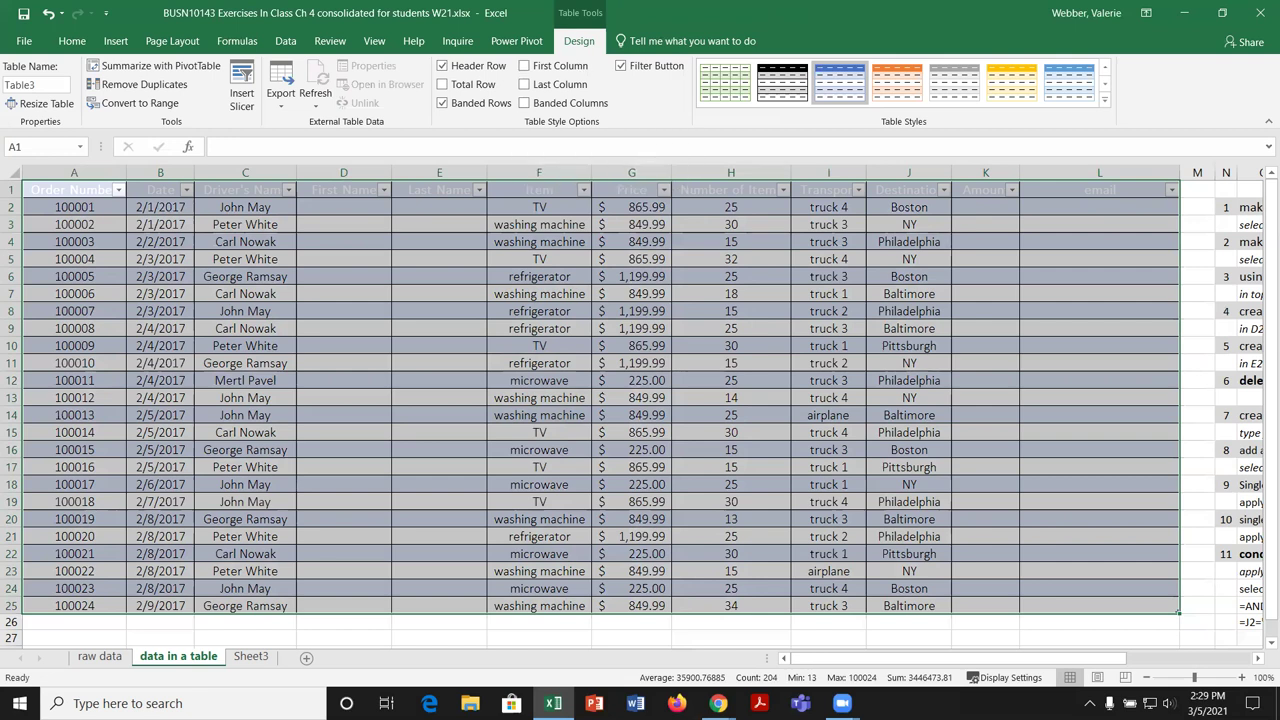
click(30, 86)
click(6, 86)
double_click(6, 86)
key(BackSpace)
text(tblDeliverD)
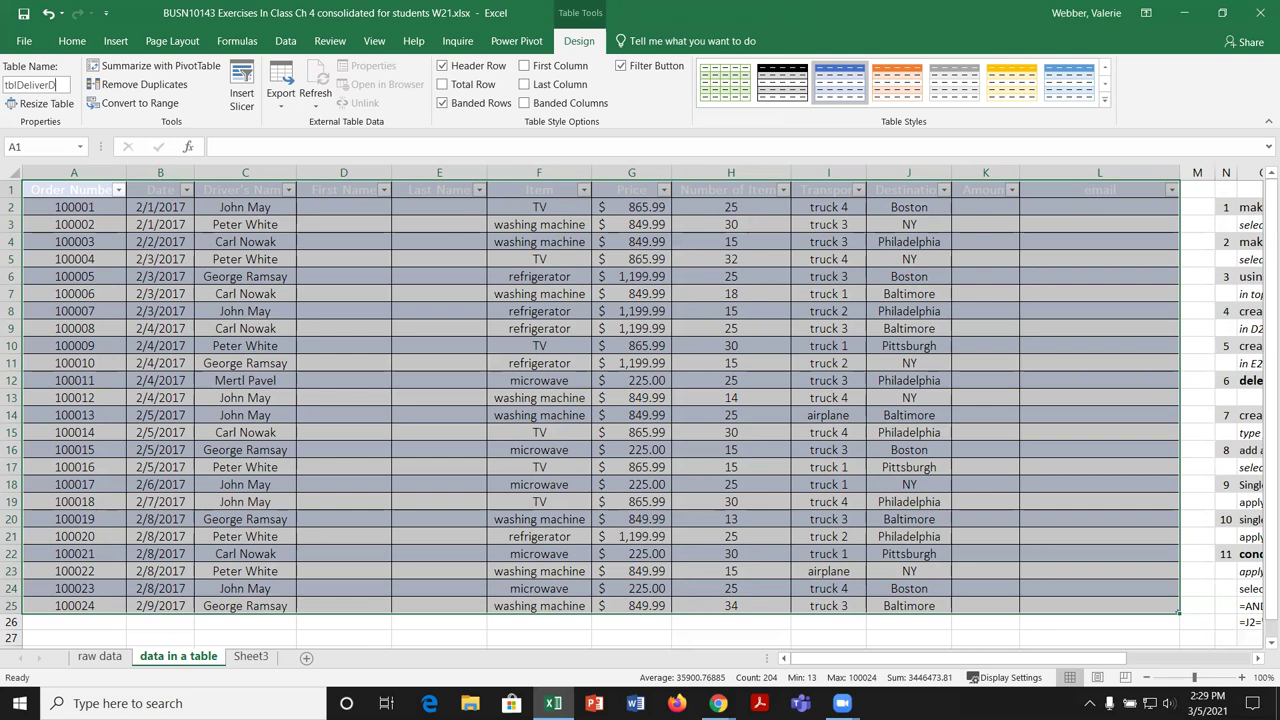
key(BackSpace)
text(yData)
key(Return)
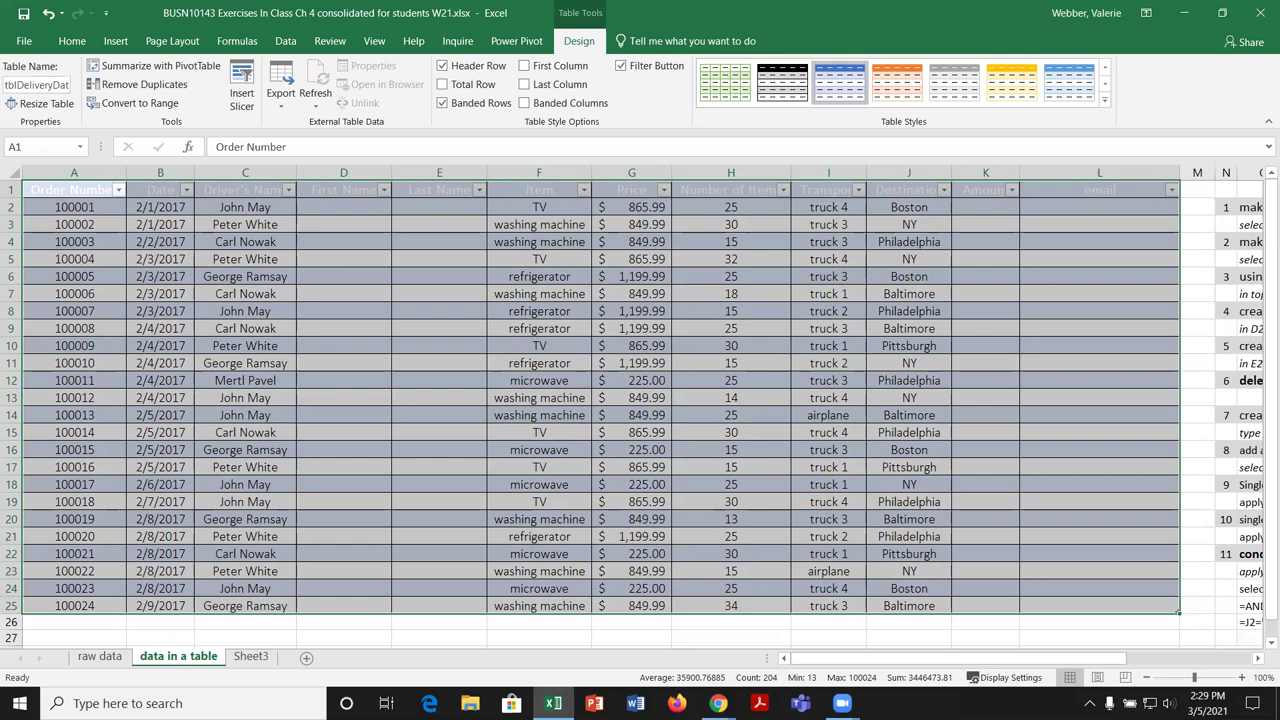
click(284, 412)
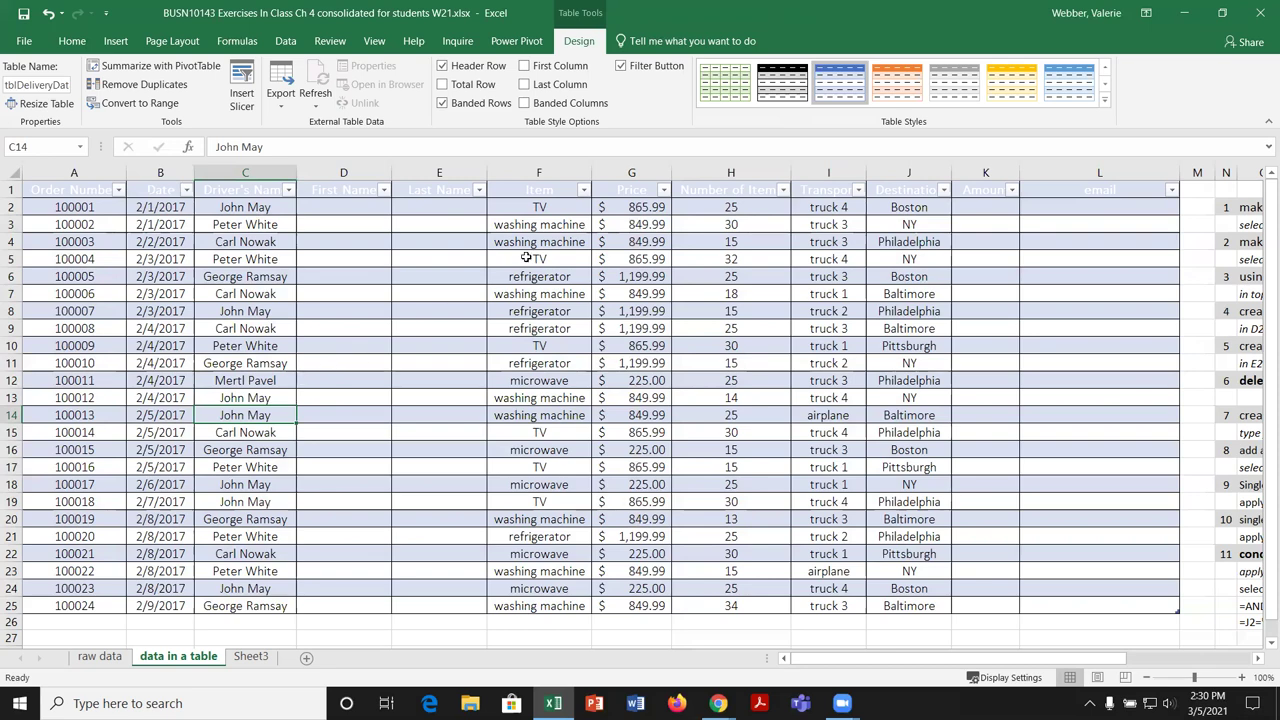
click(1147, 678)
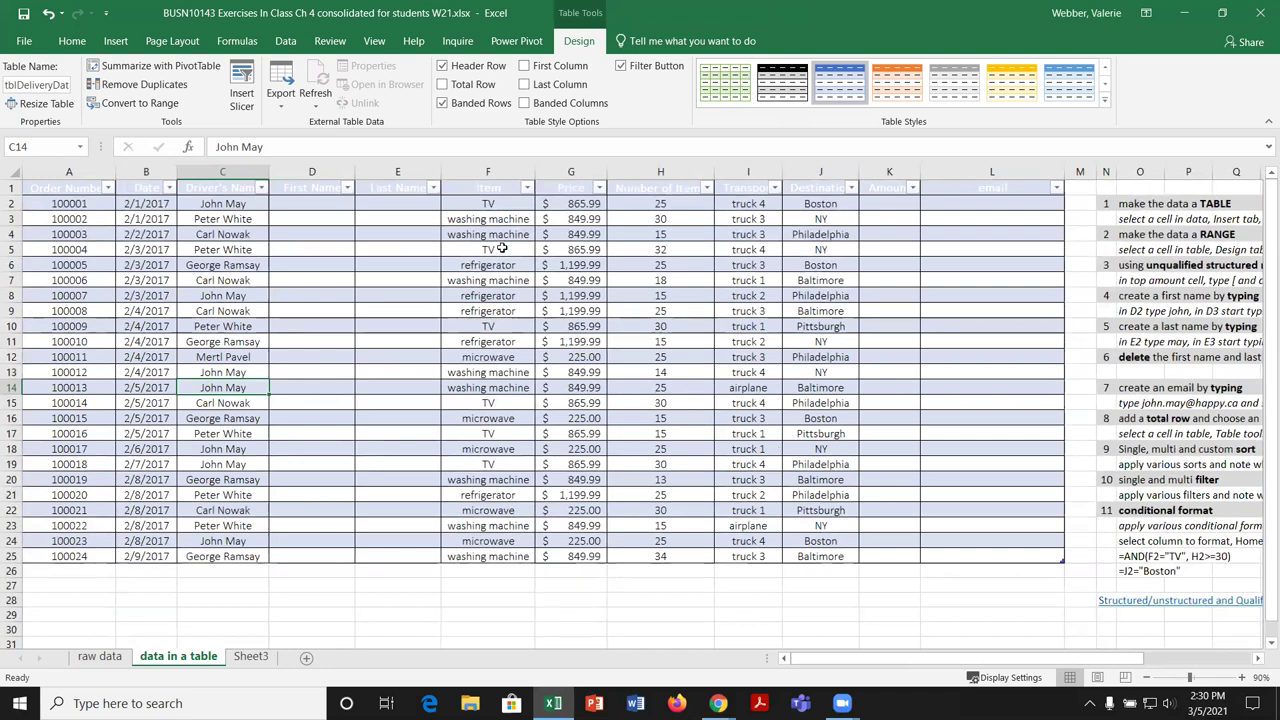
click(410, 281)
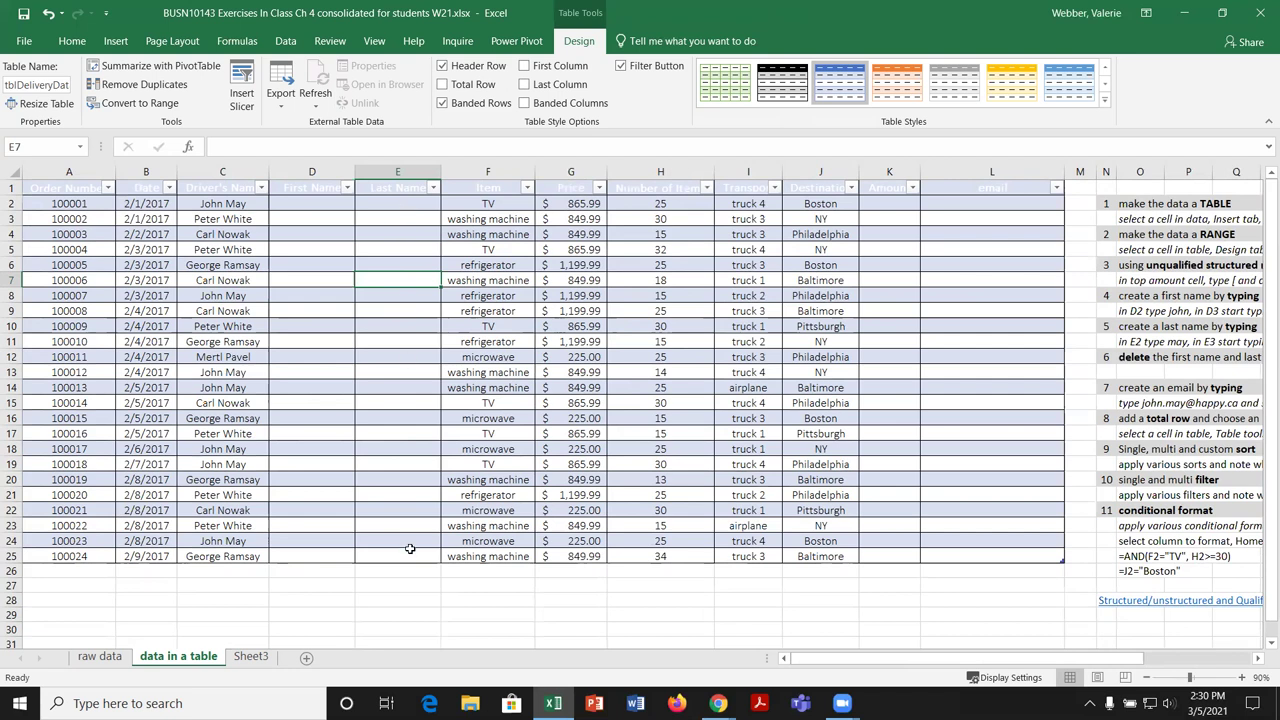
drag(410, 549, 427, 204)
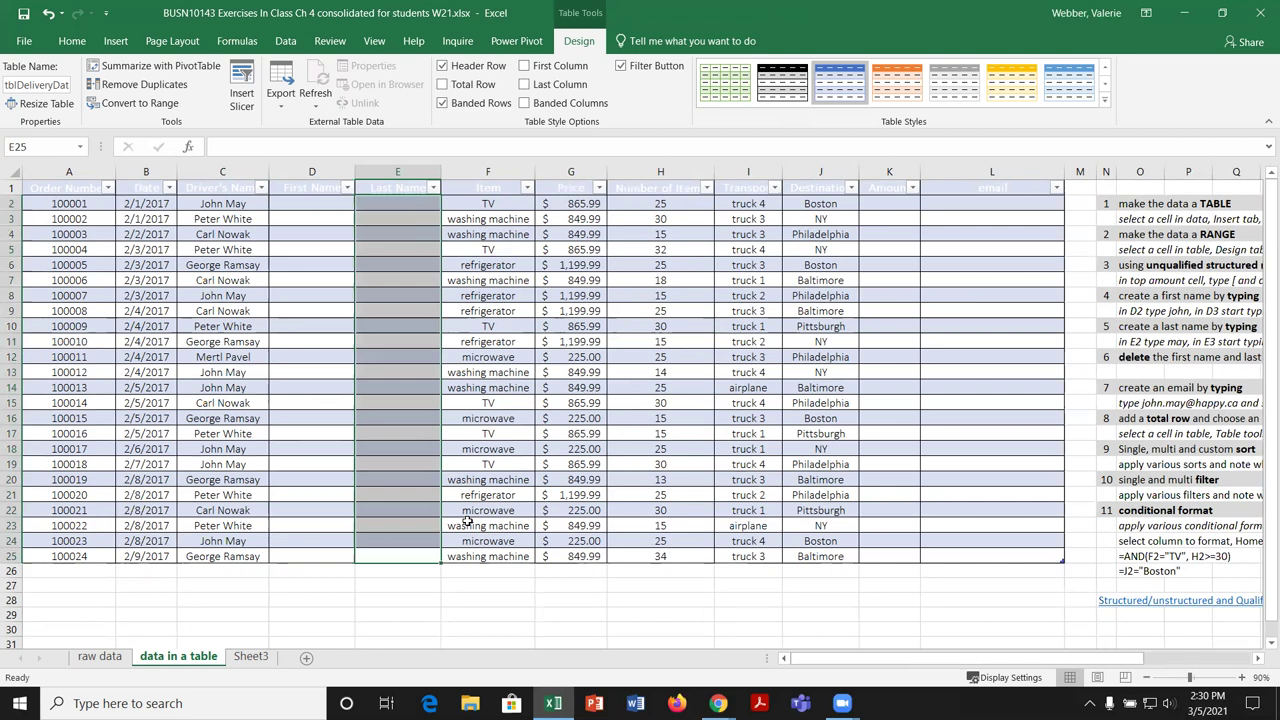
click(490, 512)
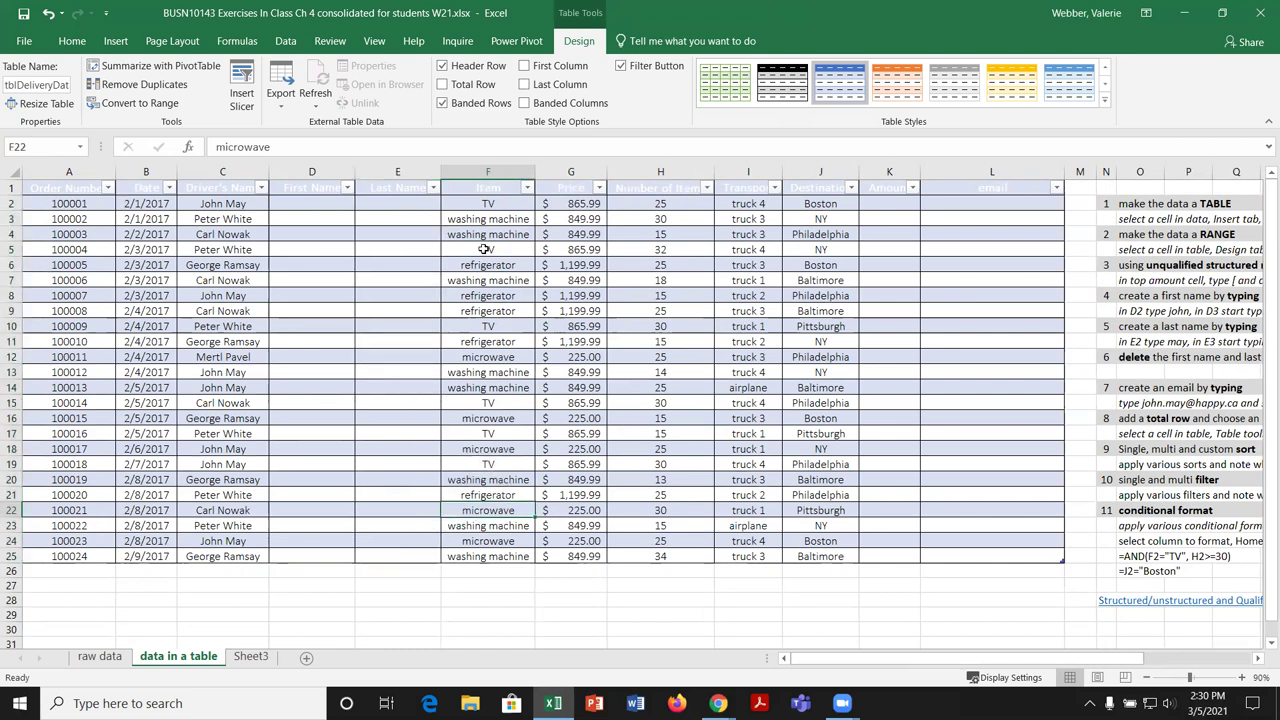
click(397, 194)
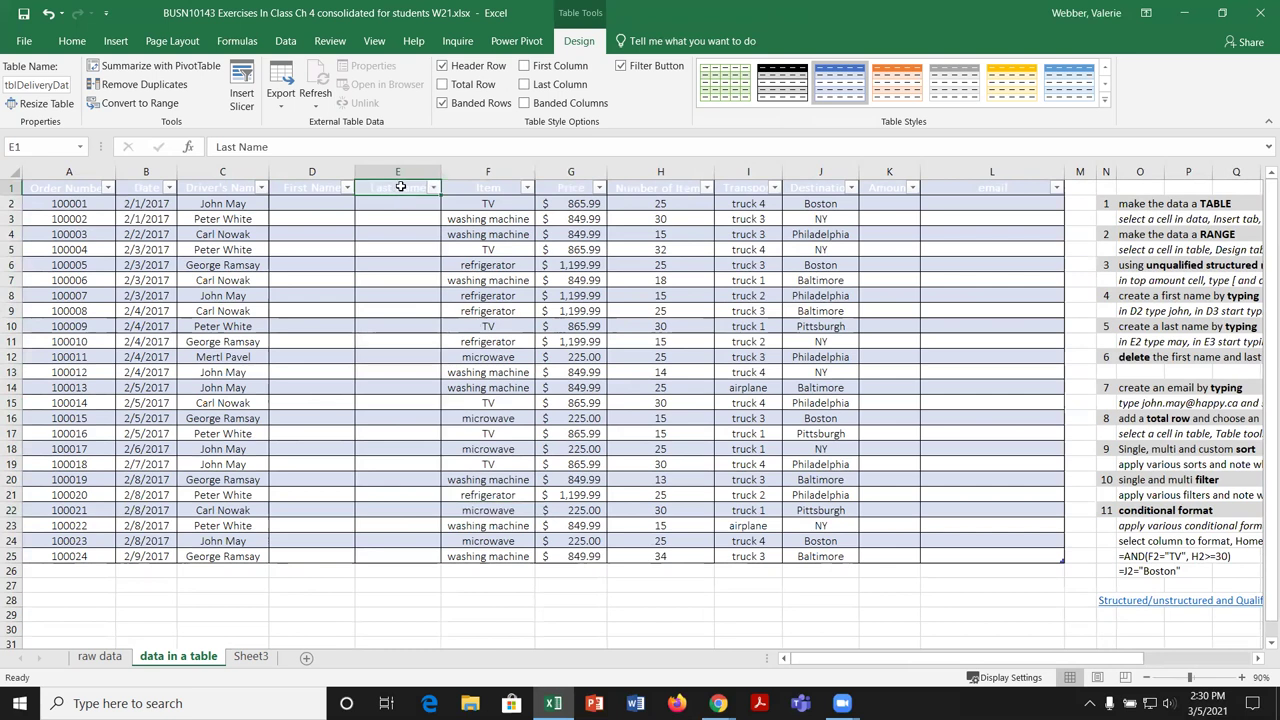
click(399, 195)
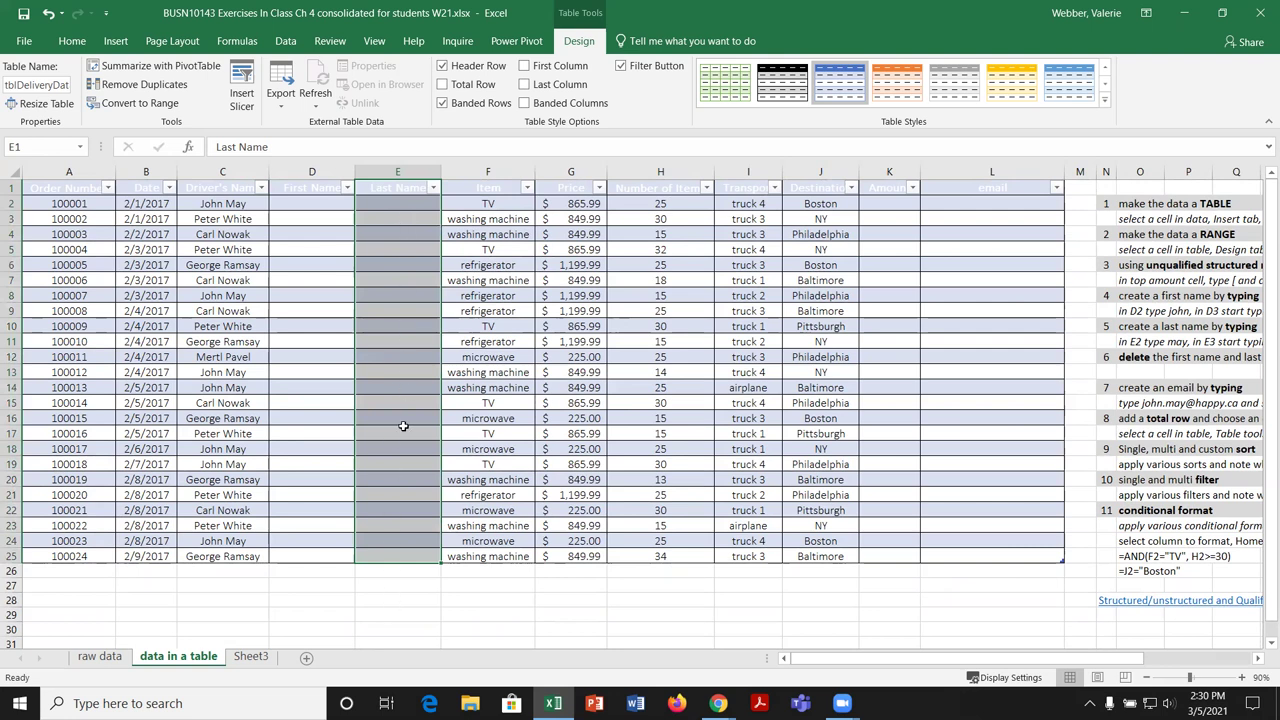
click(526, 292)
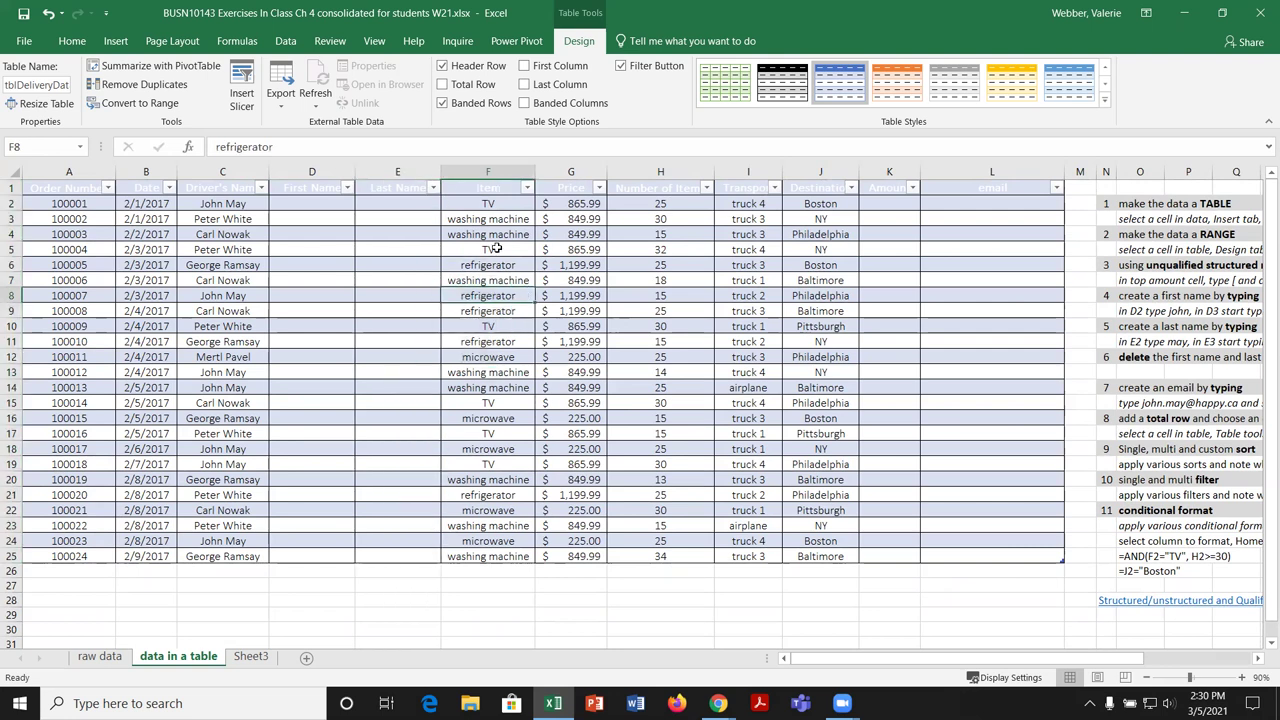
click(405, 170)
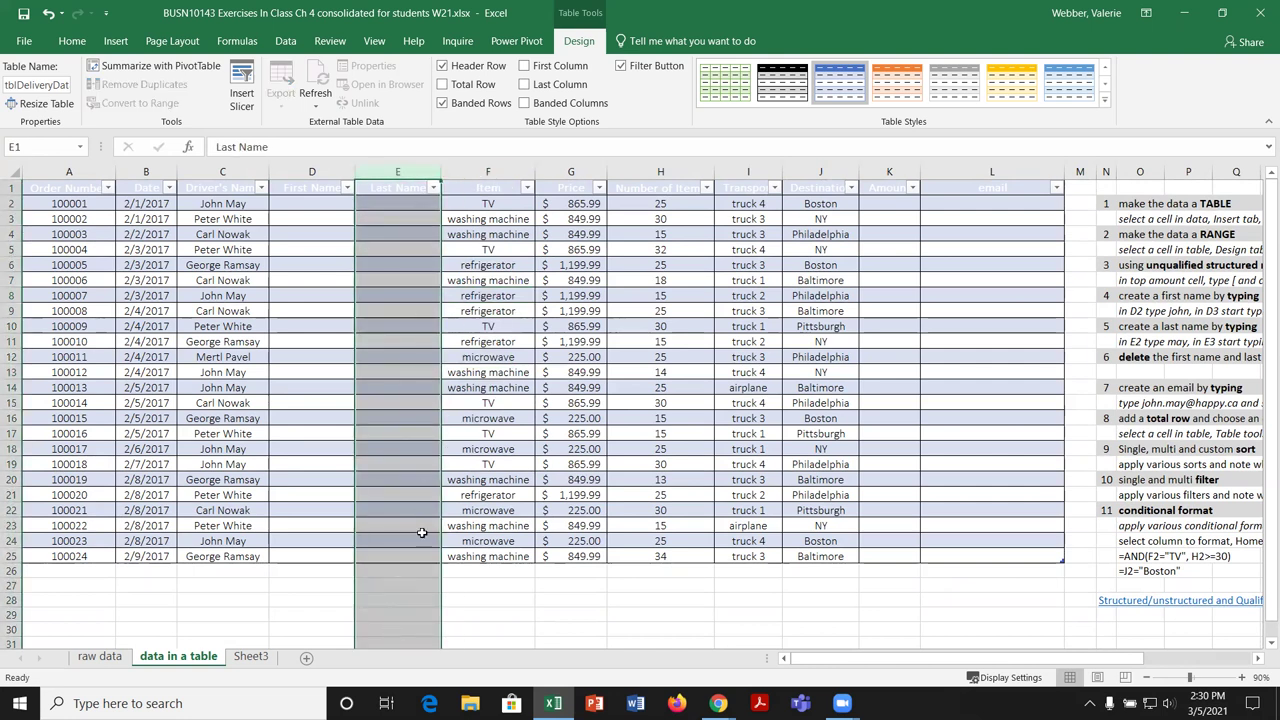
click(513, 573)
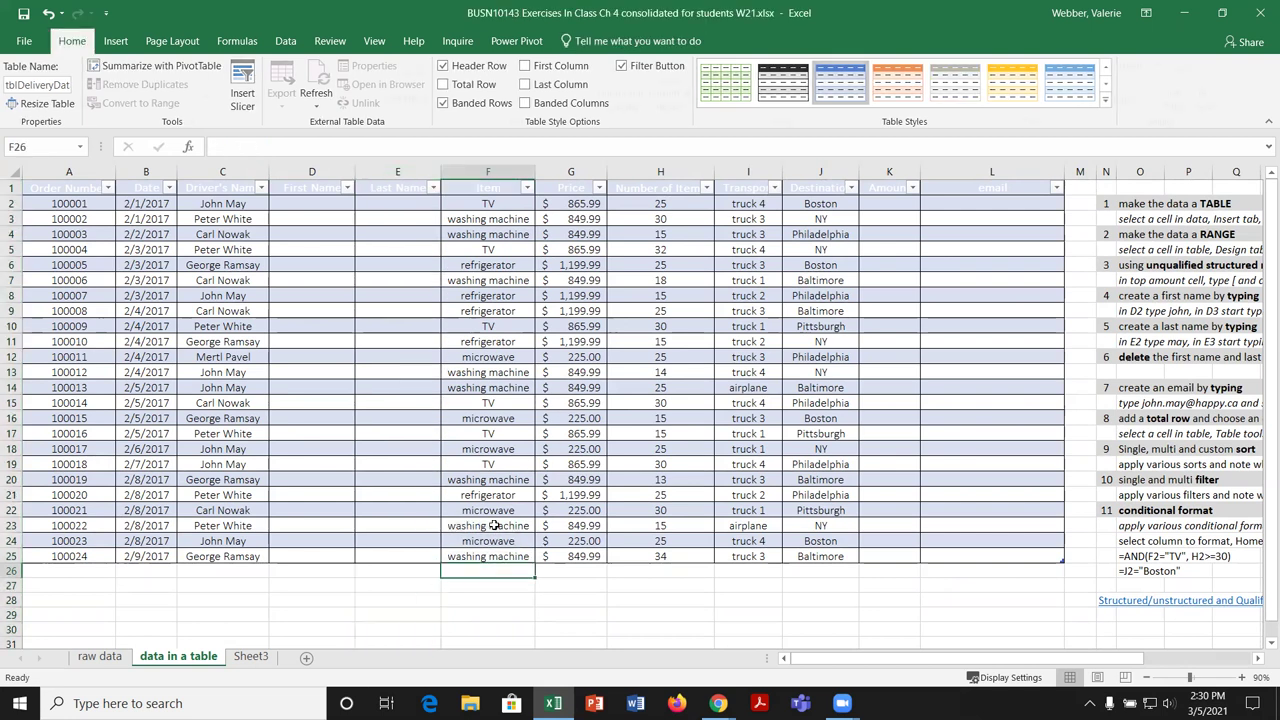
click(400, 171)
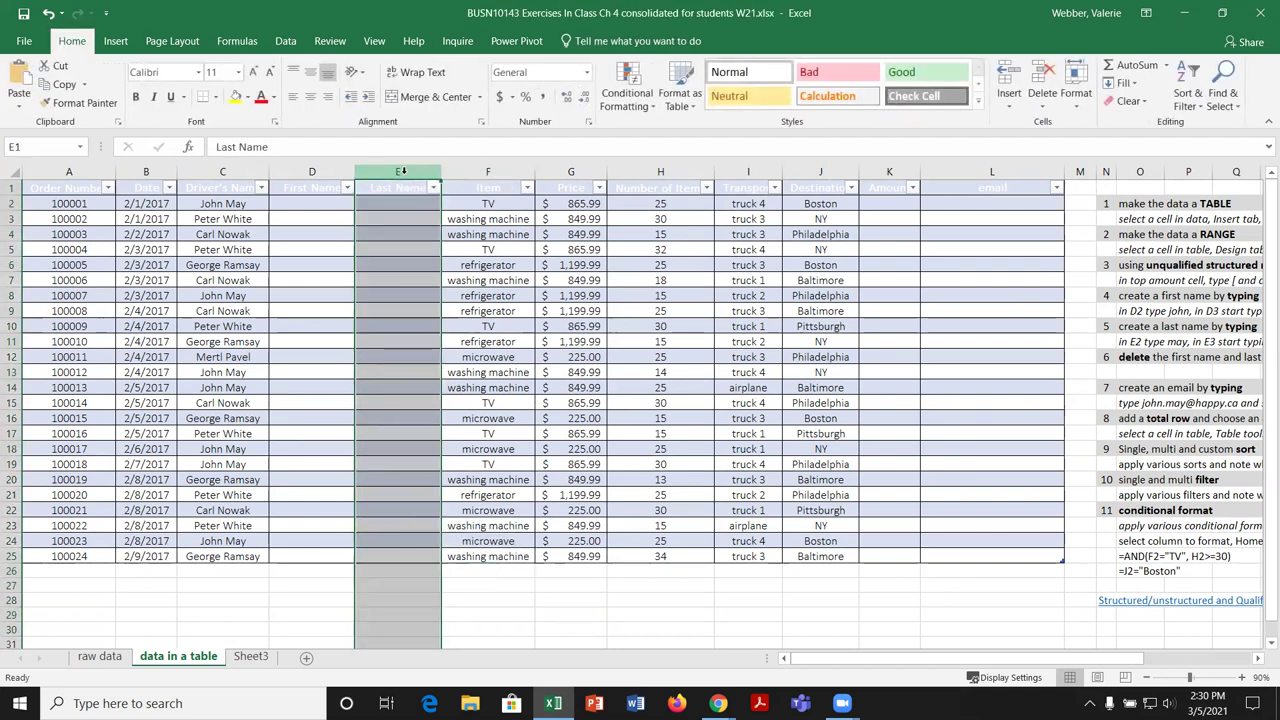
click(557, 451)
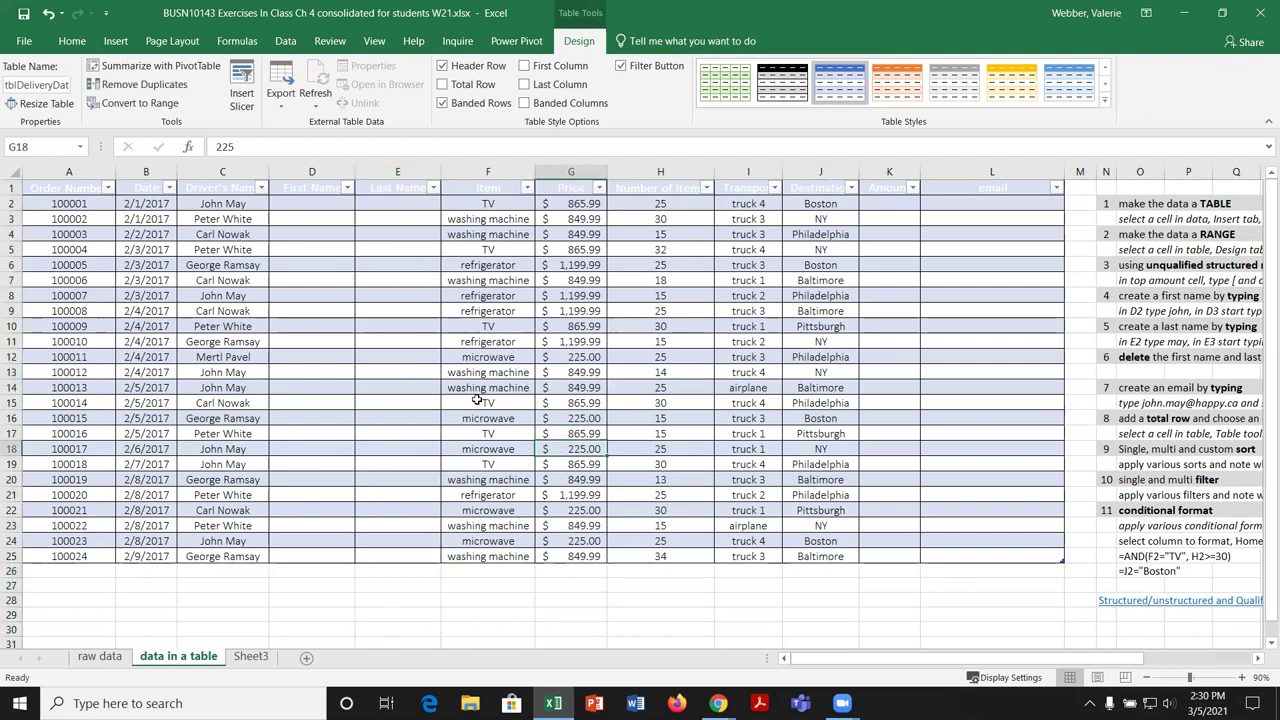
click(408, 195)
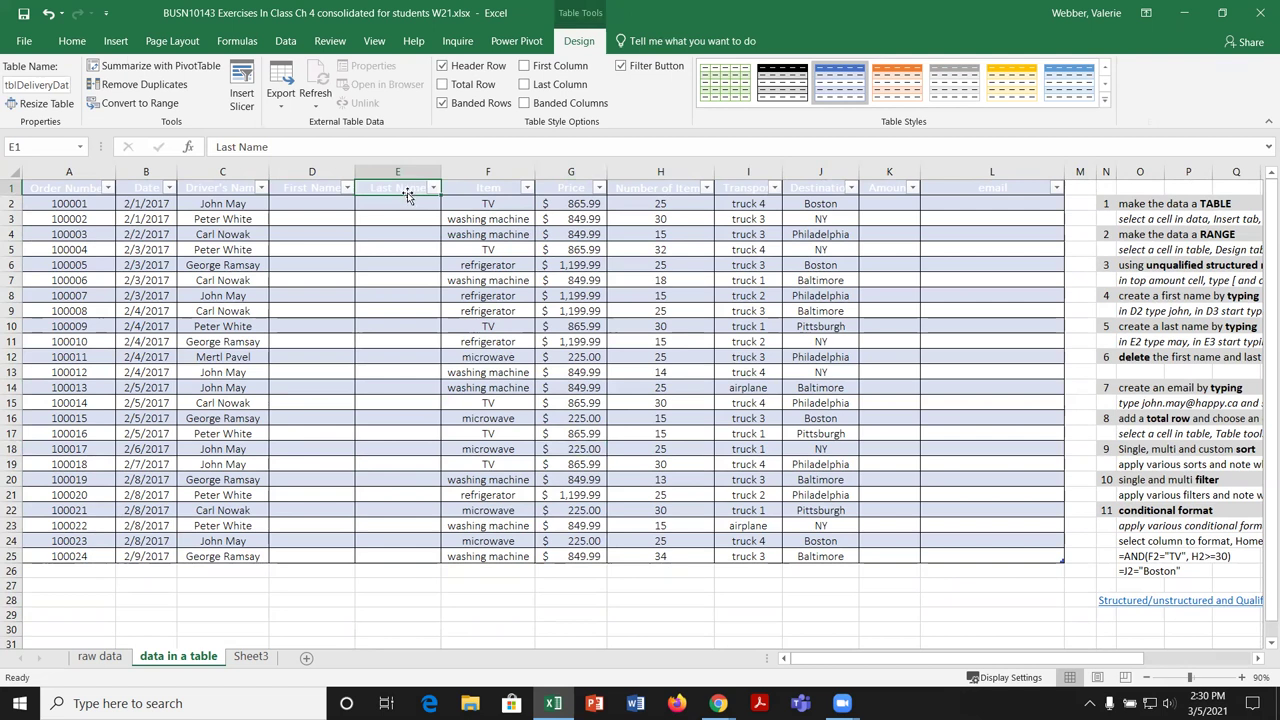
click(407, 196)
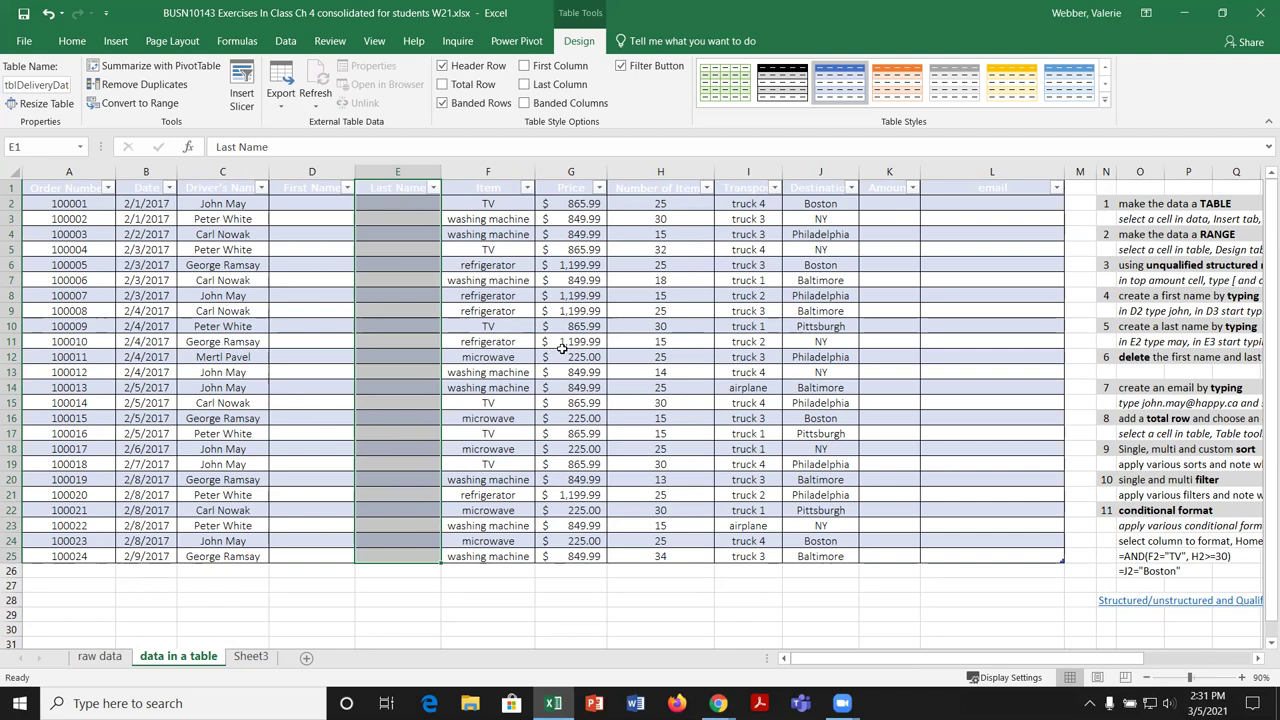
click(490, 324)
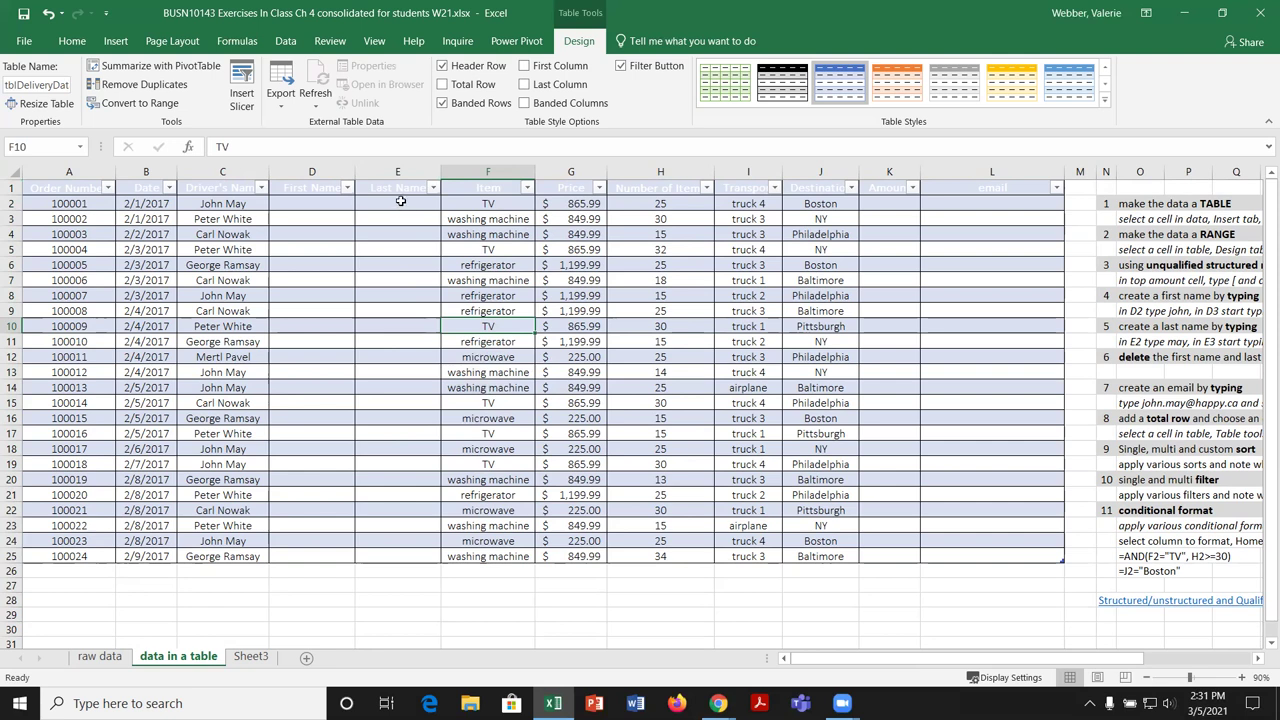
right_click(401, 206)
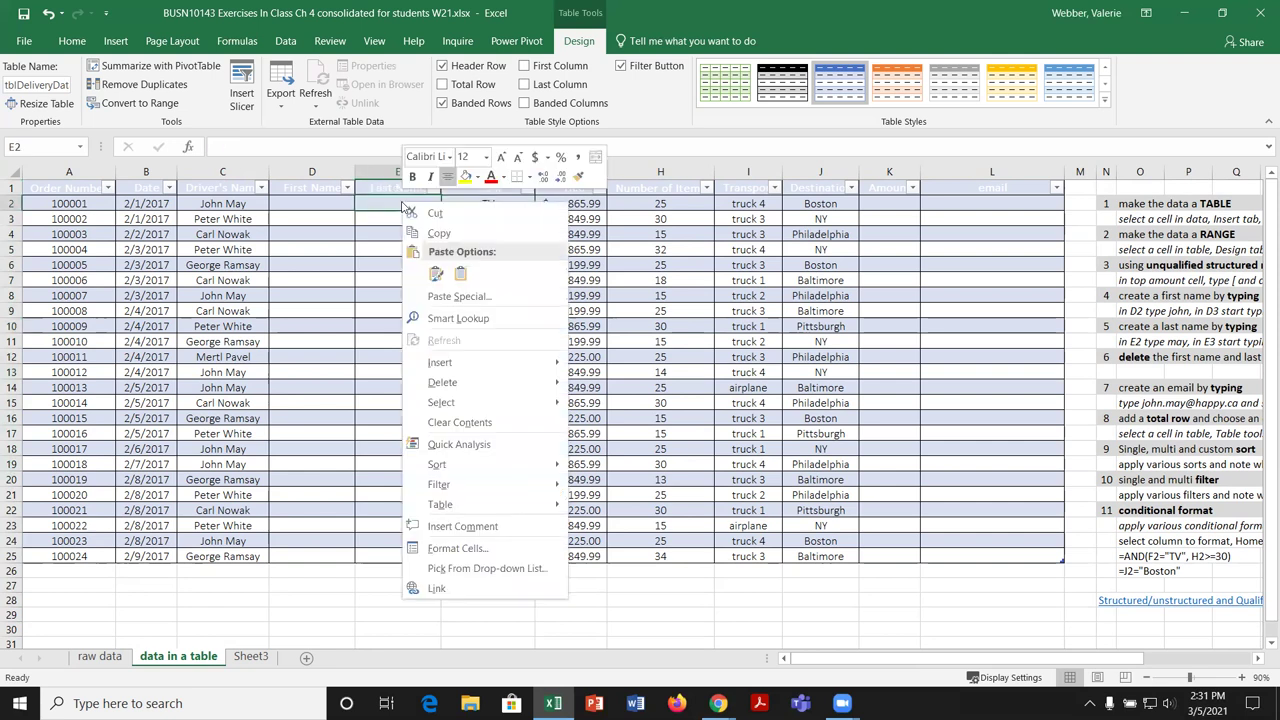
mouse_move(511, 368)
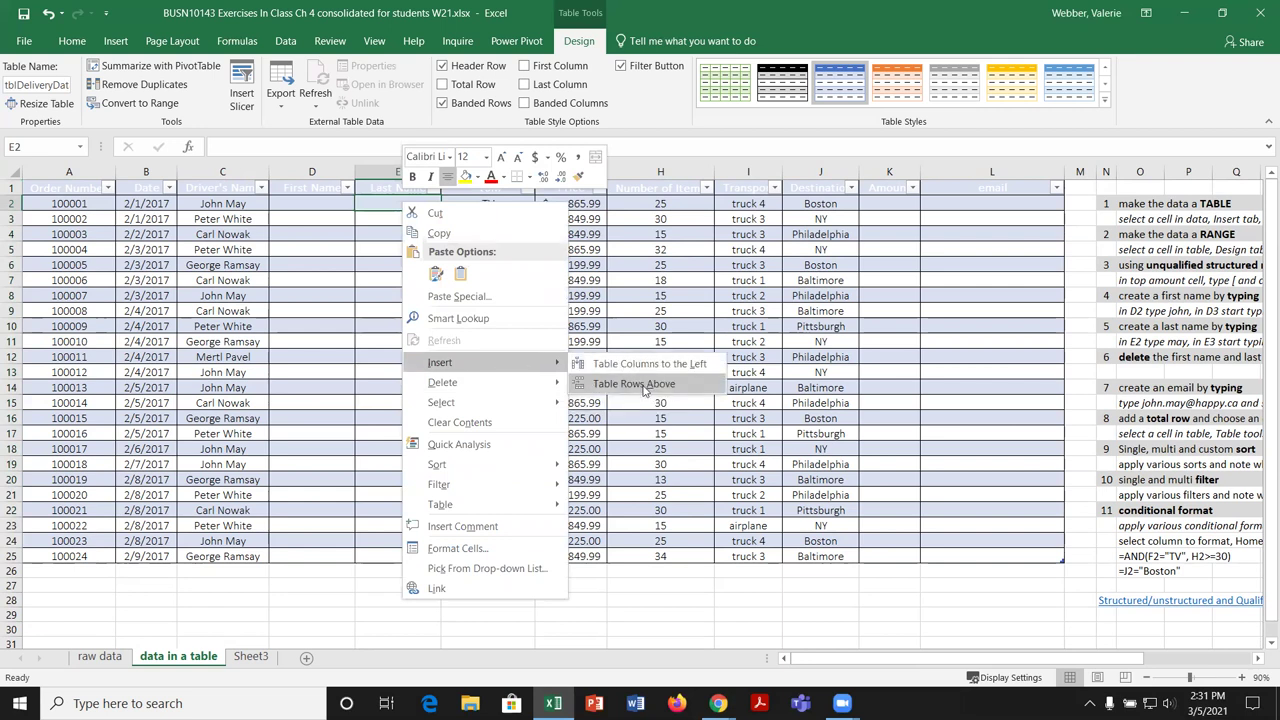
click(378, 220)
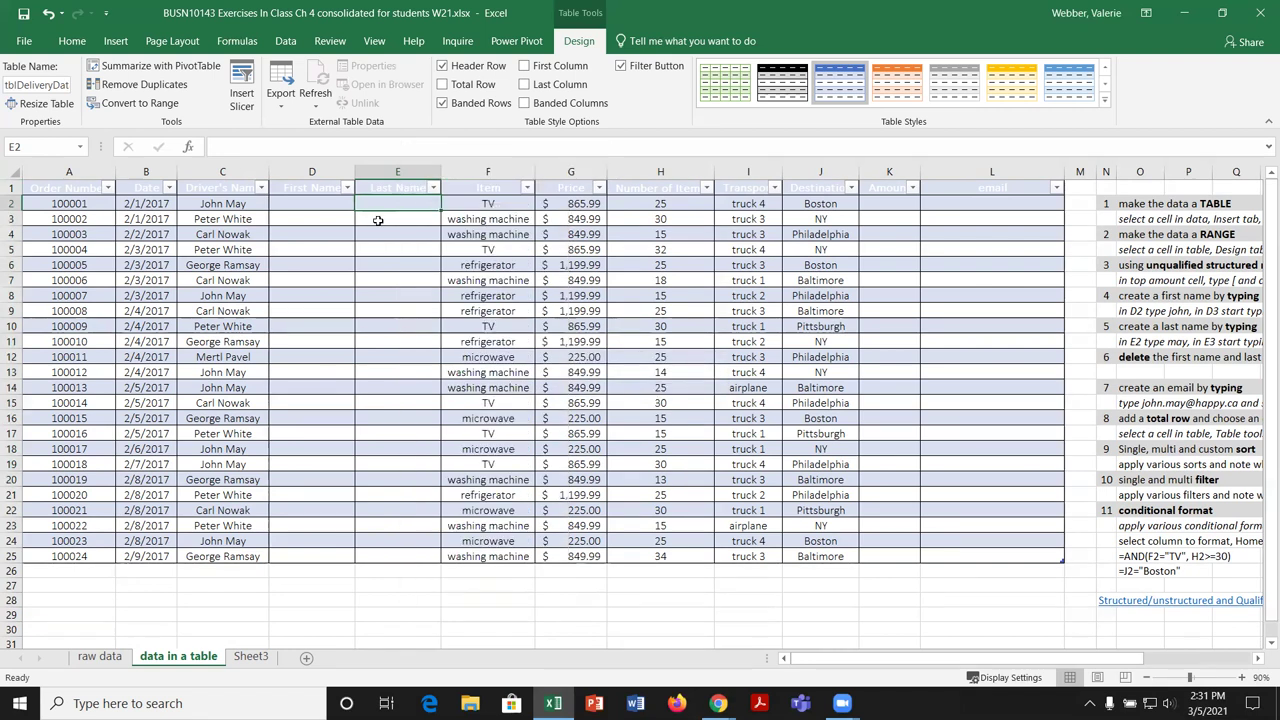
click(72, 41)
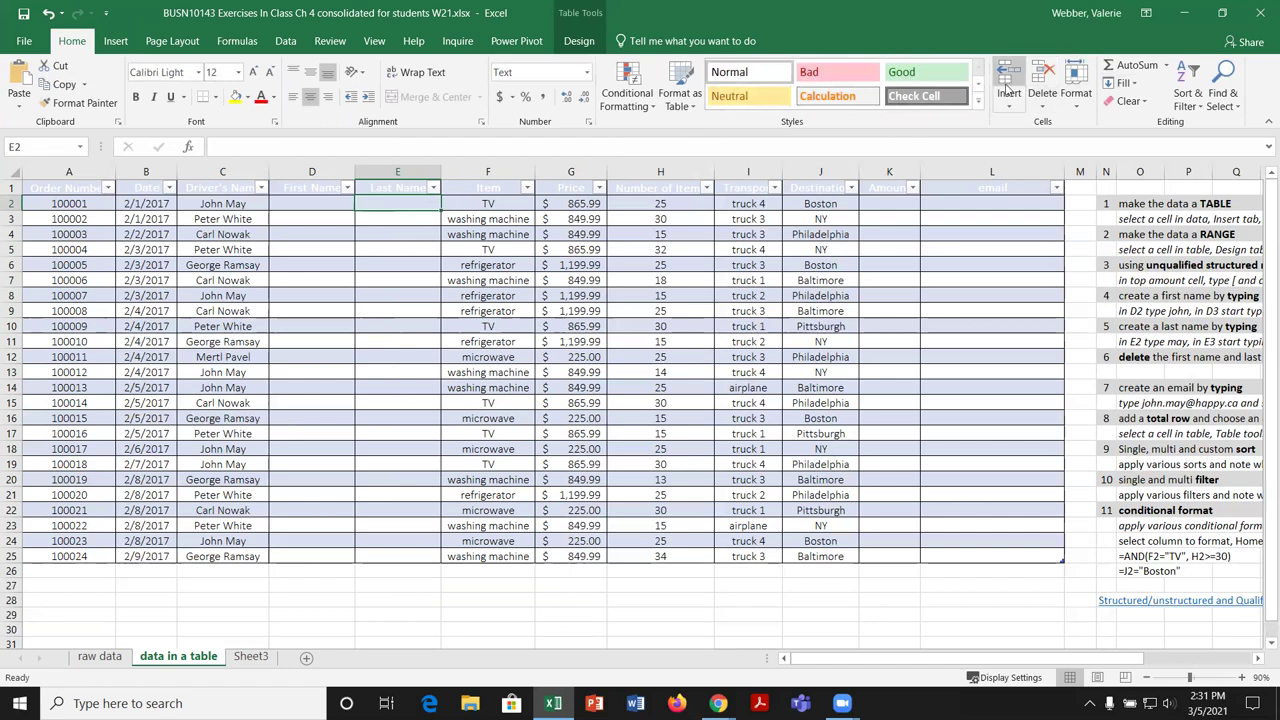
click(437, 327)
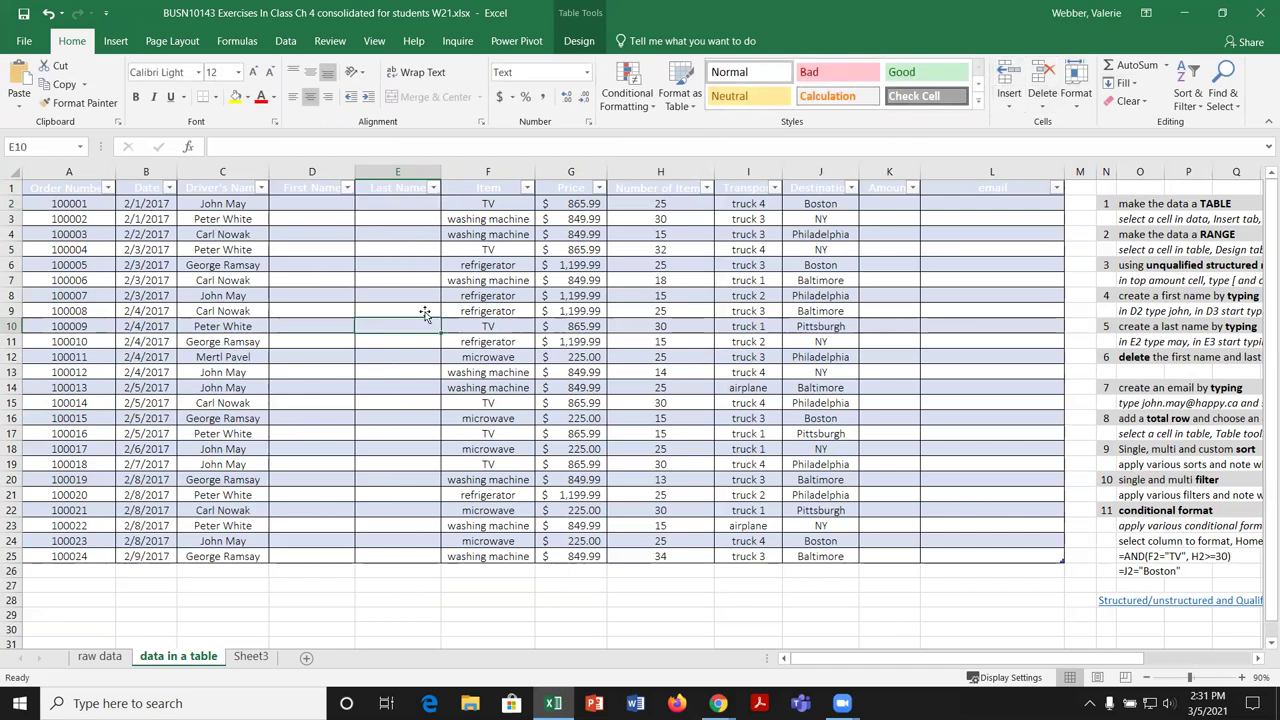
click(1010, 107)
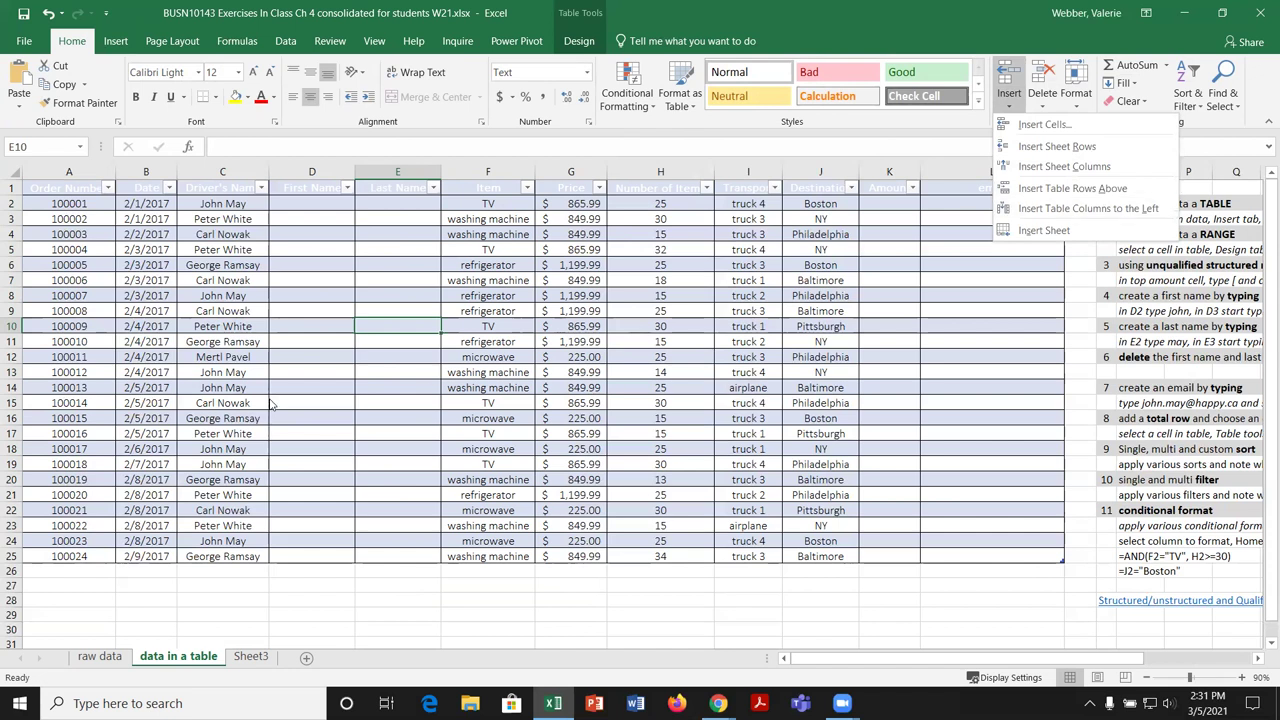
key(Escape)
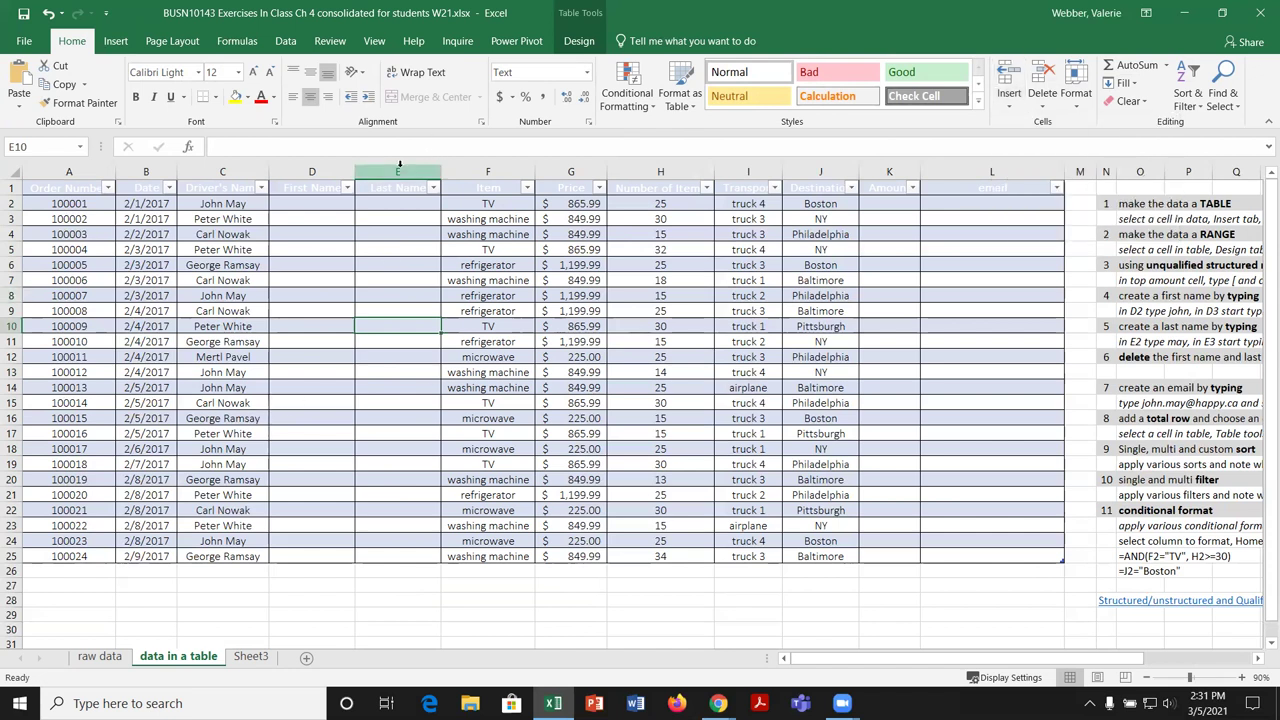
click(399, 172)
right_click(399, 172)
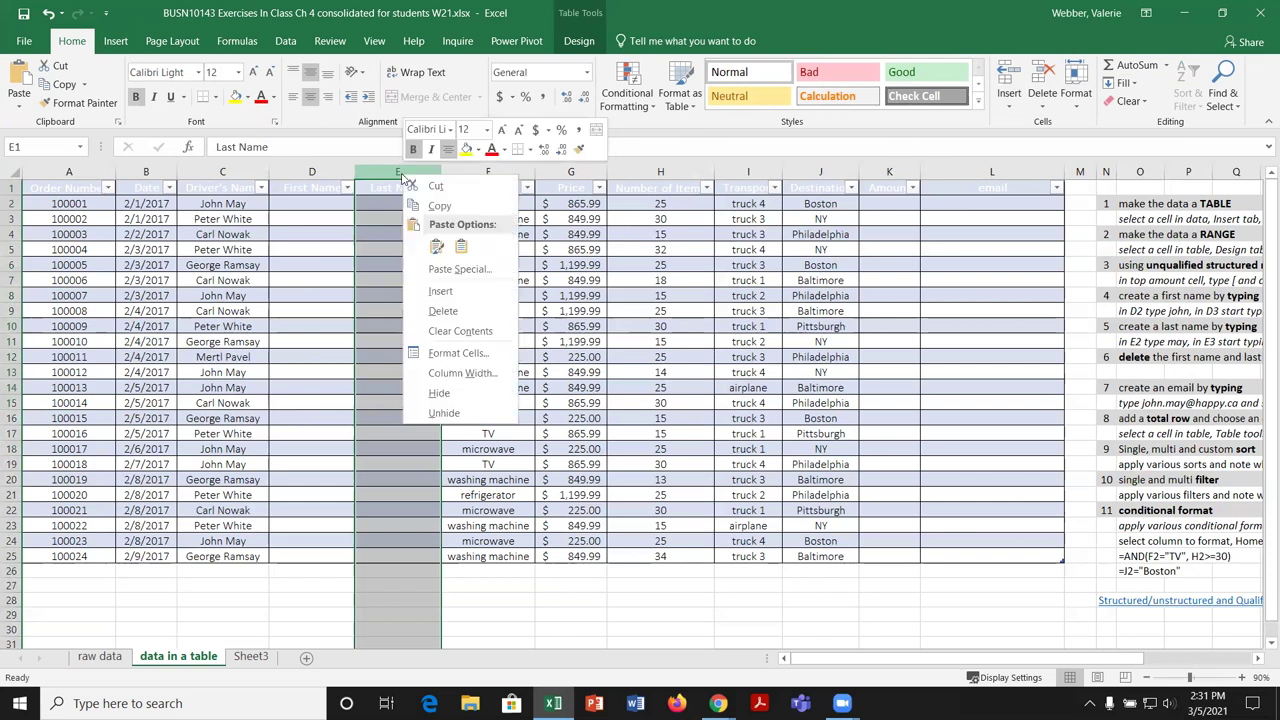
click(457, 289)
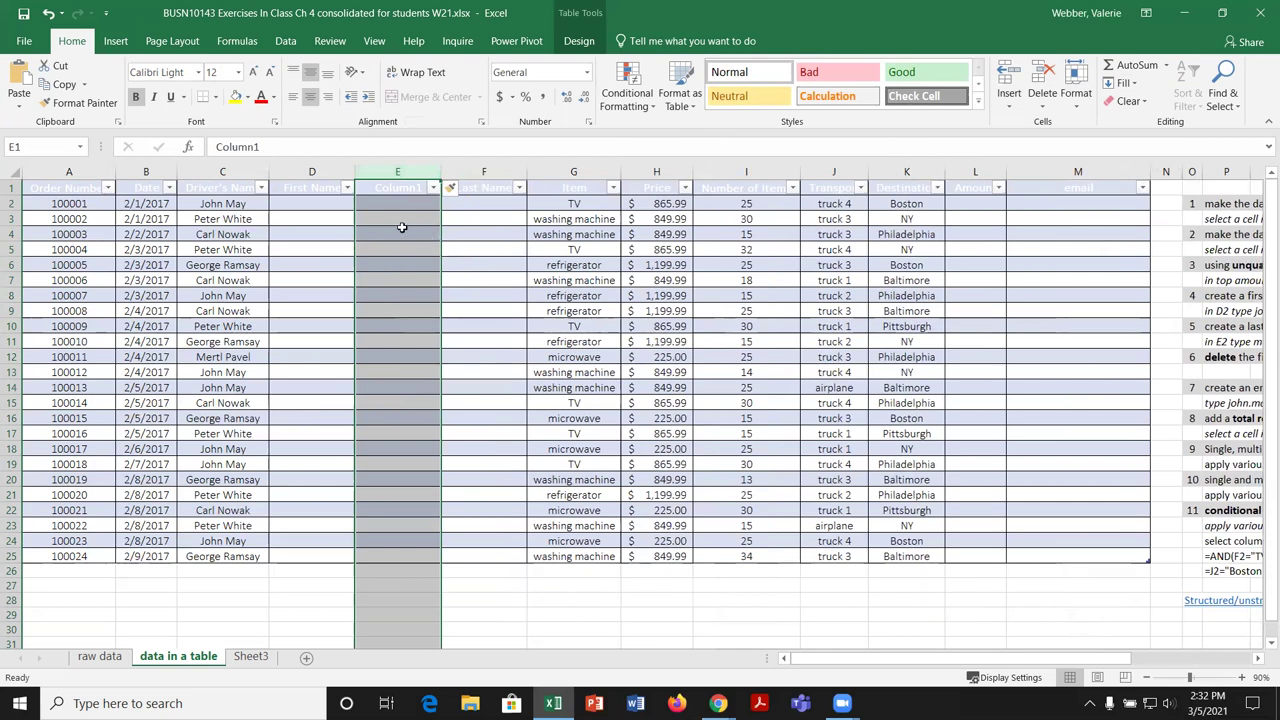
click(48, 13)
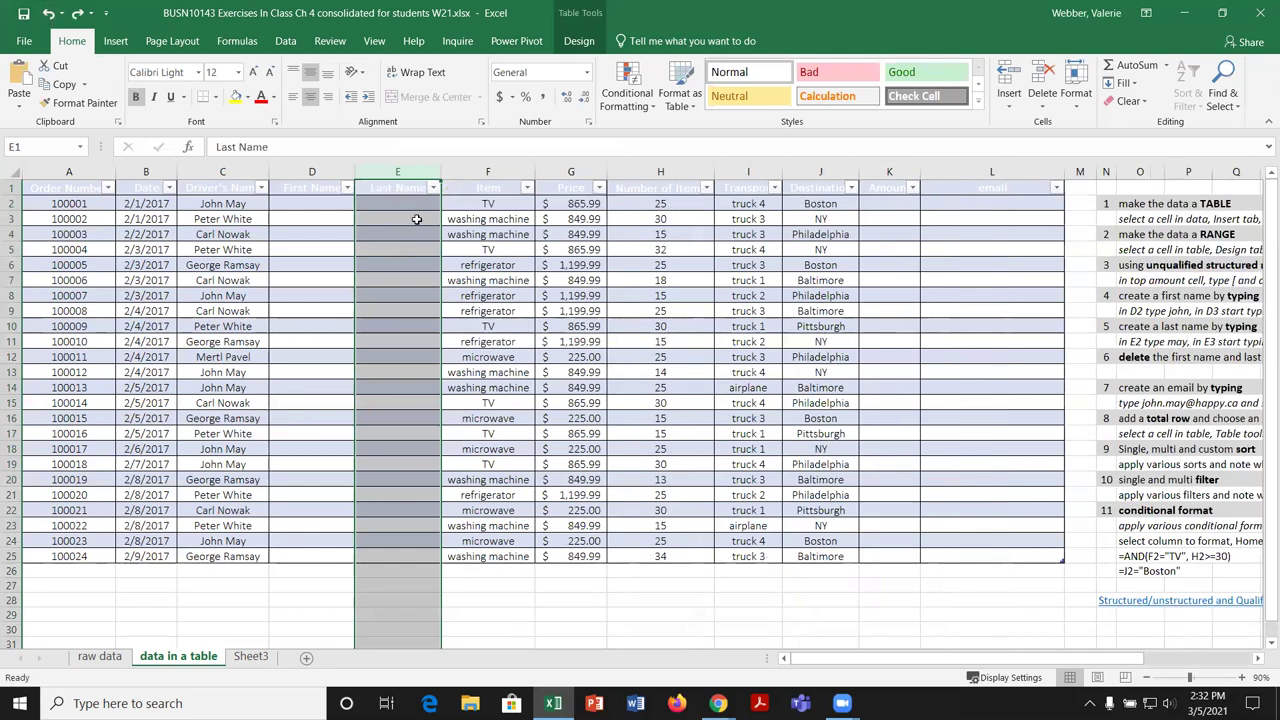
Step: Insert Column1 left of Last Name from cell E3, keeping it after two undone trial inserts
click(417, 219)
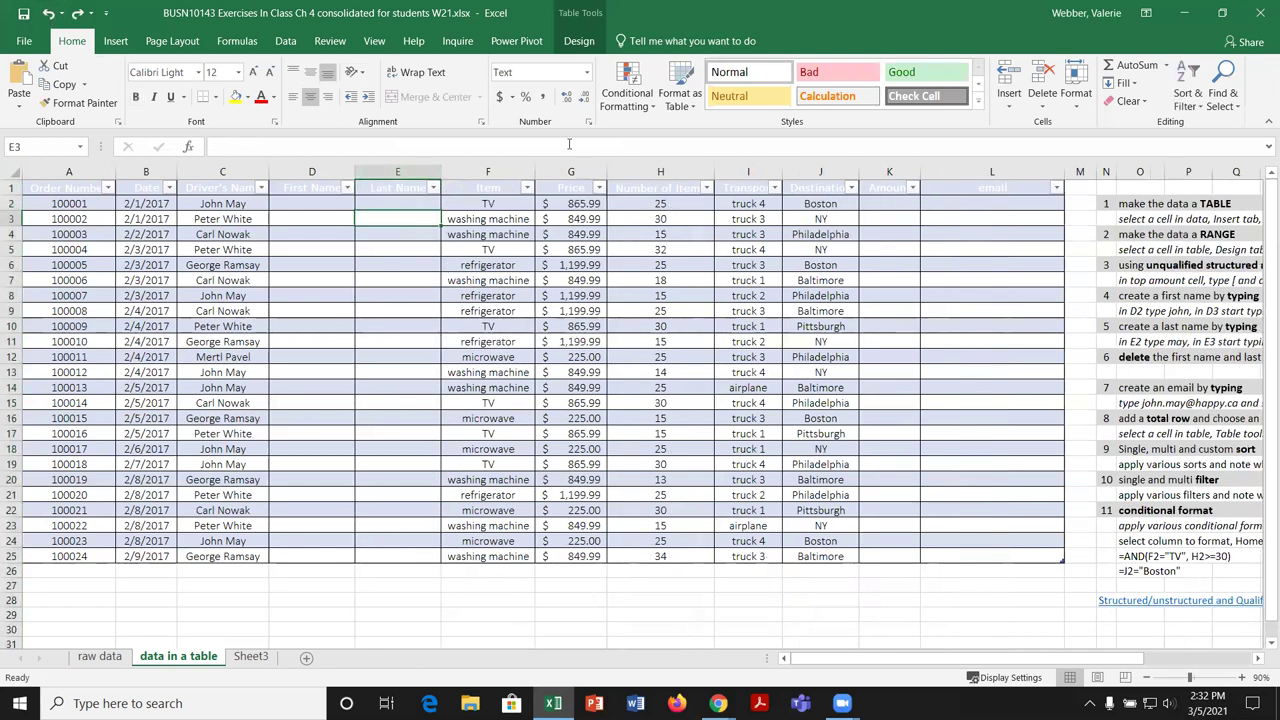
click(568, 44)
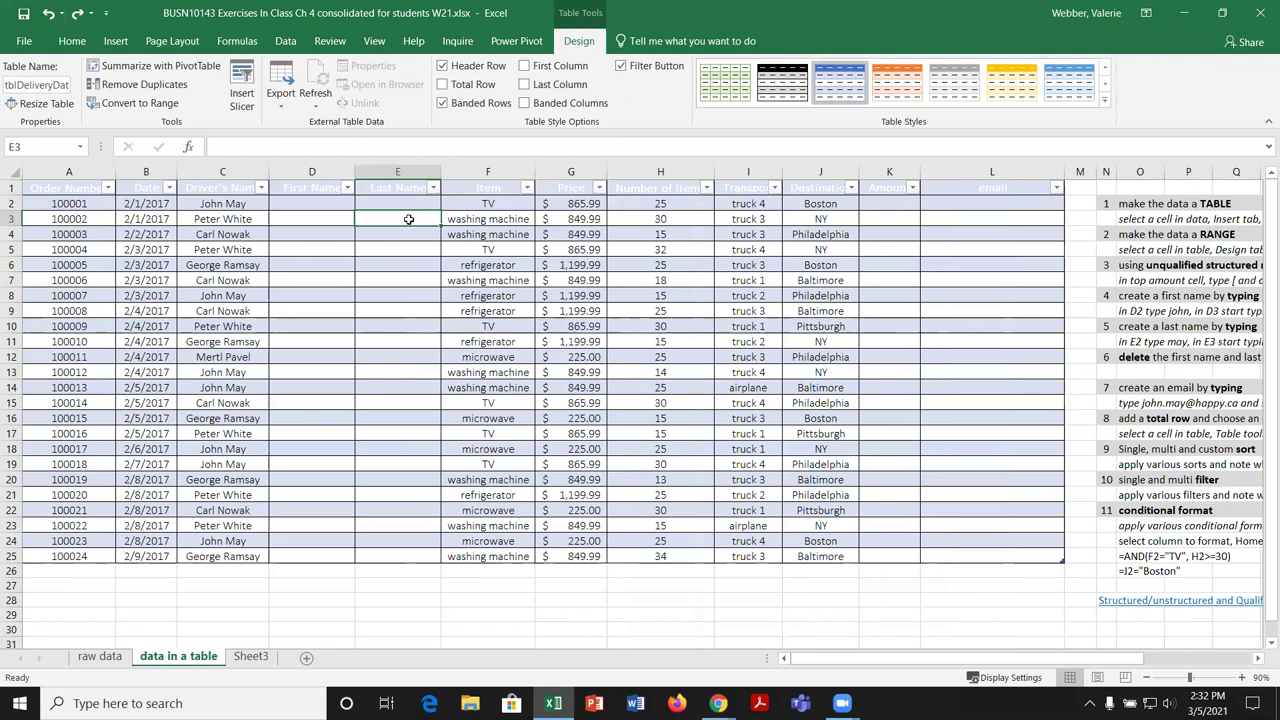
right_click(409, 217)
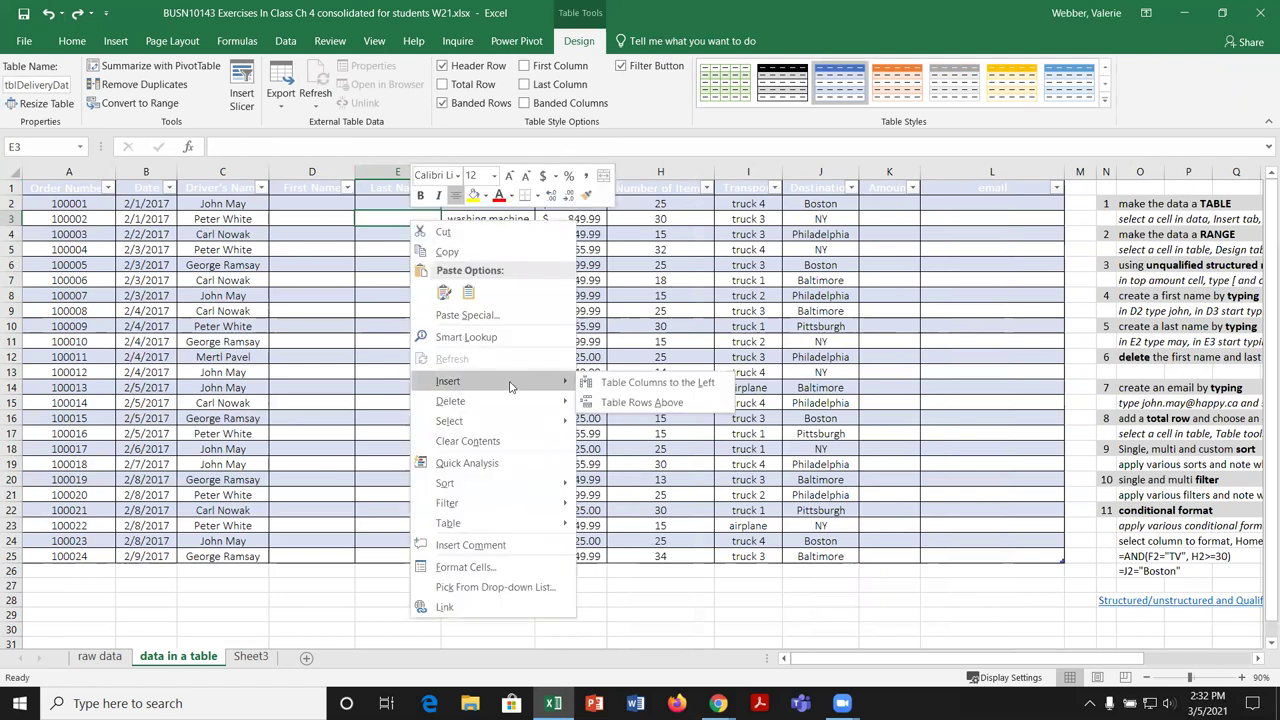
click(648, 383)
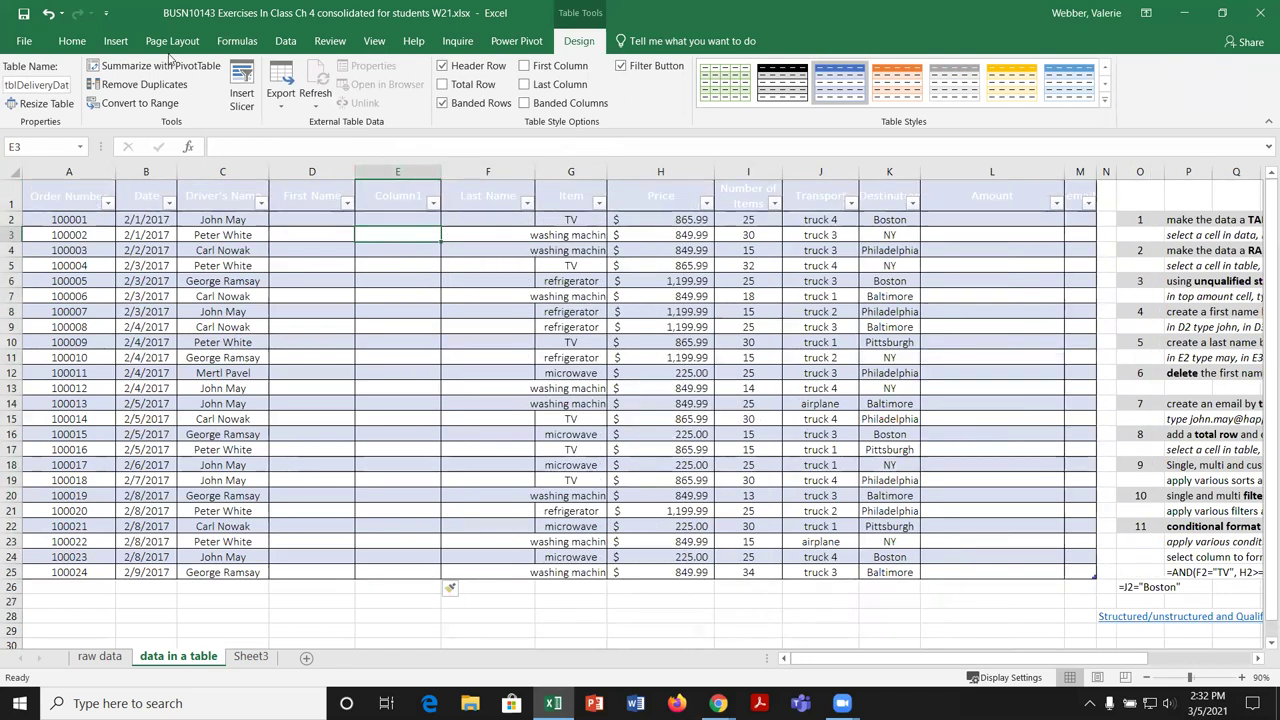
click(48, 13)
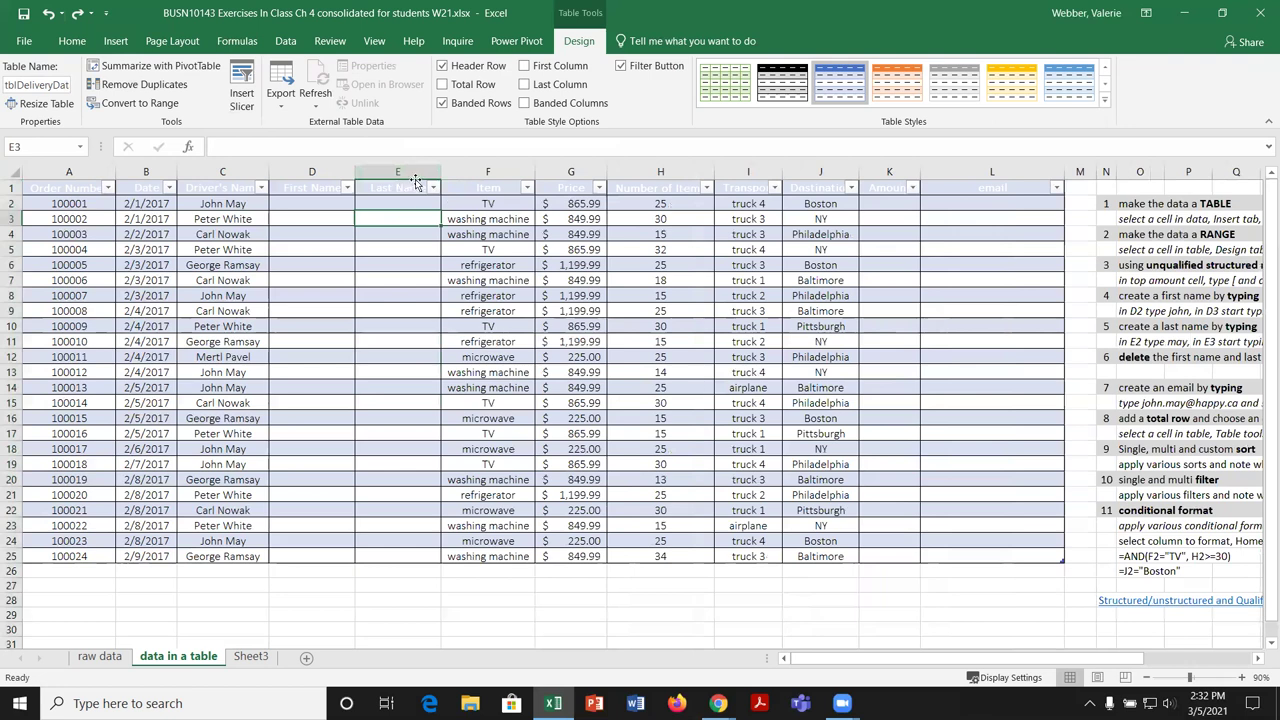
right_click(411, 218)
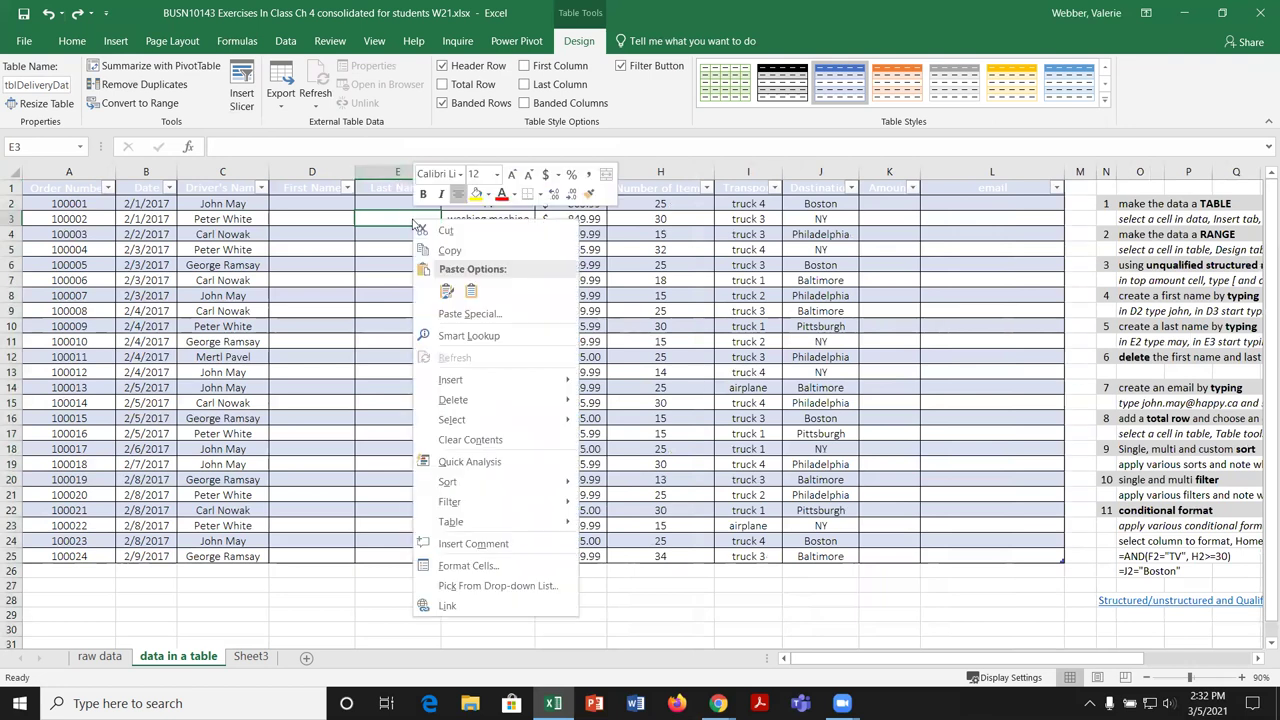
mouse_move(492, 380)
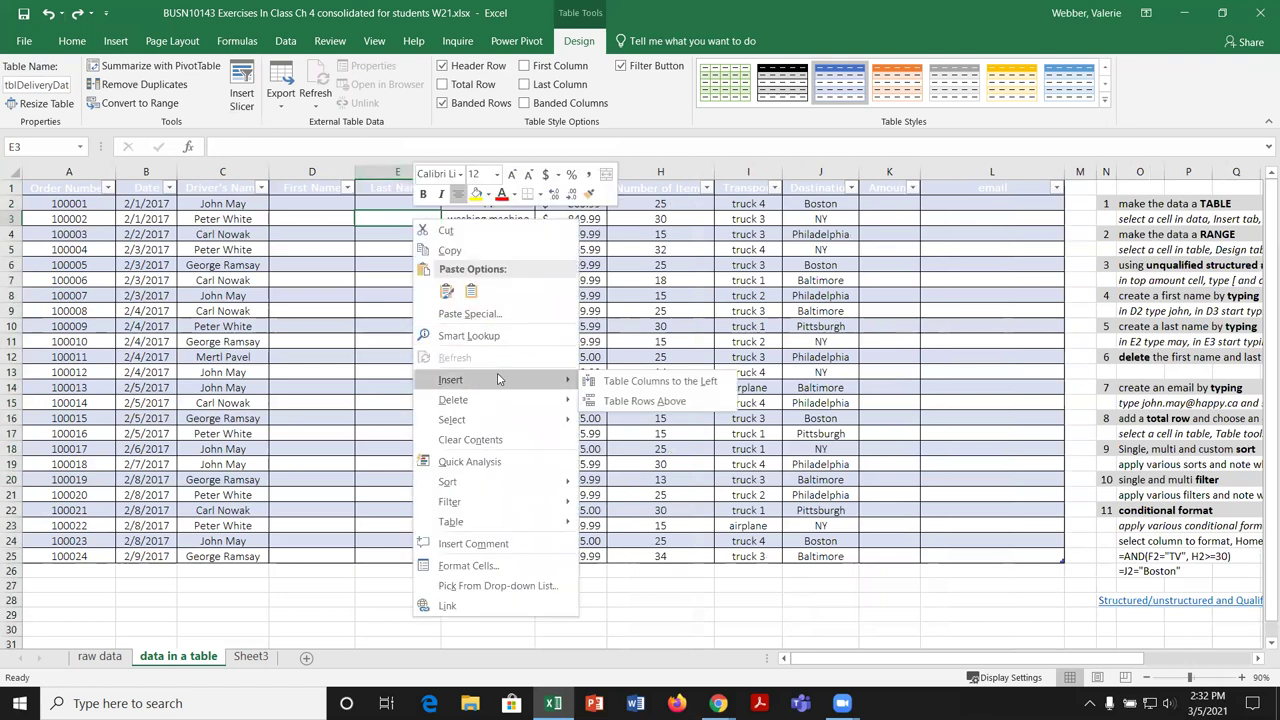
click(632, 382)
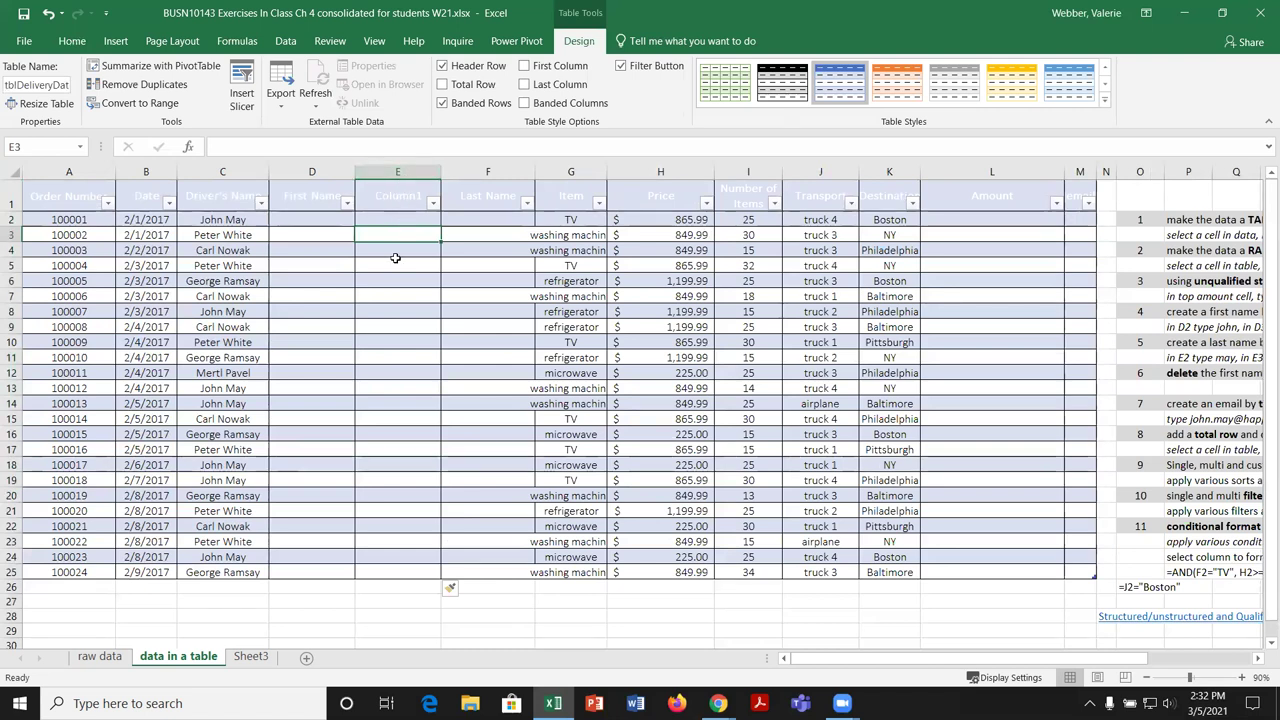
click(47, 14)
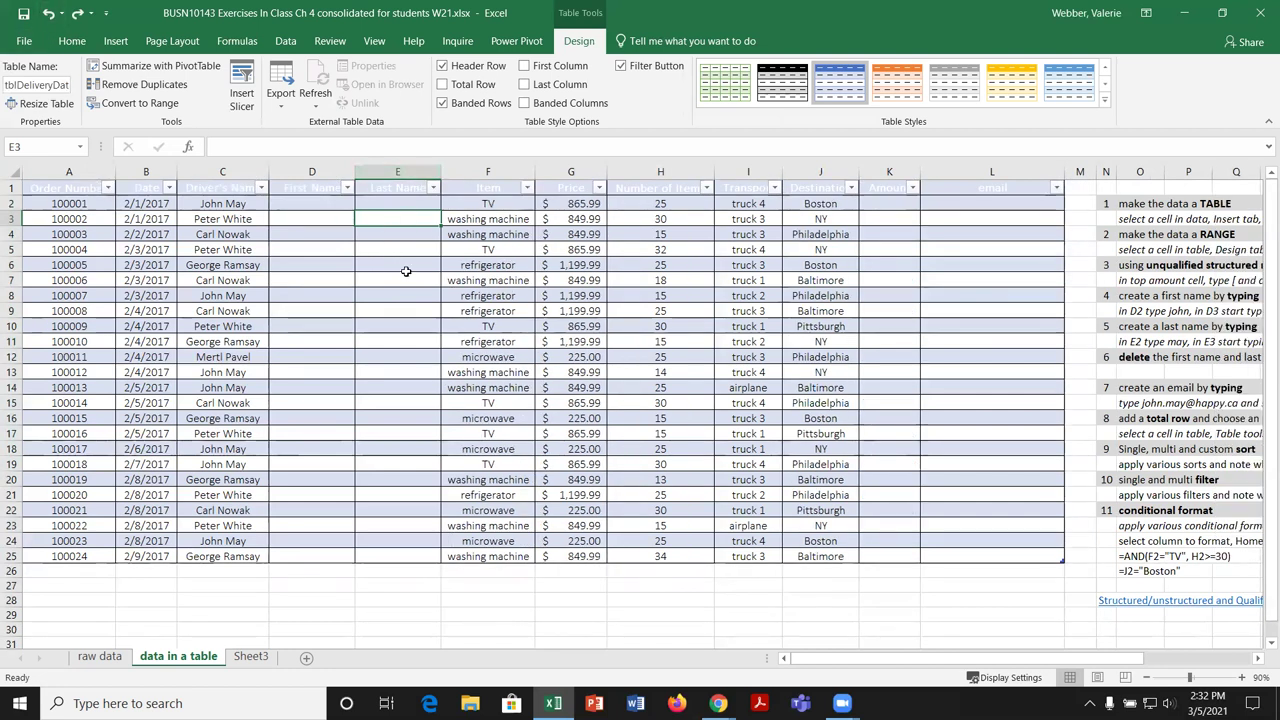
right_click(407, 219)
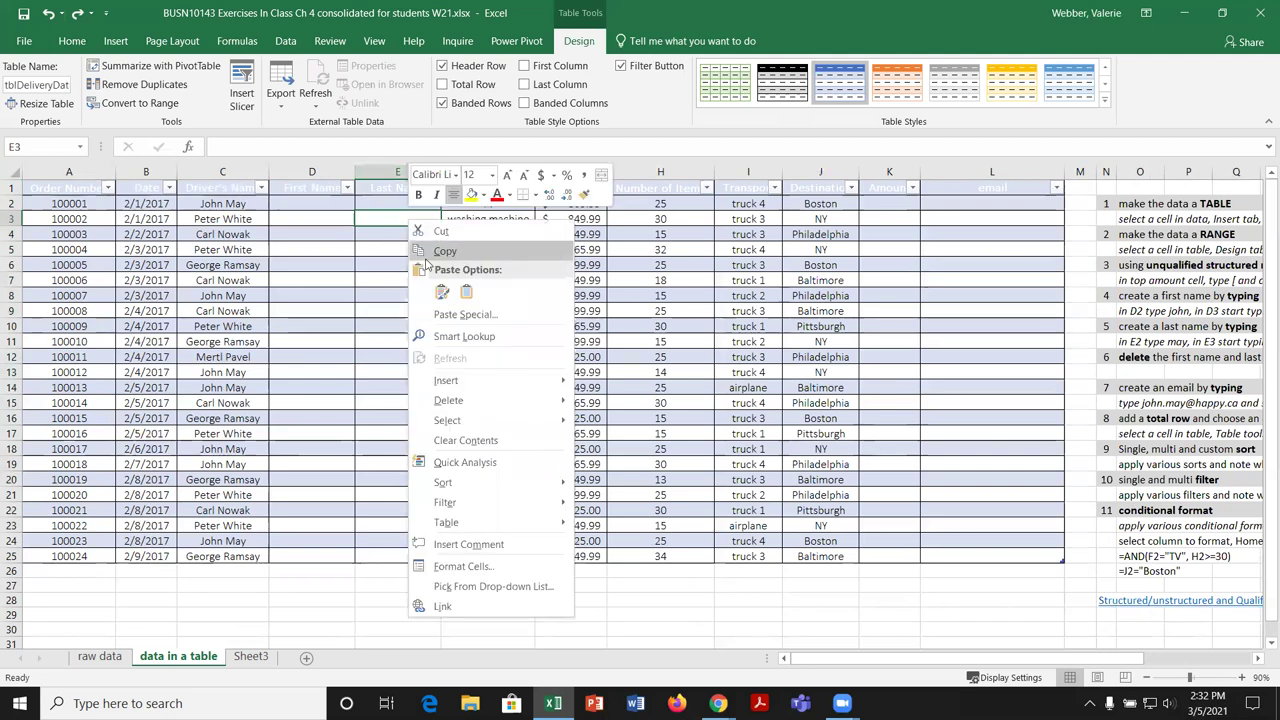
mouse_move(477, 383)
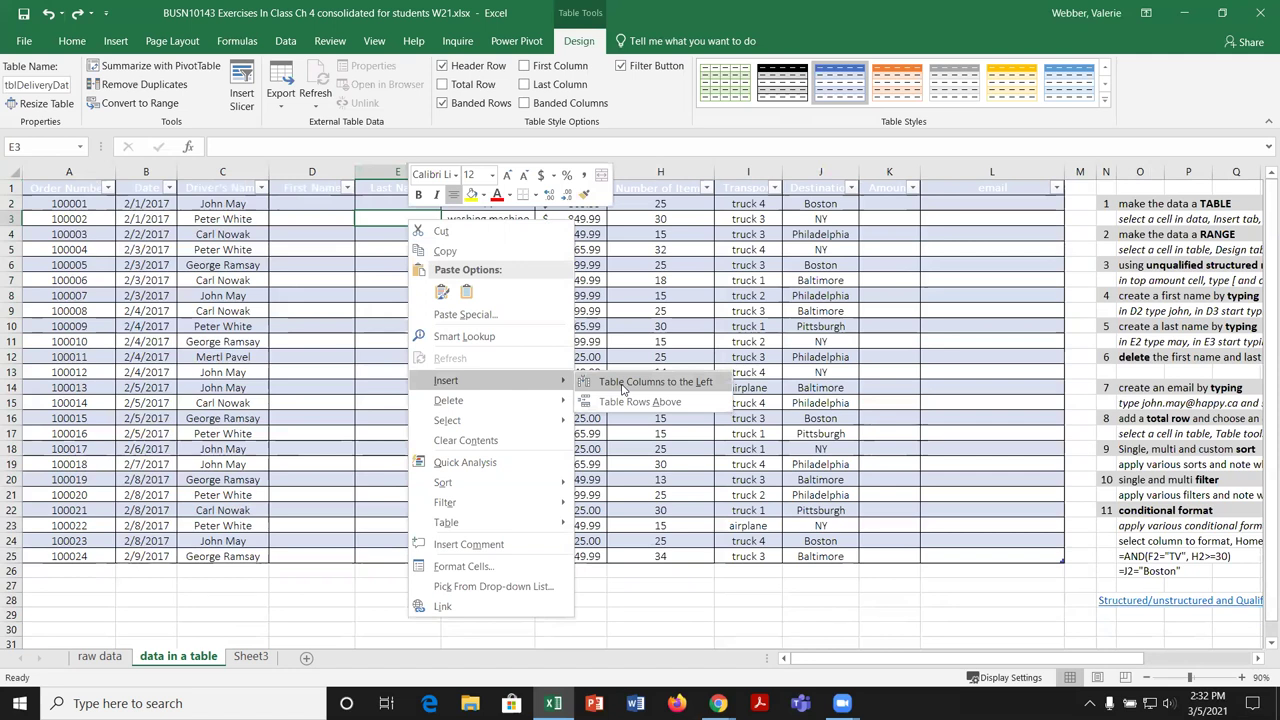
click(622, 386)
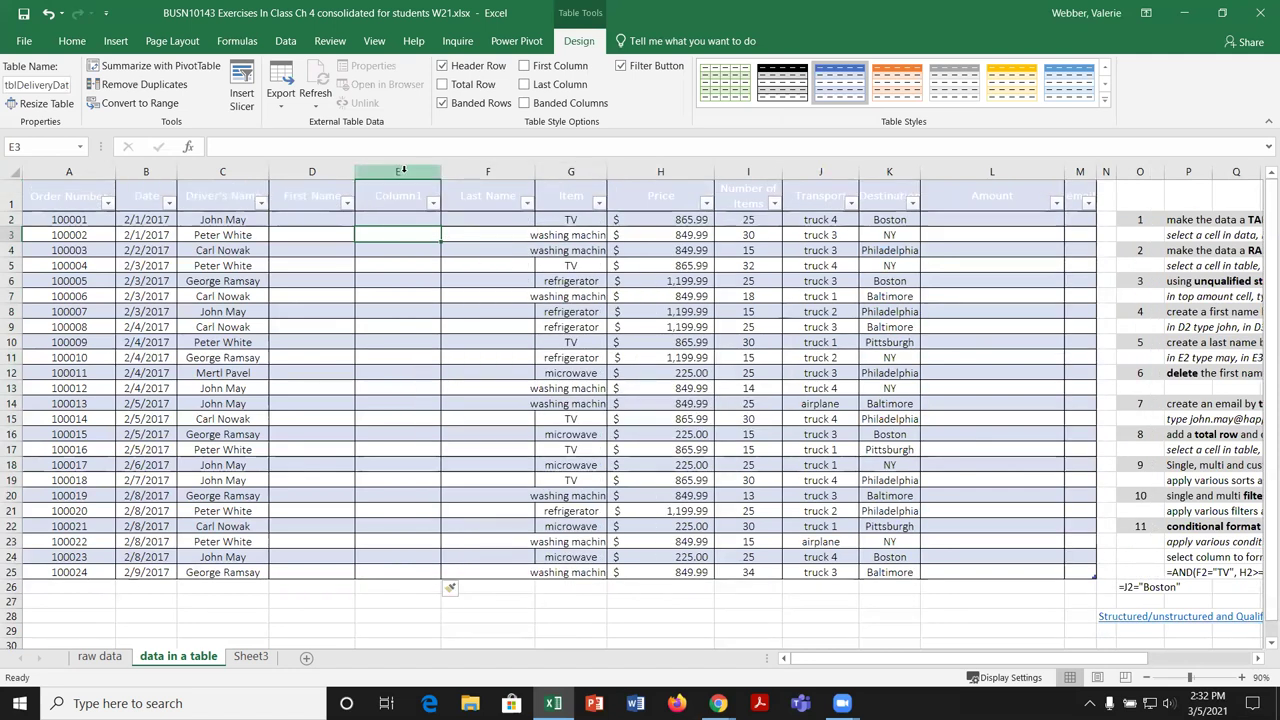
Step: Insert a blank table row 9 above order 100008 from cell C9
click(48, 312)
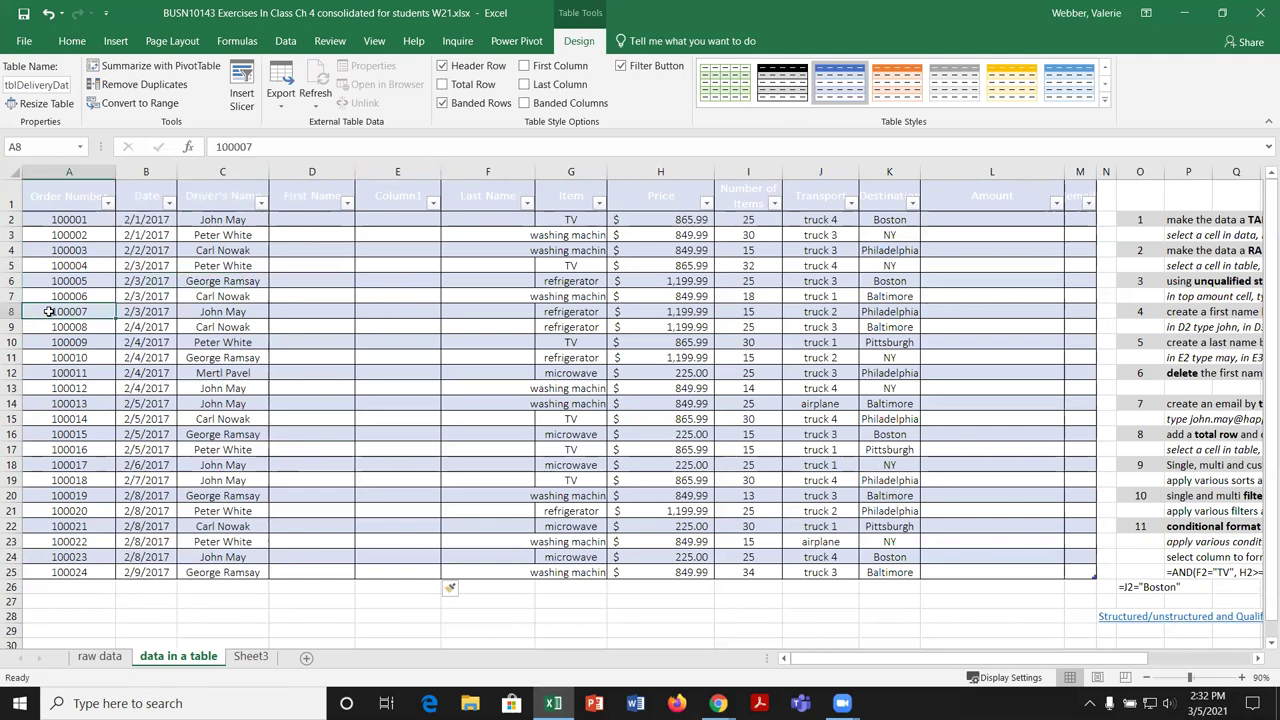
click(200, 328)
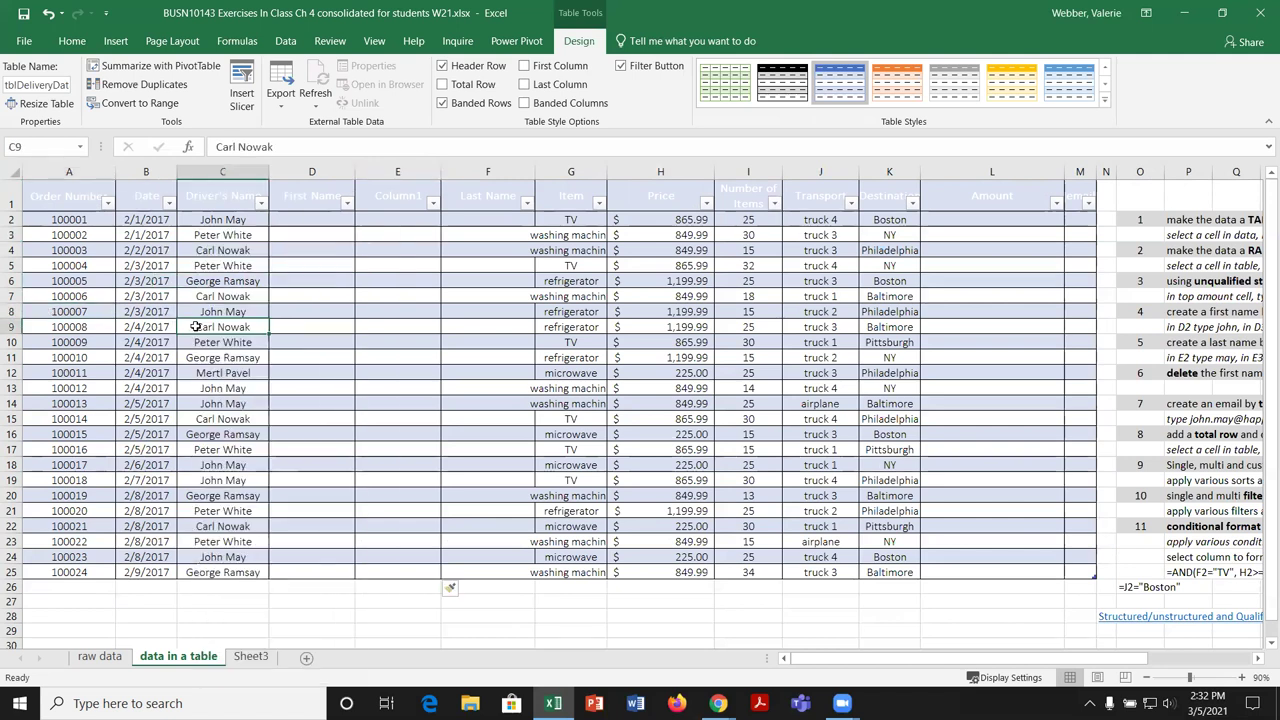
right_click(195, 327)
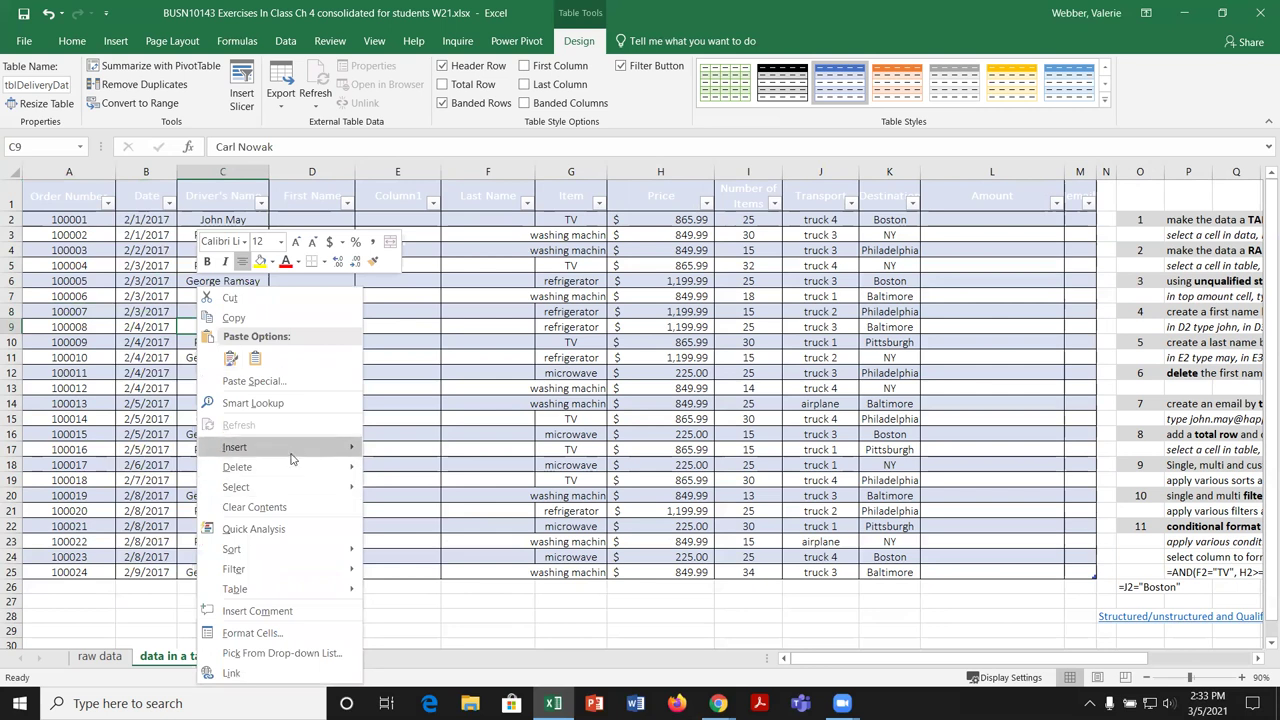
mouse_move(294, 451)
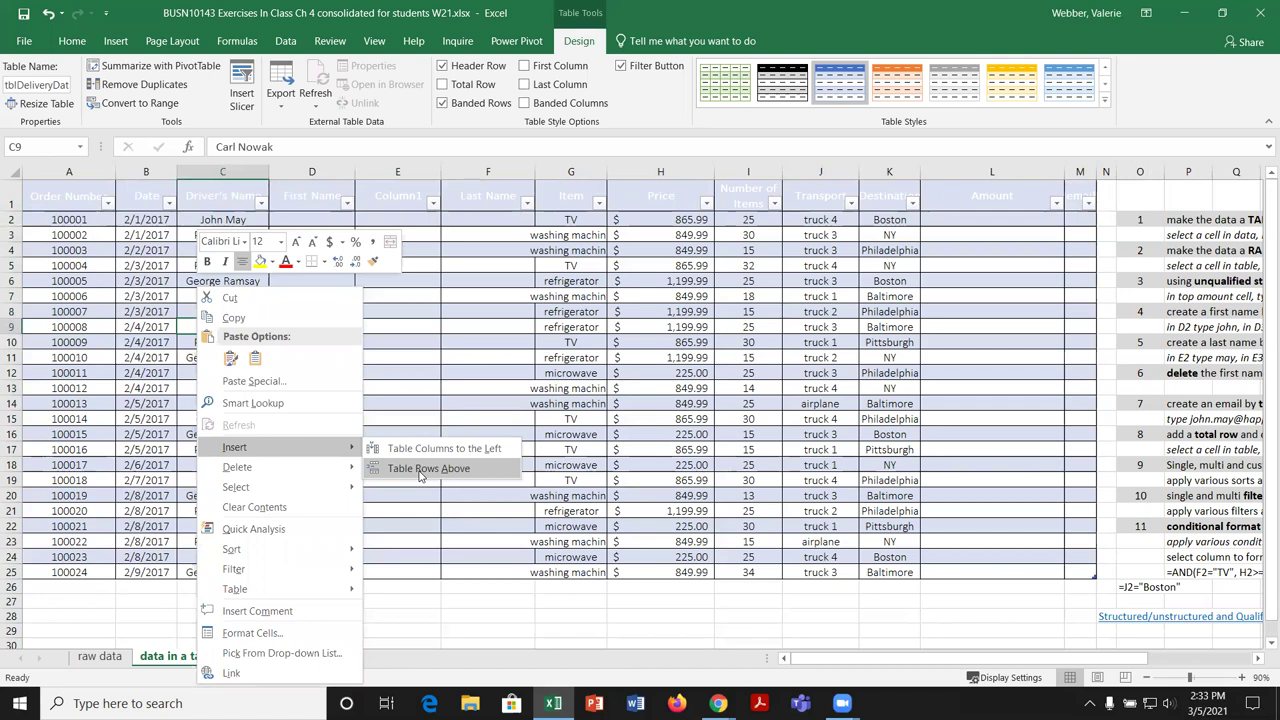
click(428, 468)
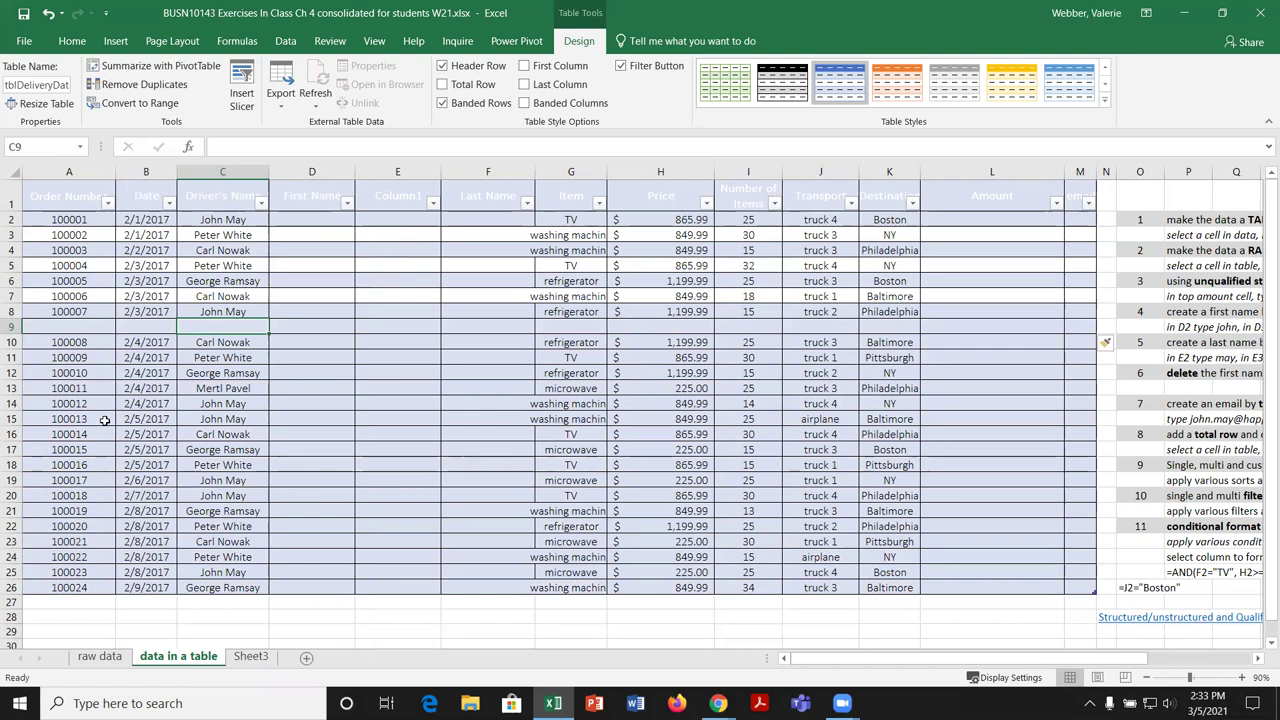
Step: Undo both the blank row 9 and the extra Column1 insertions
click(75, 352)
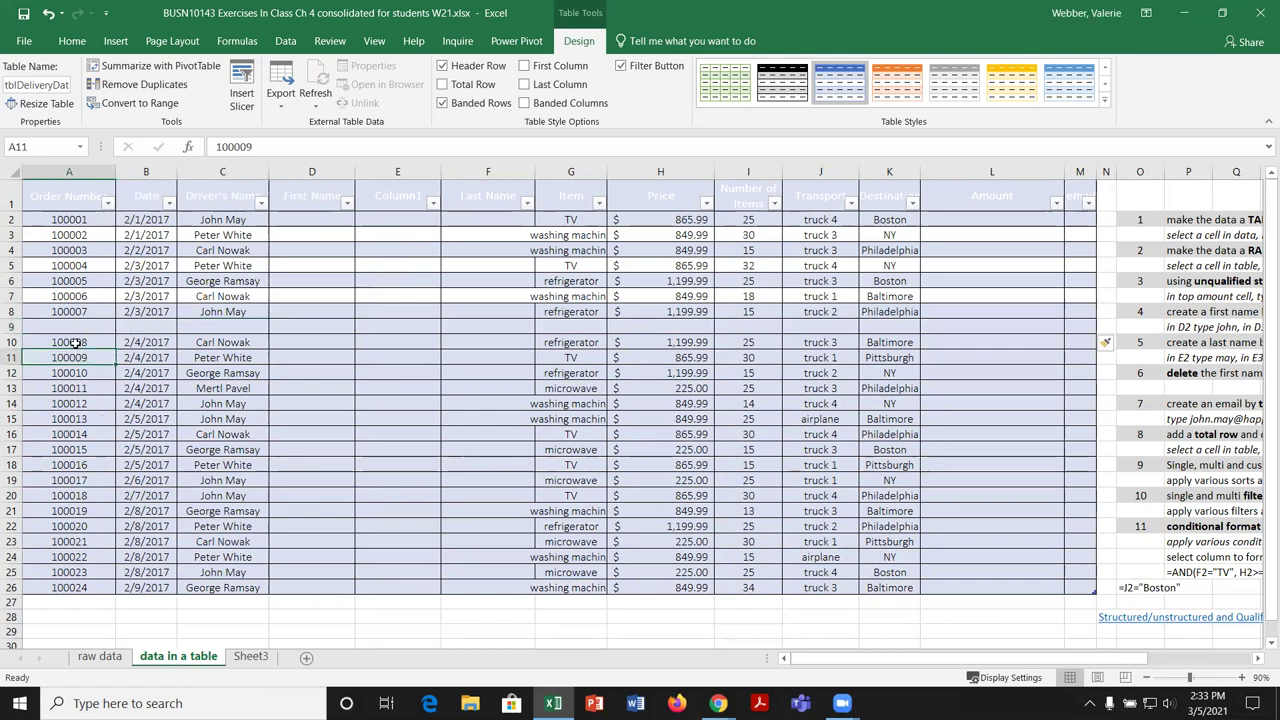
right_click(11, 327)
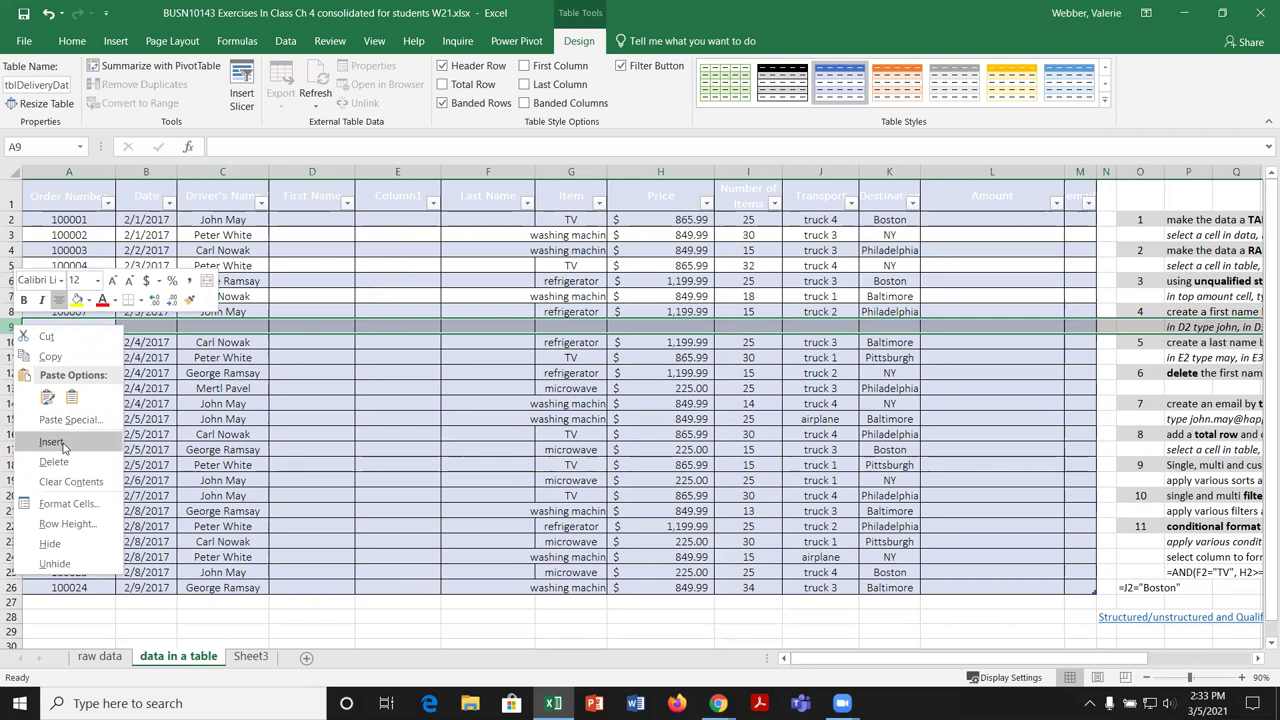
key(Escape)
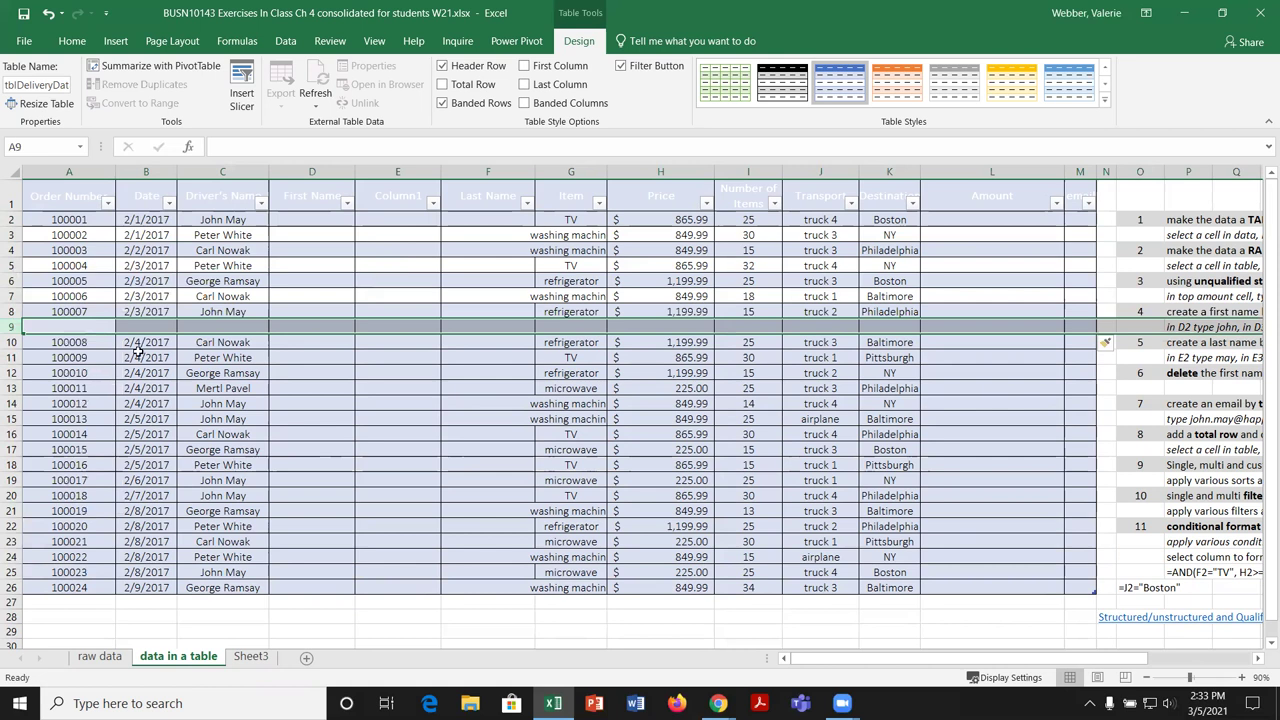
click(50, 14)
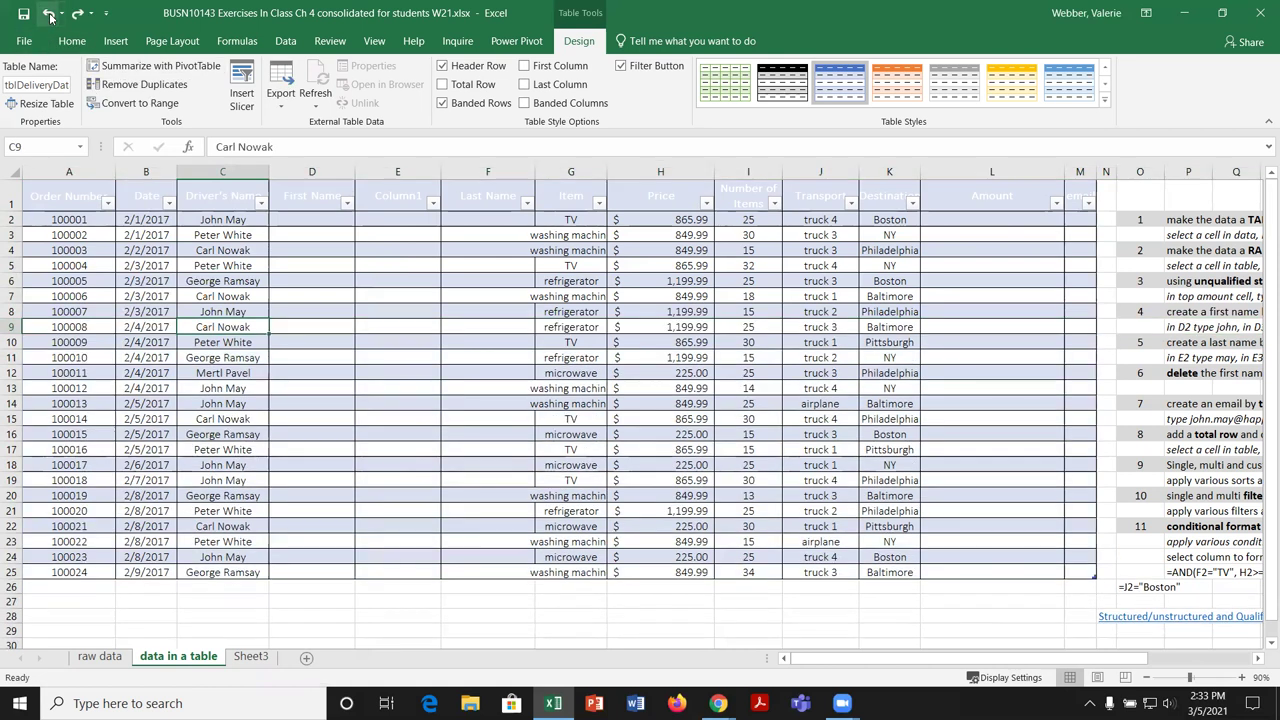
click(50, 14)
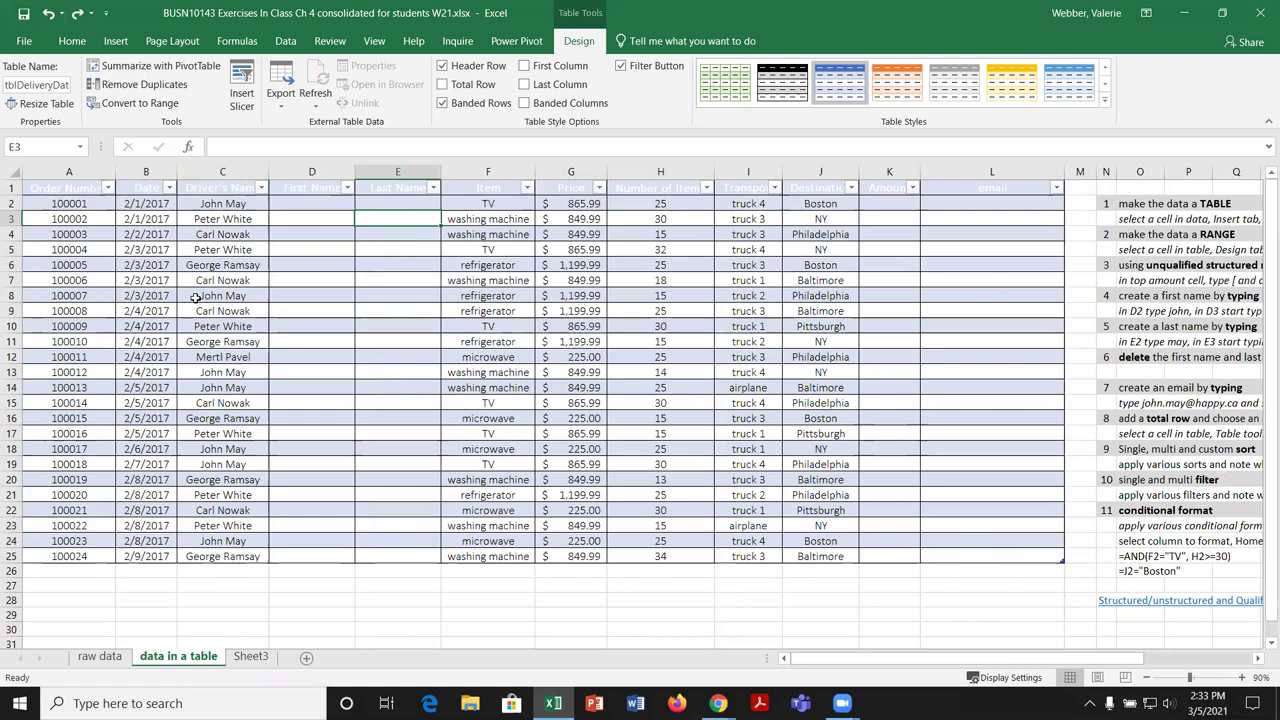
Step: Enter order number 100032 in A26 so tblDeliveryData extends to row 26
click(90, 571)
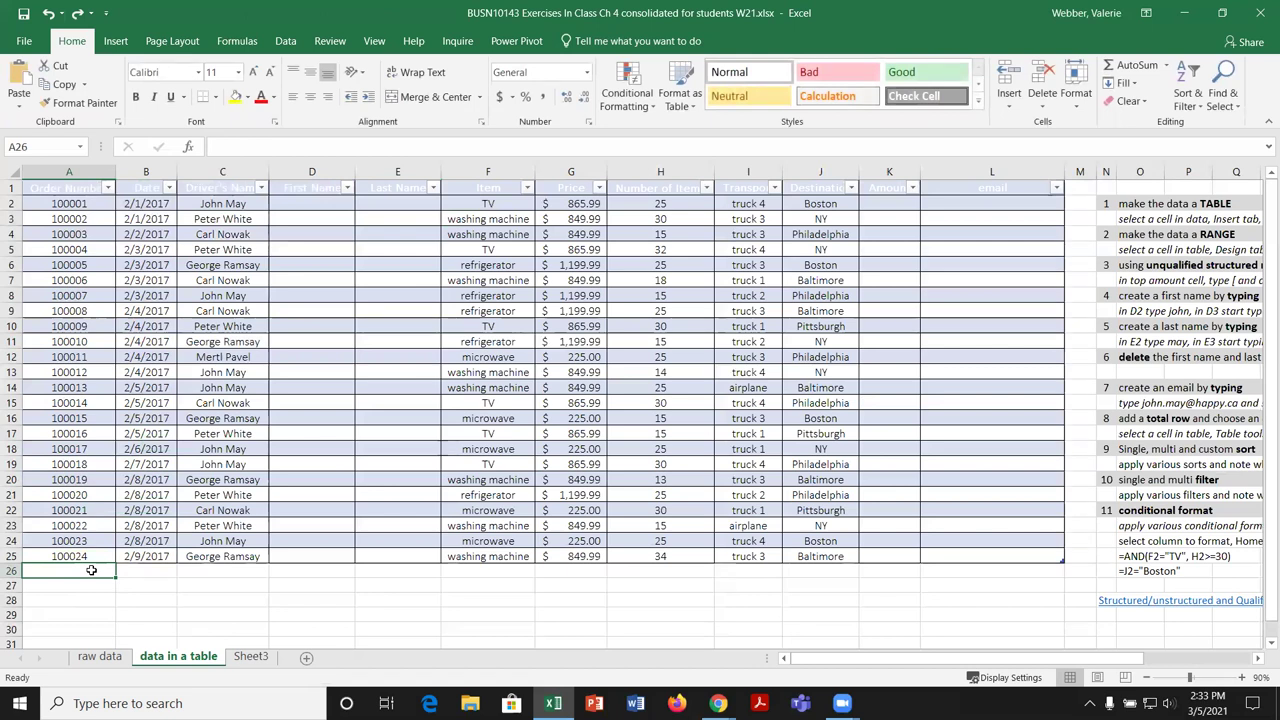
text(100032)
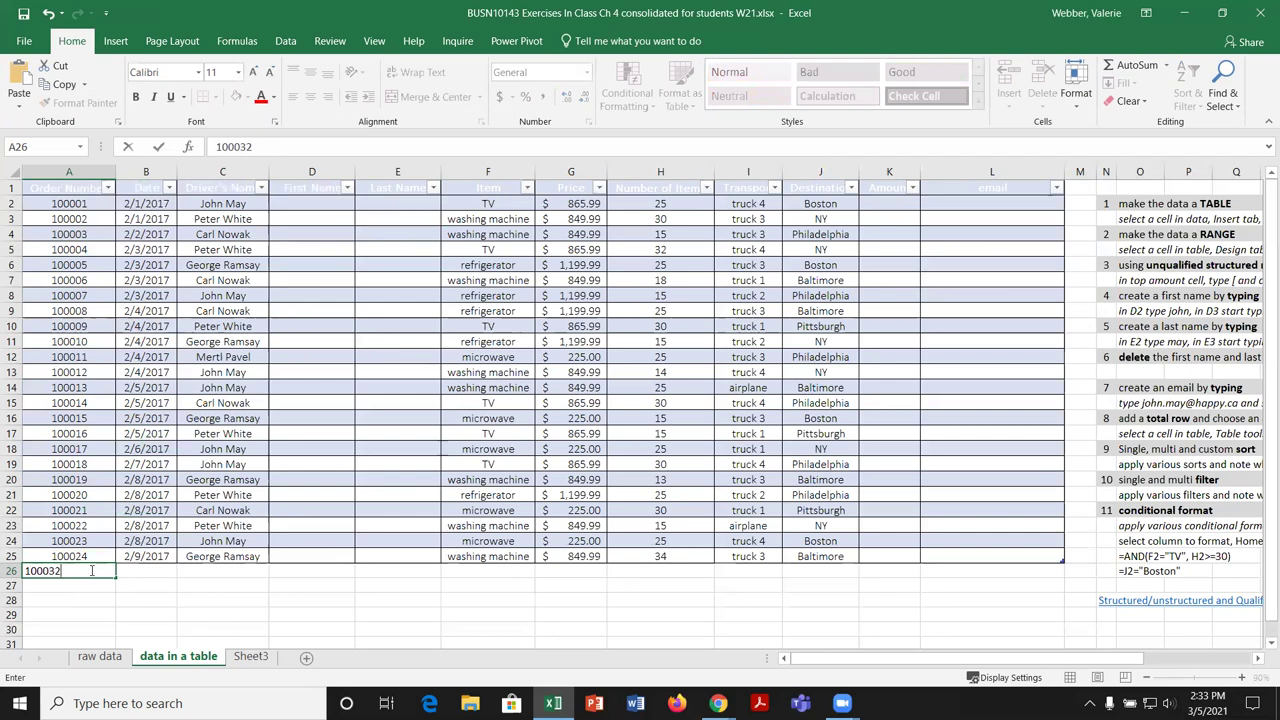
key(Tab)
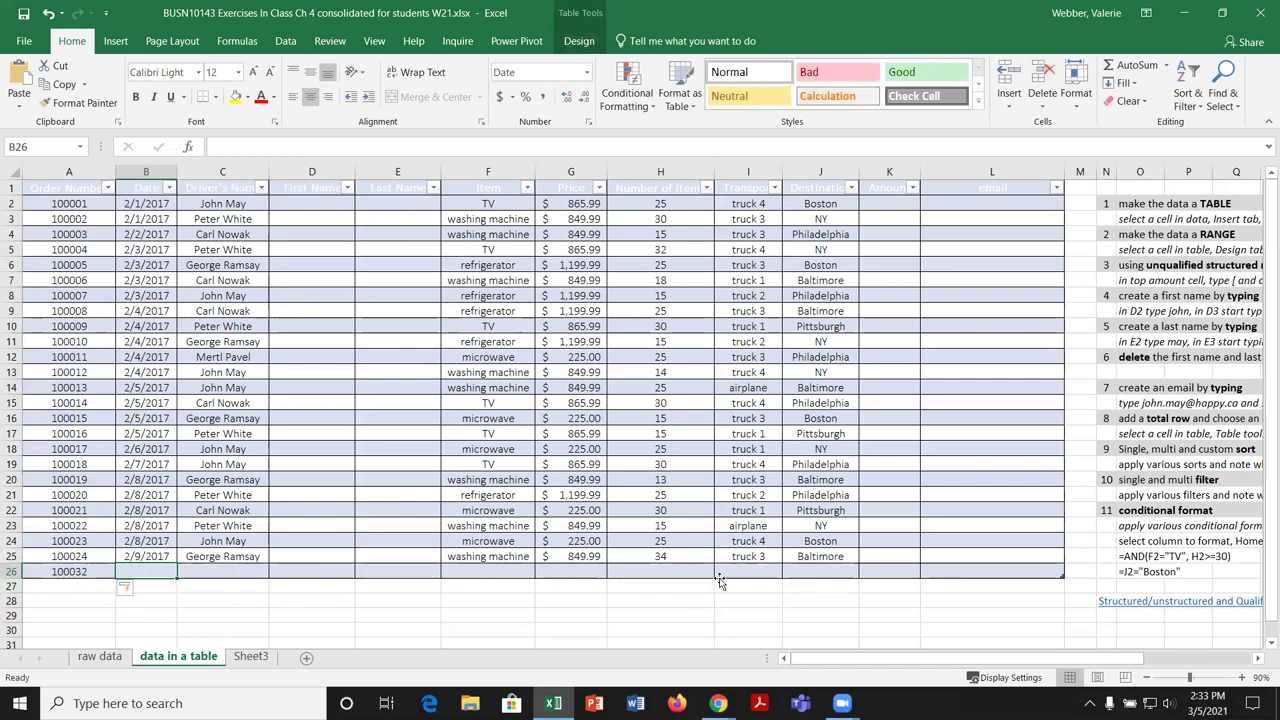
click(1080, 172)
click(1079, 188)
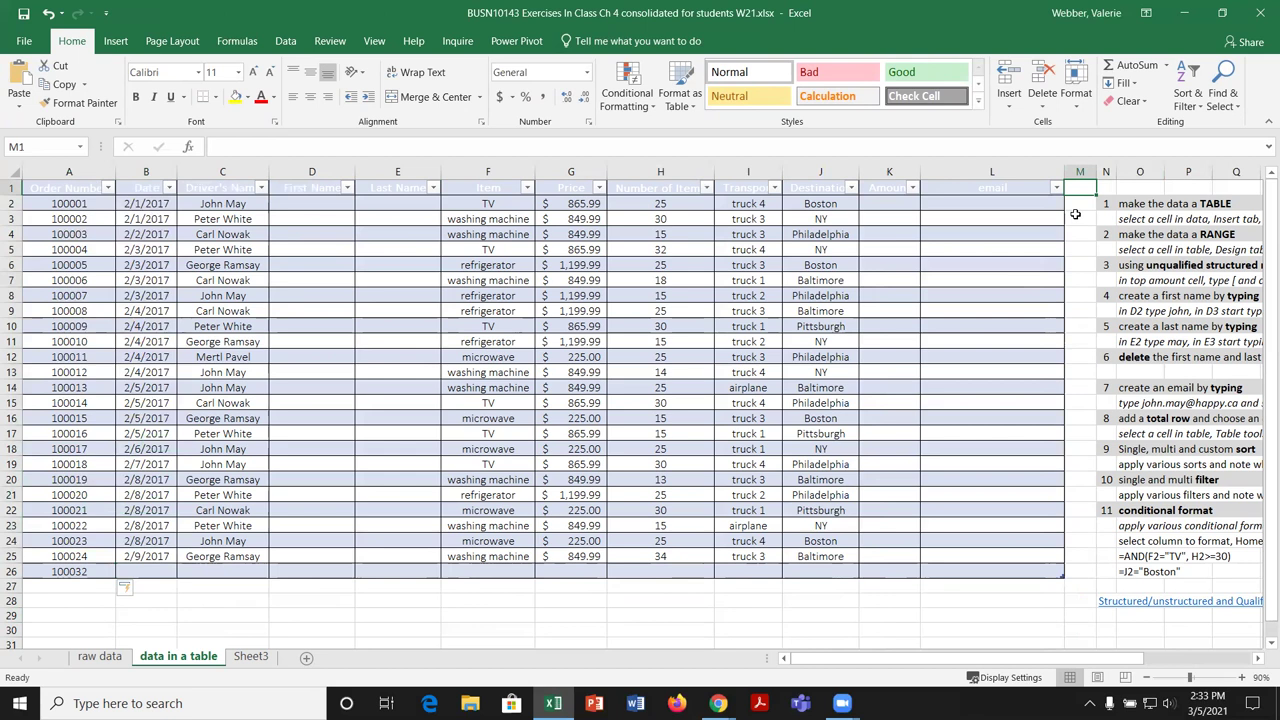
text(Count)
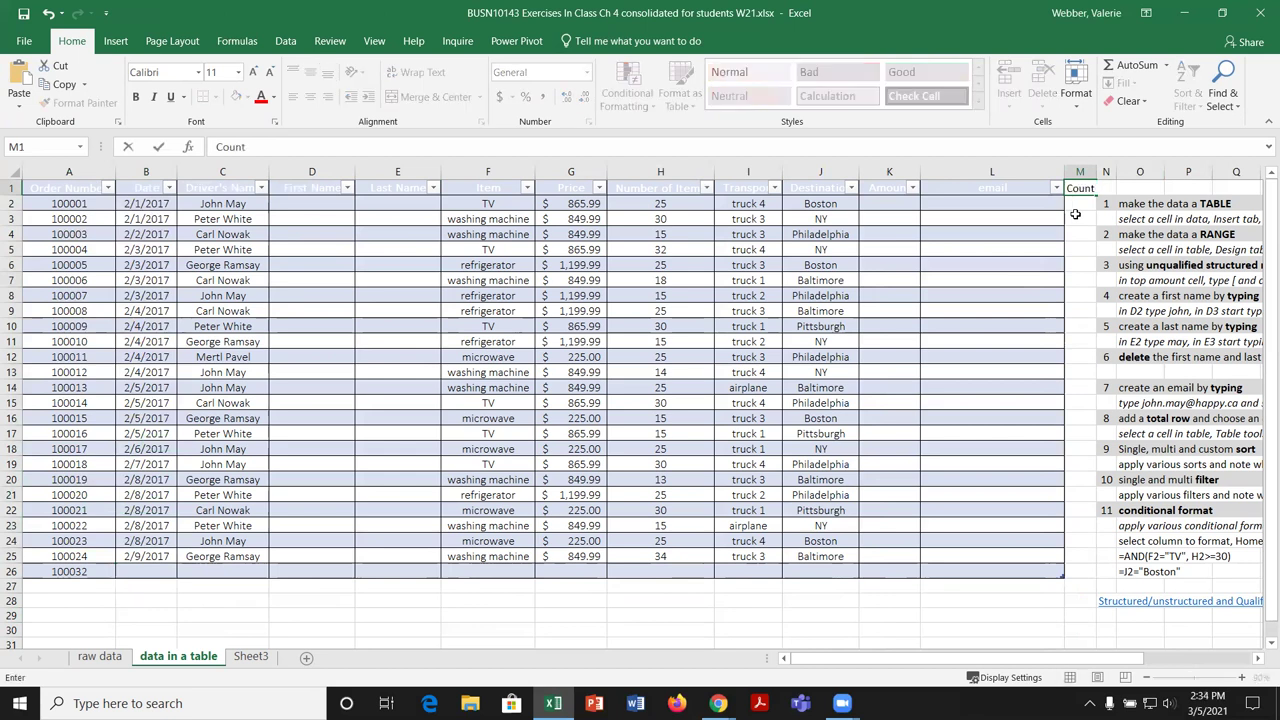
key(Return)
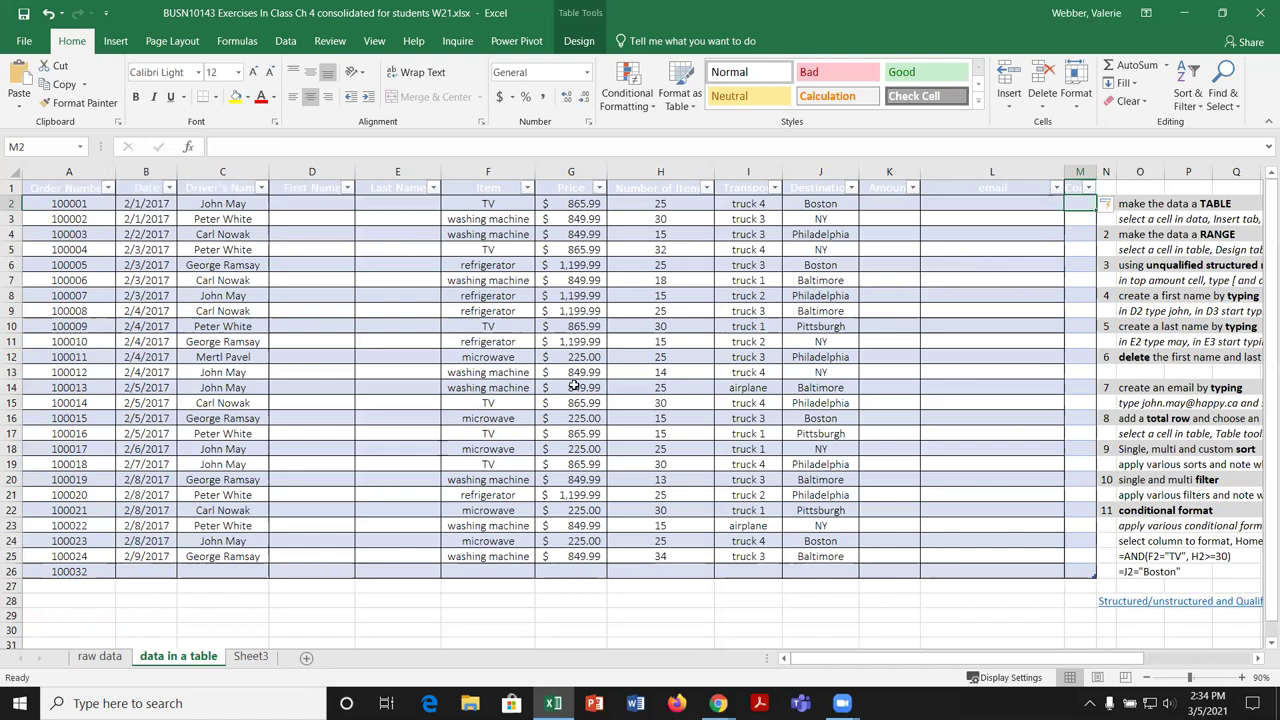
right_click(1080, 201)
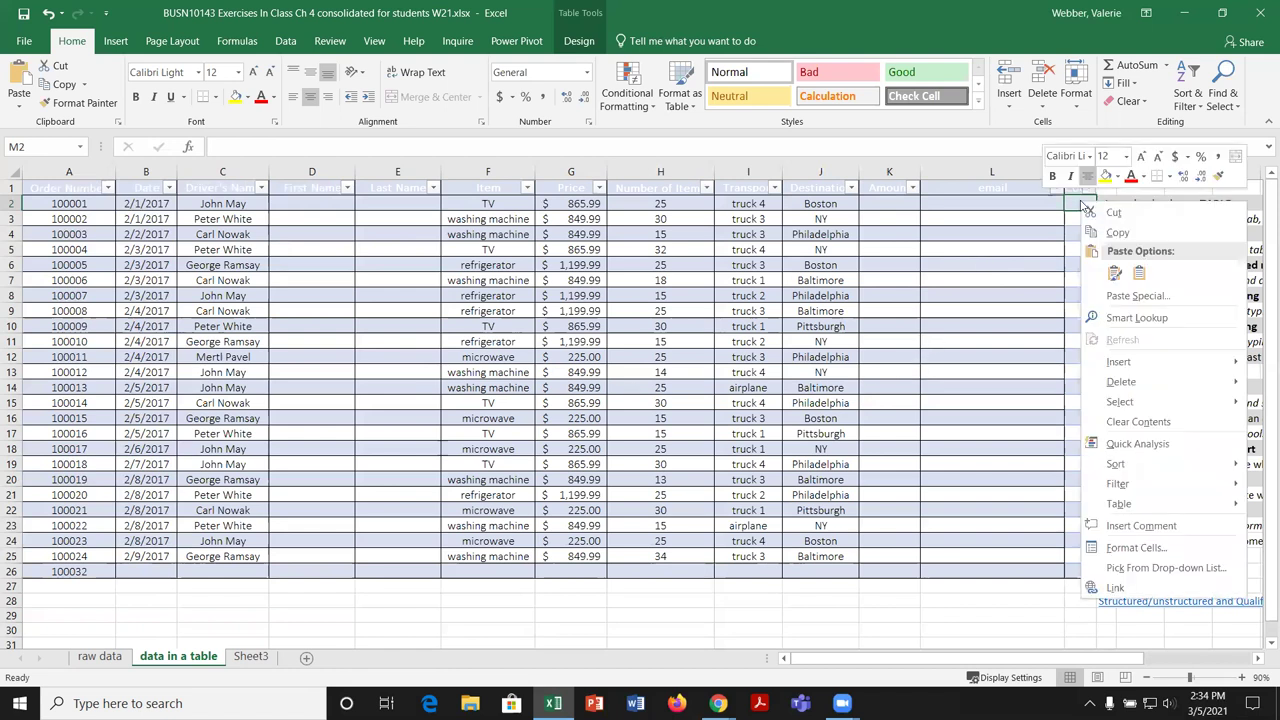
mouse_move(1151, 384)
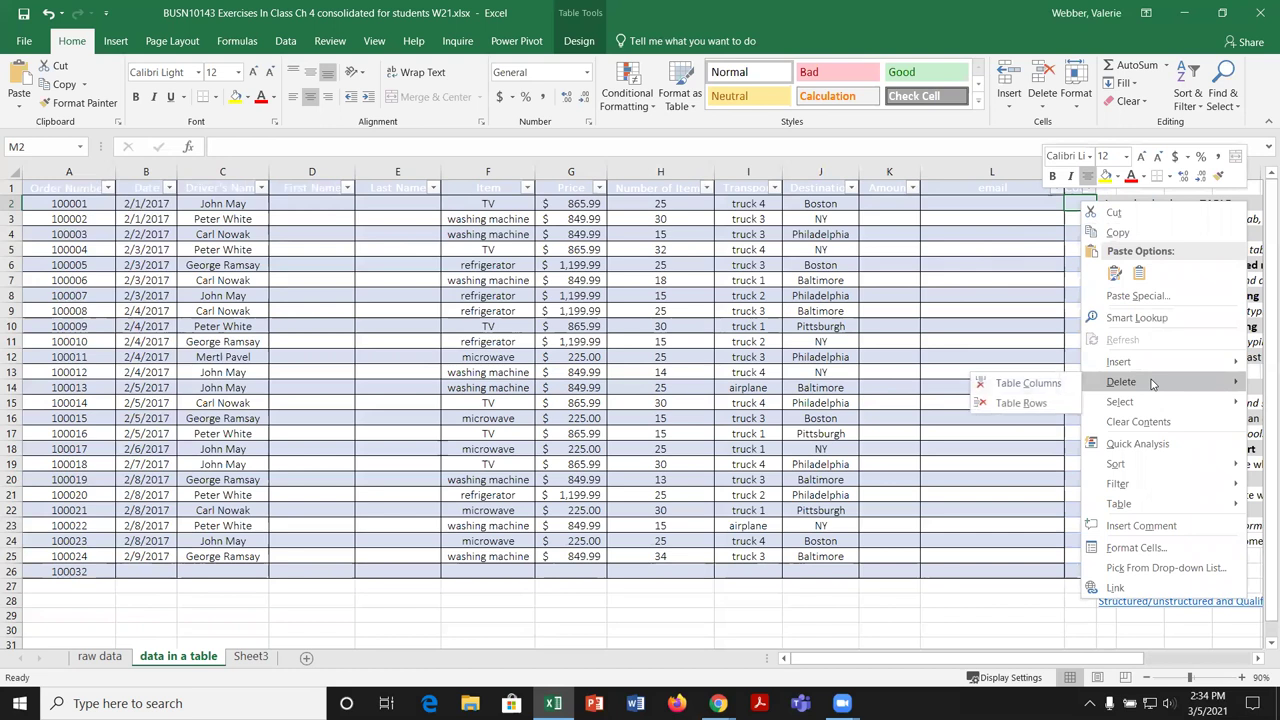
click(1057, 386)
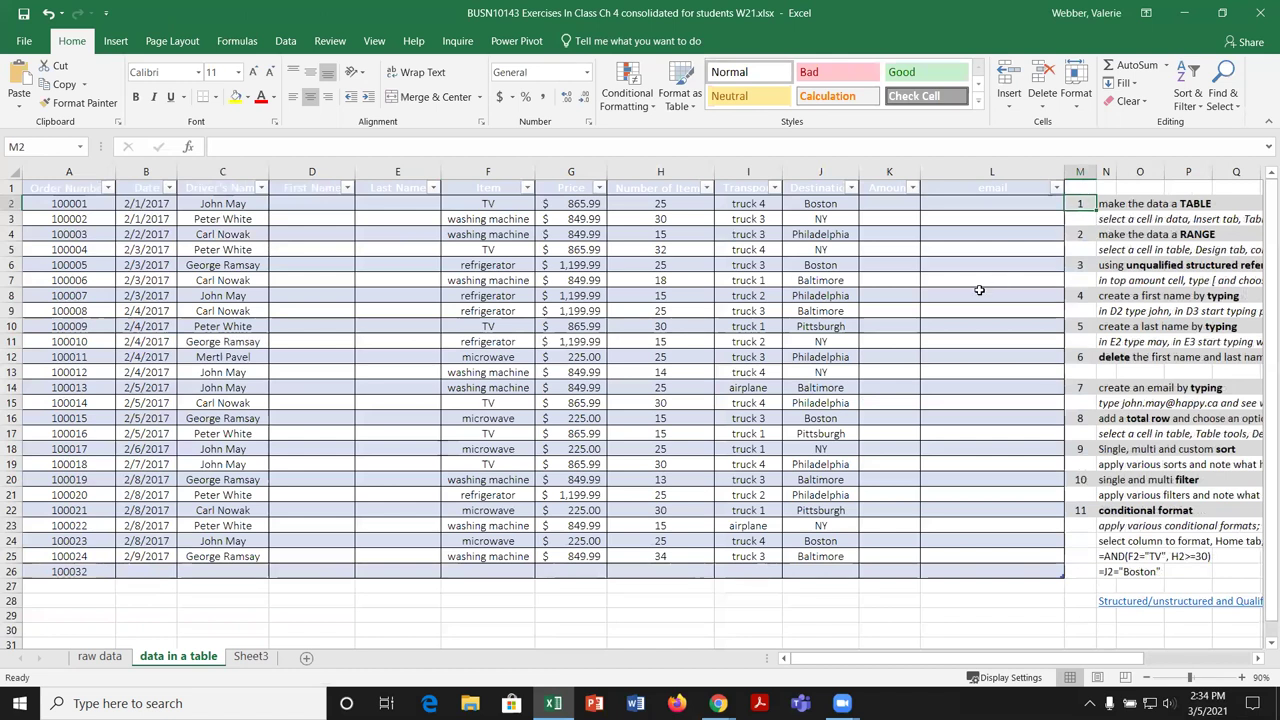
click(47, 17)
click(47, 17)
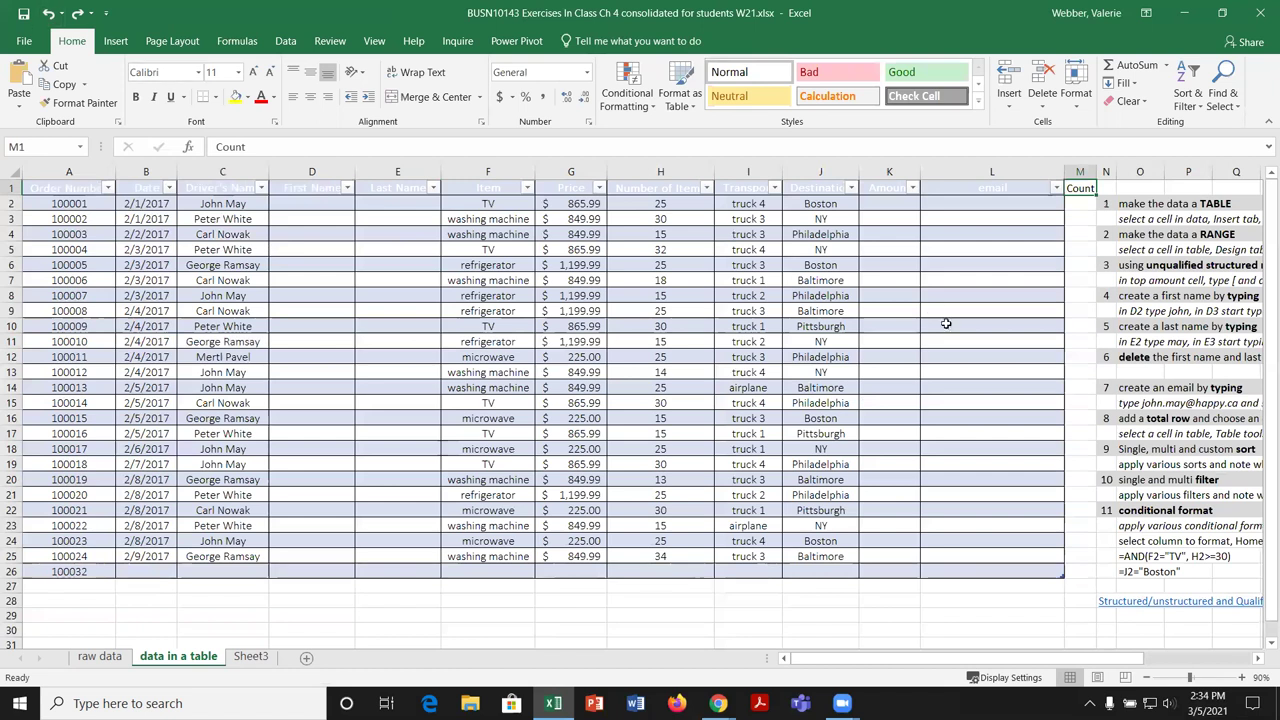
click(47, 17)
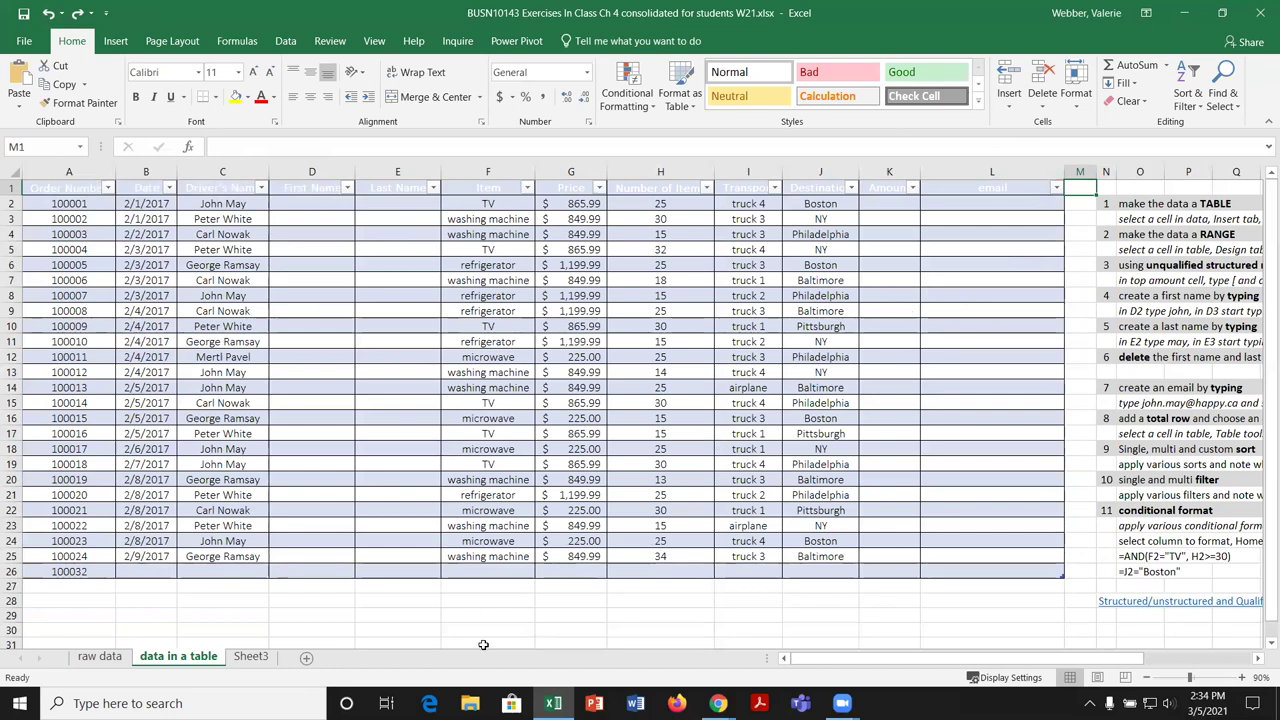
Step: On Sheet3, enter the first two order numbers in A3 and A4
click(252, 656)
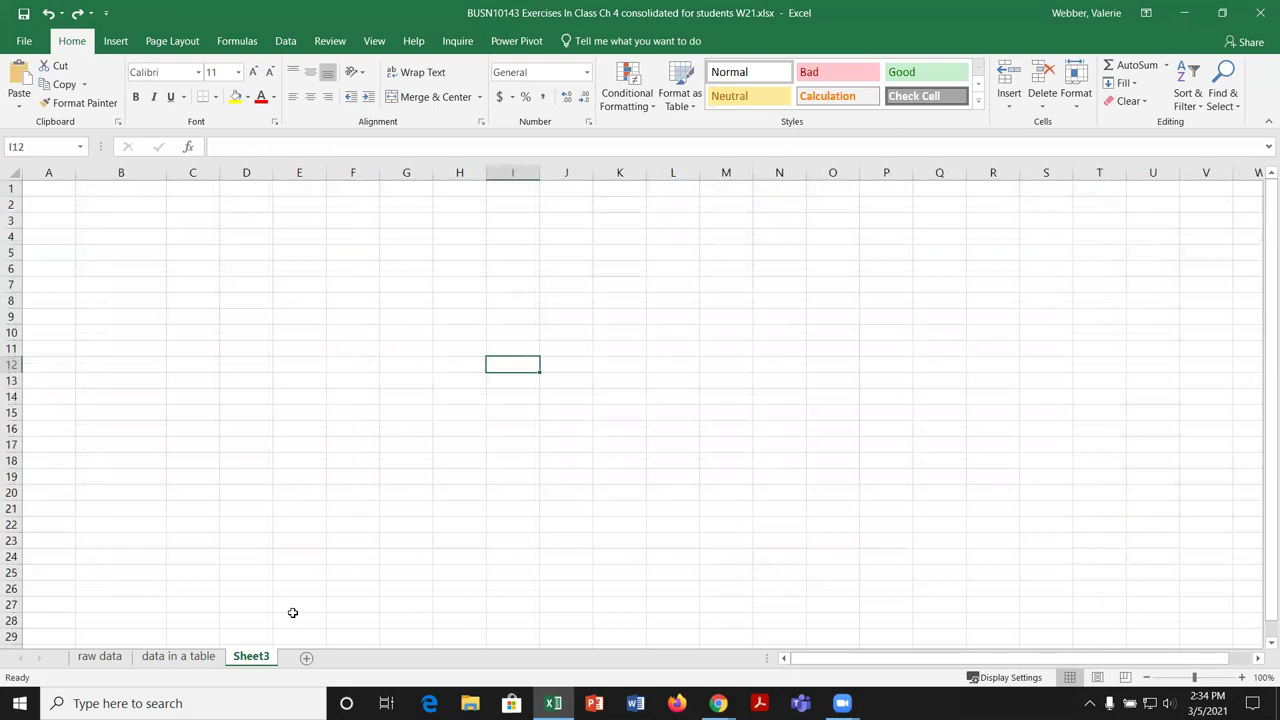
click(205, 657)
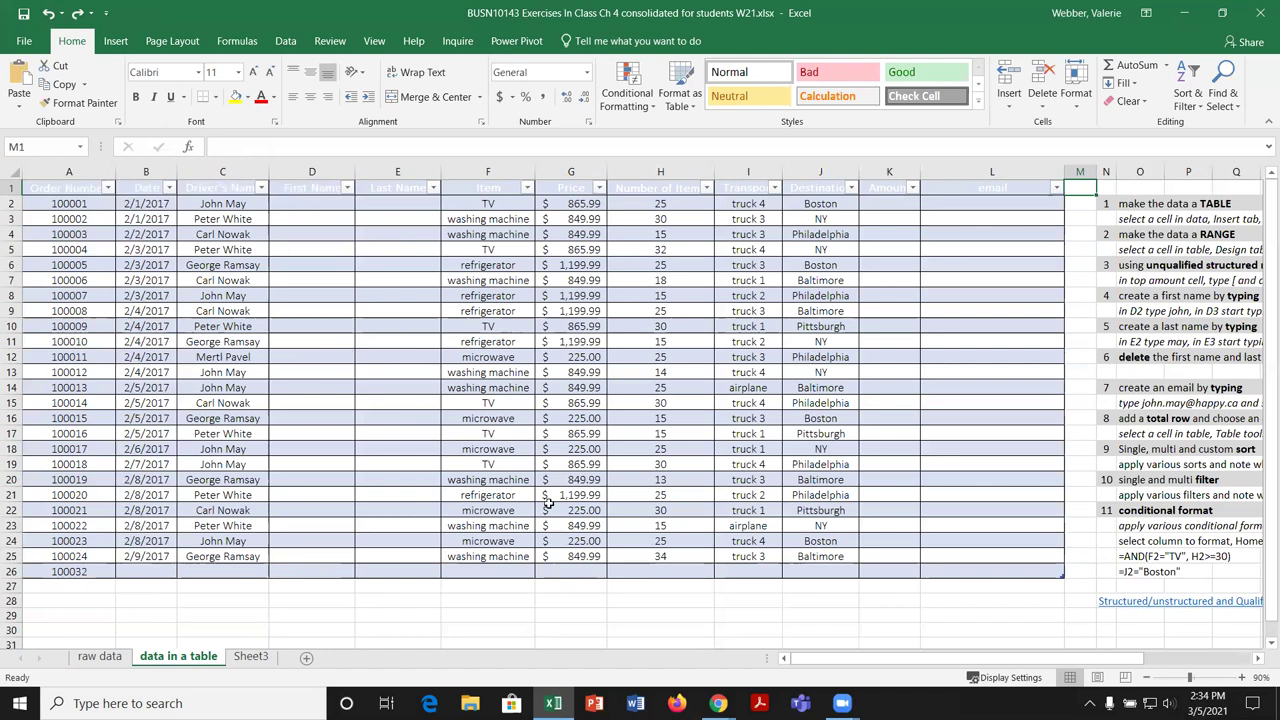
click(258, 664)
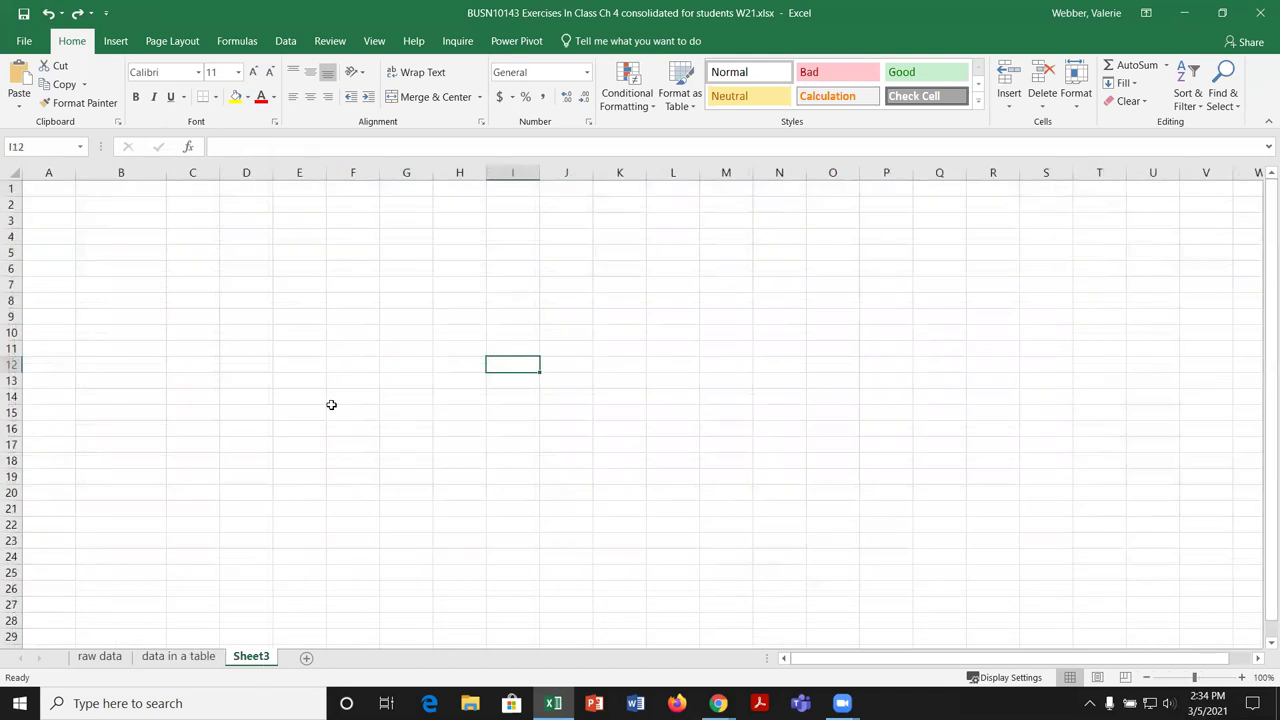
click(64, 219)
text(10000)
text(00)
key(Return)
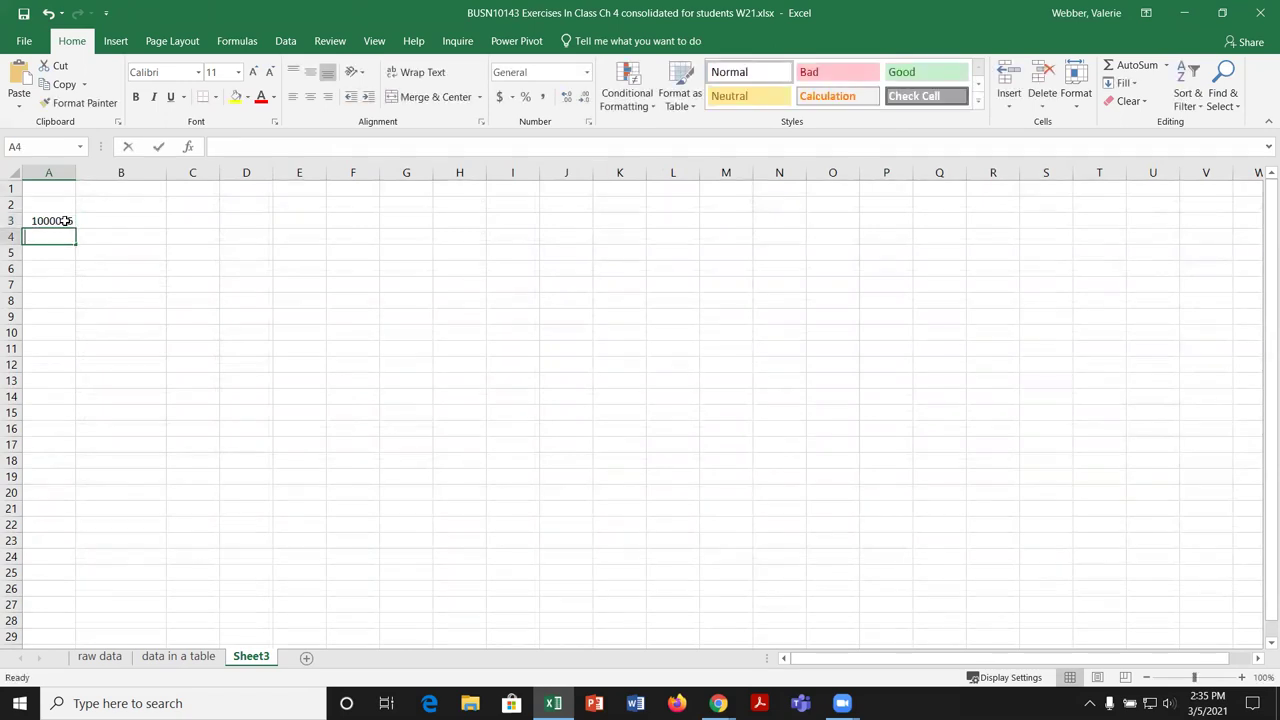
text(100025)
key(Return)
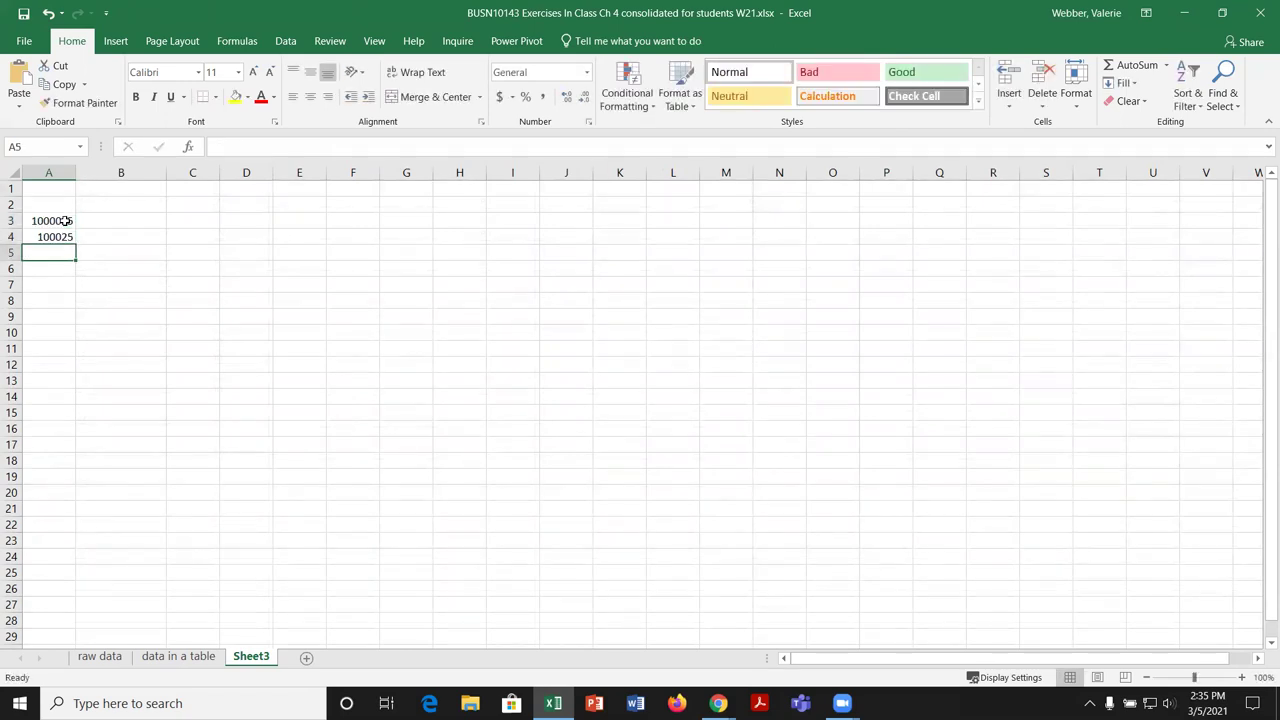
key(Up)
text(100)
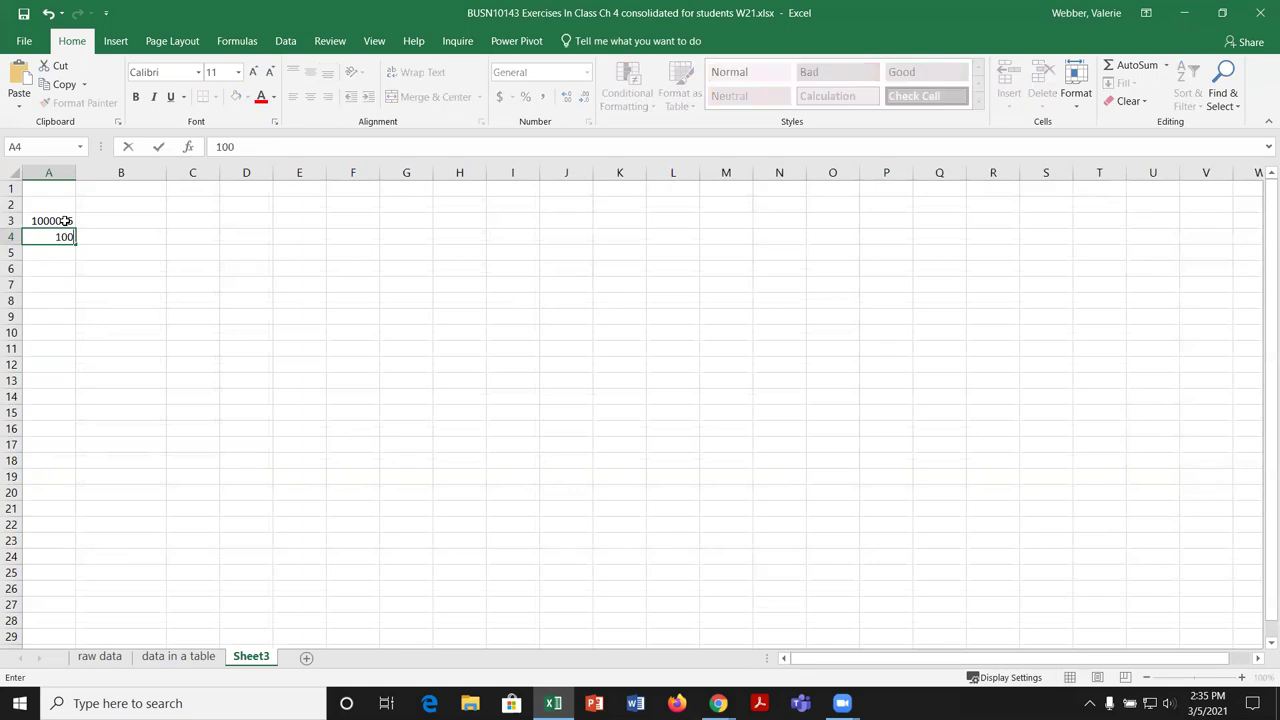
text(0026)
key(Return)
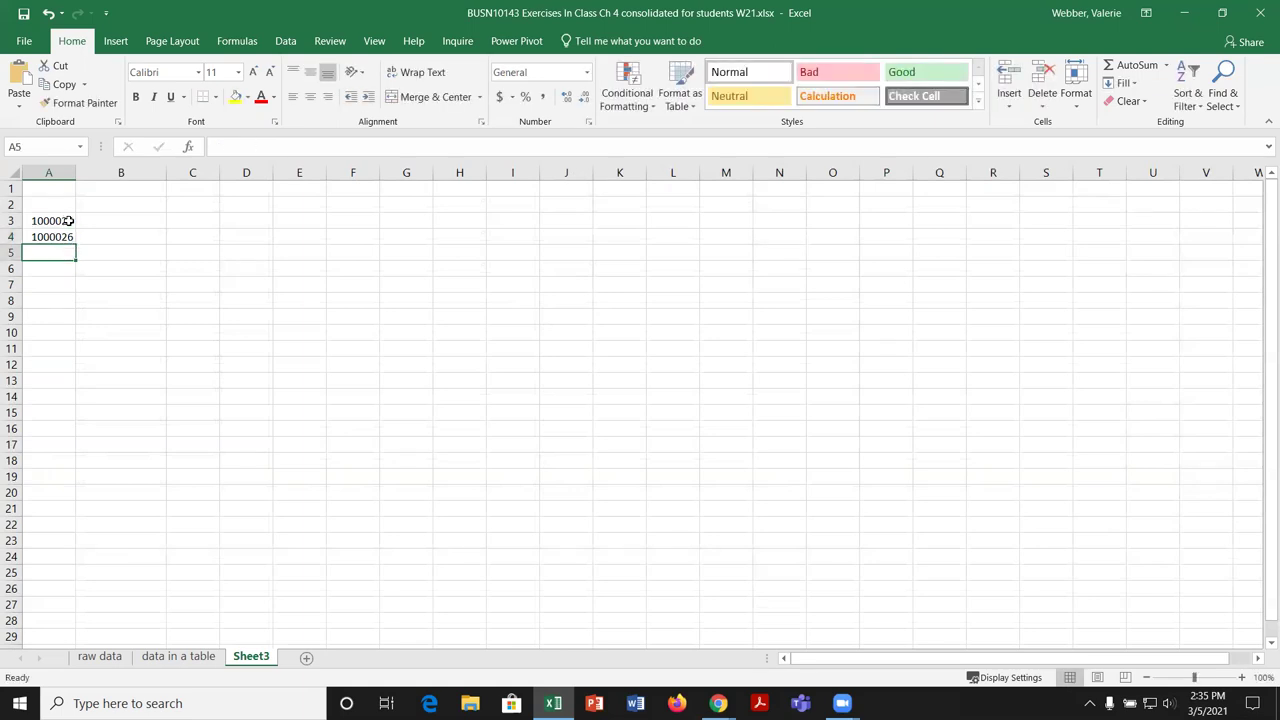
Step: Remove the extra zeros so A3 reads 100025 and A4 reads 100026
click(70, 222)
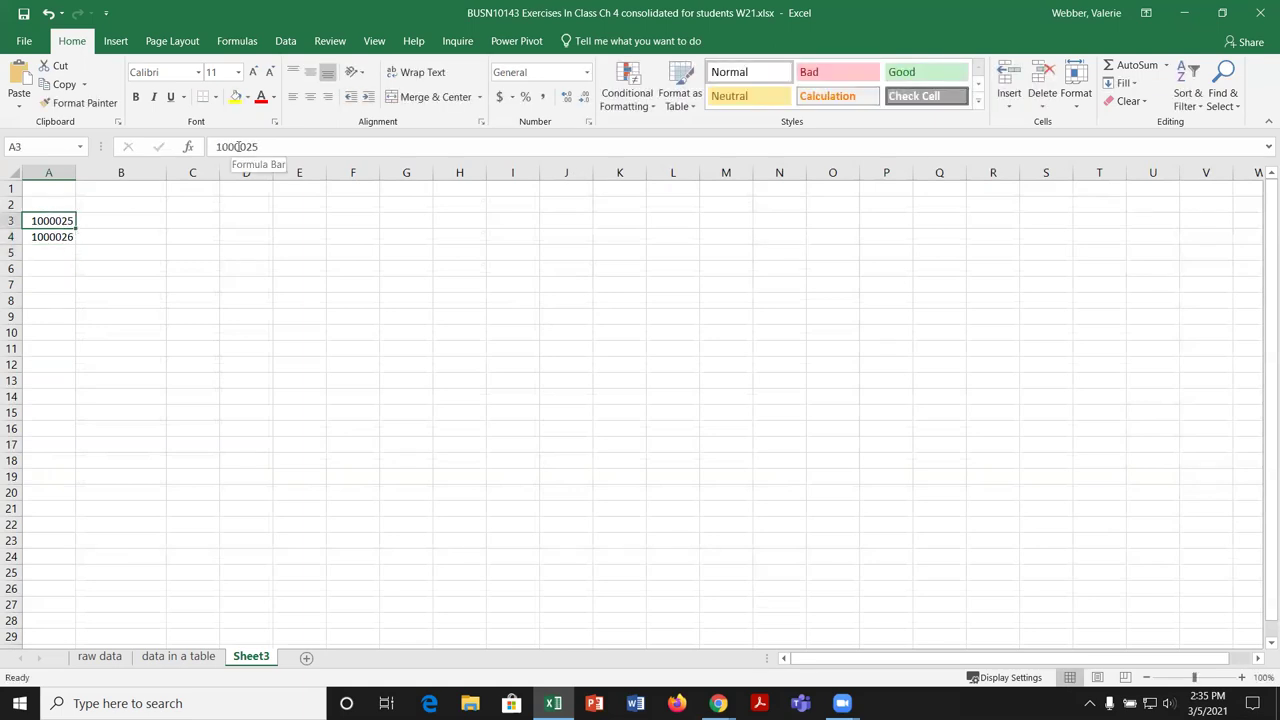
click(195, 657)
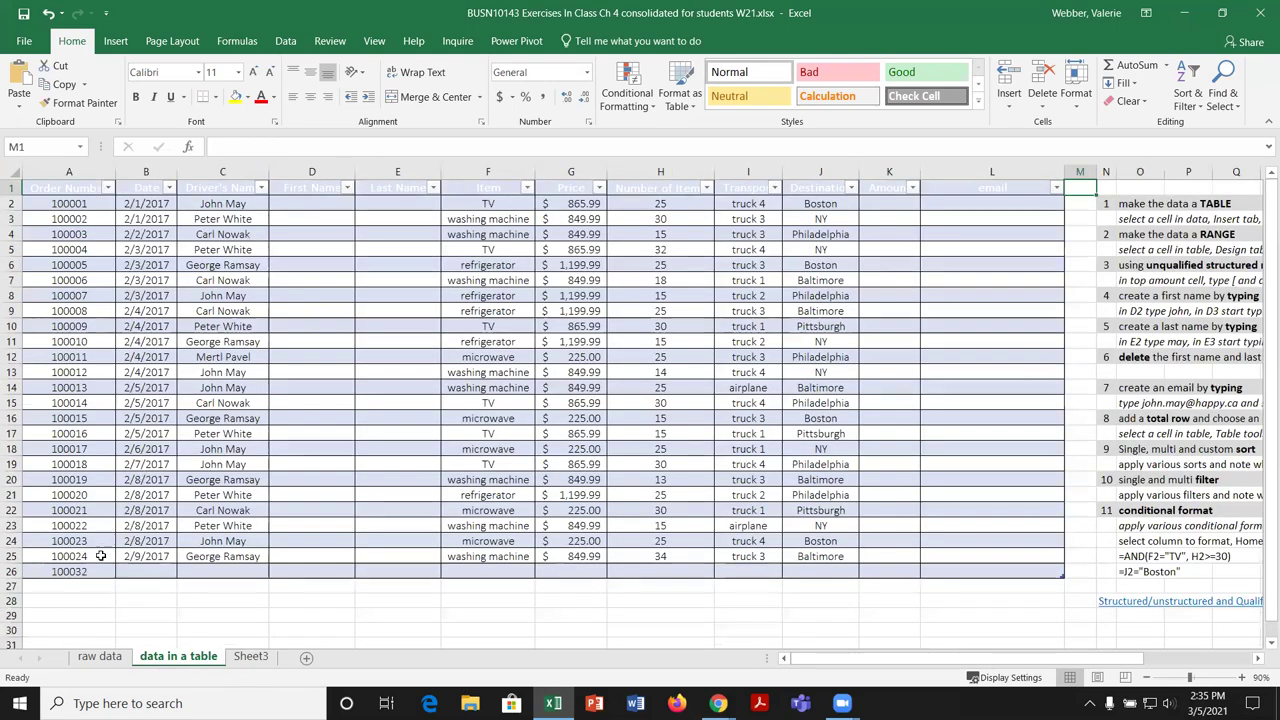
click(251, 656)
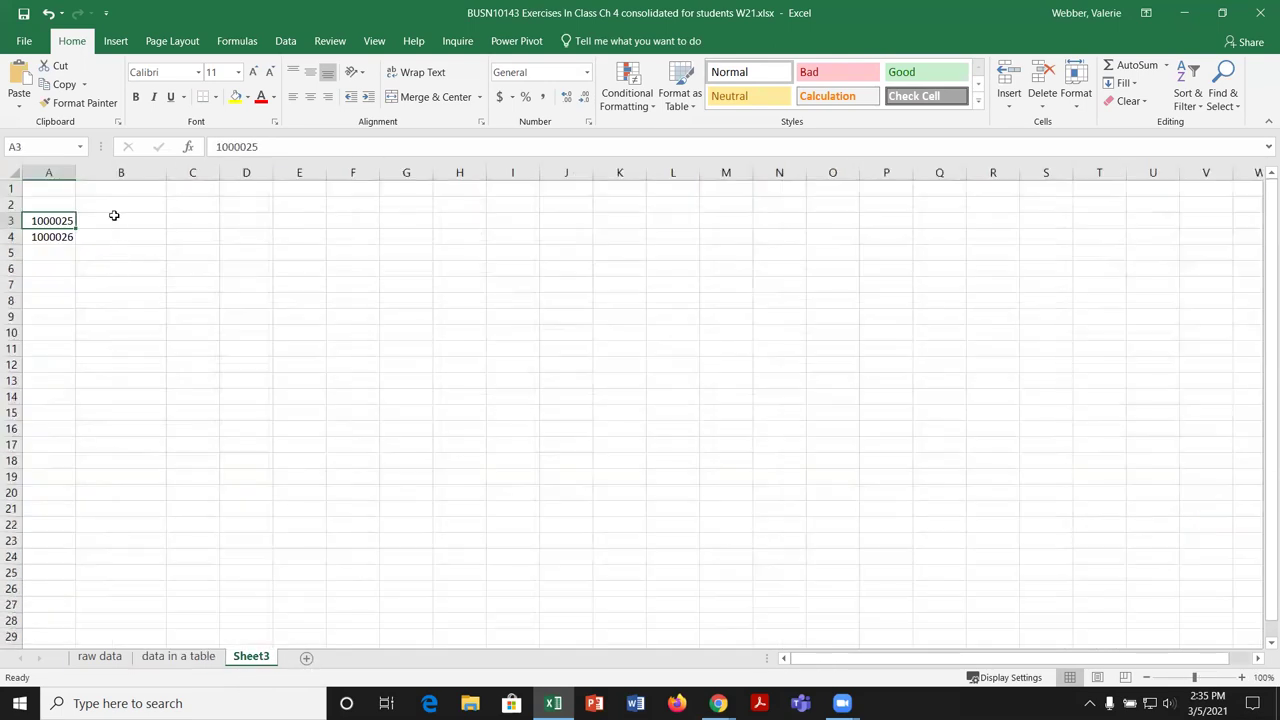
click(236, 146)
key(BackSpace)
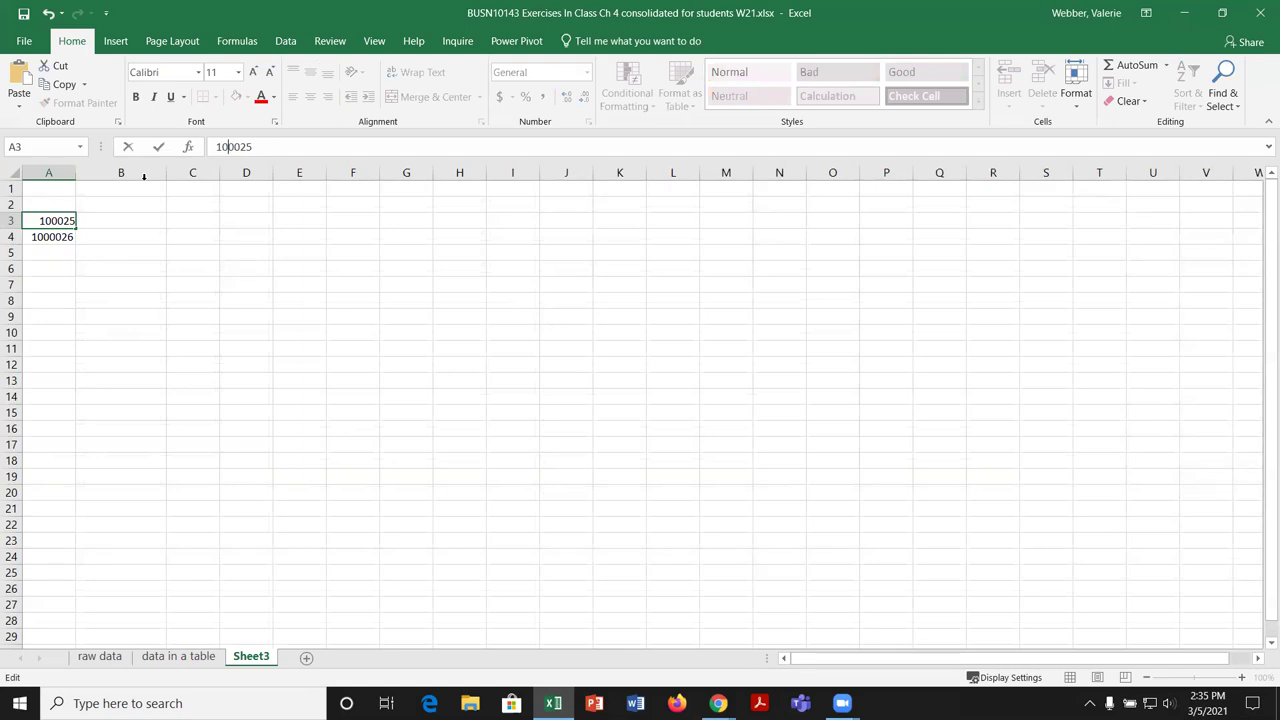
key(Return)
click(240, 147)
key(Return)
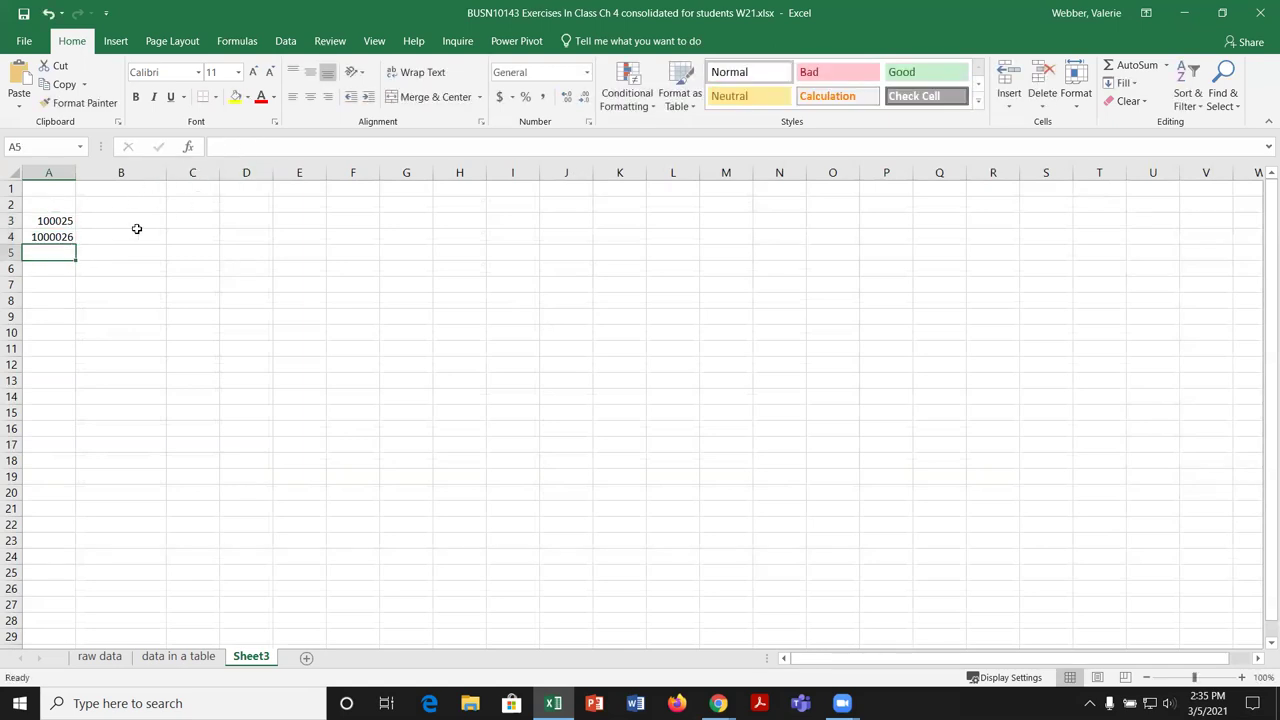
key(Up)
click(236, 147)
key(BackSpace)
key(Return)
Step: Fill the A3:A4 pair down to extend the series to 100028 in A6
drag(57, 220, 74, 276)
drag(60, 221, 64, 268)
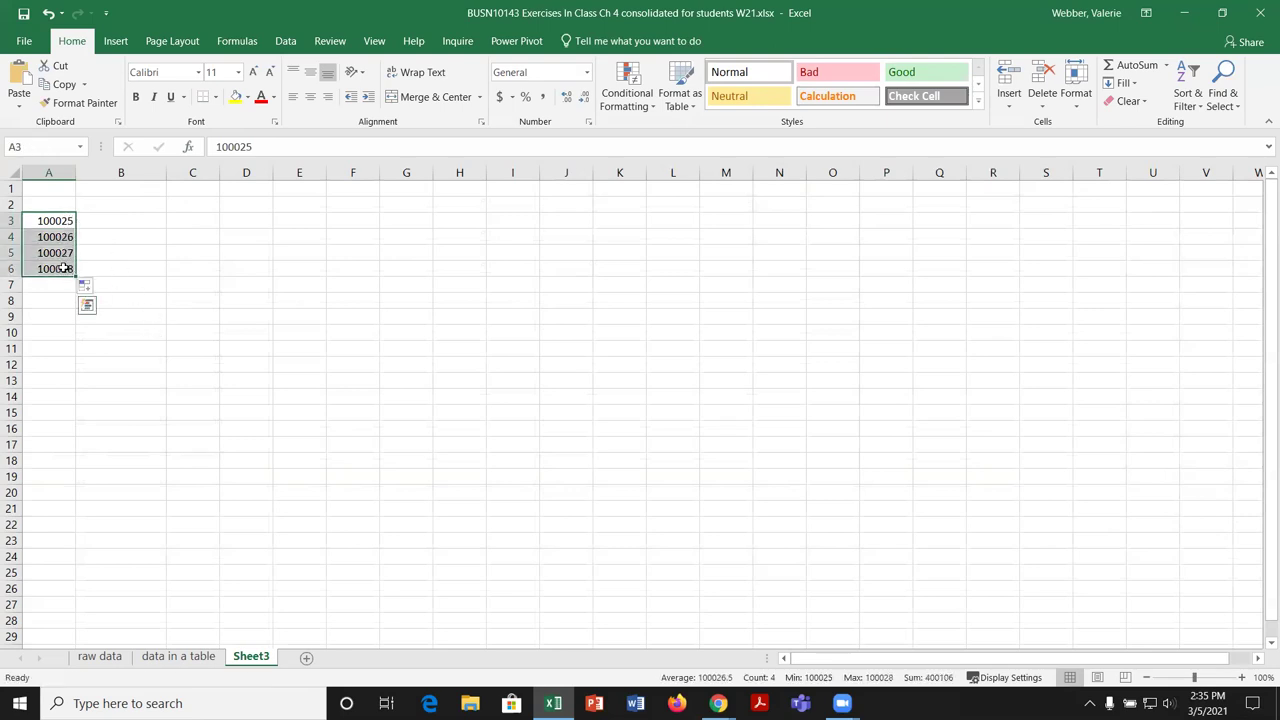
click(86, 286)
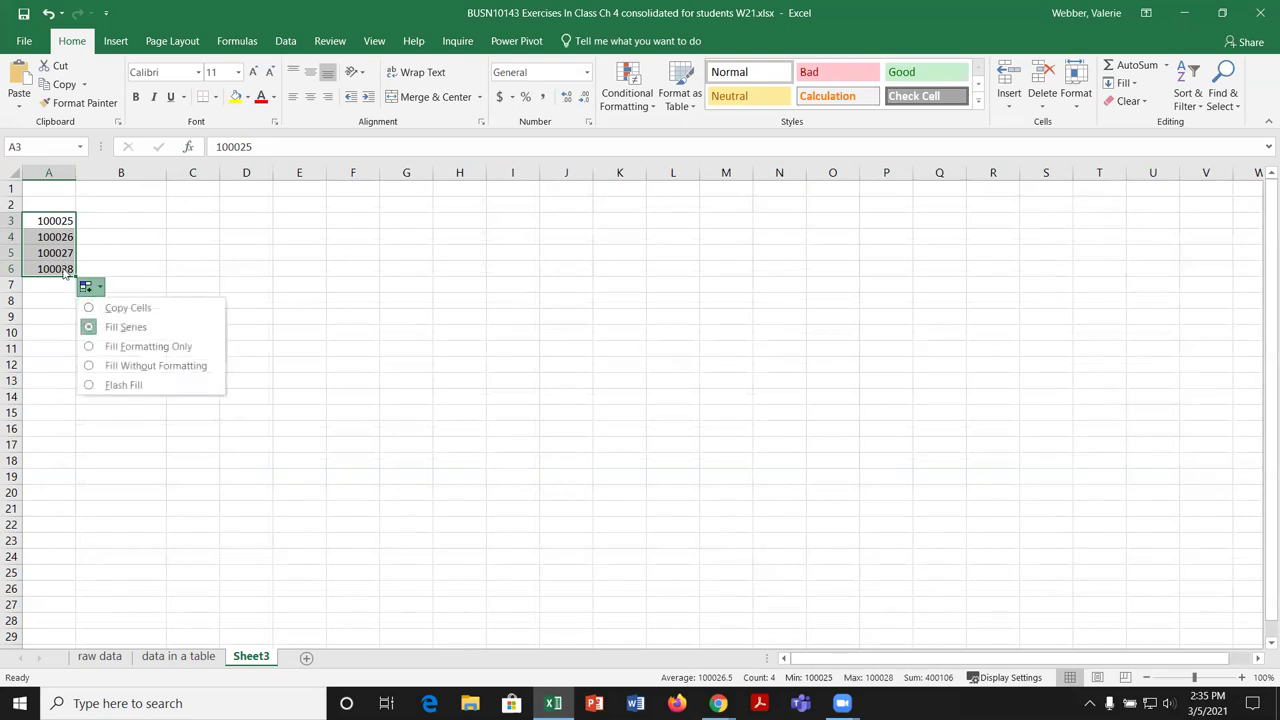
click(211, 265)
drag(57, 224, 56, 268)
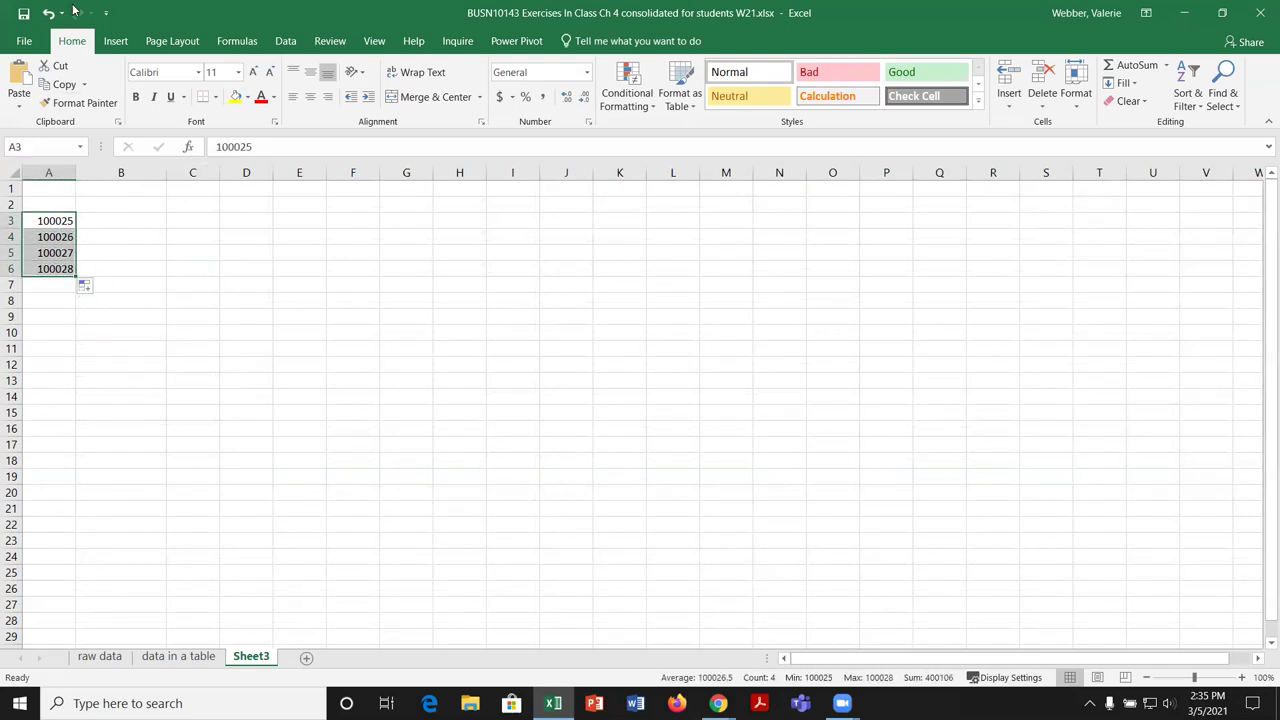
Step: Cut the four order numbers from Sheet3 and paste them into A27:A30 of the data in a table sheet
click(62, 66)
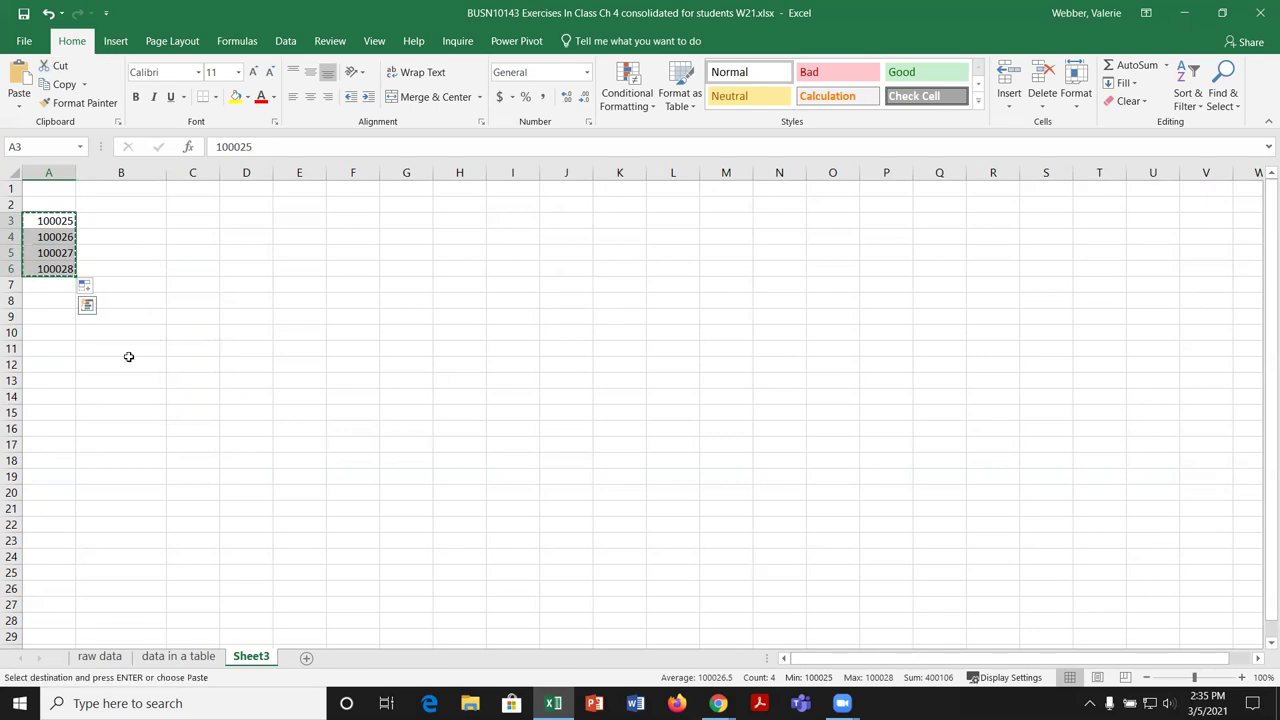
click(177, 658)
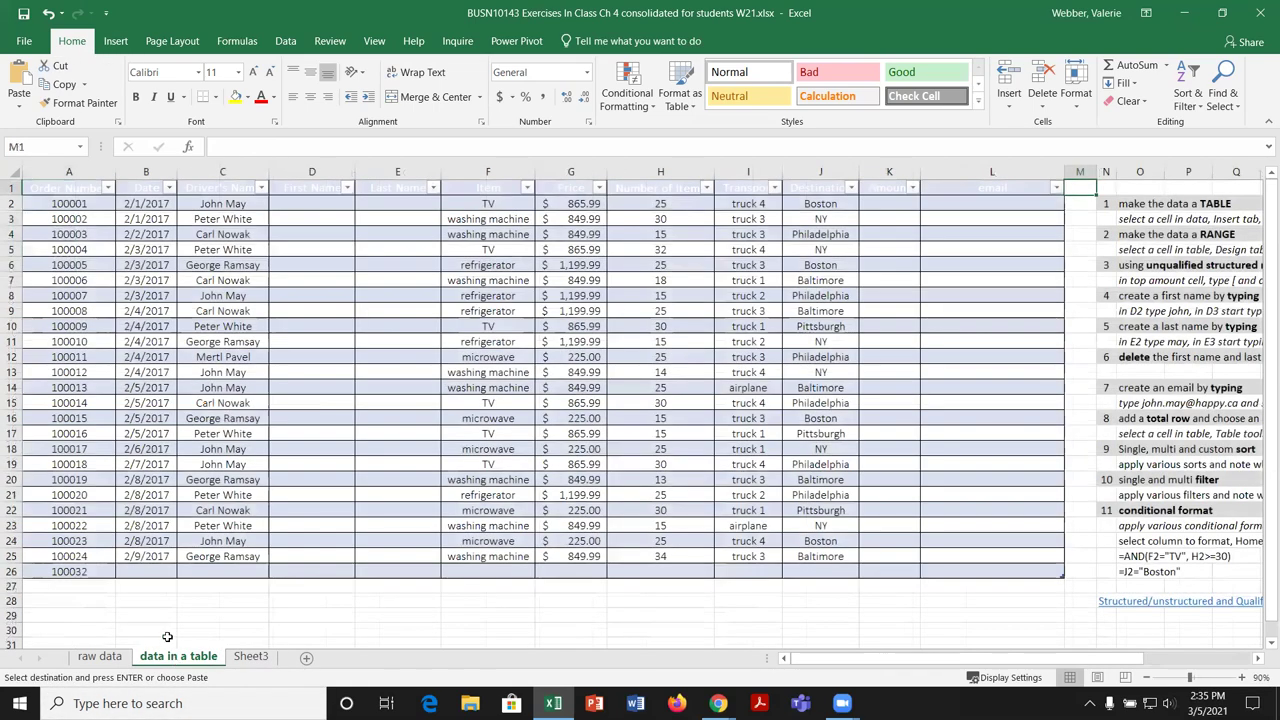
click(95, 587)
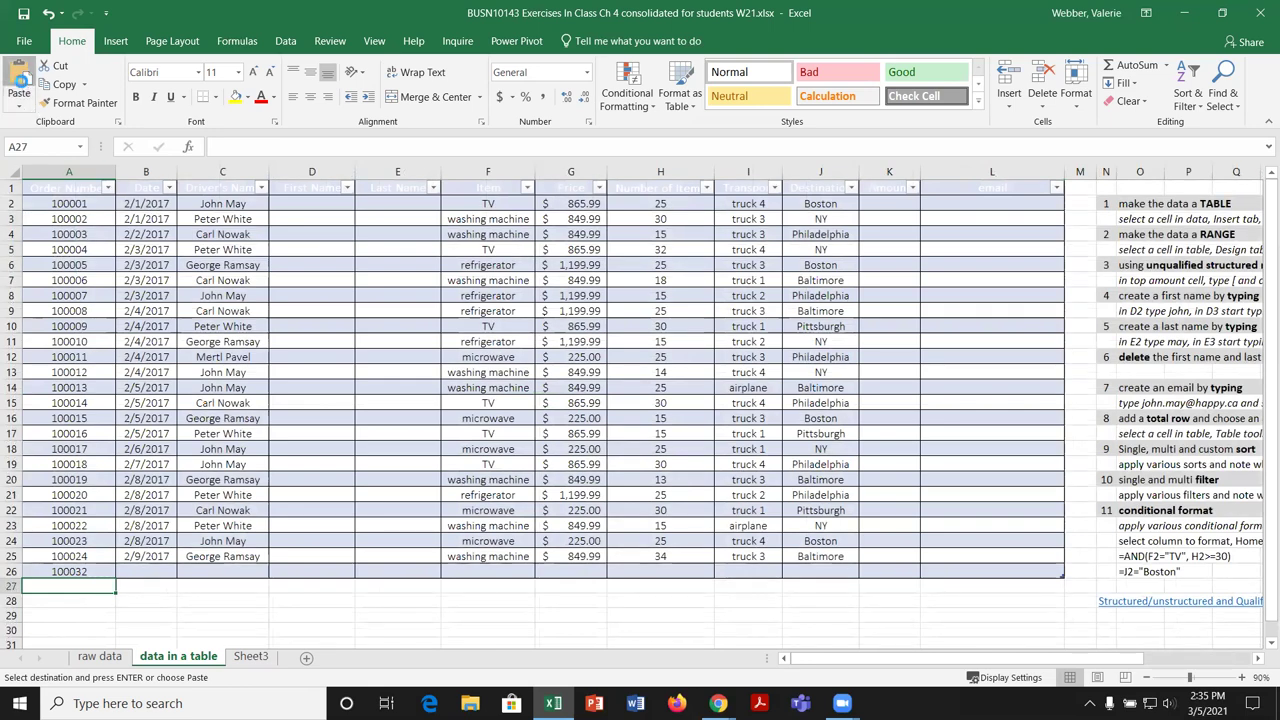
click(20, 90)
scroll(634, 457, down, 2)
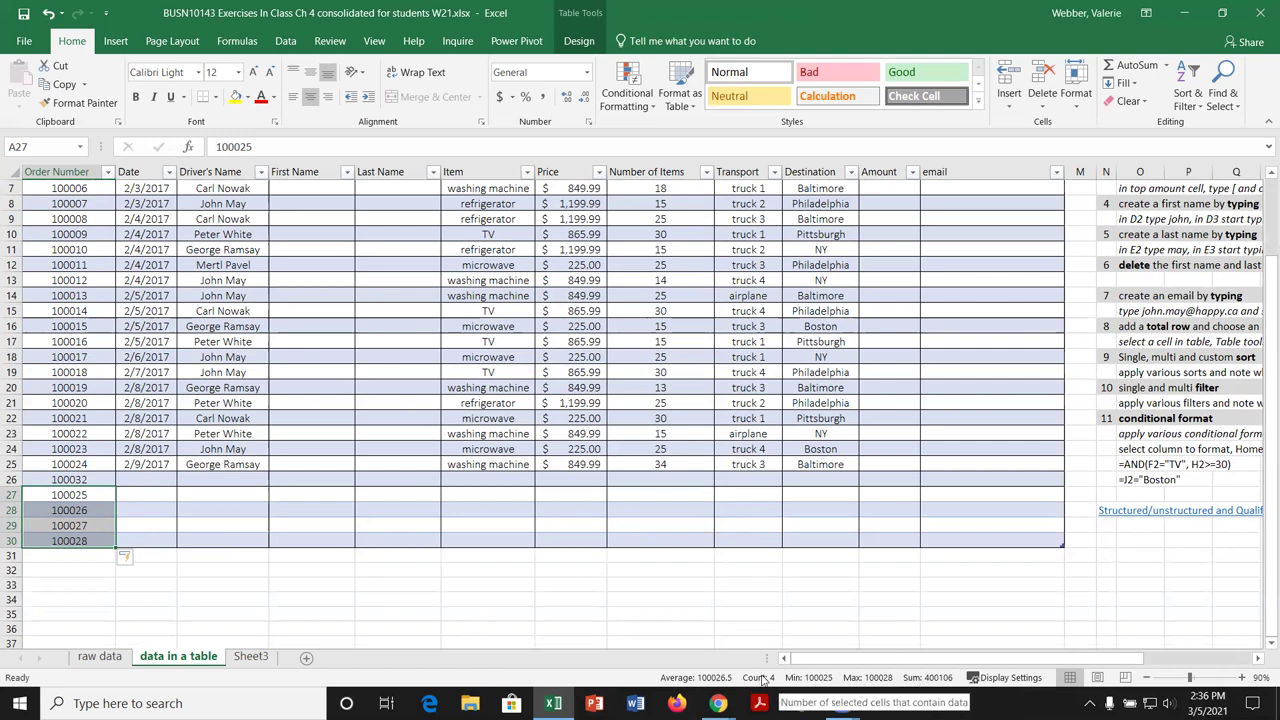
click(304, 450)
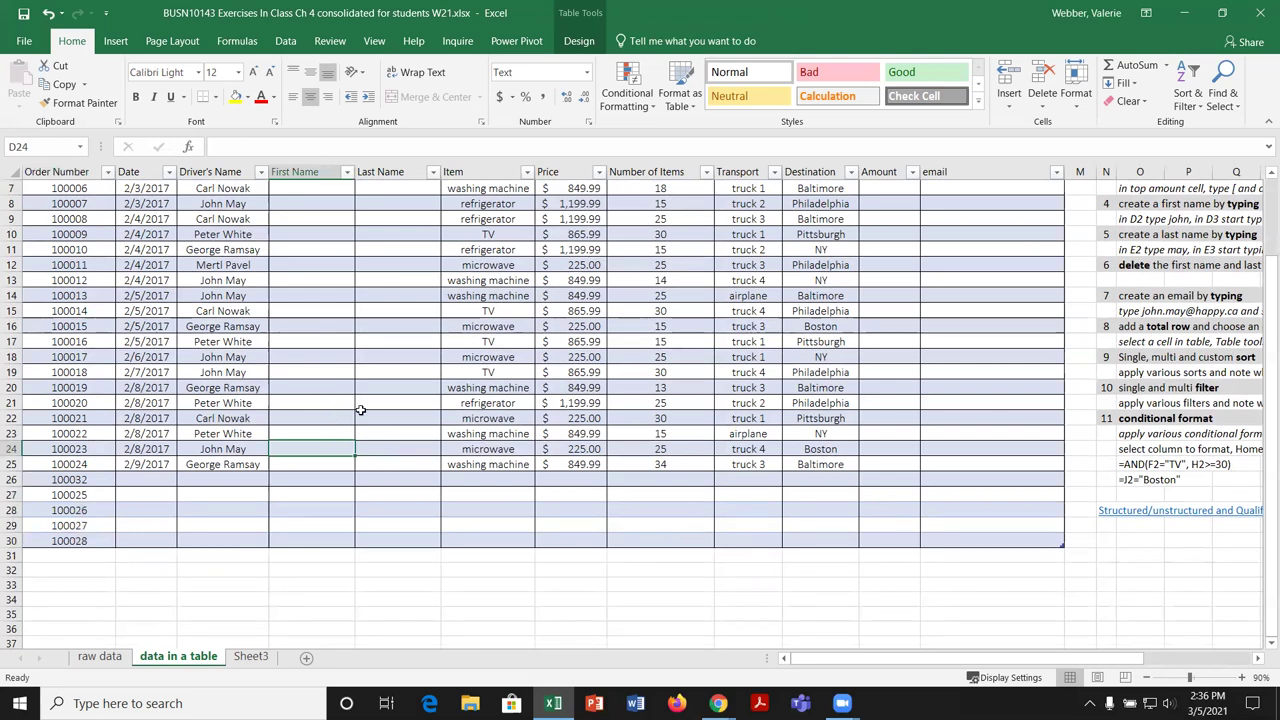
scroll(355, 407, up, 2)
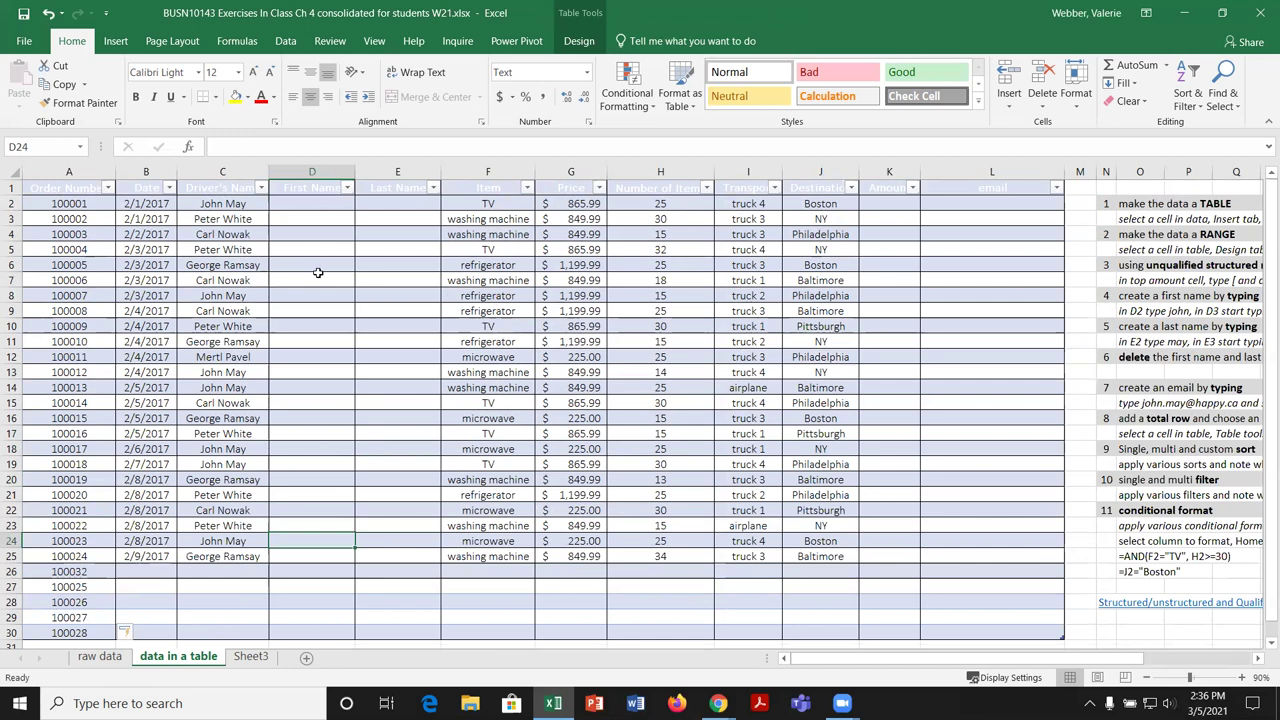
Step: Enter the first two drivers' first names in D2:D3 so Flash Fill completes First Name
click(334, 204)
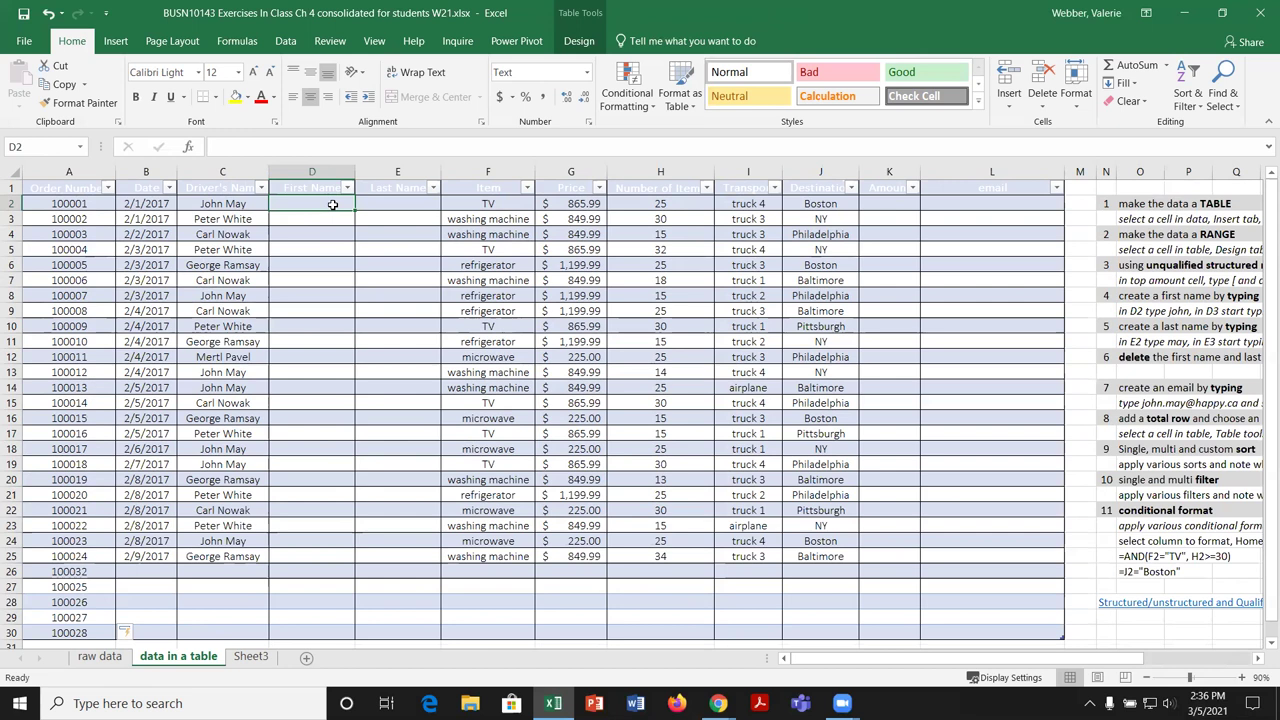
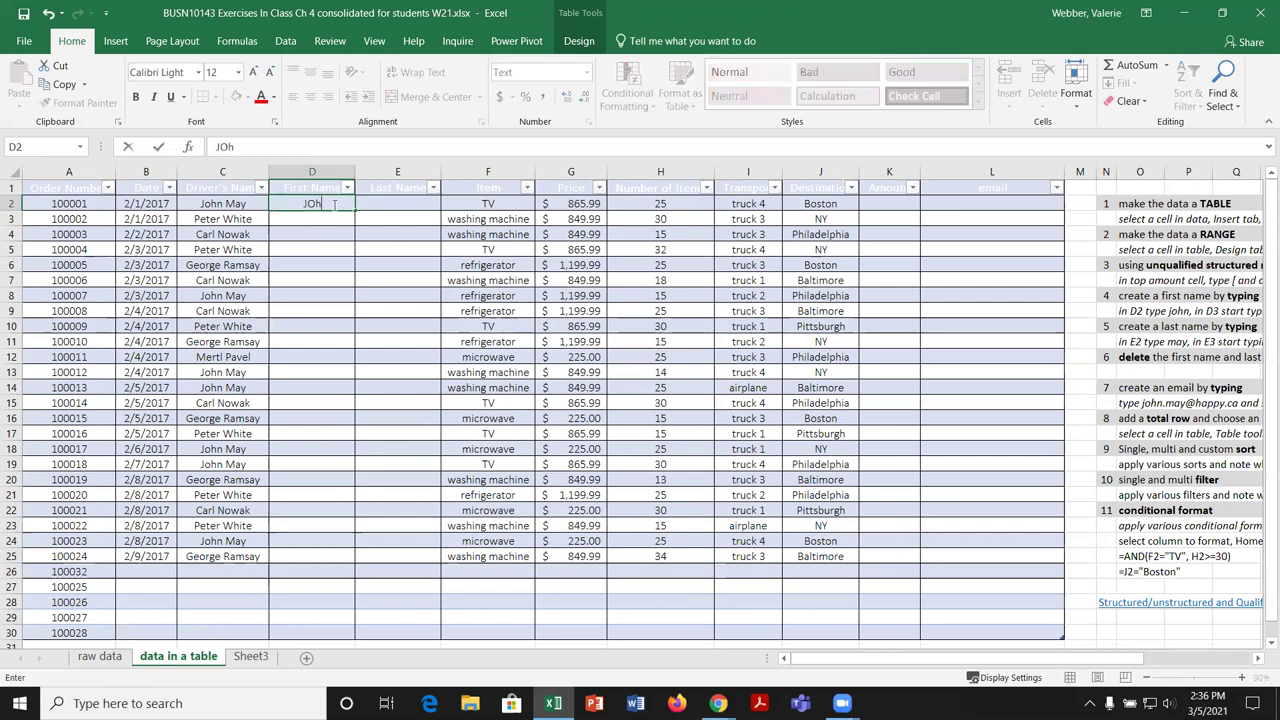
key(Return)
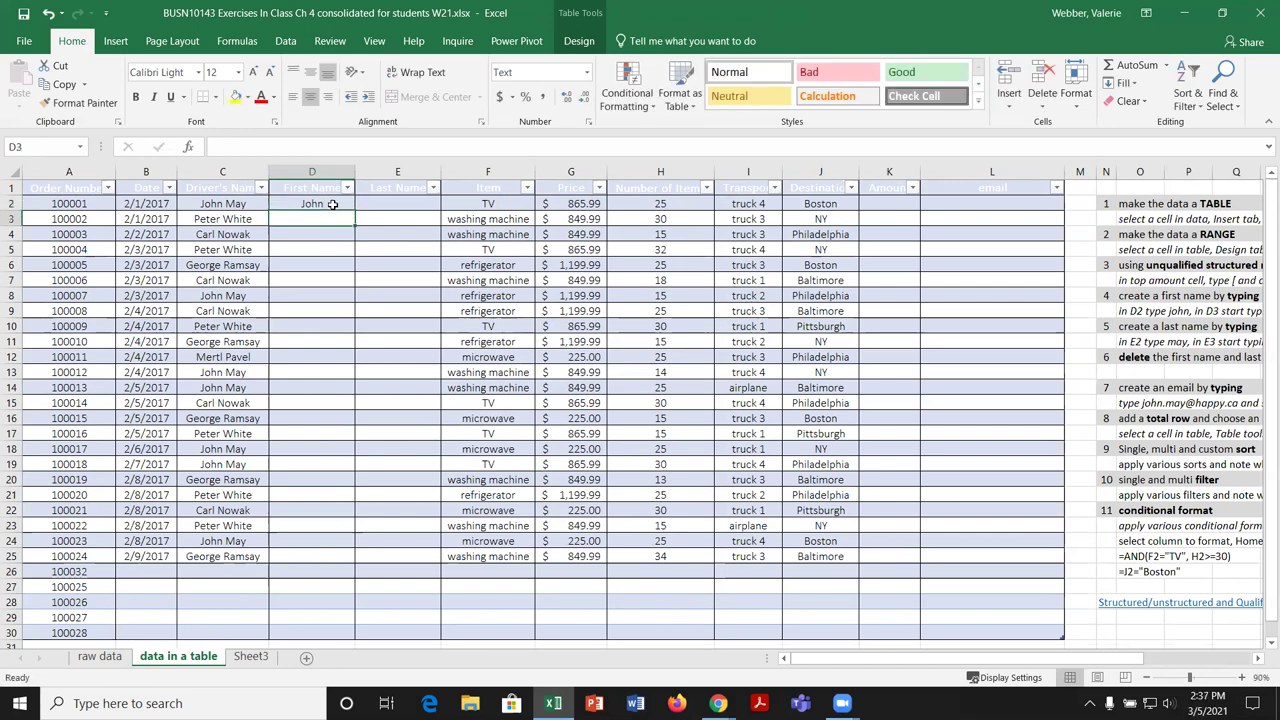
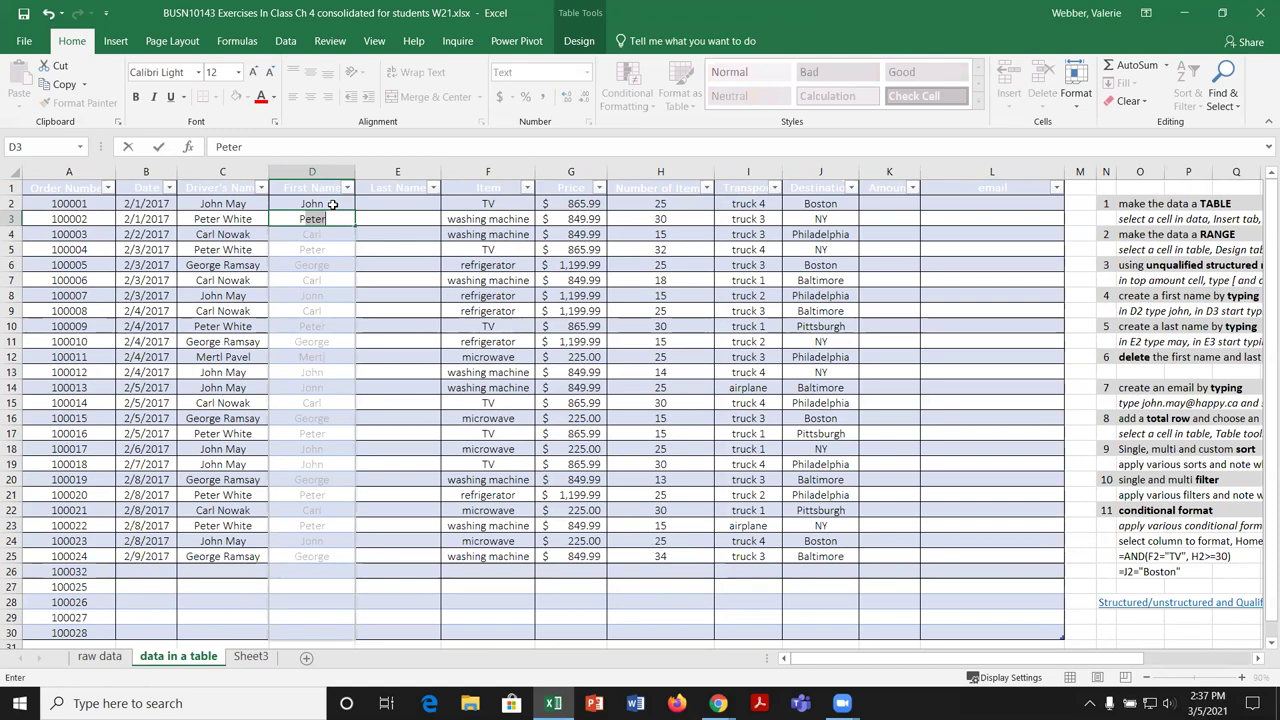
key(Return)
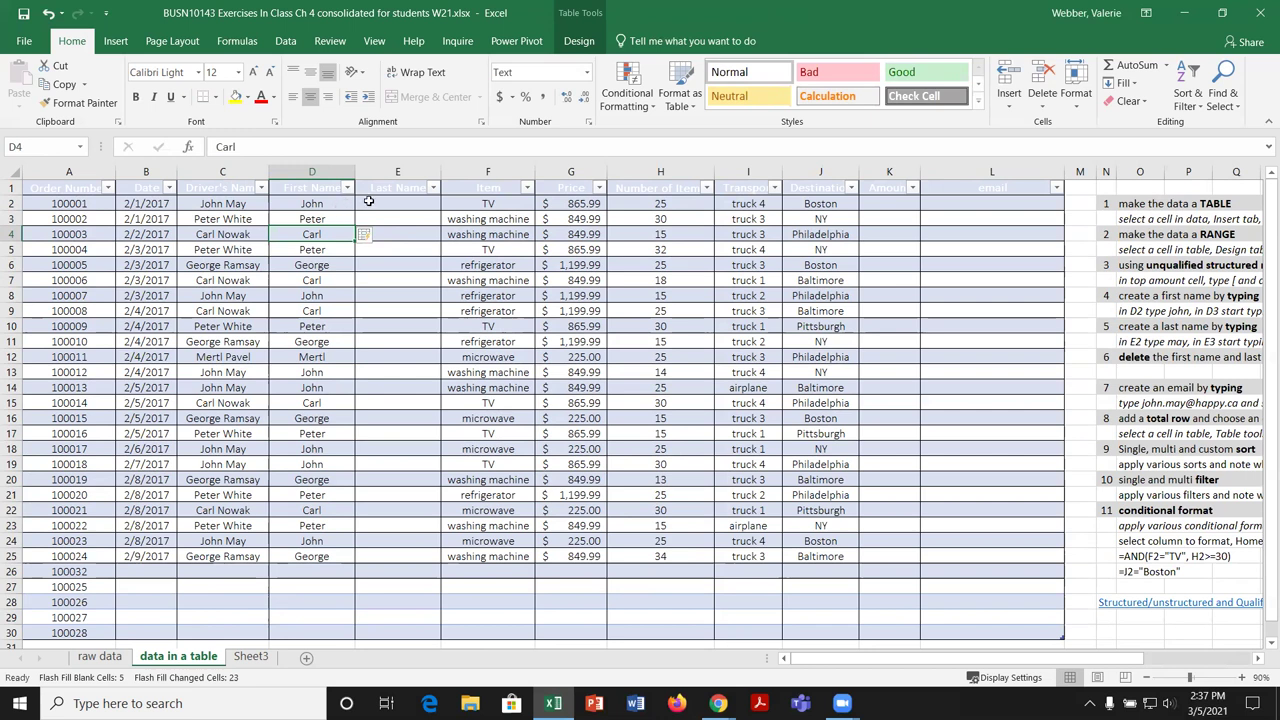
Step: Enter the first two drivers' last names in E2:E3 so Flash Fill completes Last Name
click(380, 200)
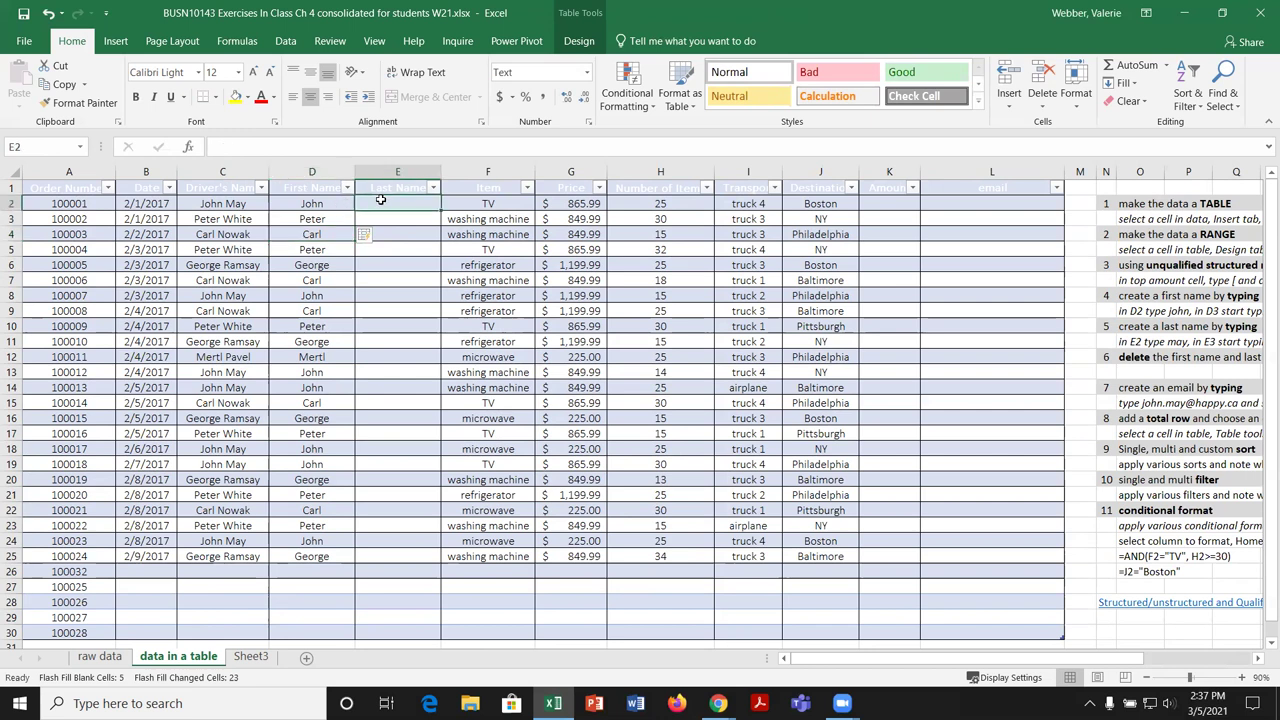
key(Return)
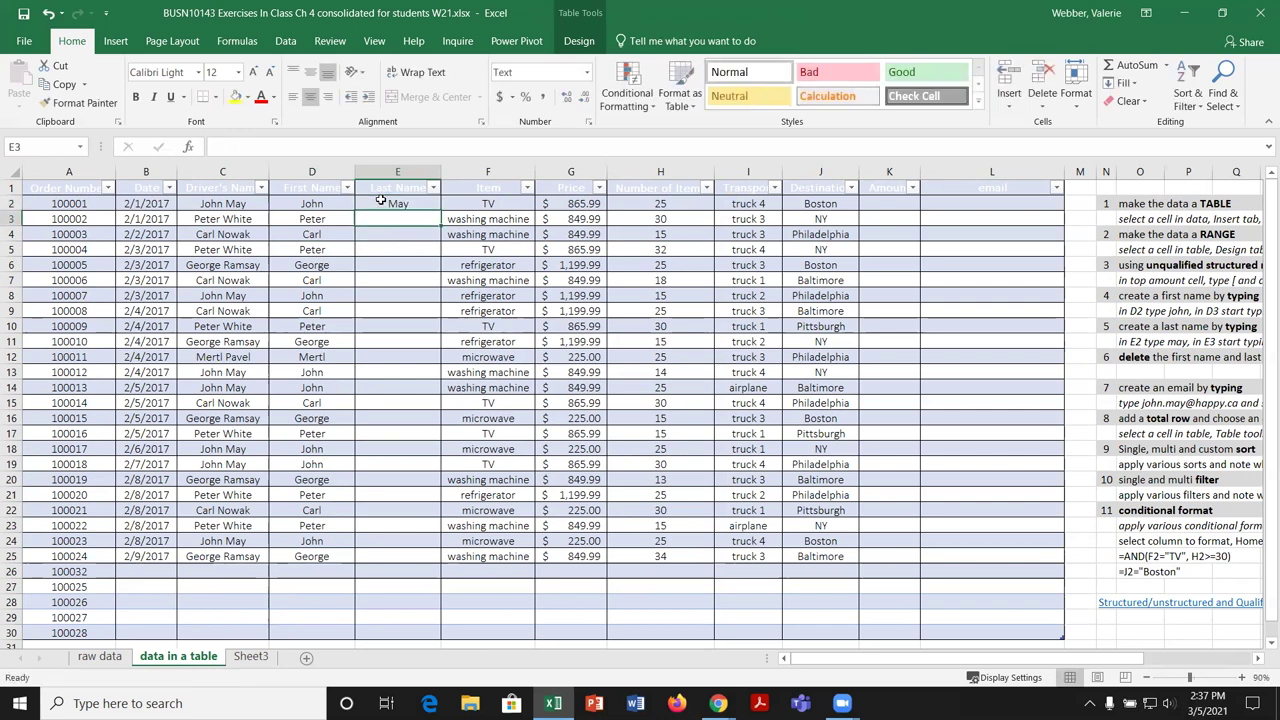
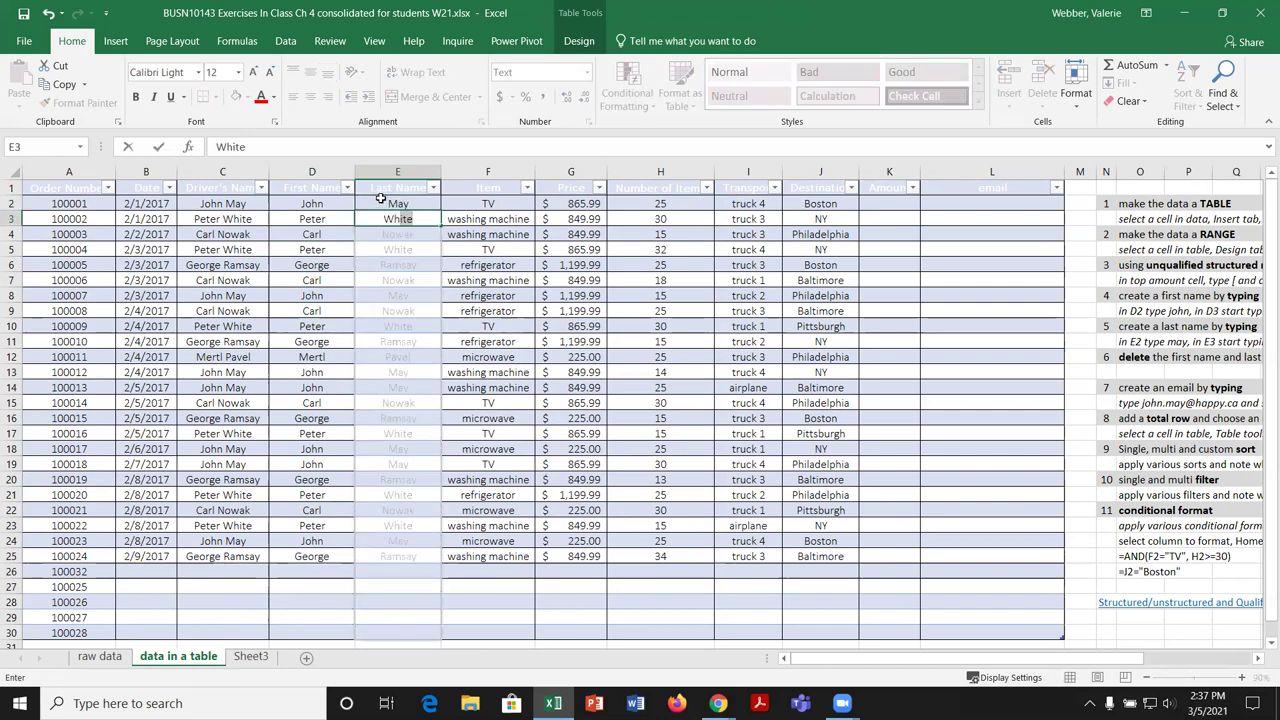
key(Return)
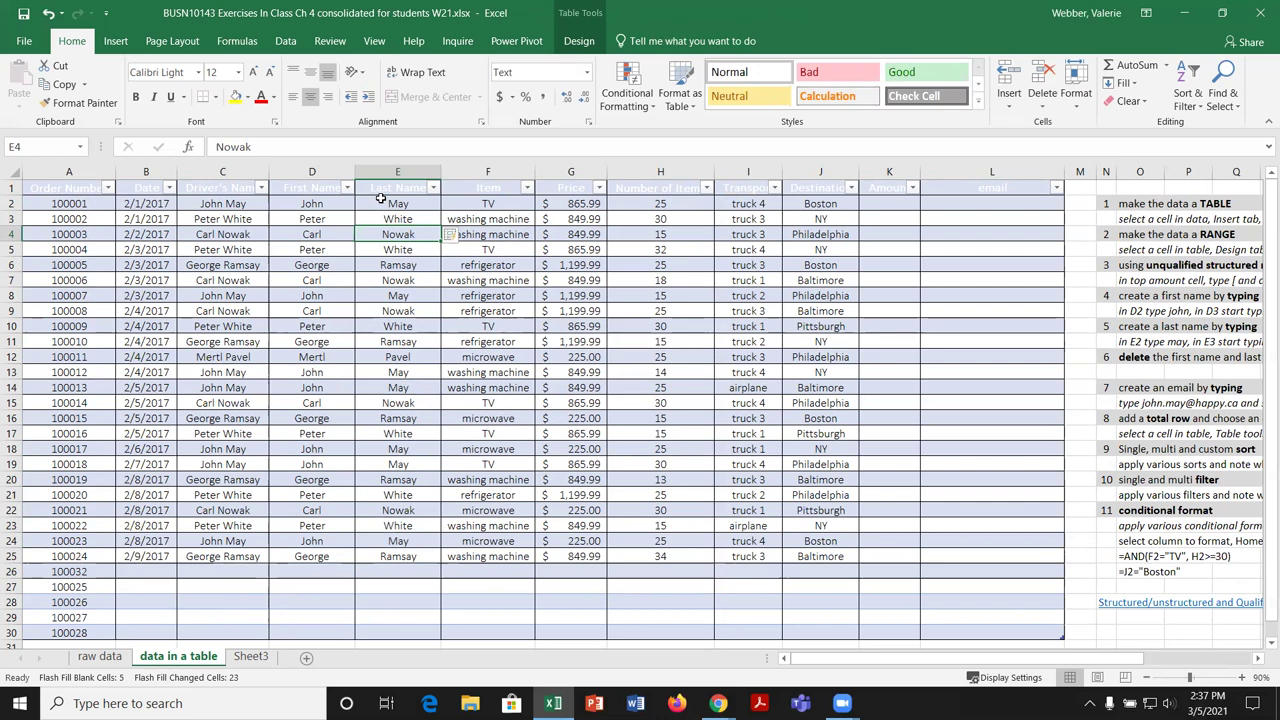
click(330, 174)
Step: Select the First Name and Last Name columns and delete them from tblDeliveryData
drag(330, 174, 381, 172)
right_click(381, 174)
key(Escape)
right_click(381, 176)
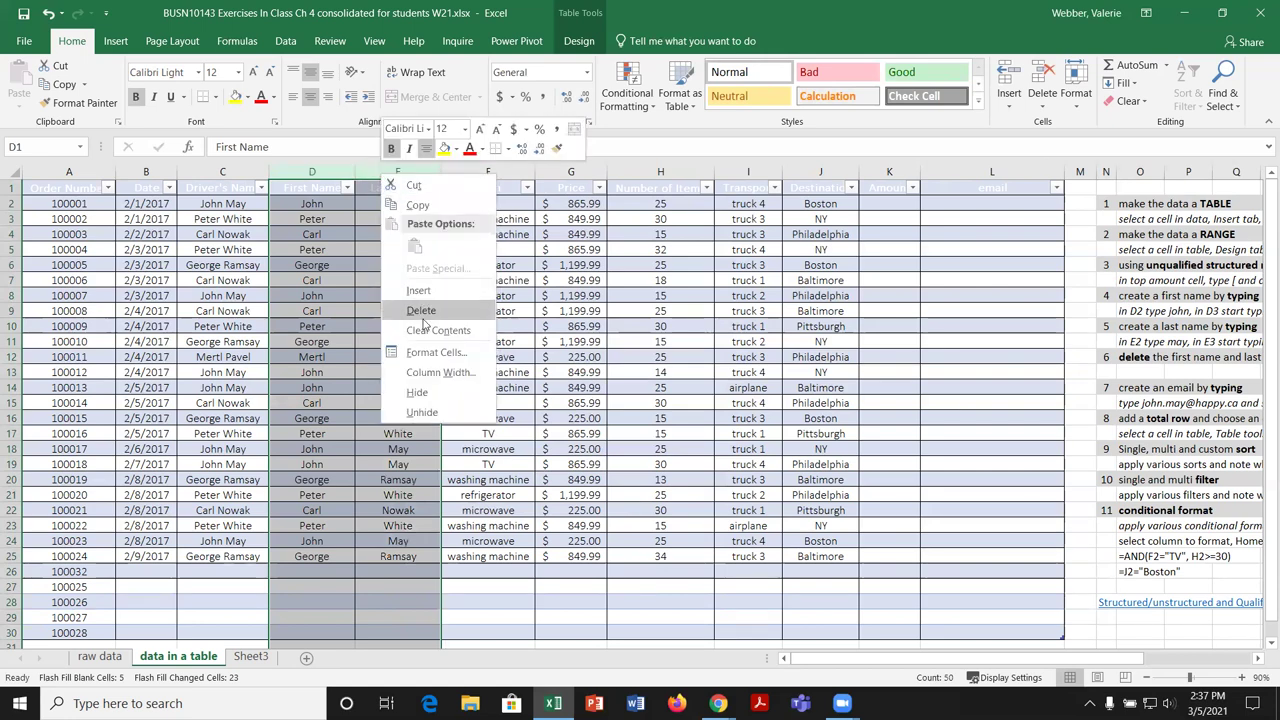
key(Escape)
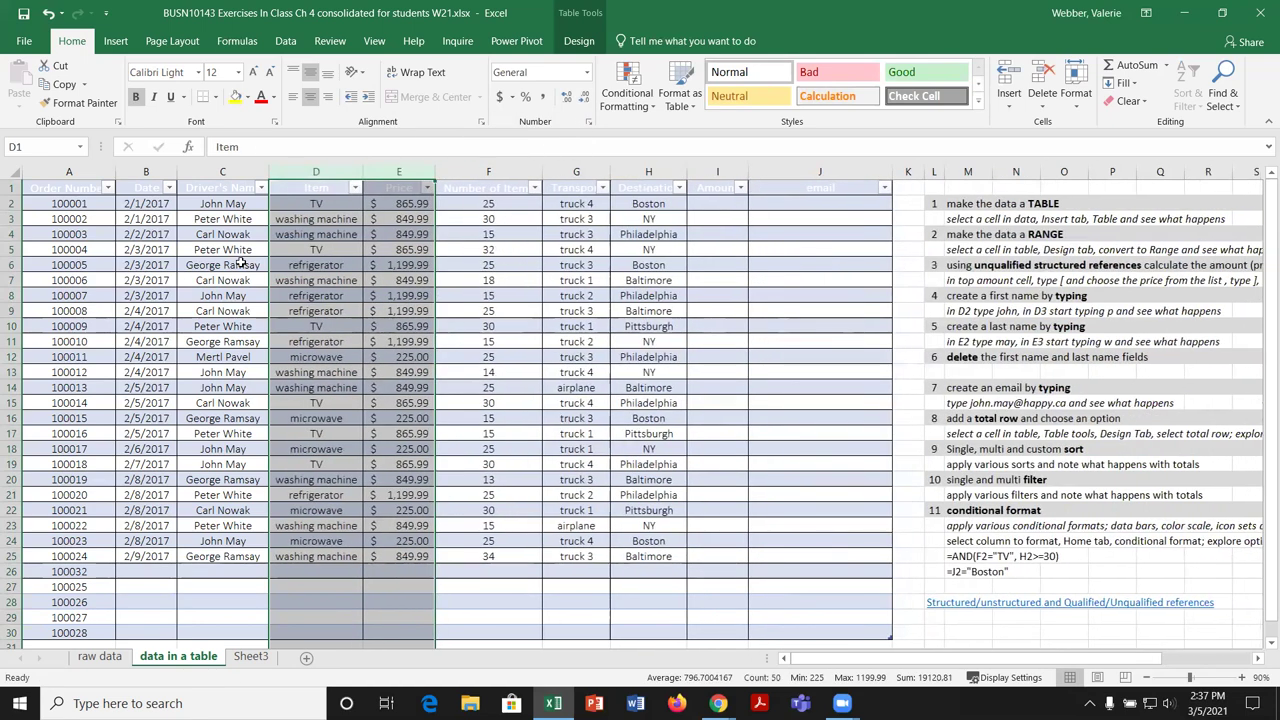
click(800, 201)
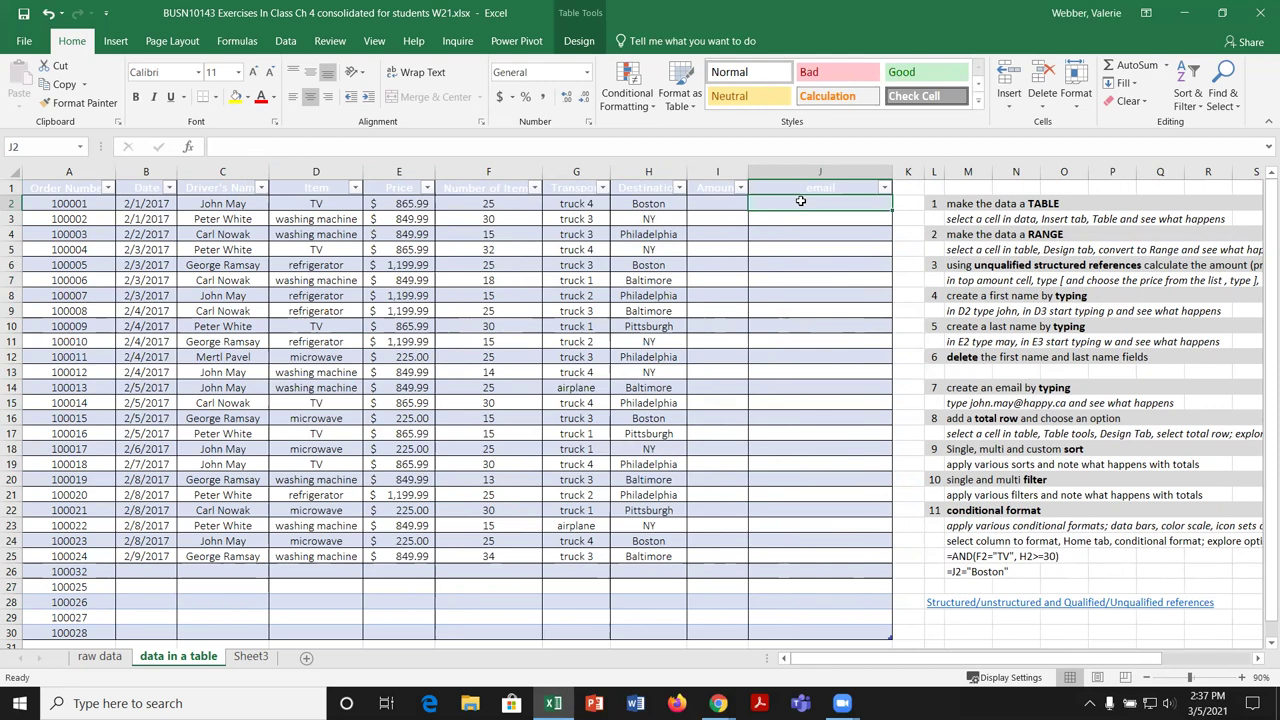
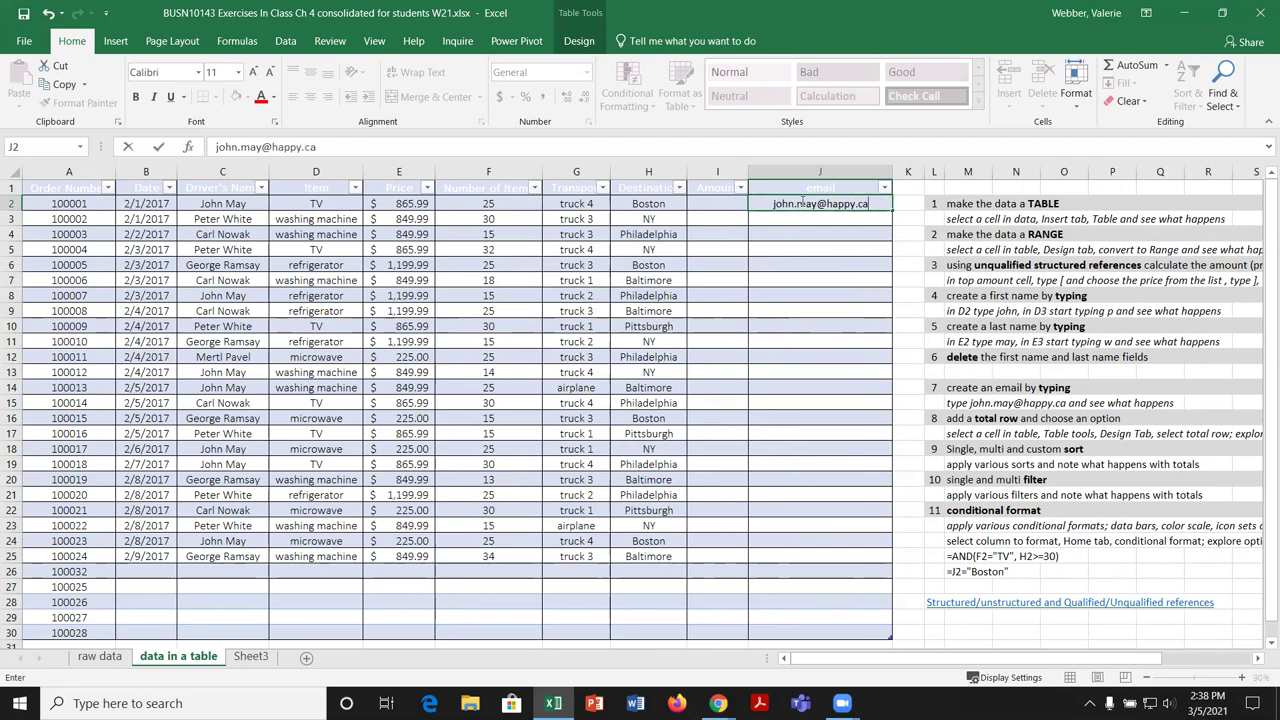
Step: Enter the first two drivers' happy.ca e-mail addresses in J2:J3 so Flash Fill completes the column
key(Return)
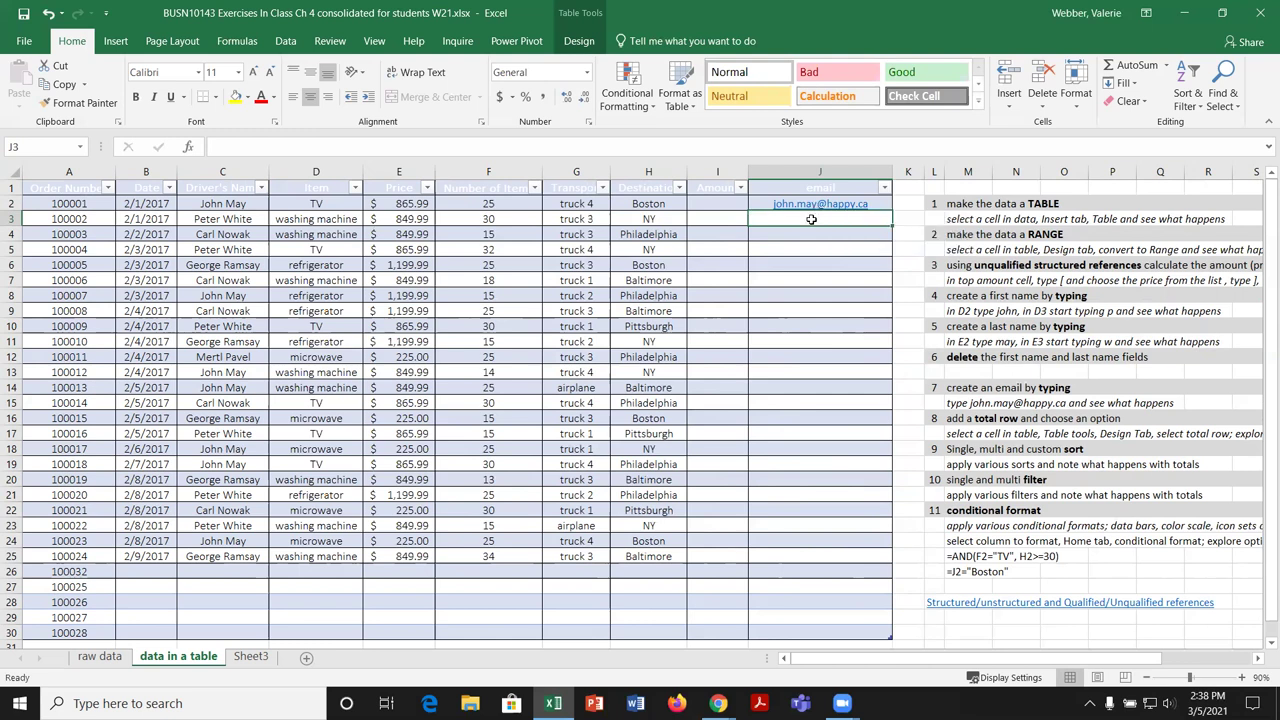
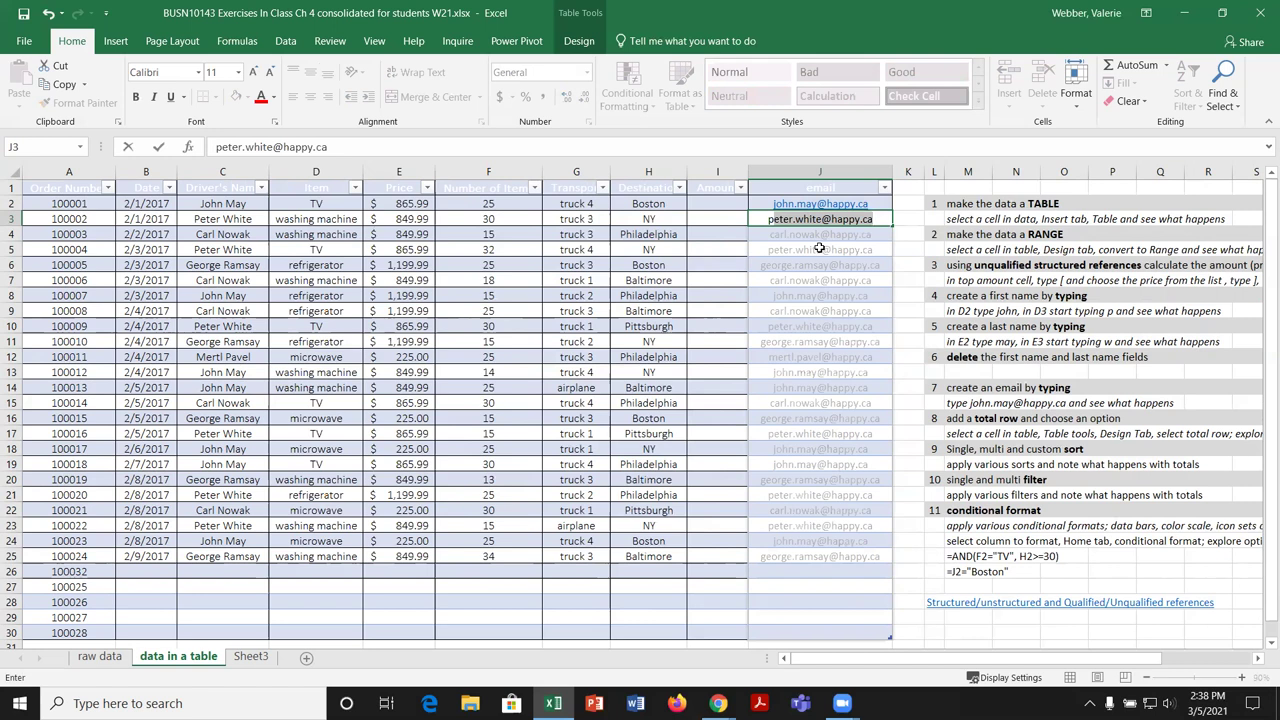
key(Return)
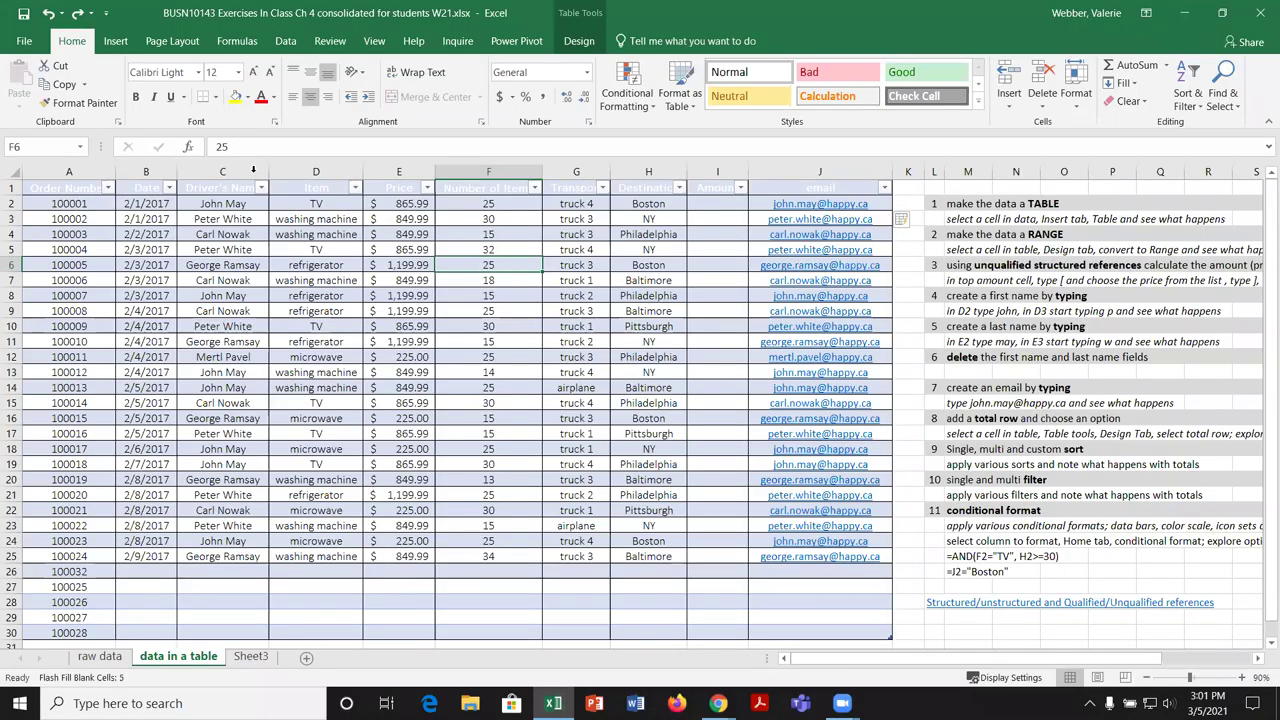
Step: Zoom the sheet to 110% and select the Item column's data
click(327, 194)
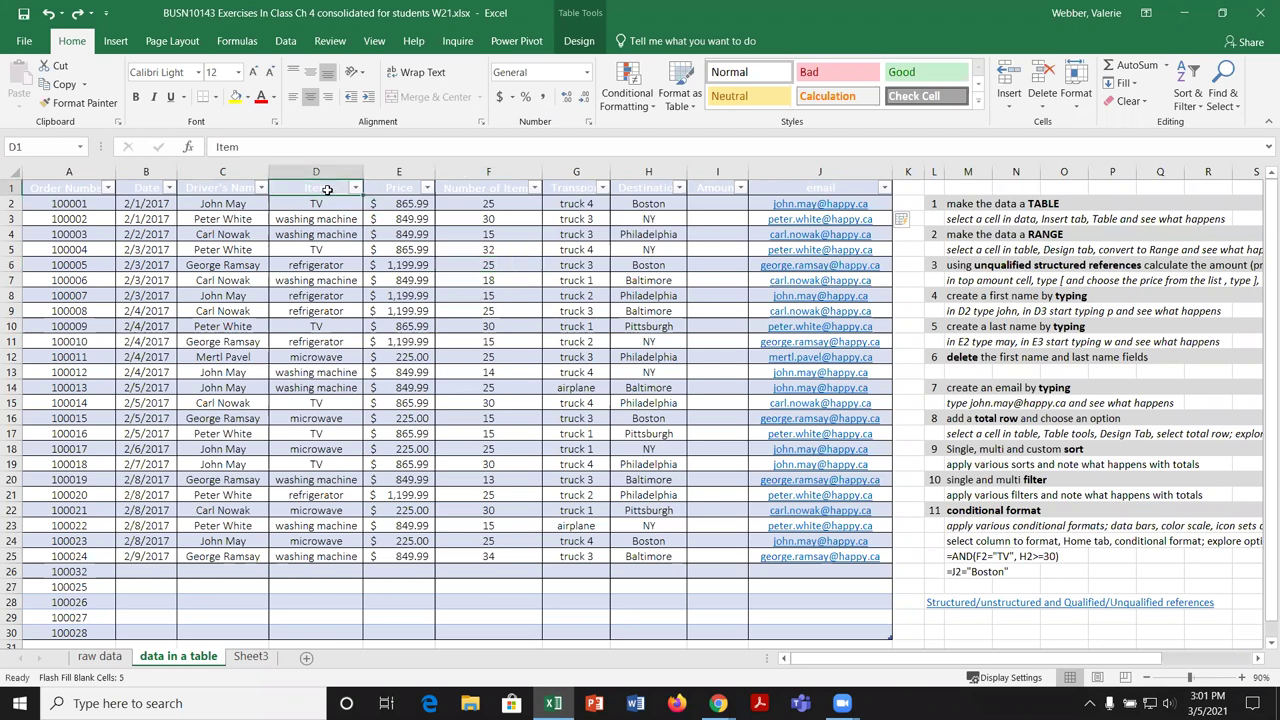
click(327, 194)
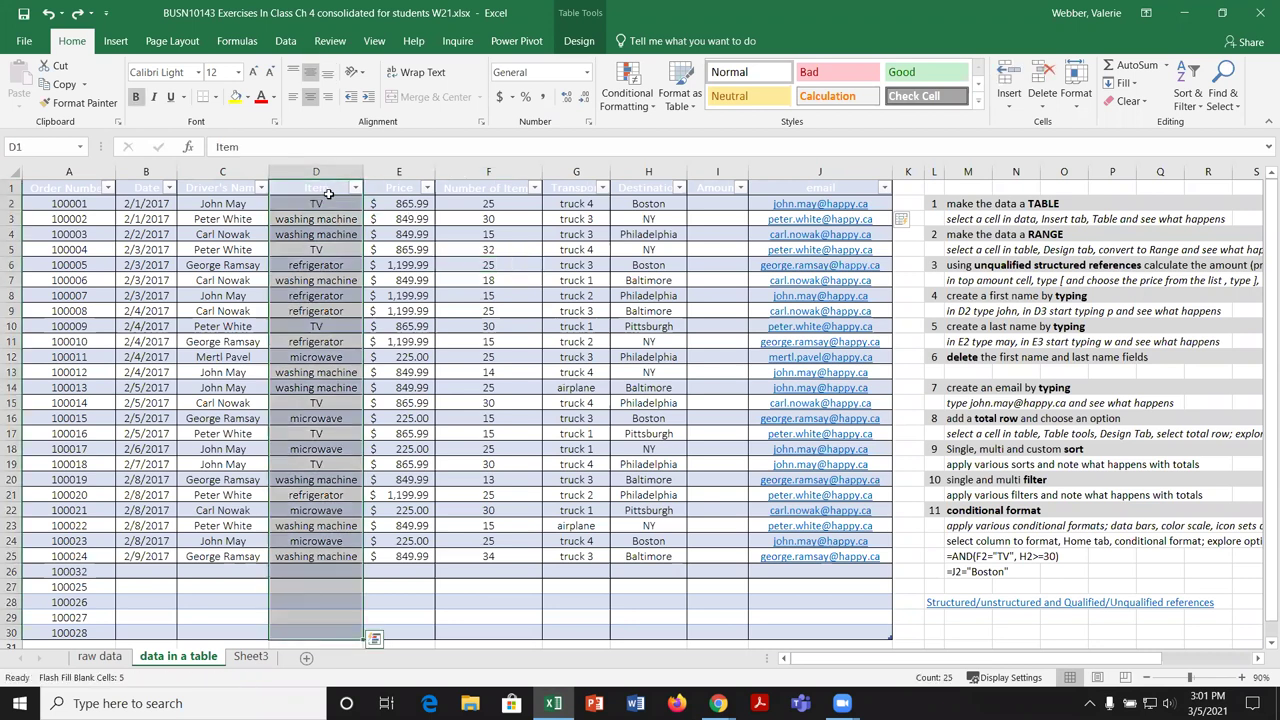
click(326, 185)
click(326, 183)
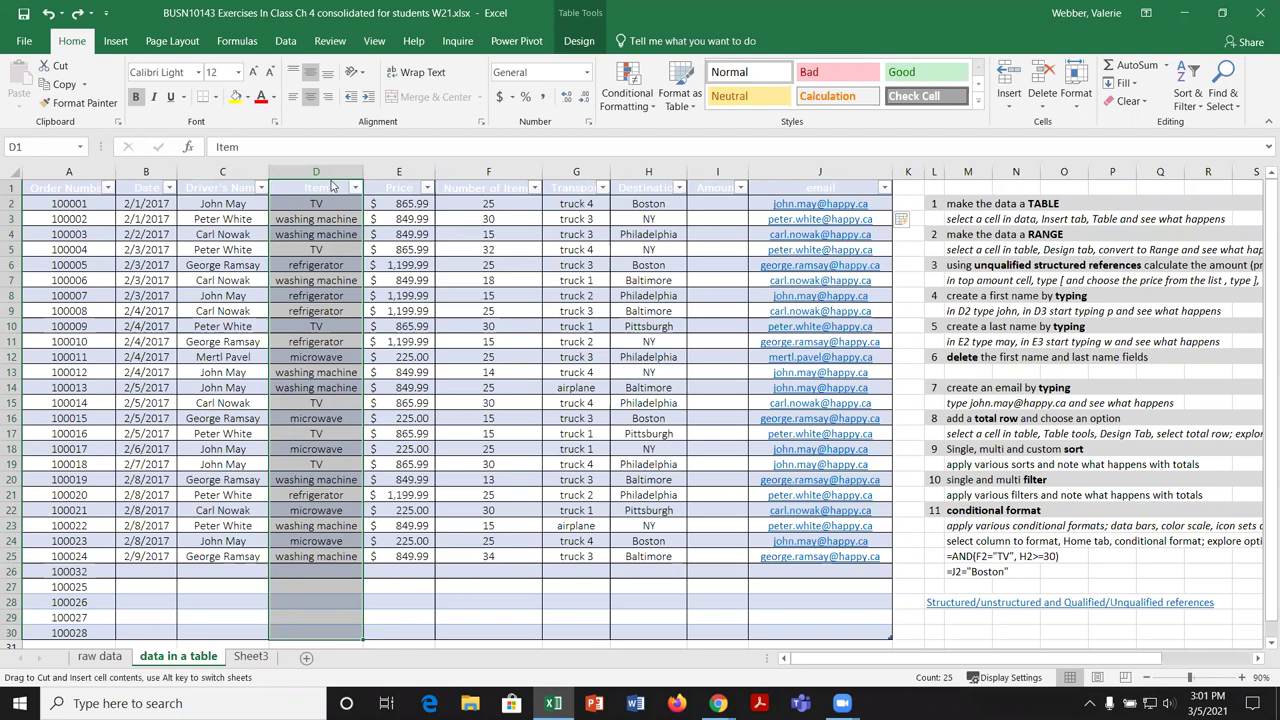
click(331, 182)
click(329, 178)
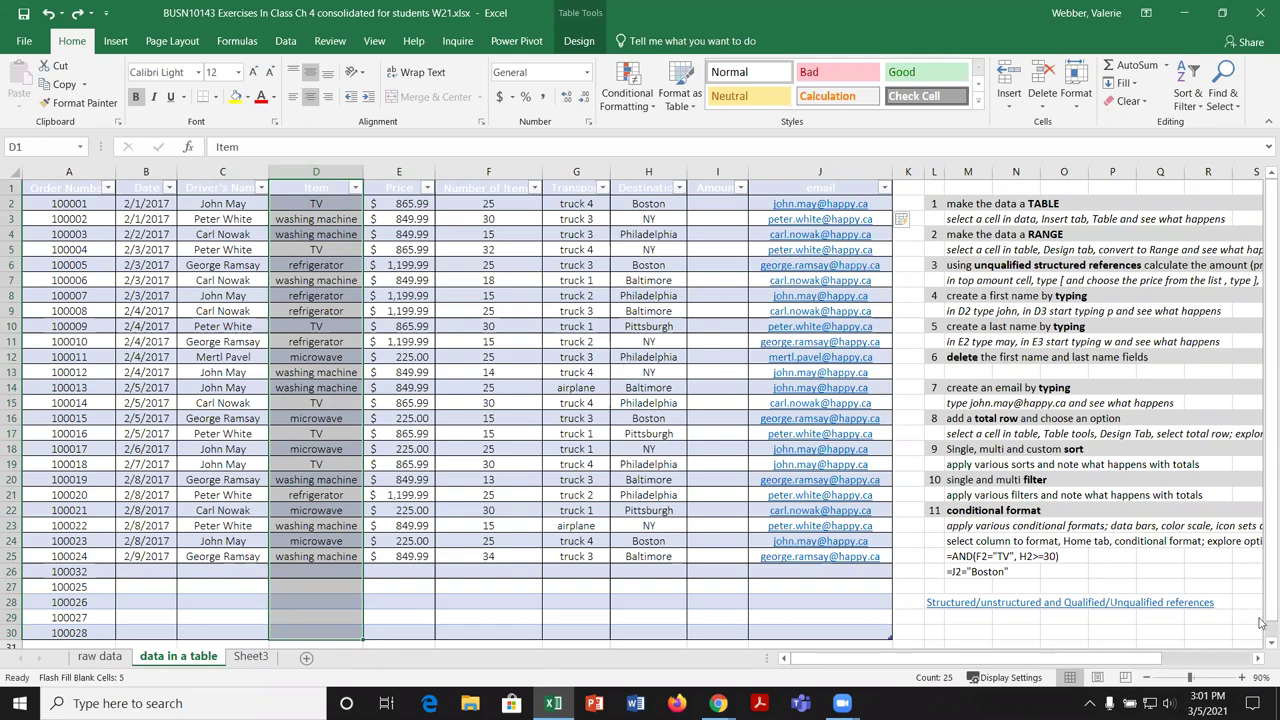
click(1241, 677)
click(1241, 677)
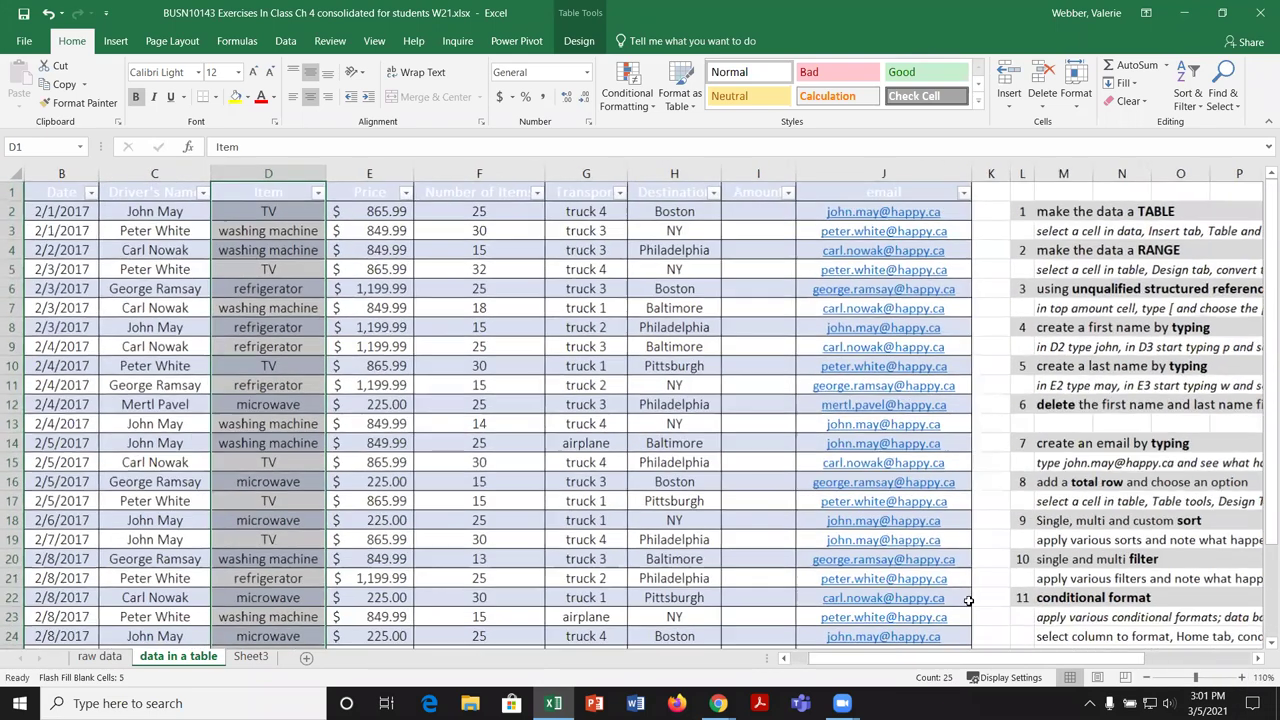
click(292, 186)
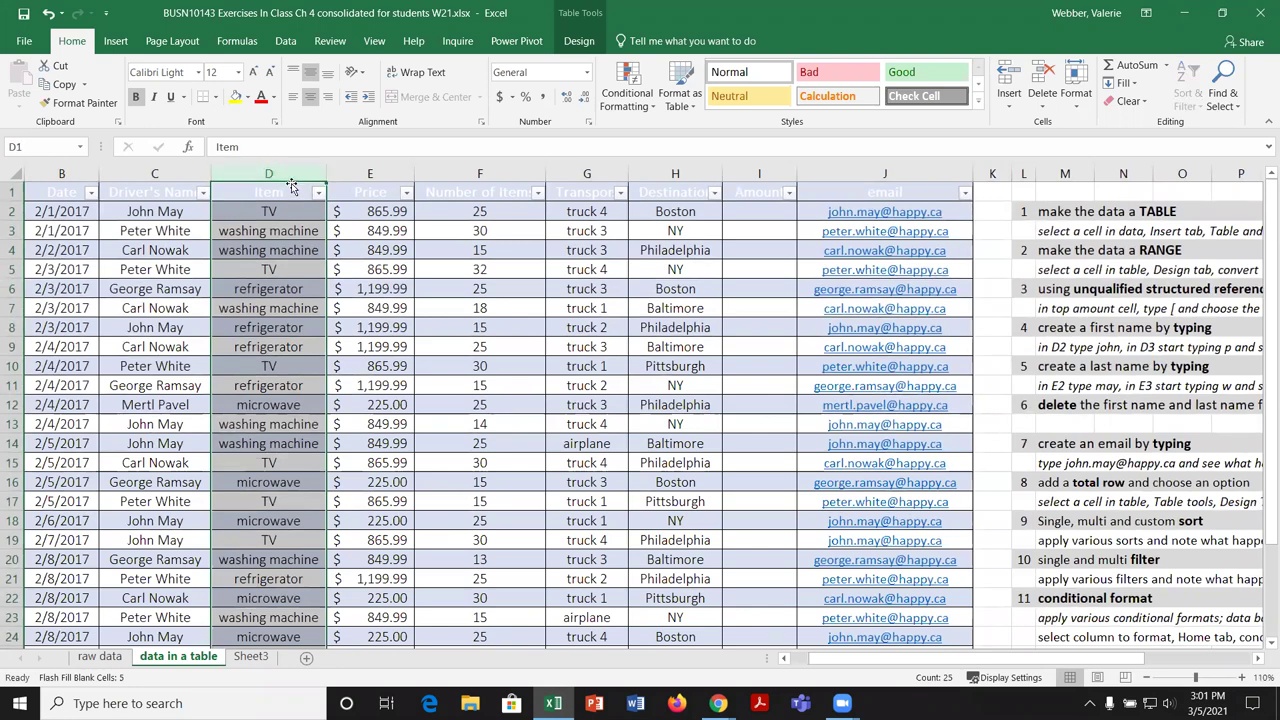
key(Down)
key(Down)
key(Down)
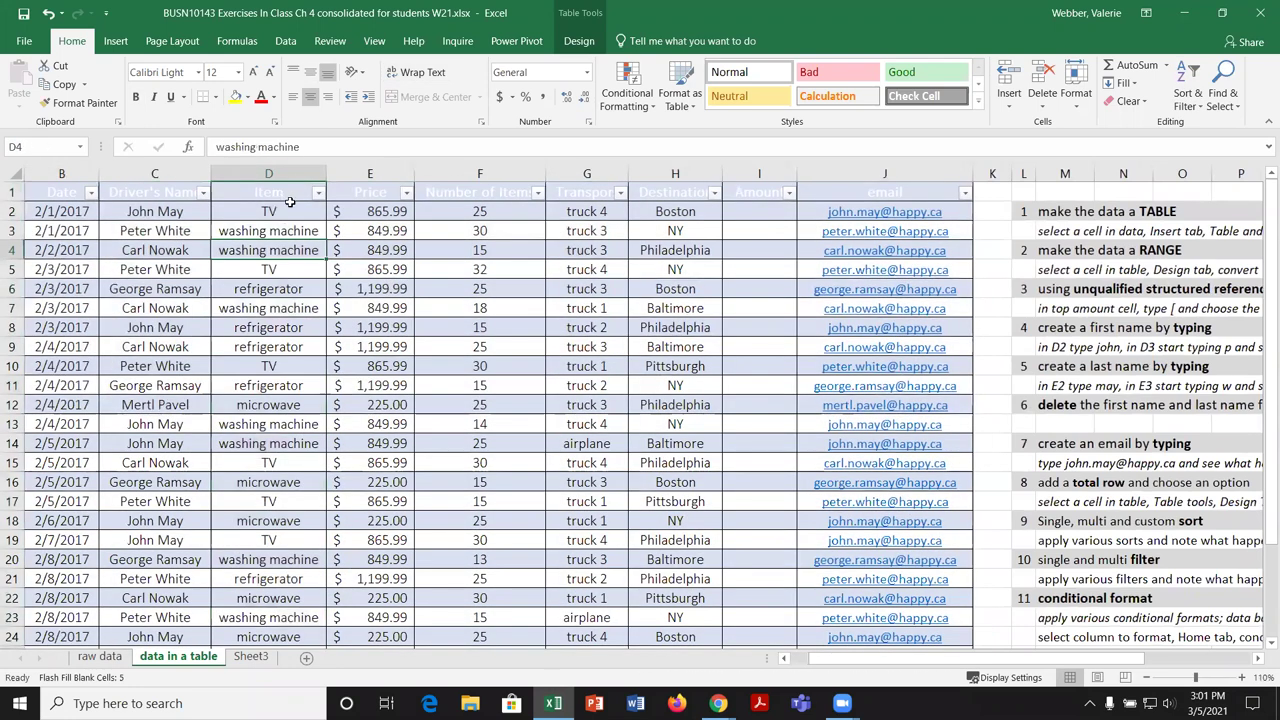
key(Up)
key(Up)
key(Up)
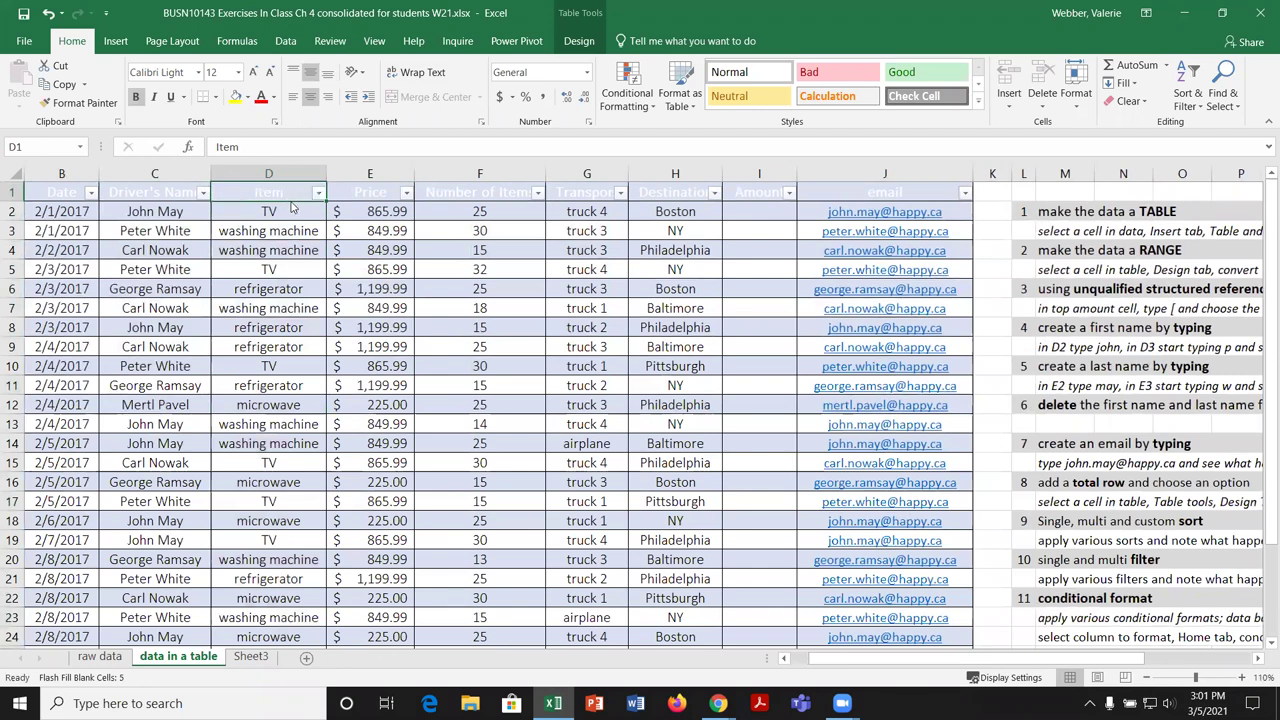
click(291, 202)
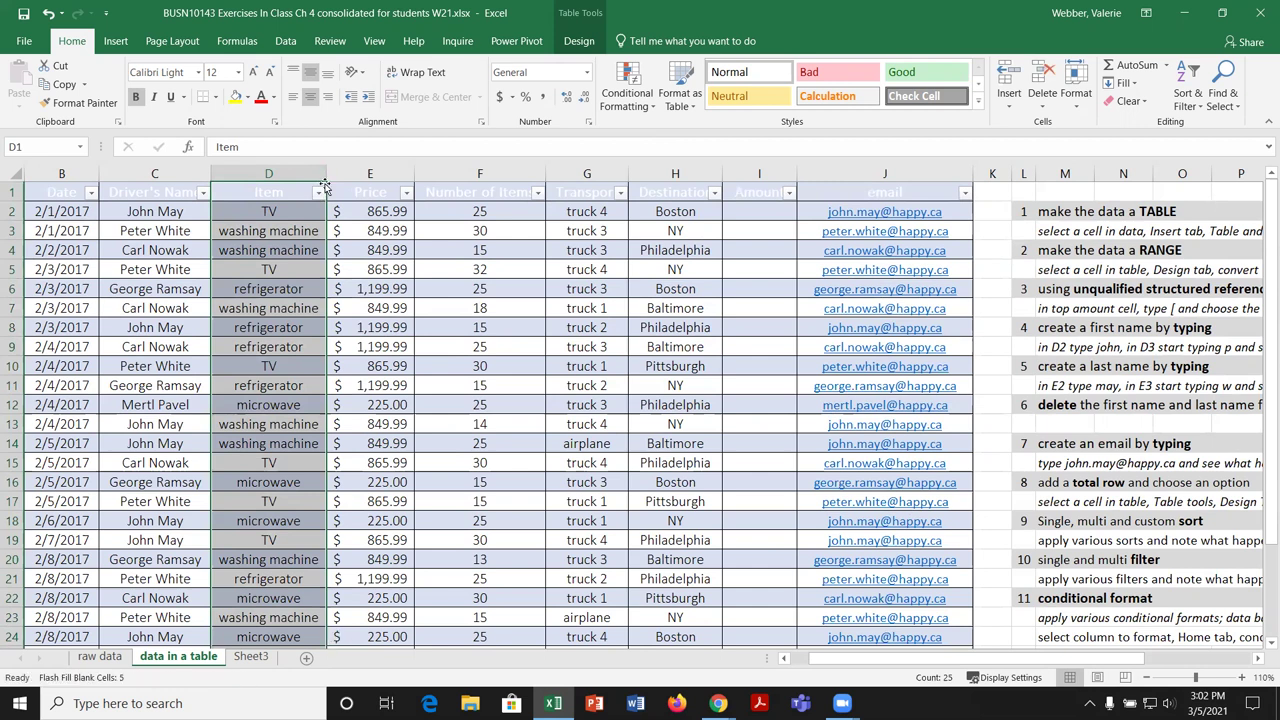
Step: Move the Item column between Transport and Destination, comparing with undo and redo
drag(322, 187, 620, 197)
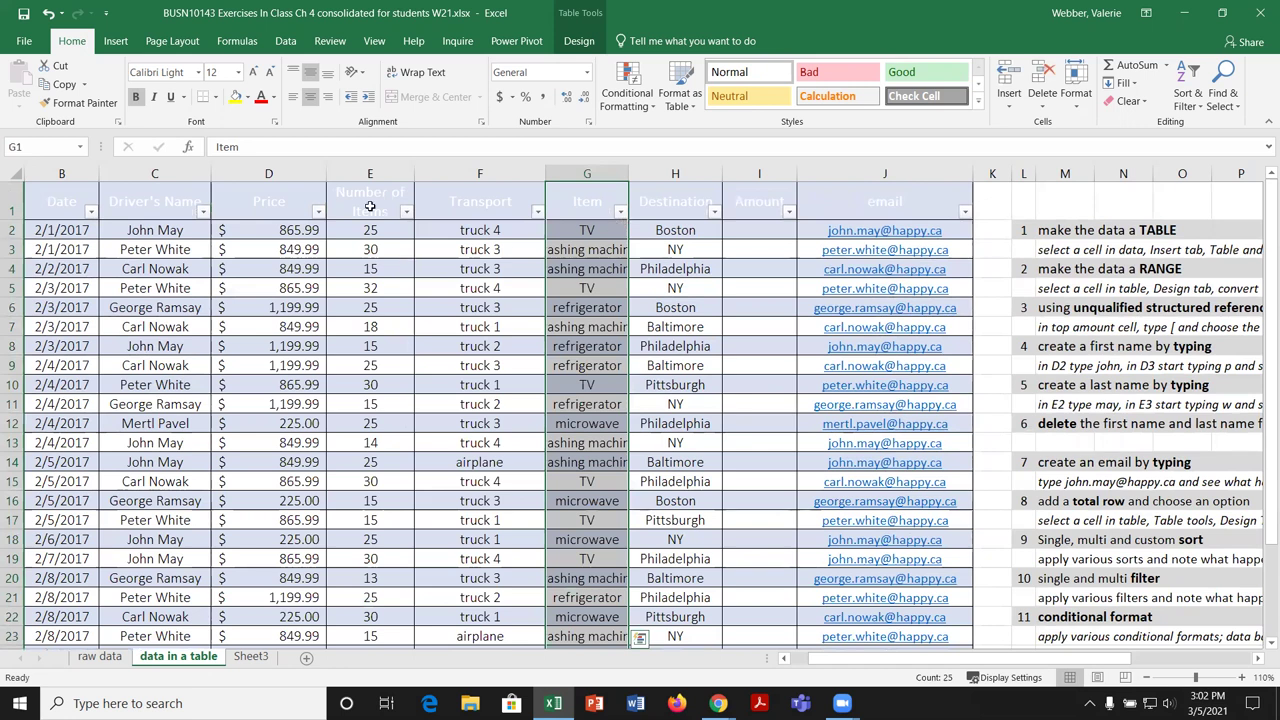
click(48, 14)
click(48, 14)
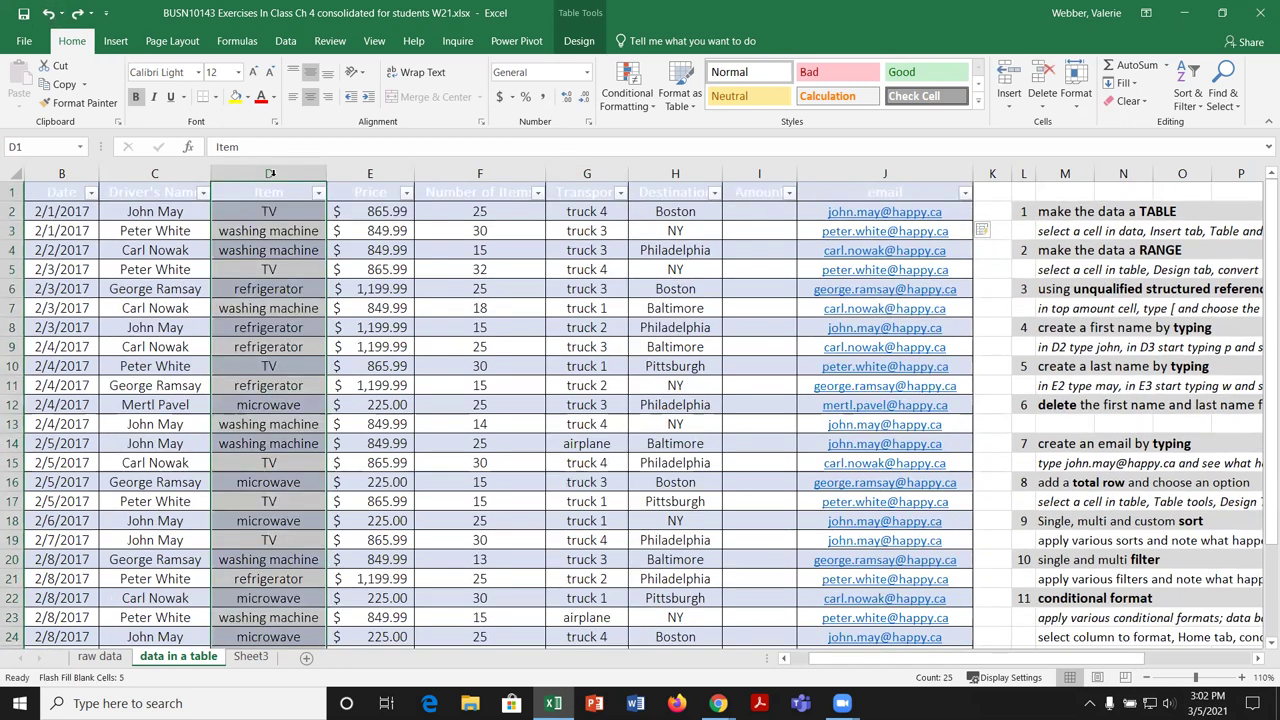
click(78, 14)
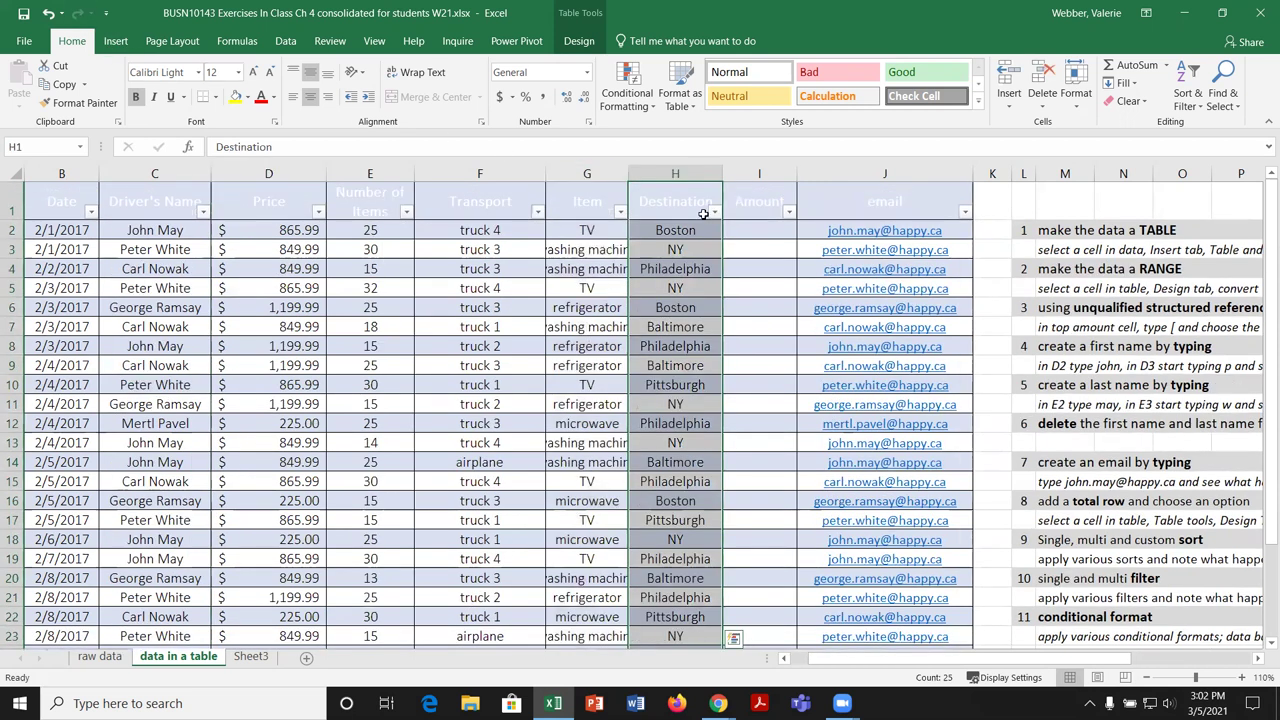
click(48, 14)
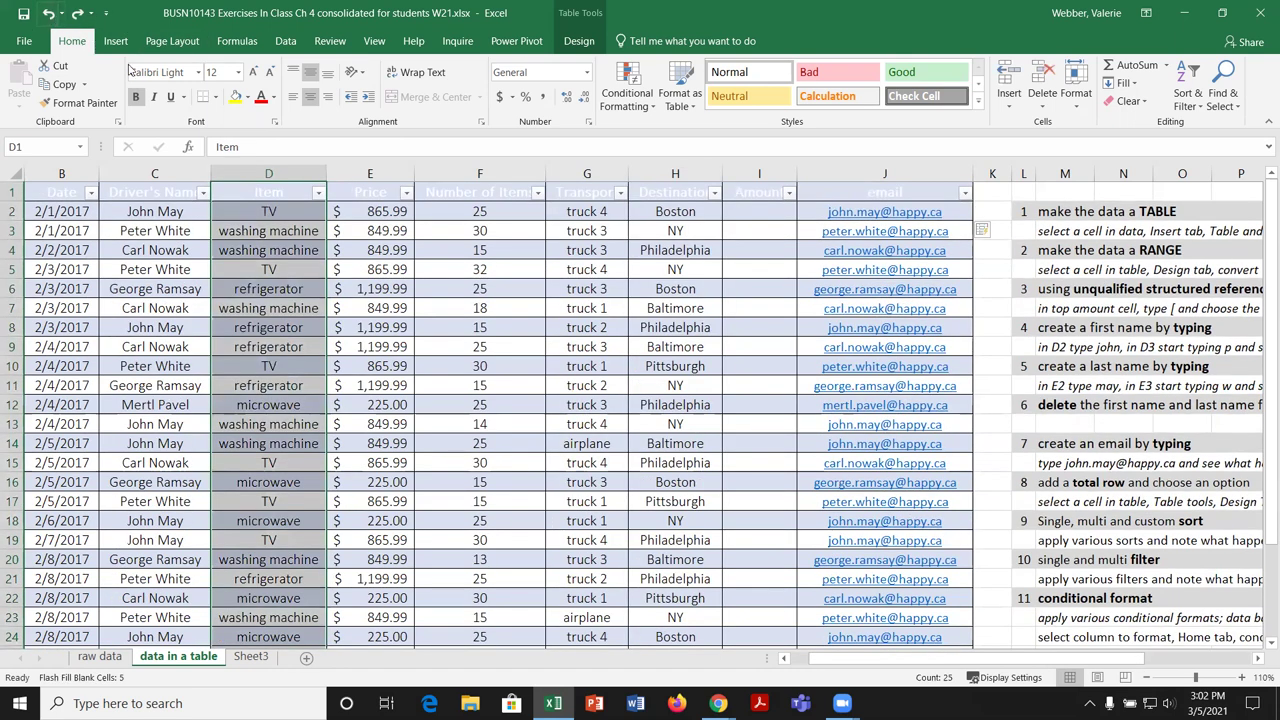
click(78, 14)
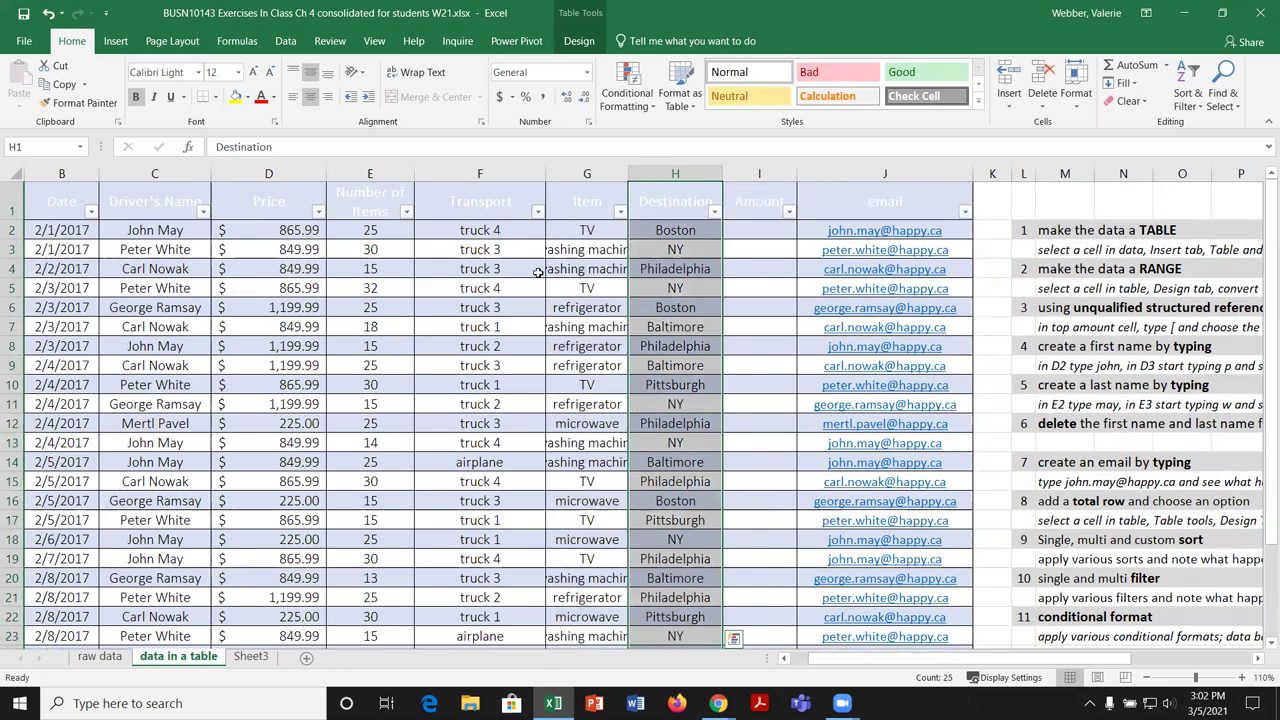
Step: Autofit column G, then undo repeatedly until Item is back in column D
click(585, 215)
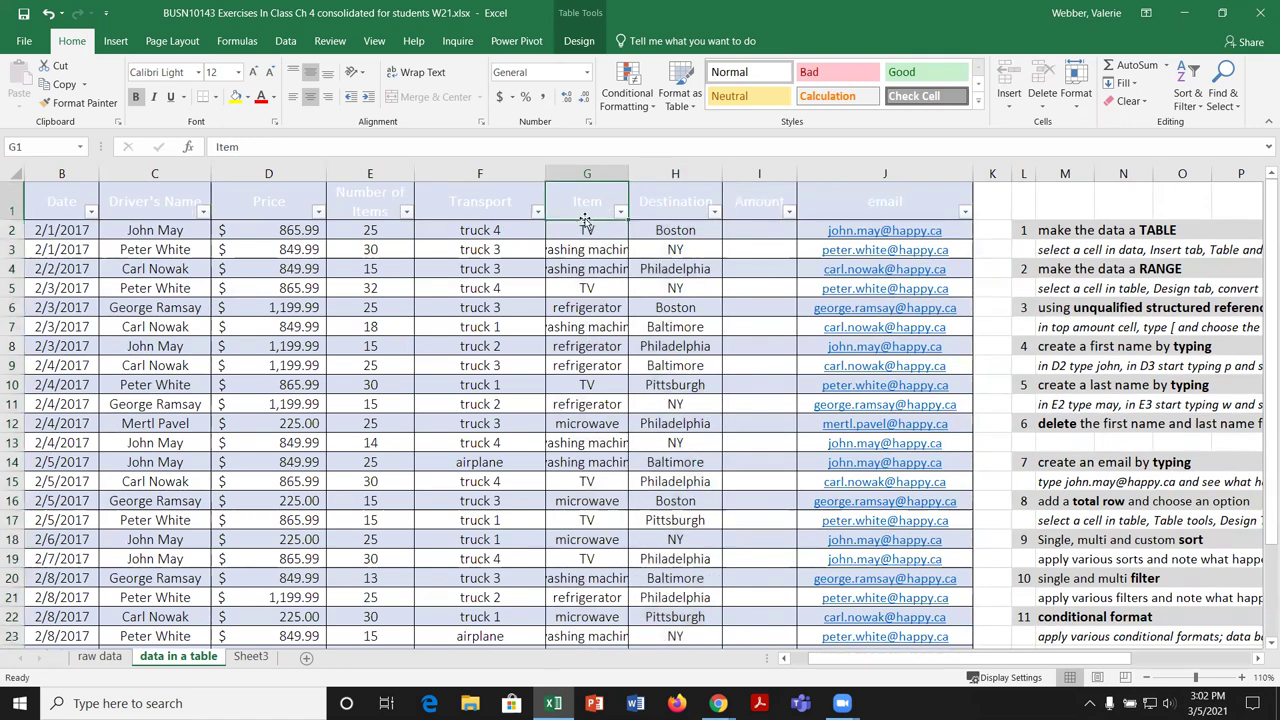
double_click(628, 172)
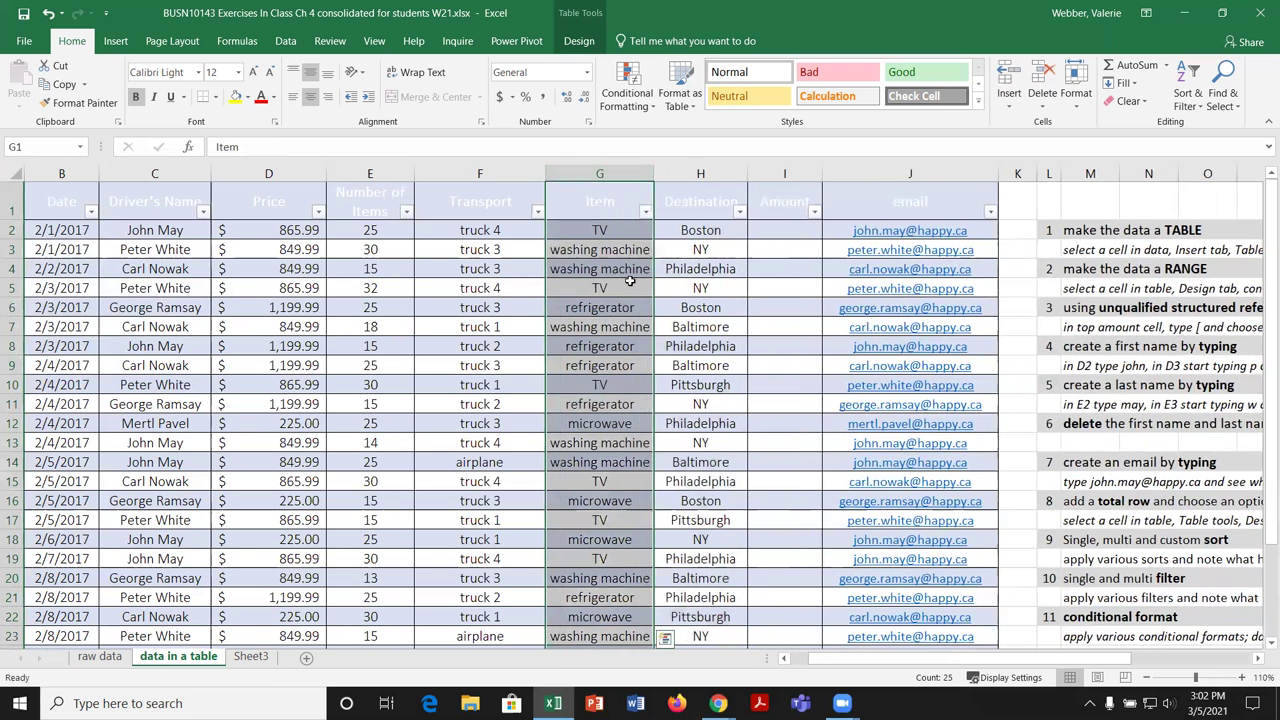
key(Escape)
click(48, 14)
click(48, 14)
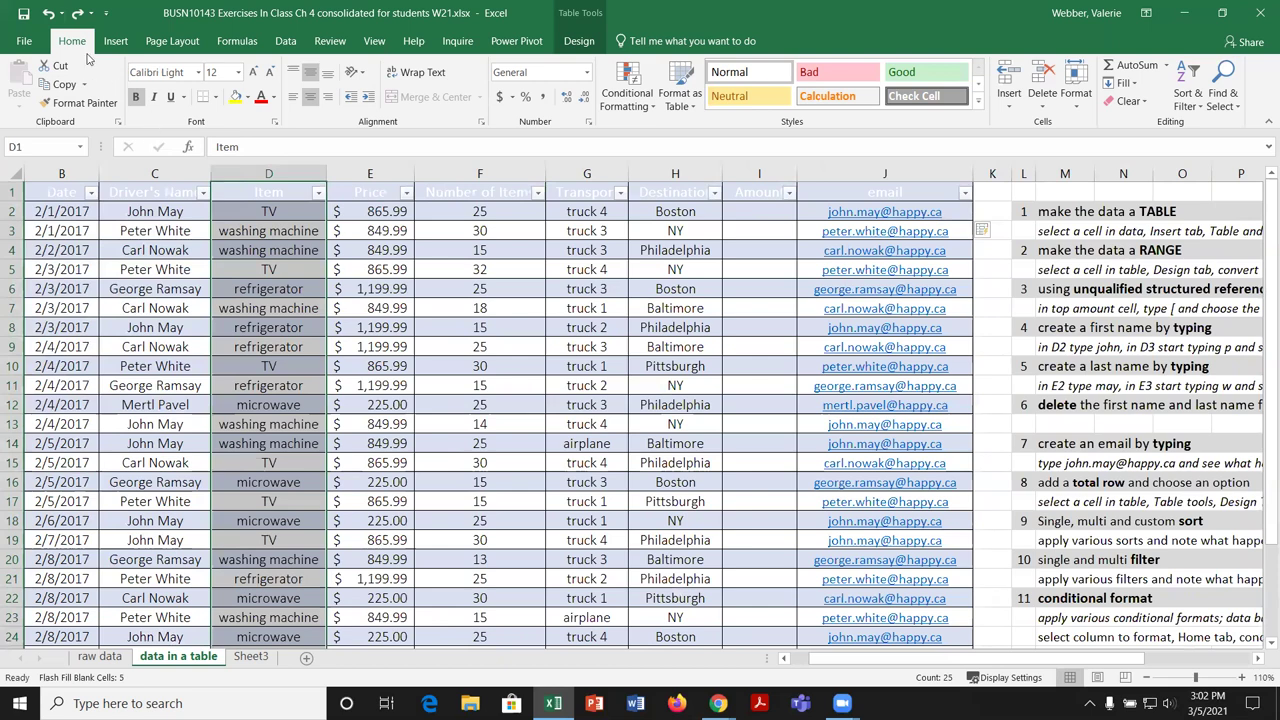
click(48, 14)
click(48, 14)
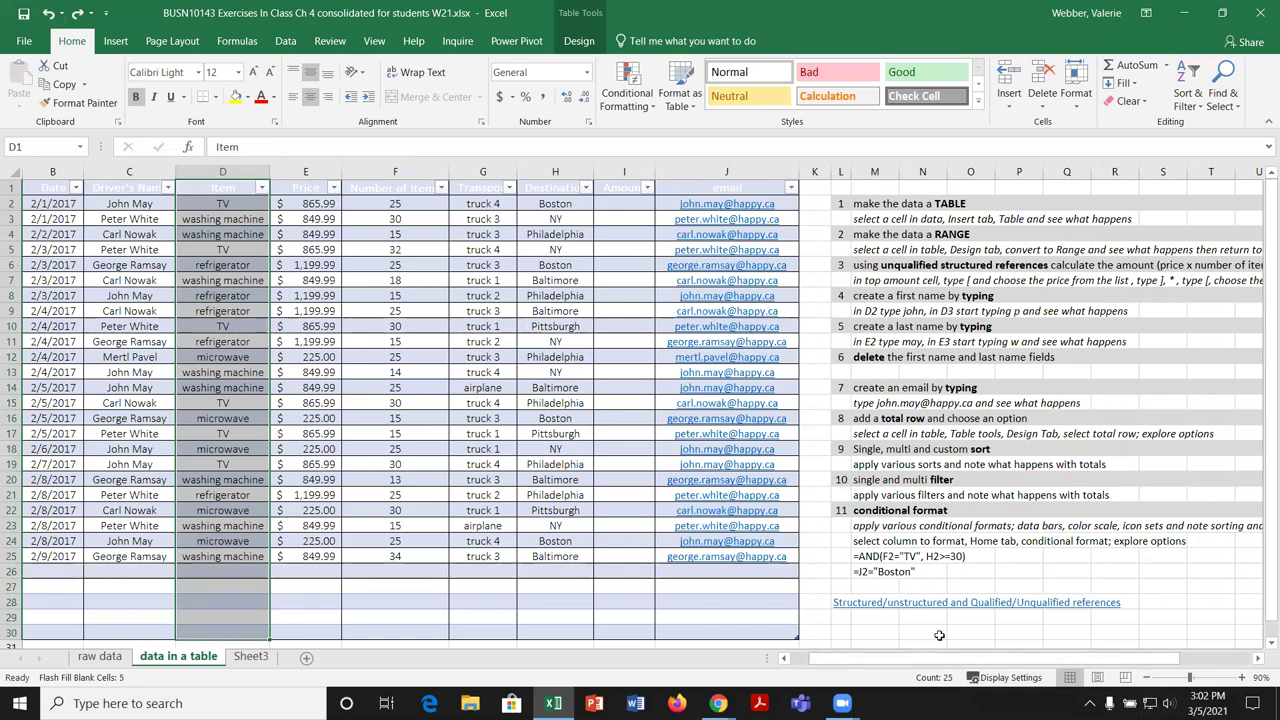
Step: Return to A1, zoom back to 100% and scroll down to view the table through row 30
key(ctrl+Home)
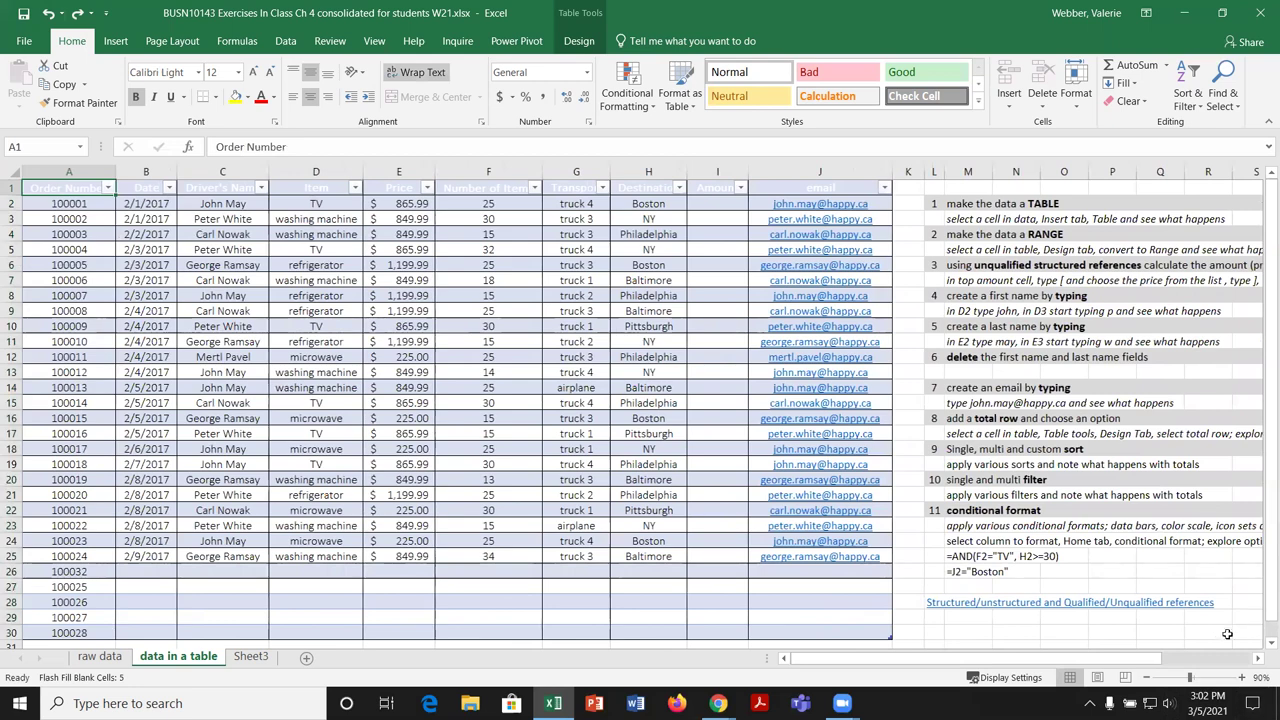
click(1241, 677)
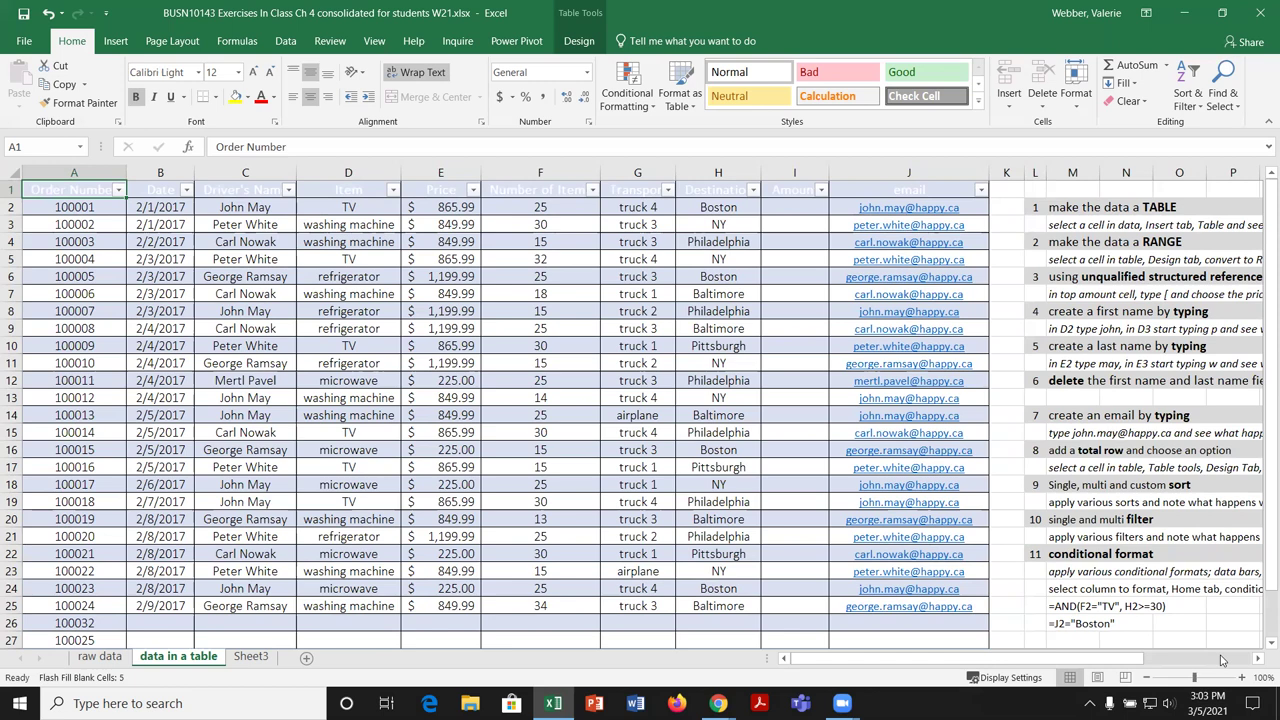
scroll(1200, 590, down, 2)
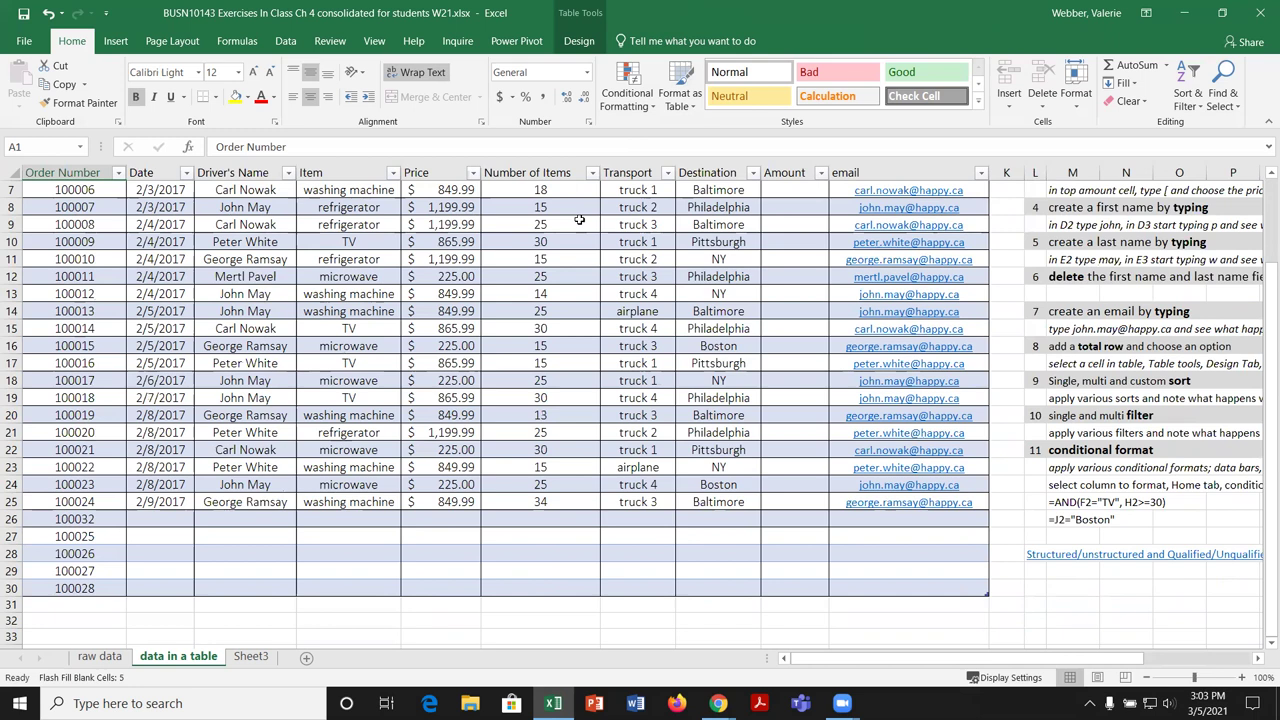
click(552, 263)
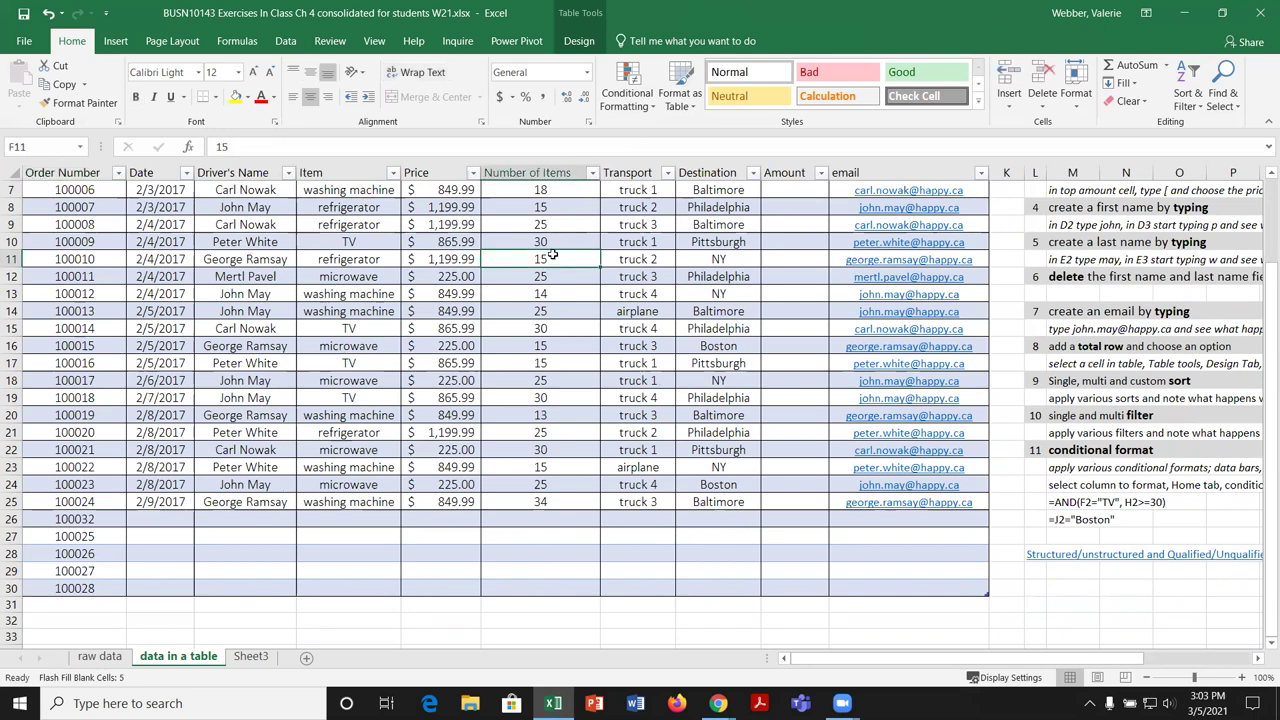
Step: Show the Table Design options and select the order numbers in A26:A30
click(580, 42)
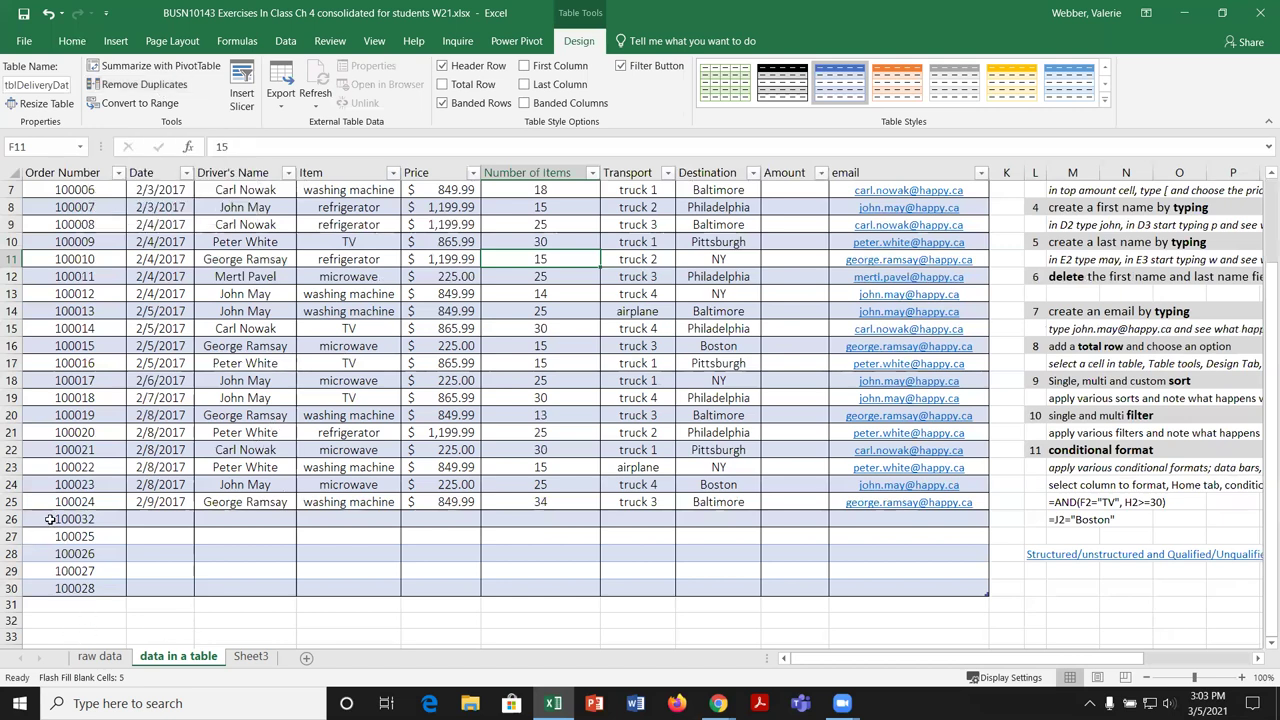
drag(50, 519, 65, 590)
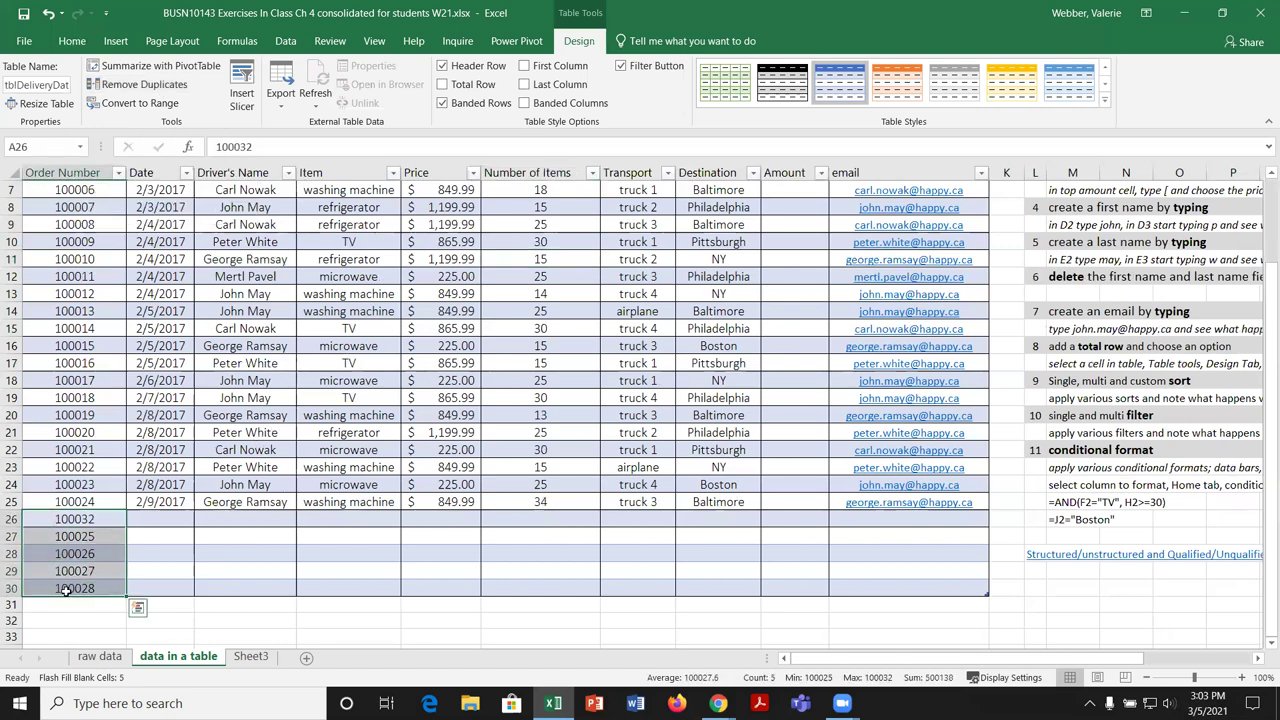
Step: Copy the order numbers in A26:A30 and paste them into A31:A35
key(ctrl+c)
click(72, 604)
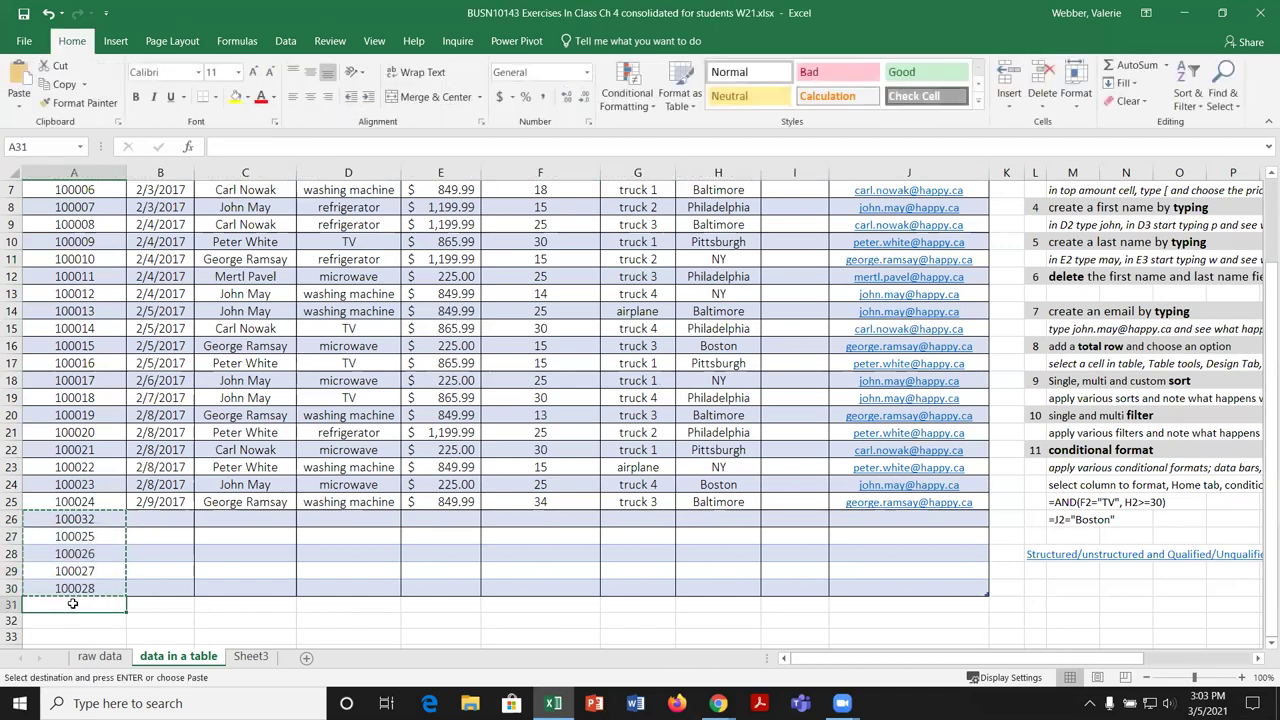
key(ctrl+v)
key(ctrl)
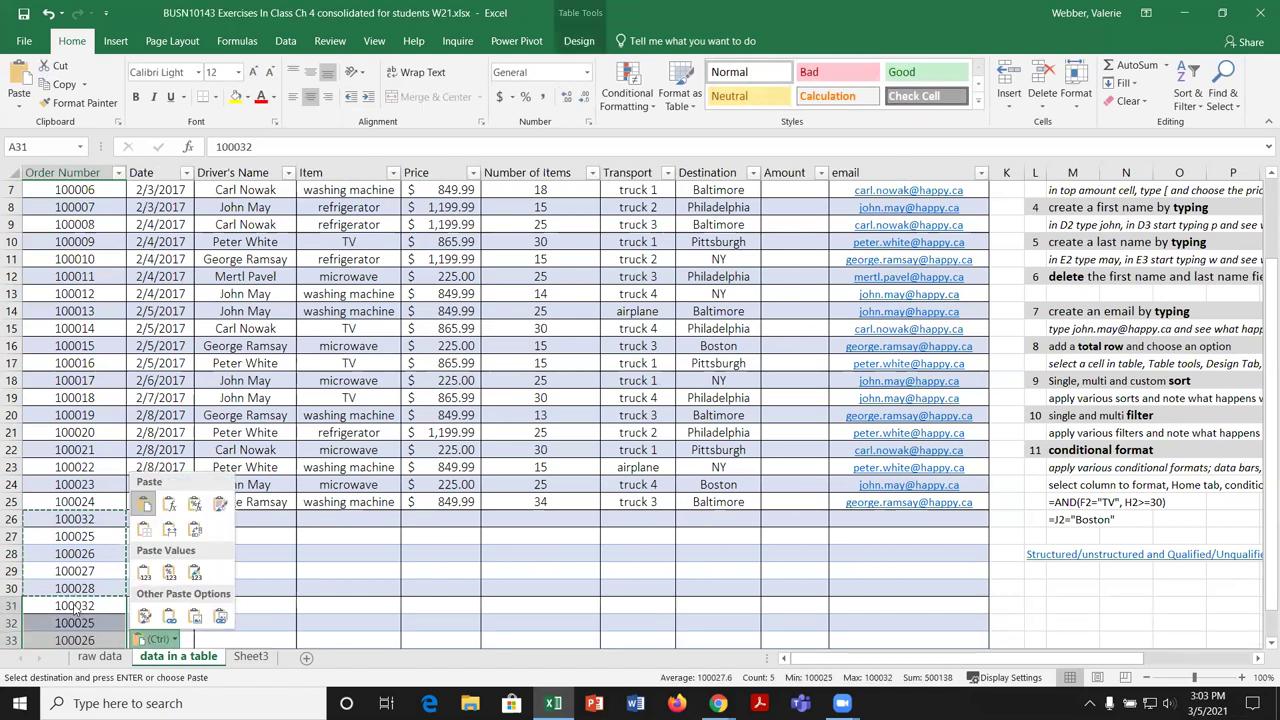
key(Escape)
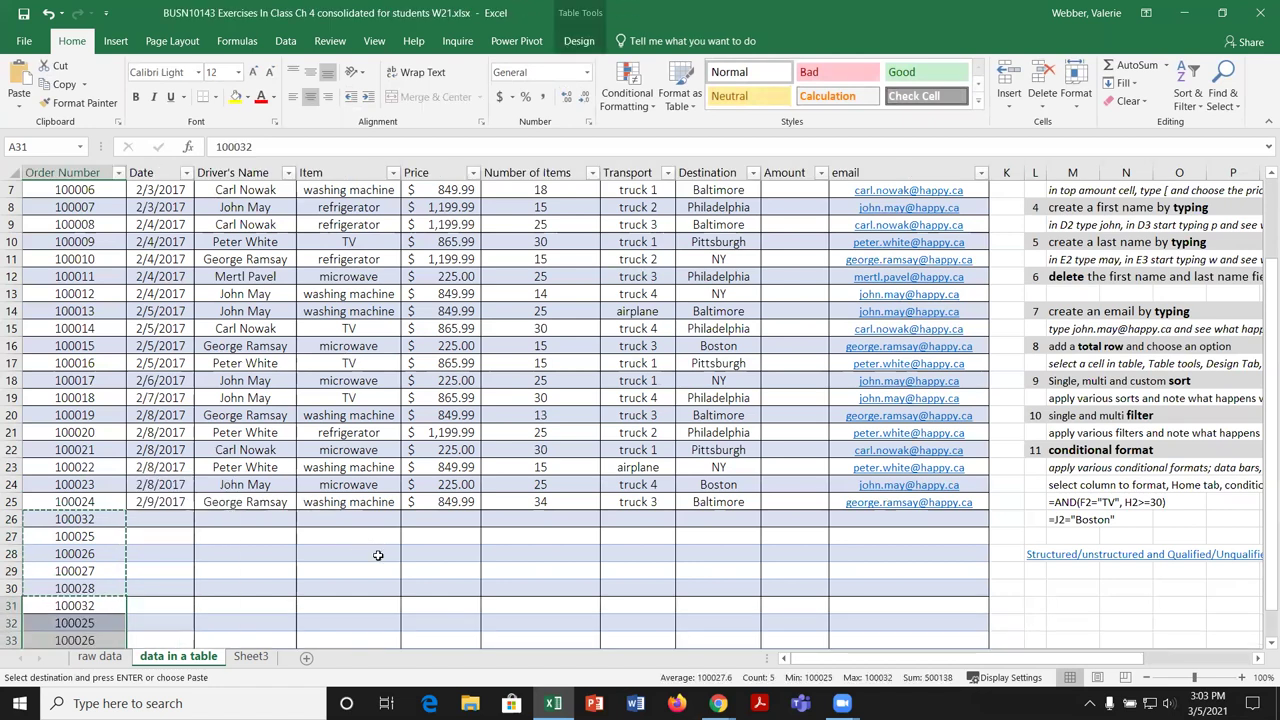
scroll(378, 555, down, 1)
key(Escape)
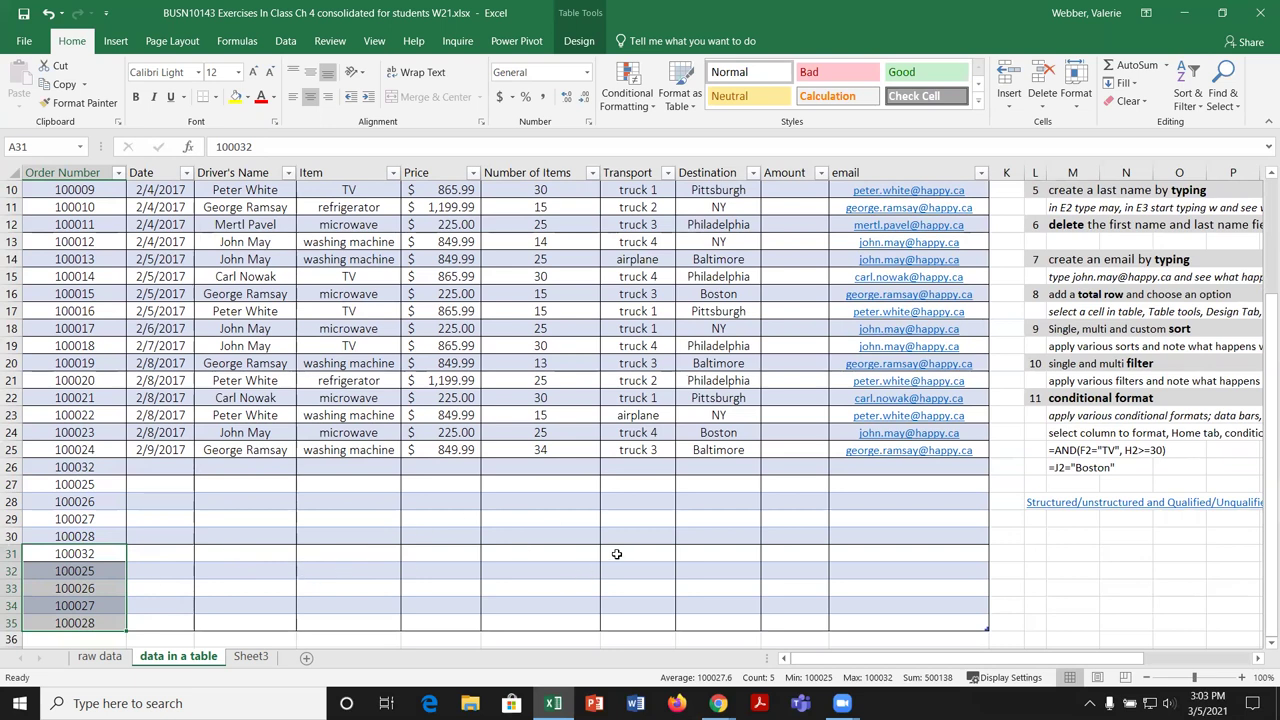
scroll(614, 554, down, 2)
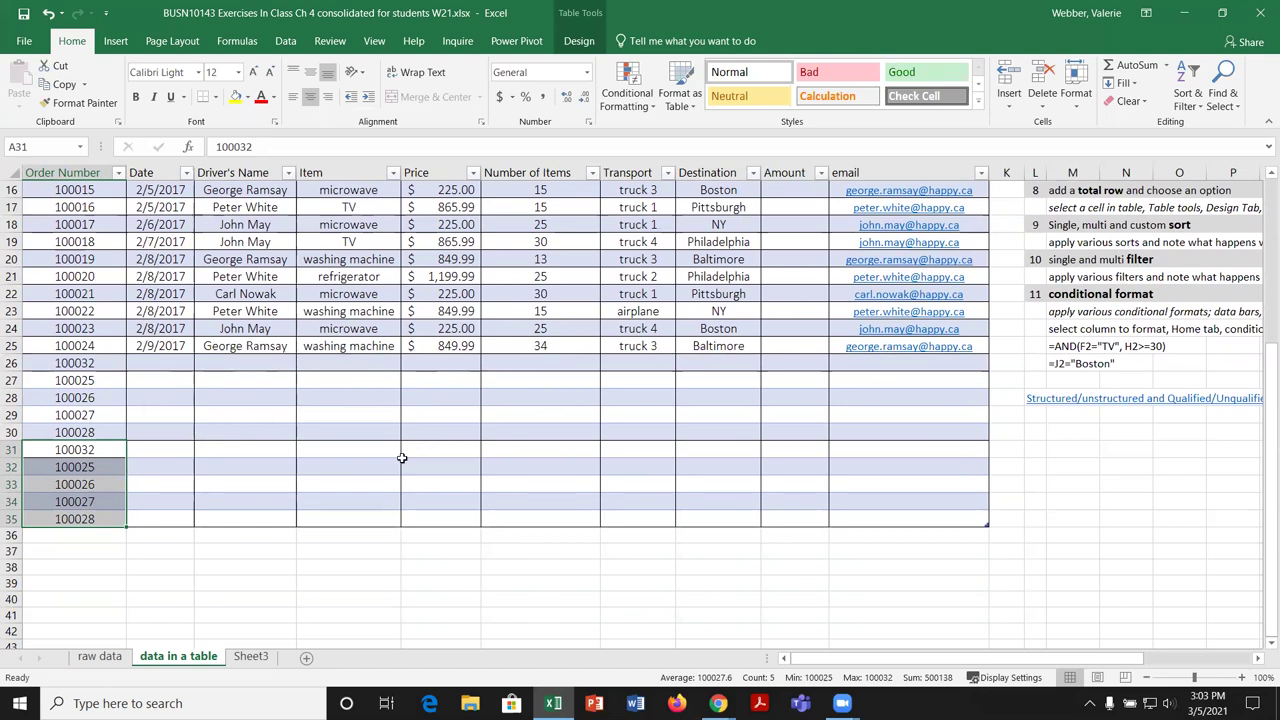
scroll(415, 400, up, 5)
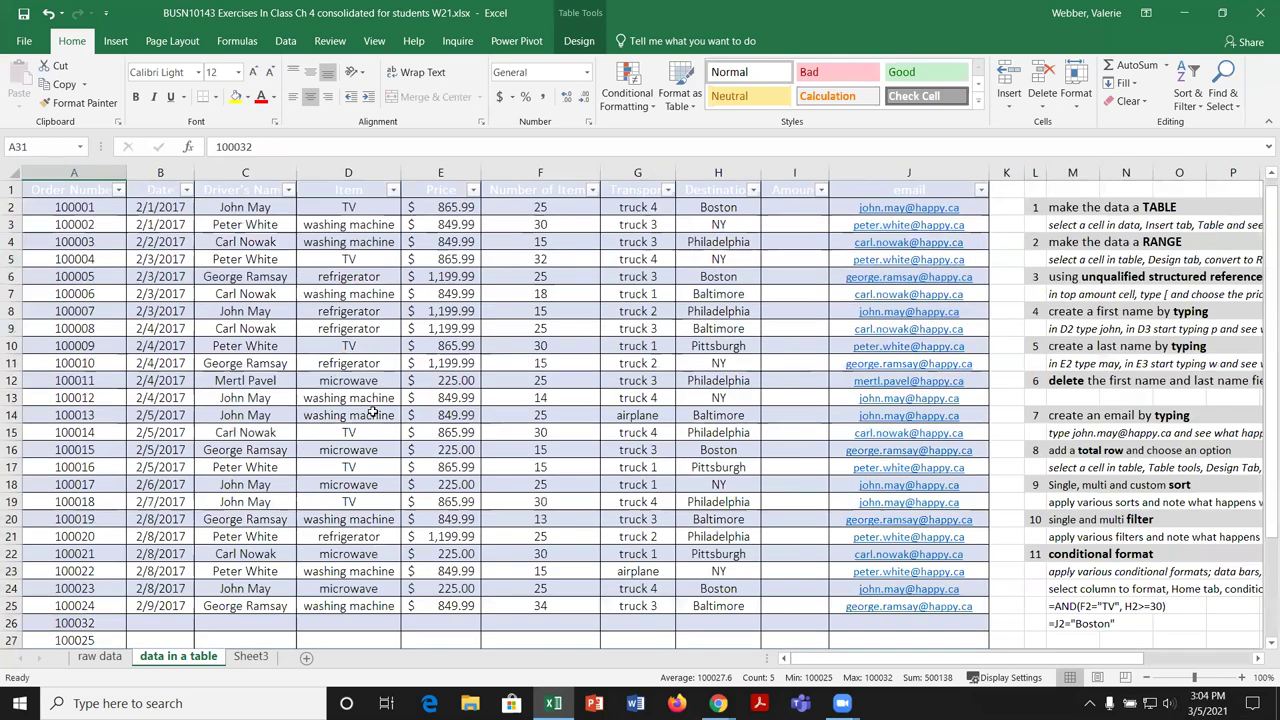
Step: Run Remove Duplicates on tblDeliveryData across all columns and confirm the result
click(82, 201)
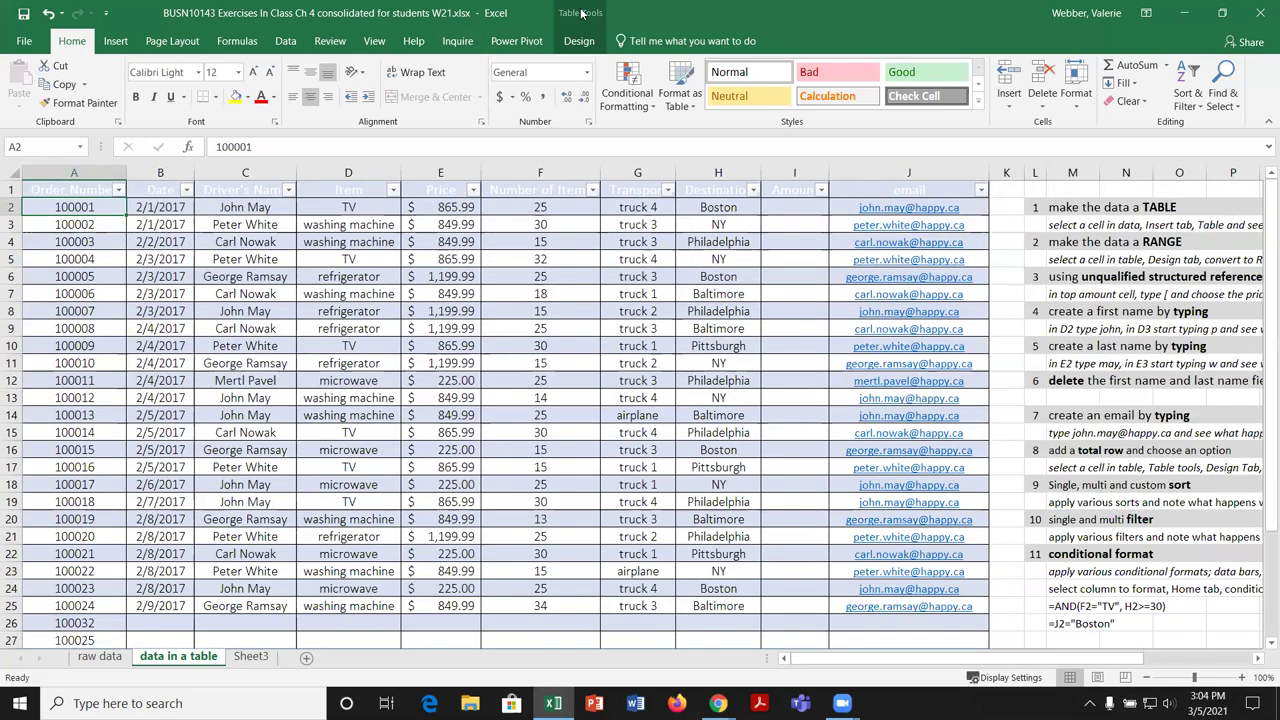
click(579, 41)
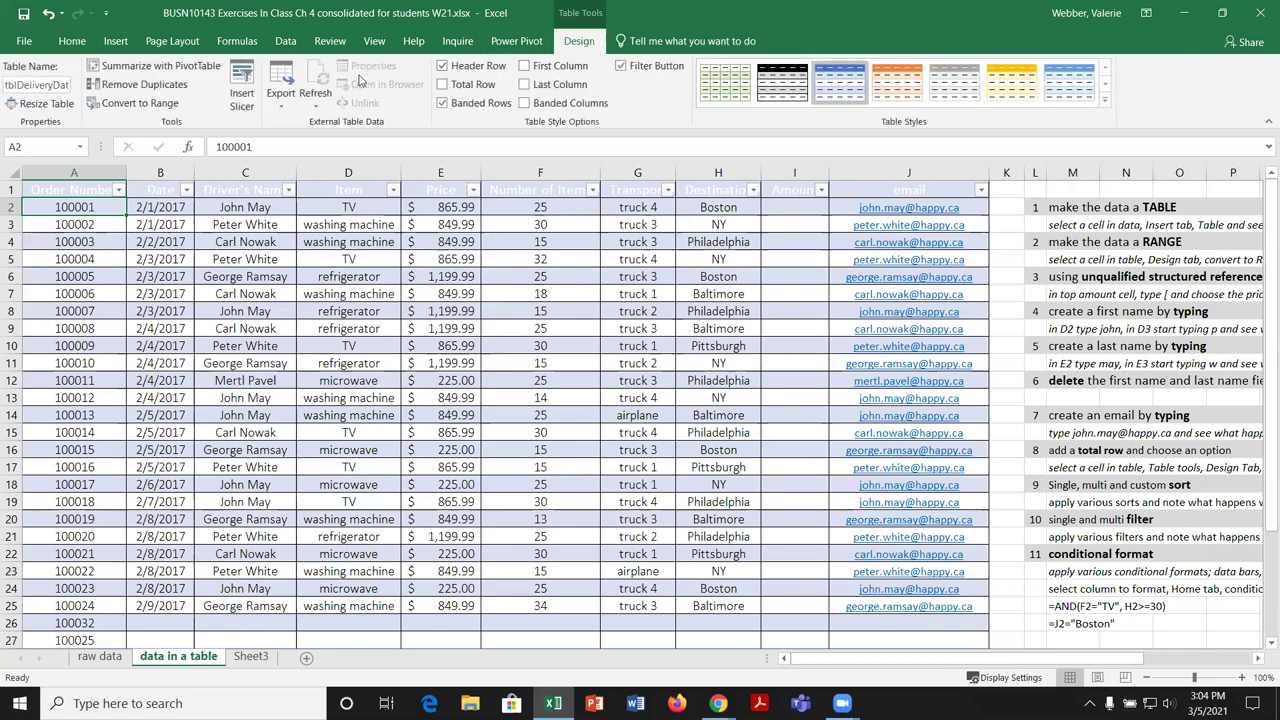
click(144, 85)
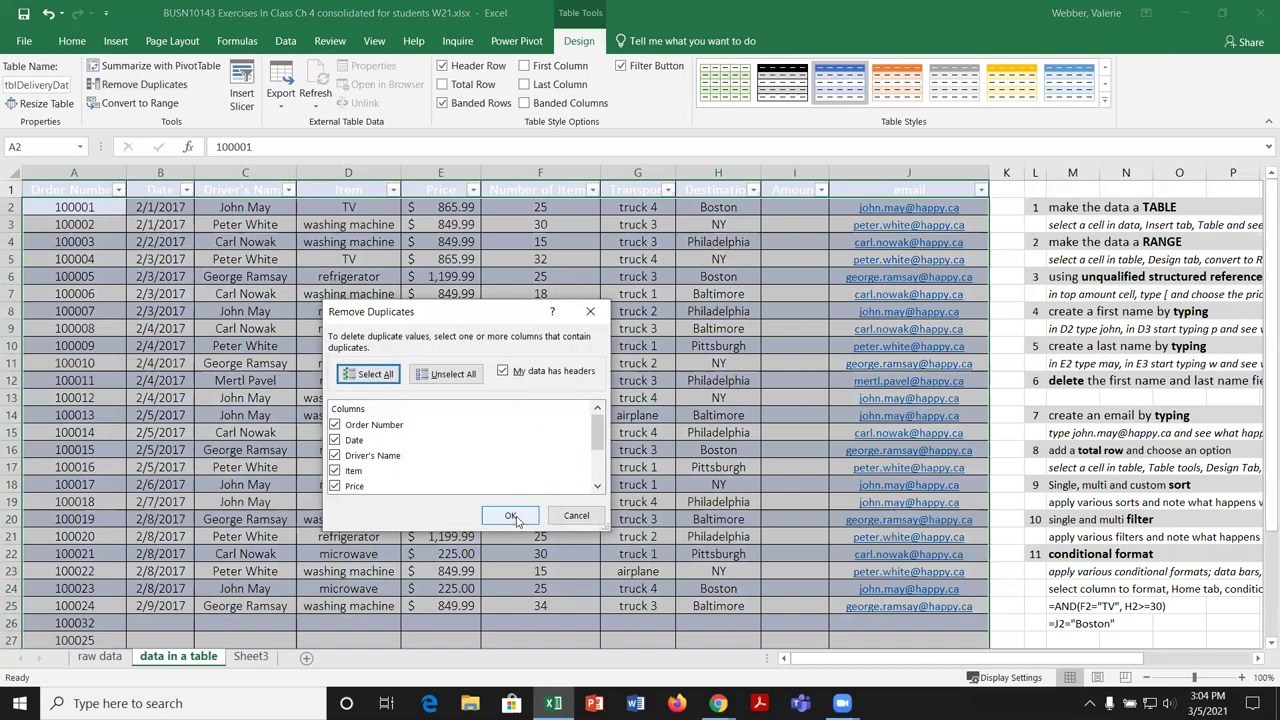
click(511, 516)
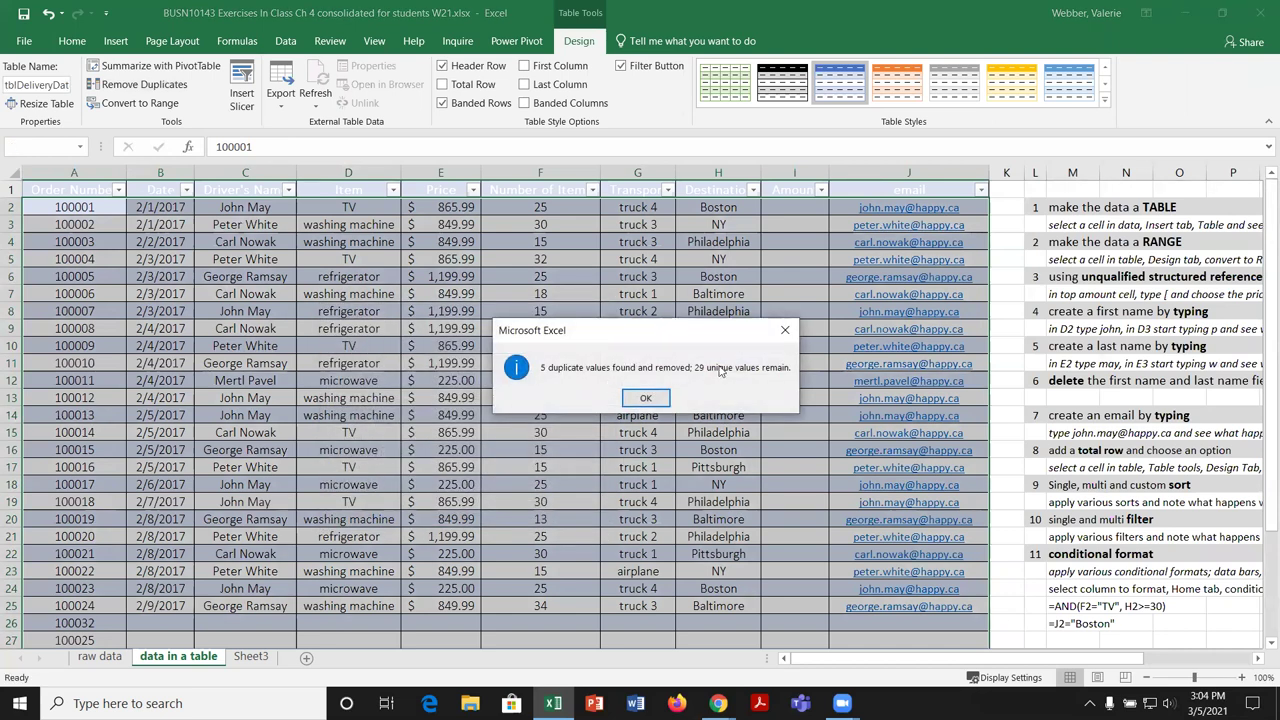
click(646, 399)
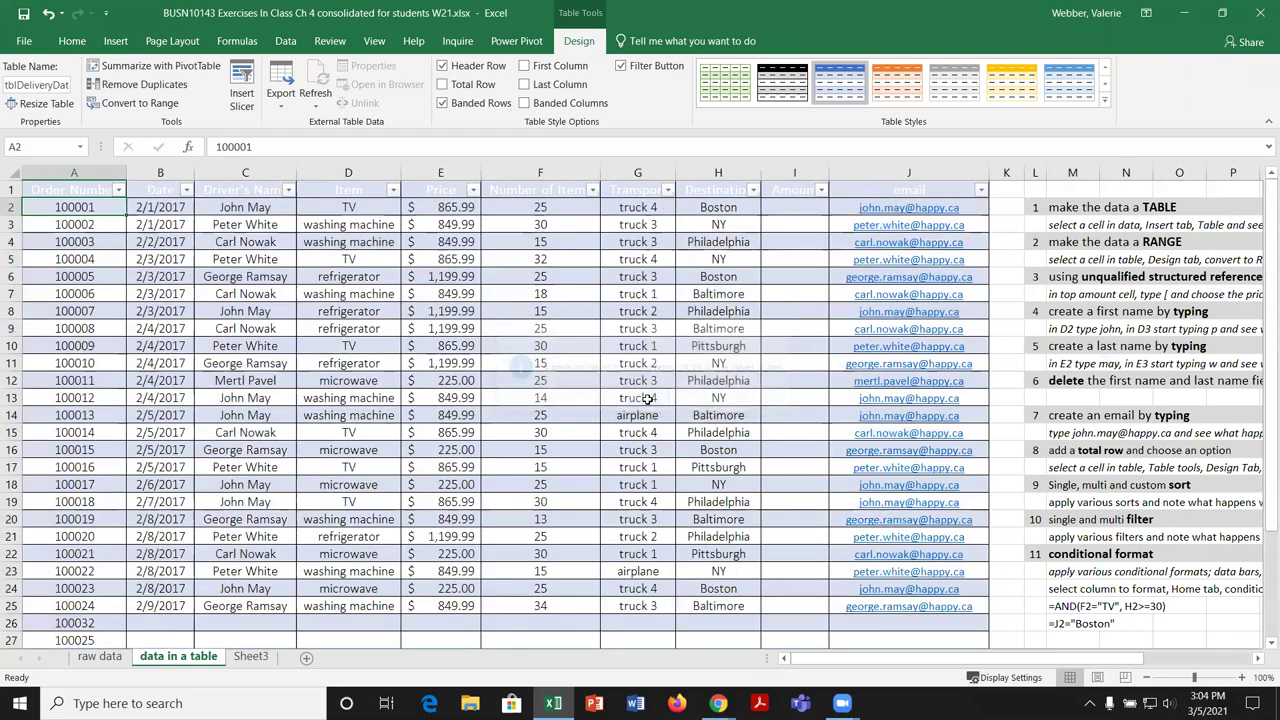
scroll(298, 487, down, 2)
scroll(298, 487, down, 1)
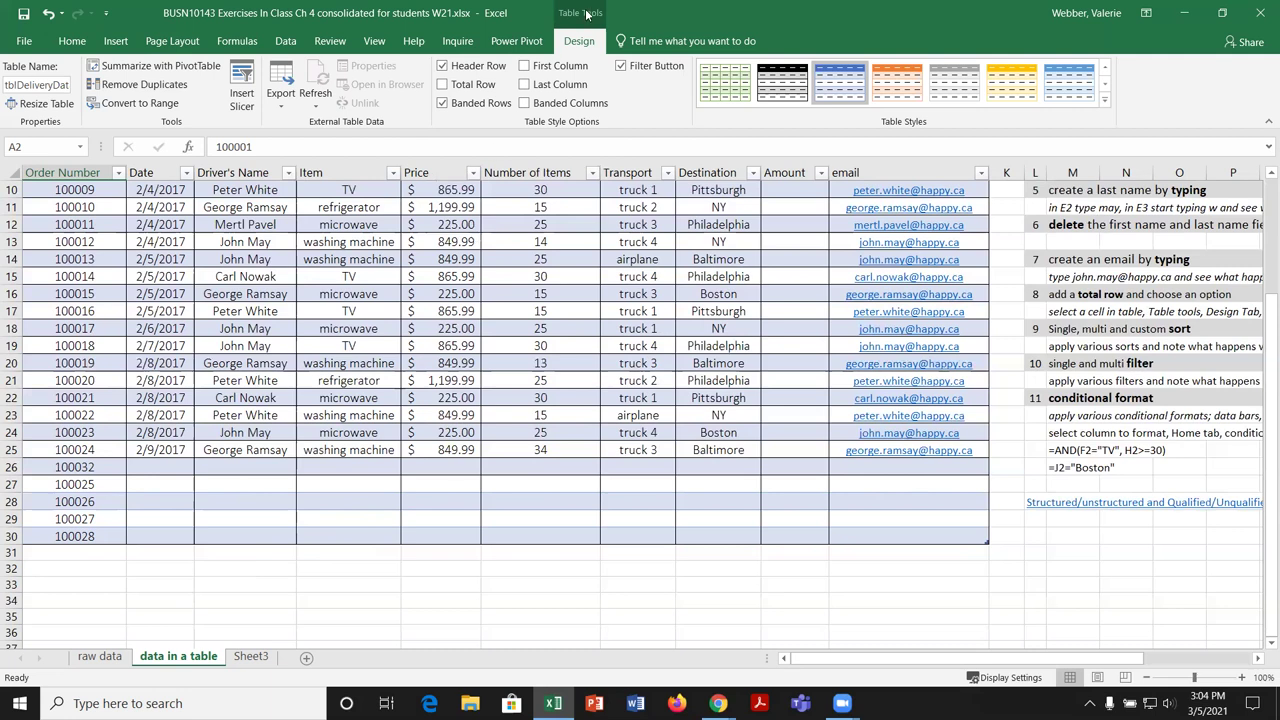
Step: Add a Total row and set the Driver's Name total to Count (24)
click(443, 85)
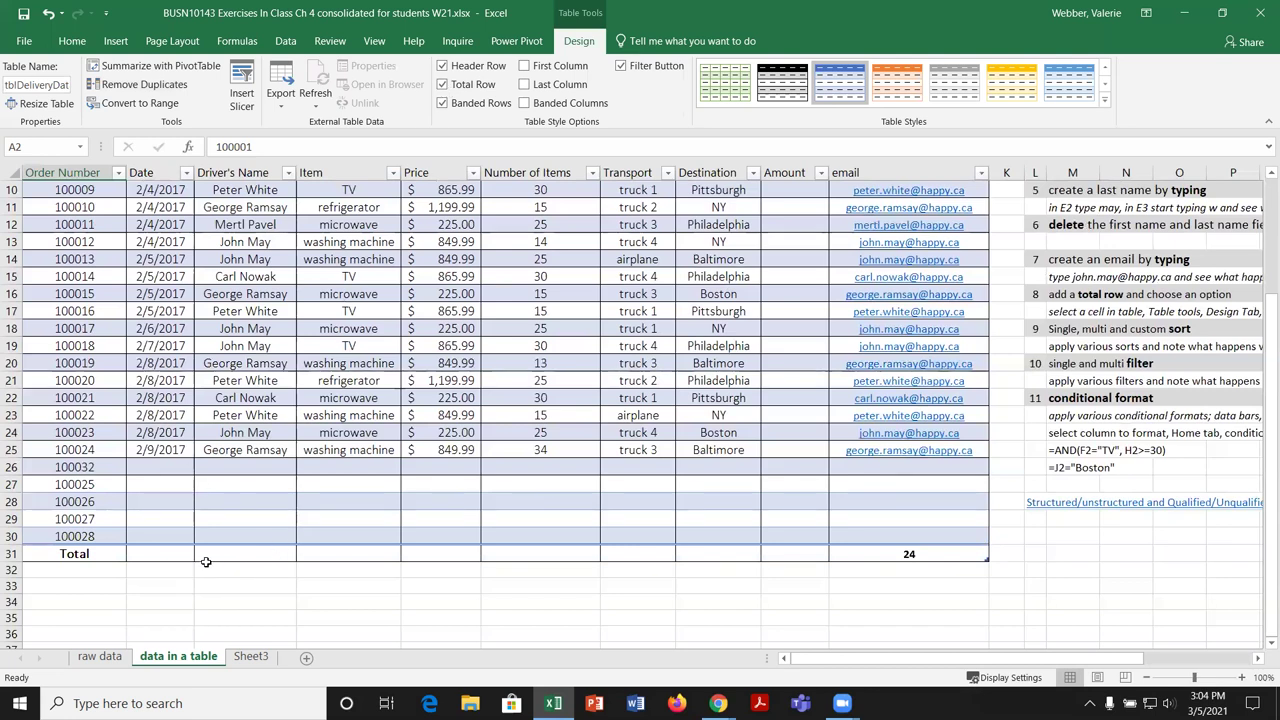
click(254, 555)
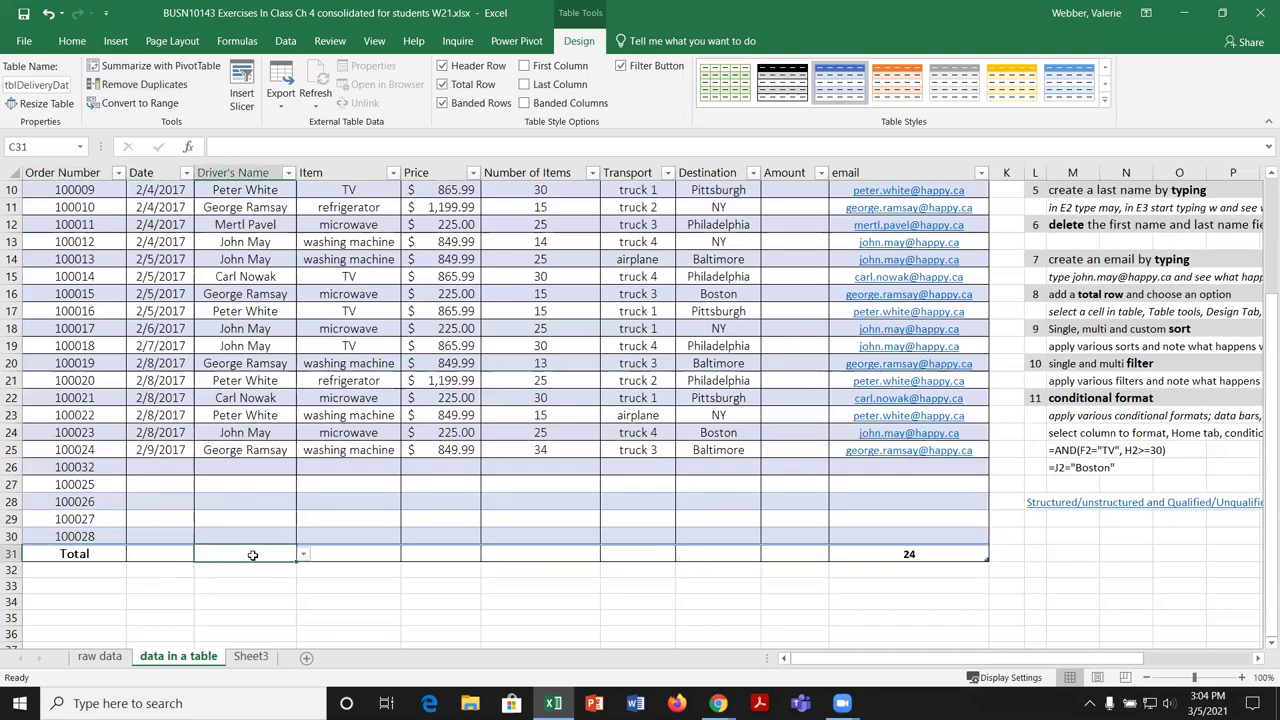
click(303, 557)
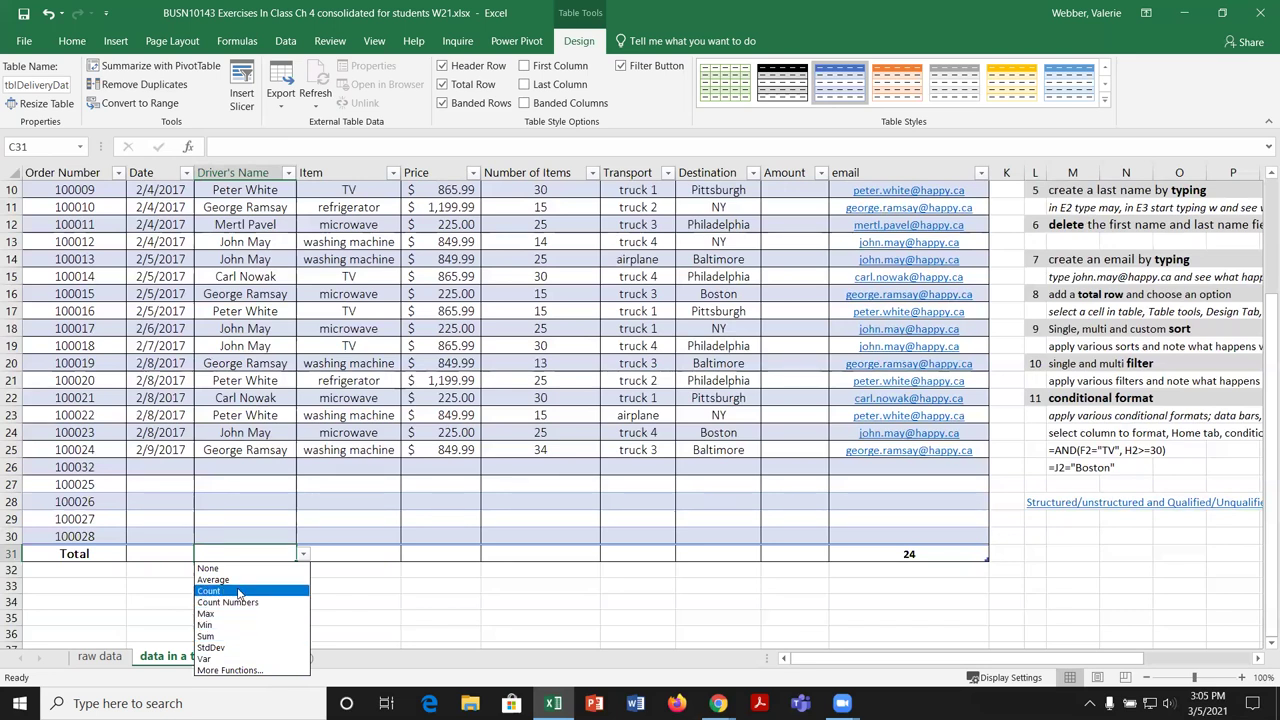
click(238, 589)
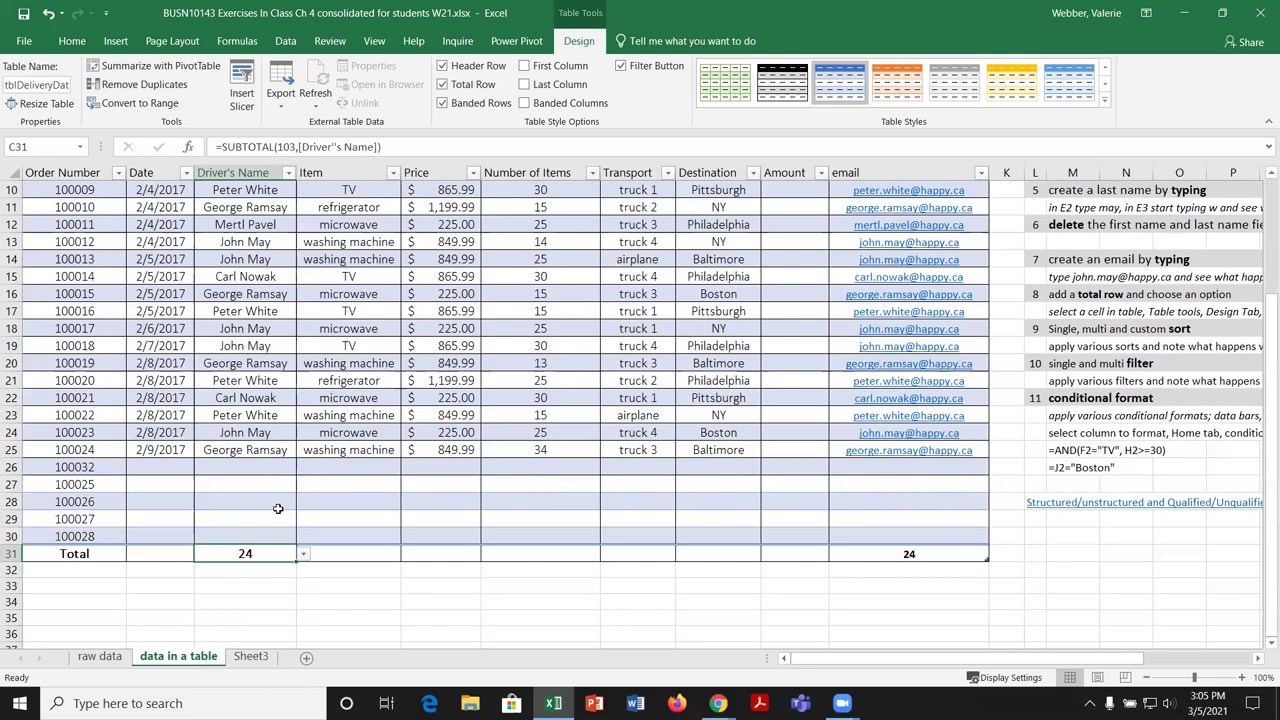
Step: Set the Total row to average Price ($796.70) and sum Number of Items (551), then select the last four item values
click(463, 553)
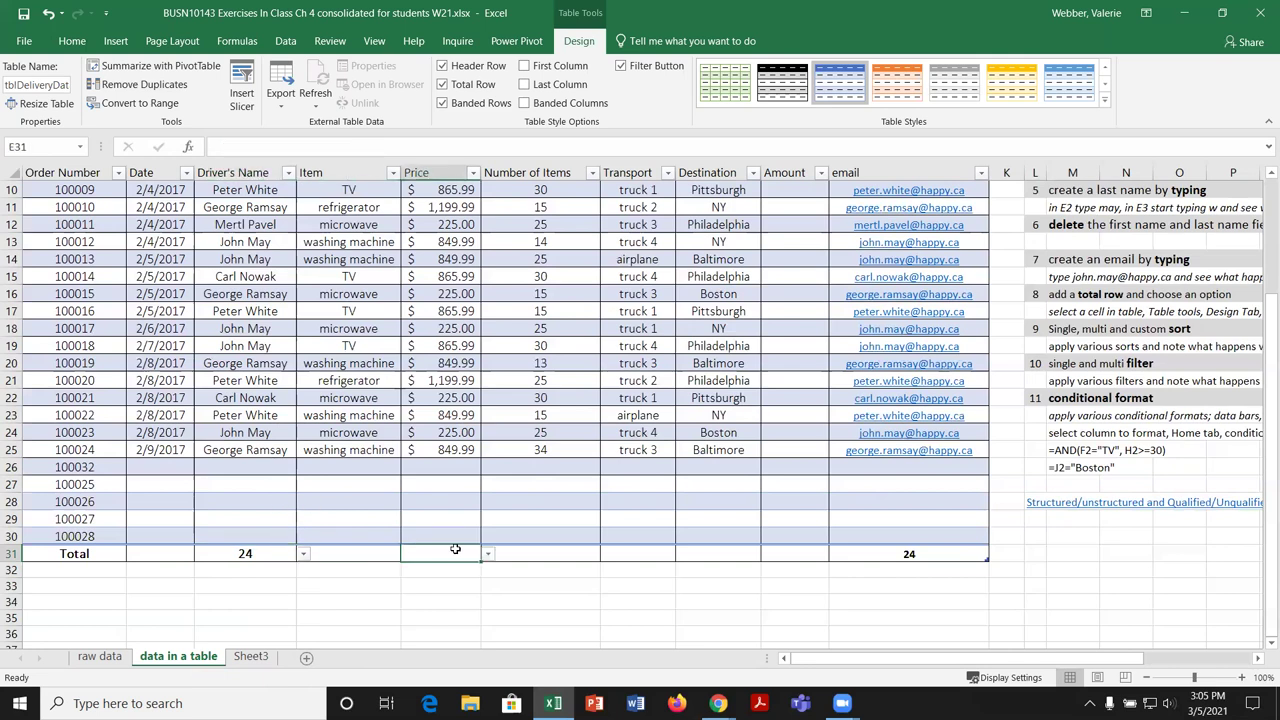
click(489, 556)
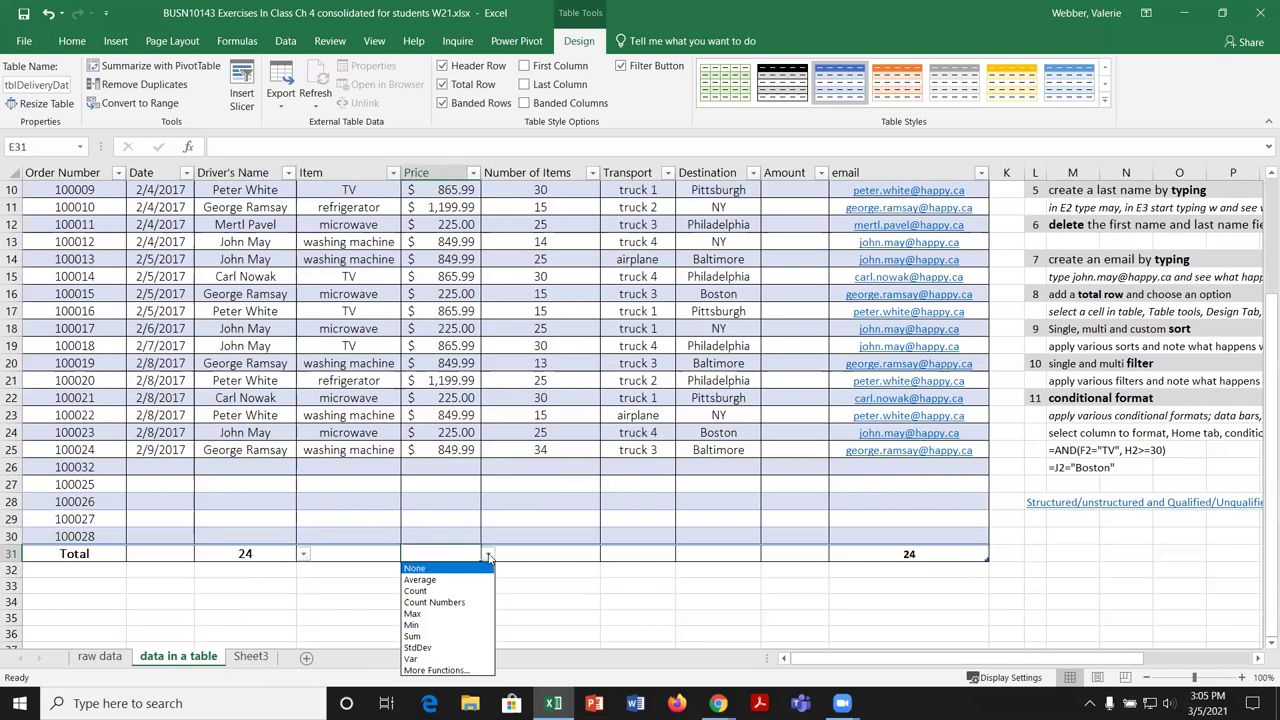
click(420, 580)
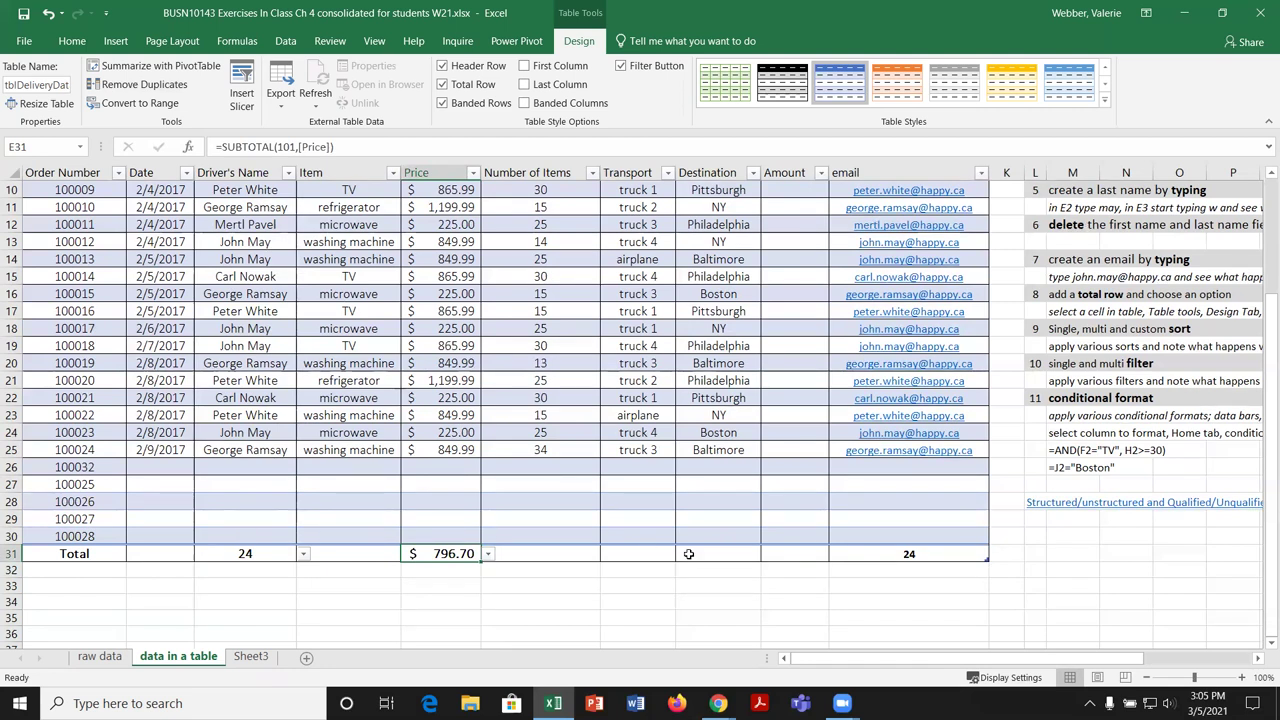
click(556, 556)
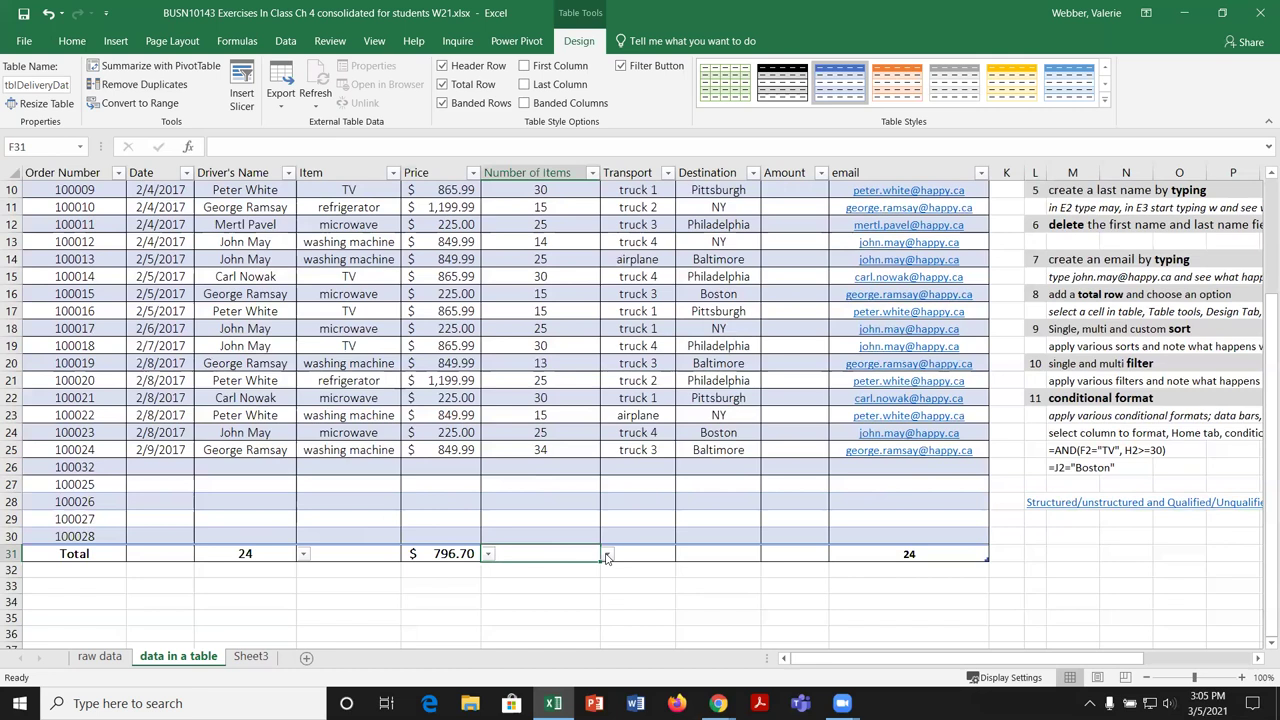
click(607, 557)
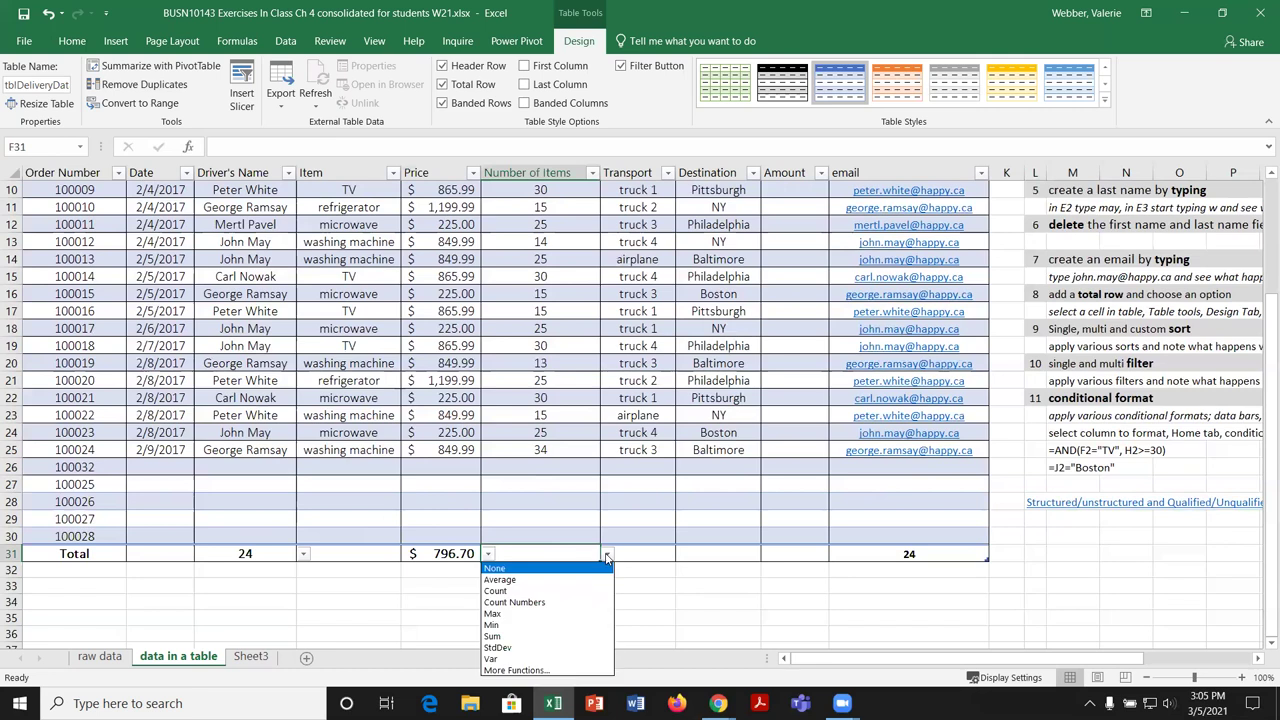
click(531, 637)
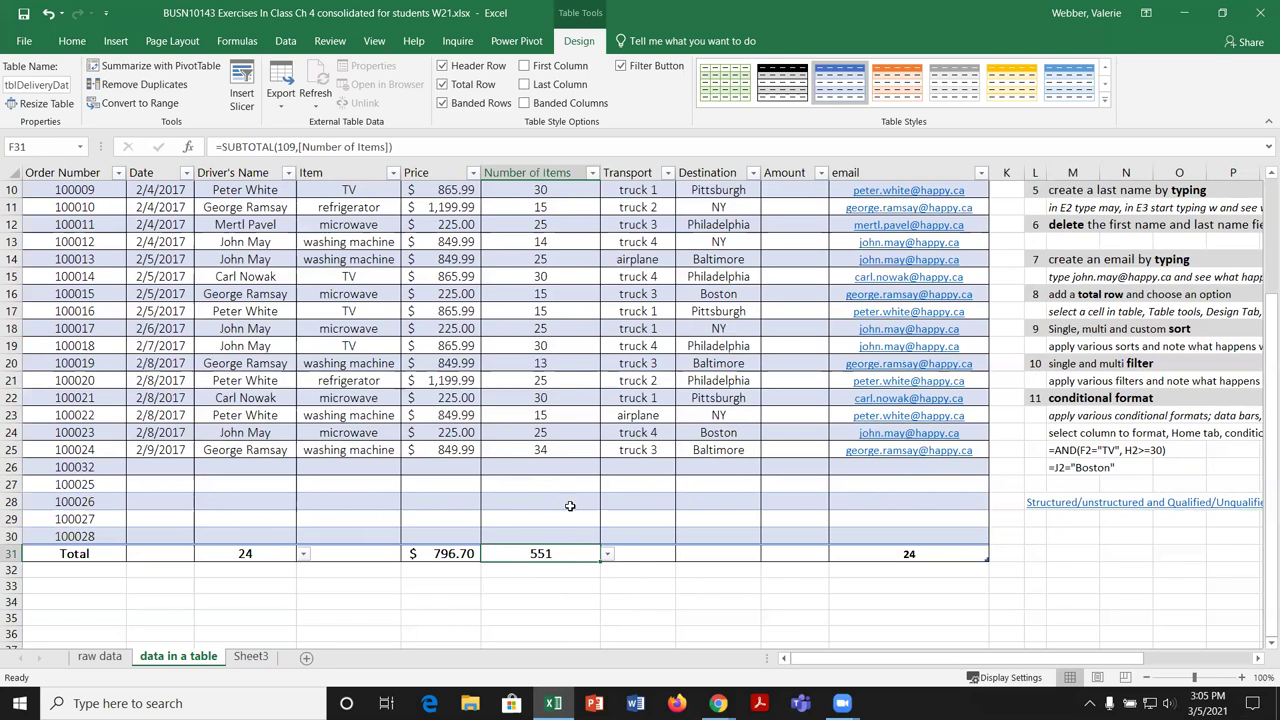
drag(571, 450, 592, 205)
scroll(771, 371, down, 4)
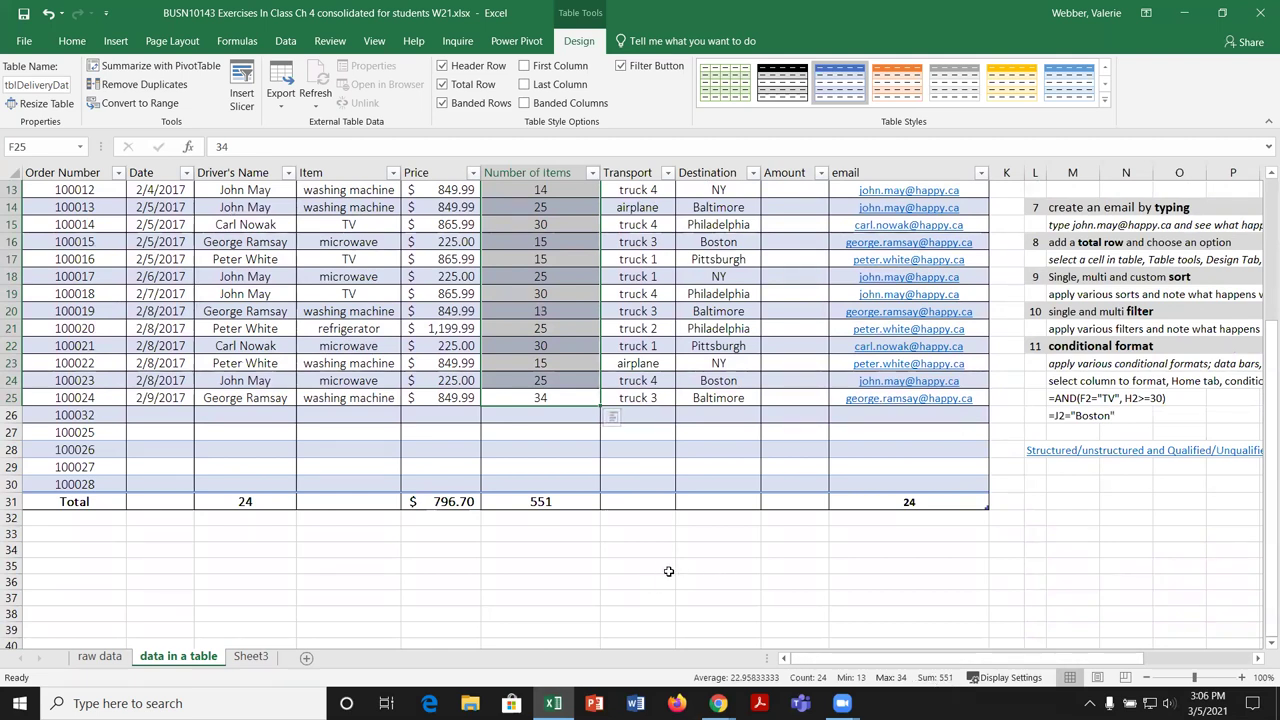
scroll(668, 571, up, 1)
scroll(668, 571, up, 4)
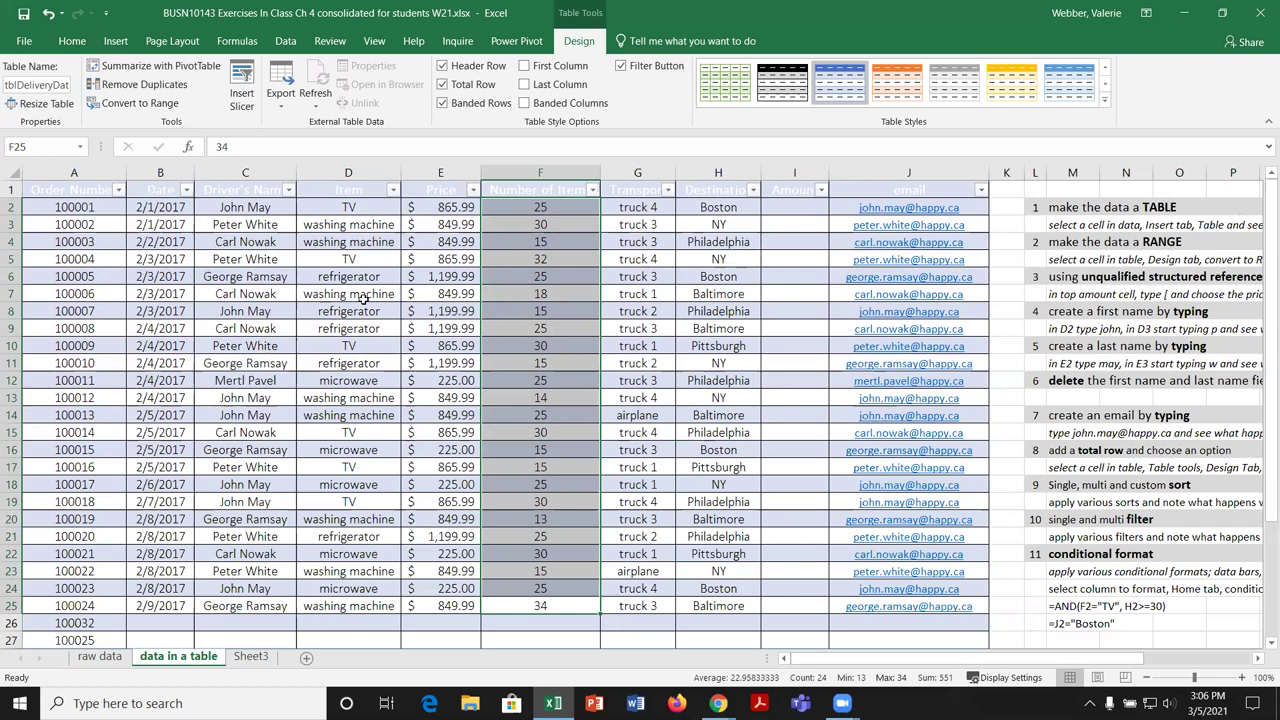
click(363, 298)
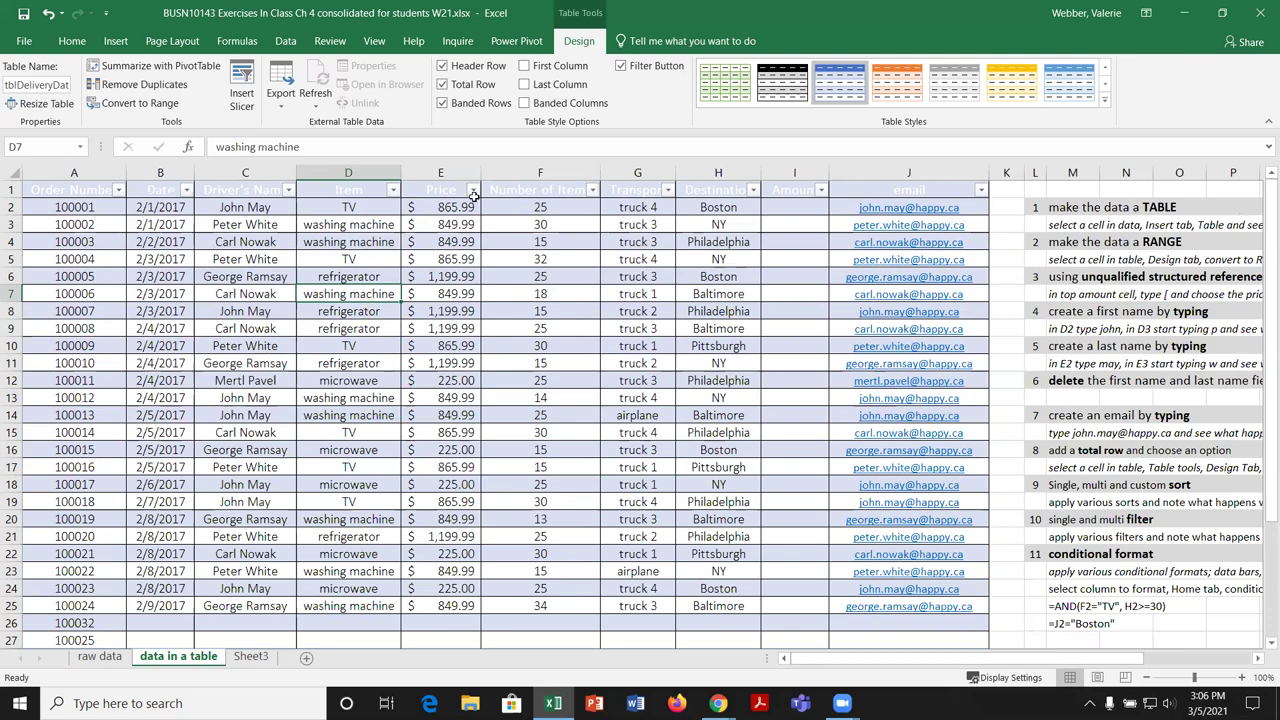
scroll(620, 331, down, 1)
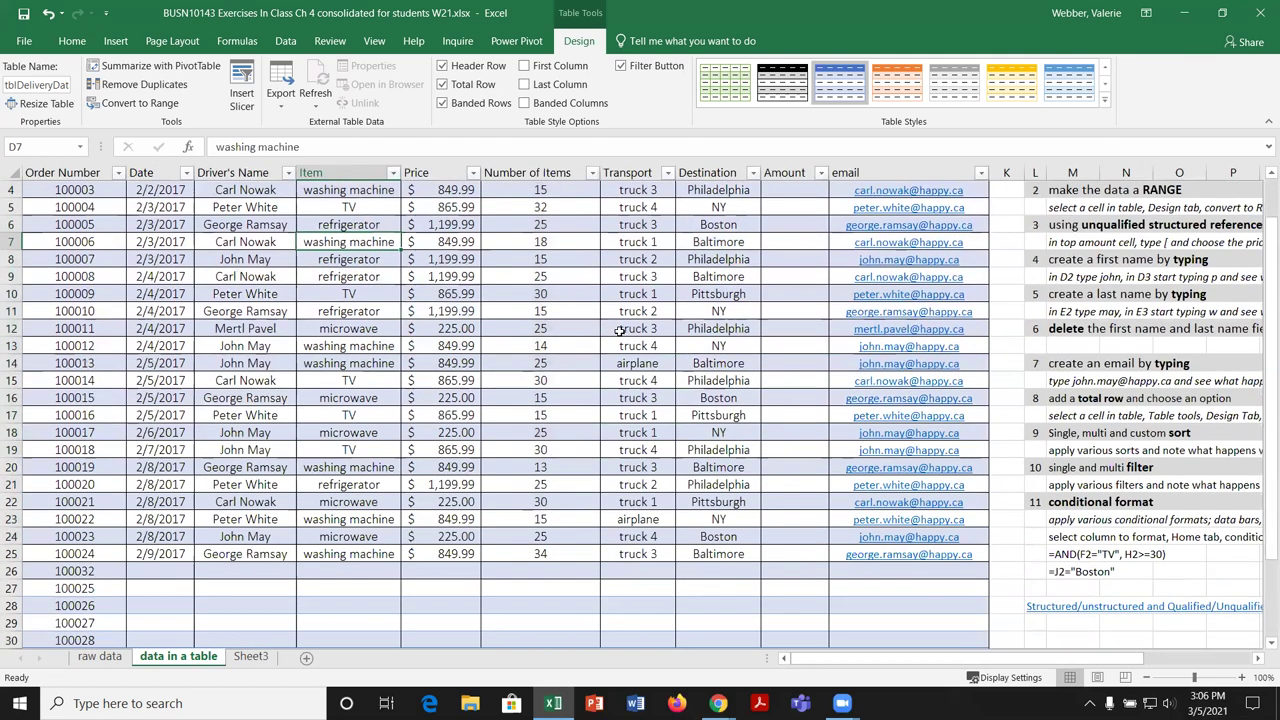
scroll(620, 331, down, 1)
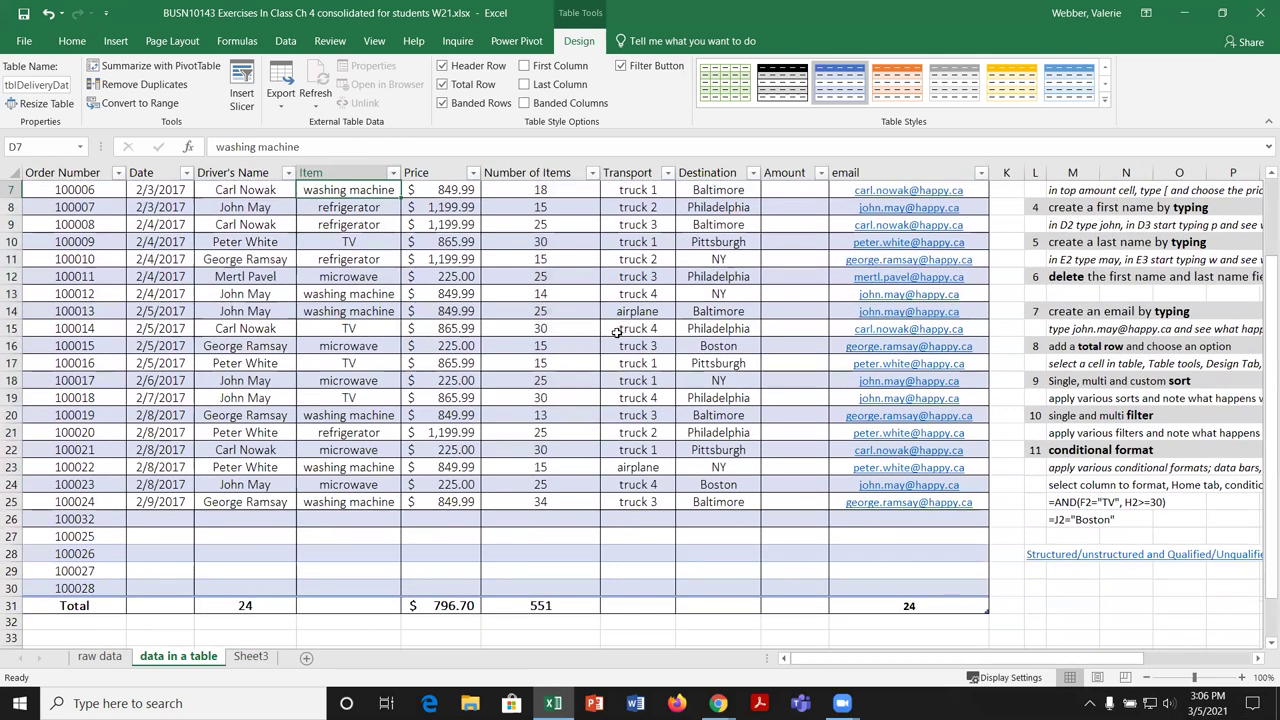
scroll(612, 334, up, 1)
scroll(605, 334, down, 3)
scroll(599, 334, down, 10)
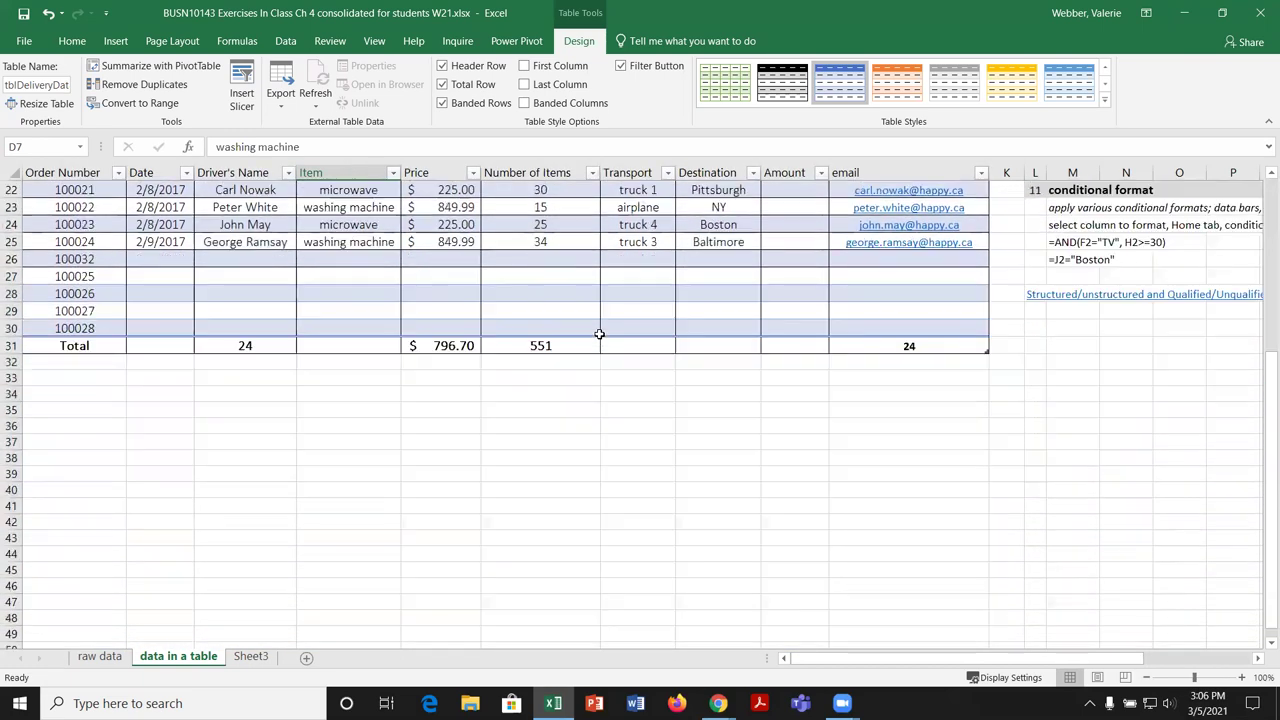
scroll(599, 334, up, 5)
scroll(599, 334, up, 6)
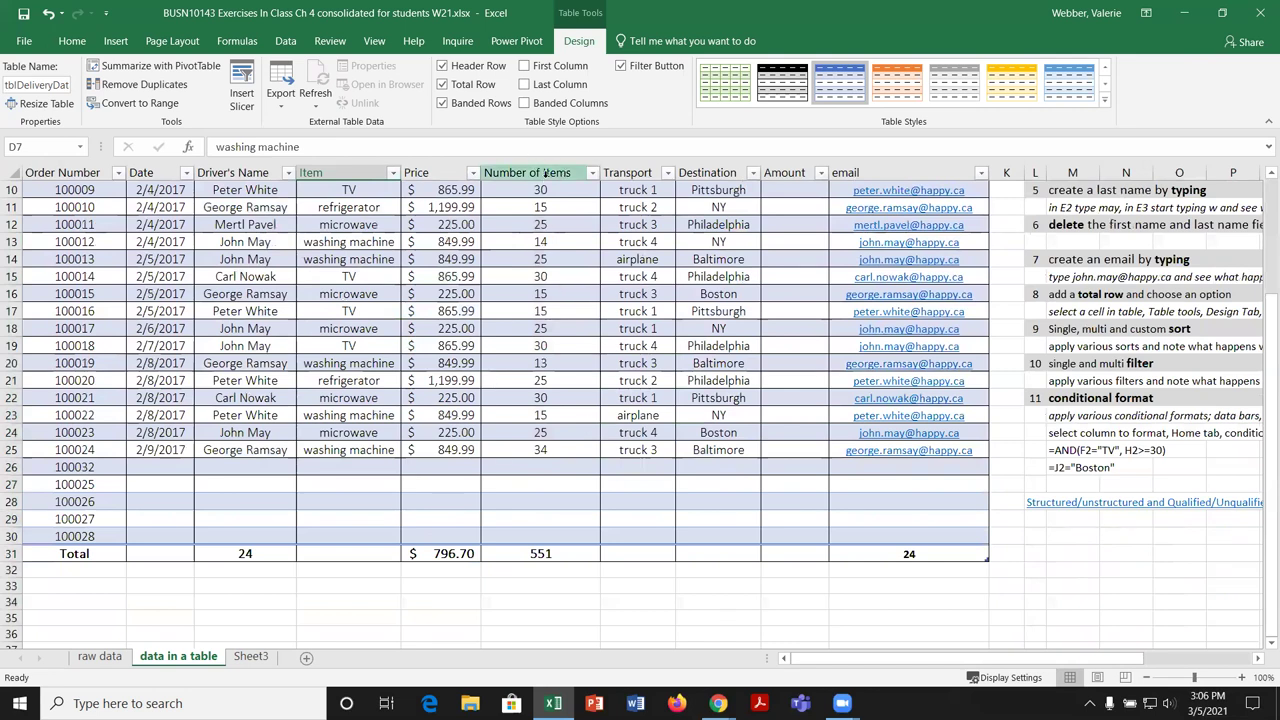
scroll(557, 283, up, 3)
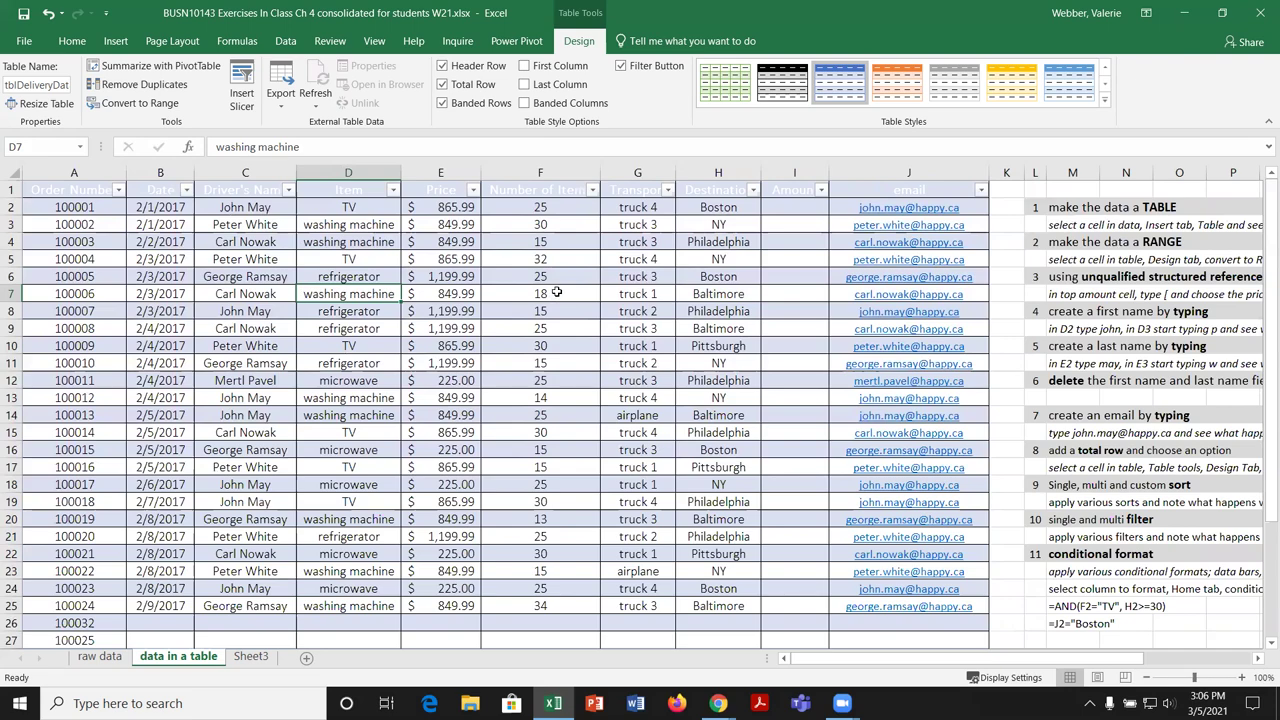
scroll(557, 291, down, 2)
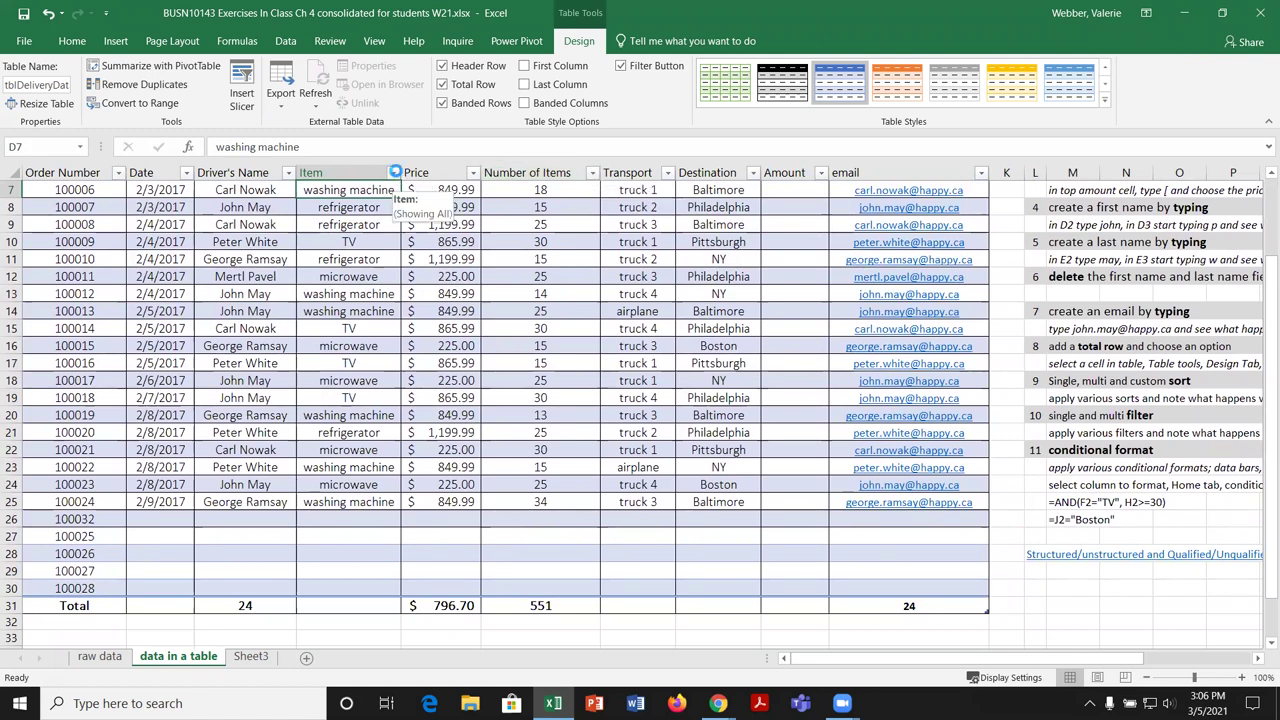
Step: Filter the Item column to microwave only, leaving 5 records with totals $225.00 and 120
click(393, 173)
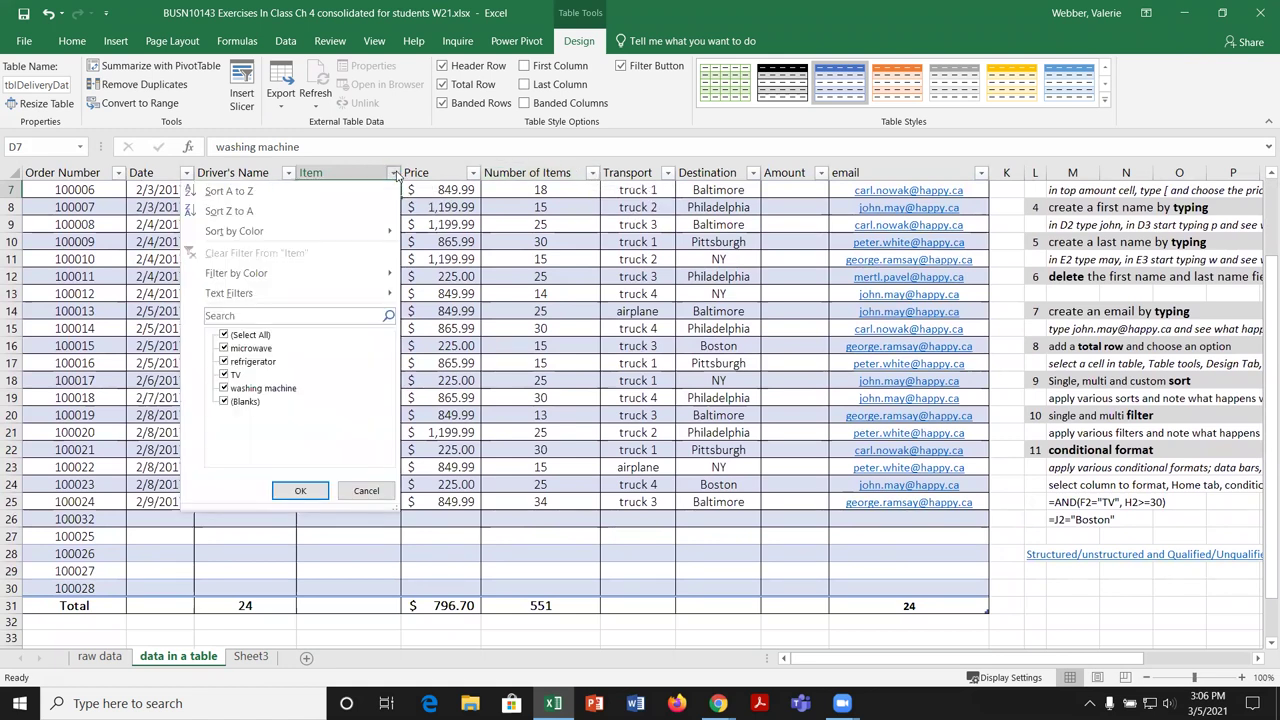
click(224, 335)
click(225, 348)
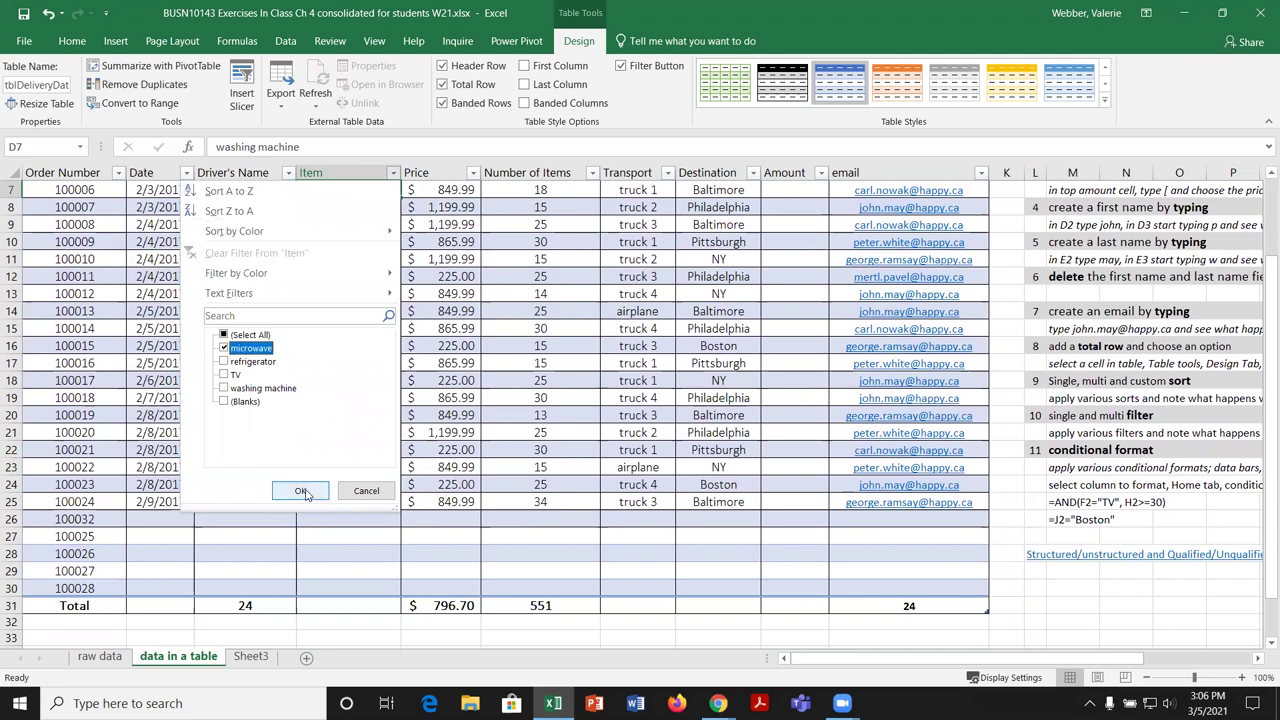
click(303, 491)
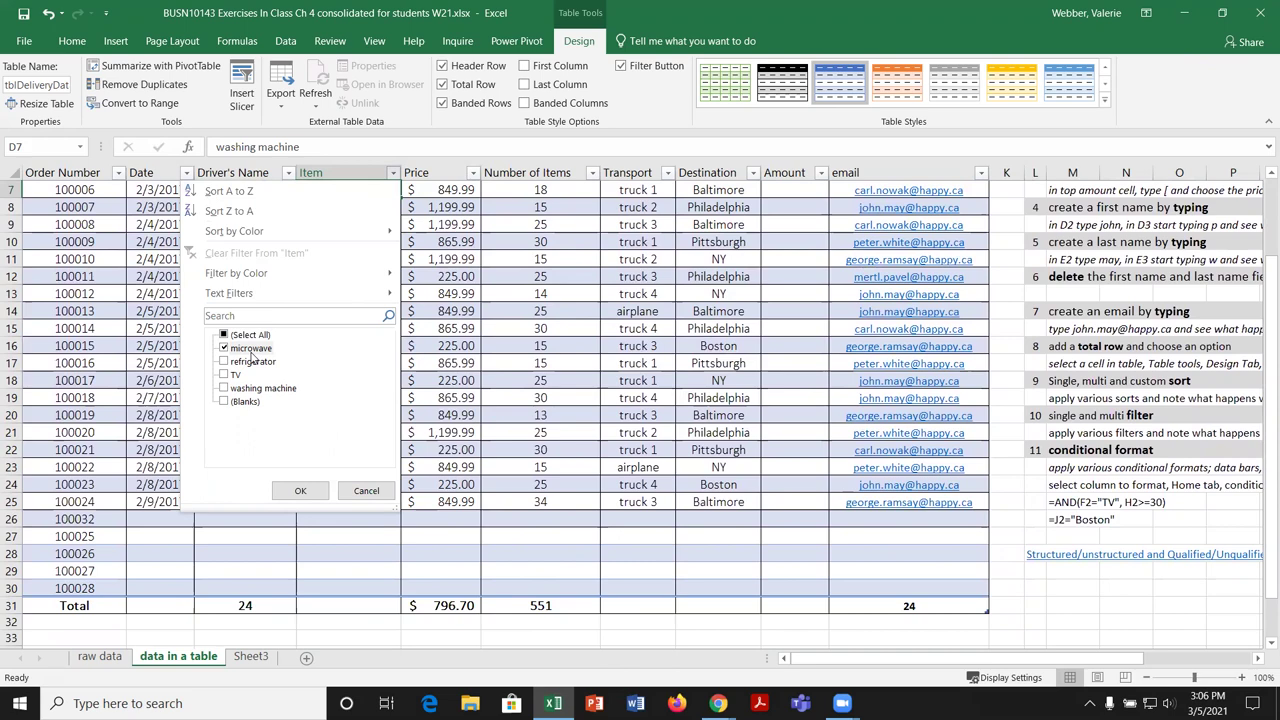
click(305, 490)
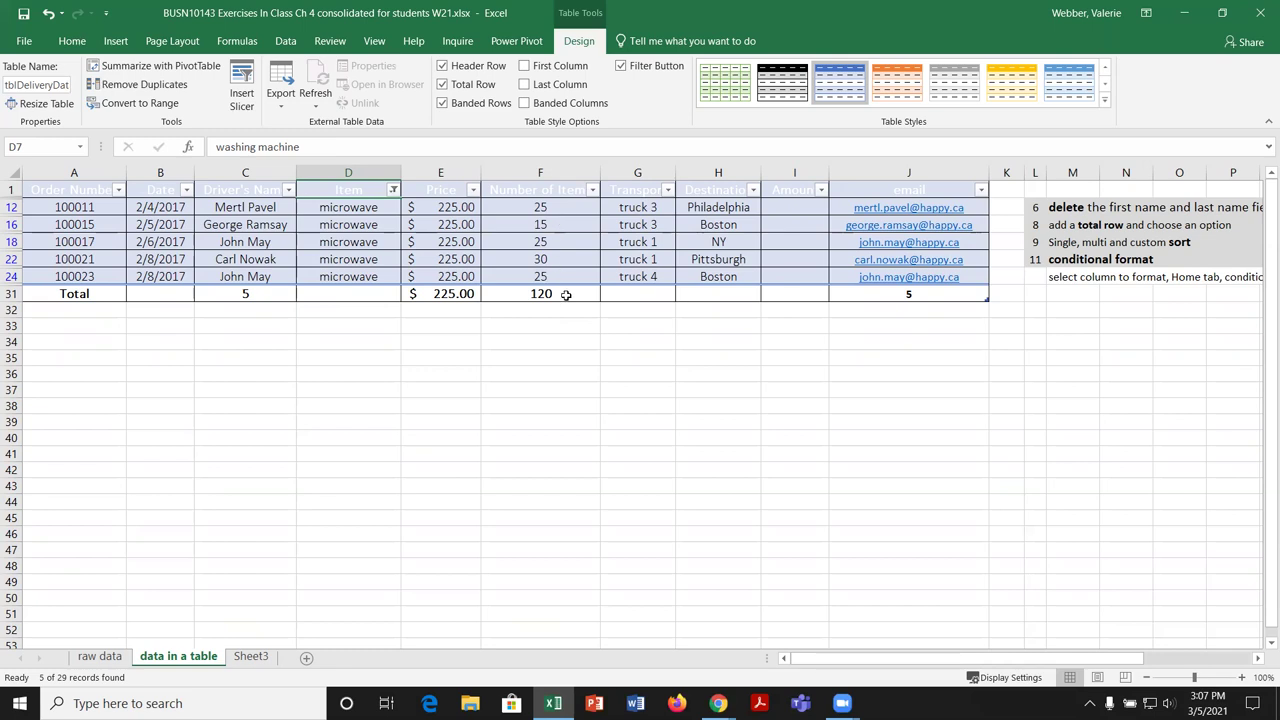
click(577, 293)
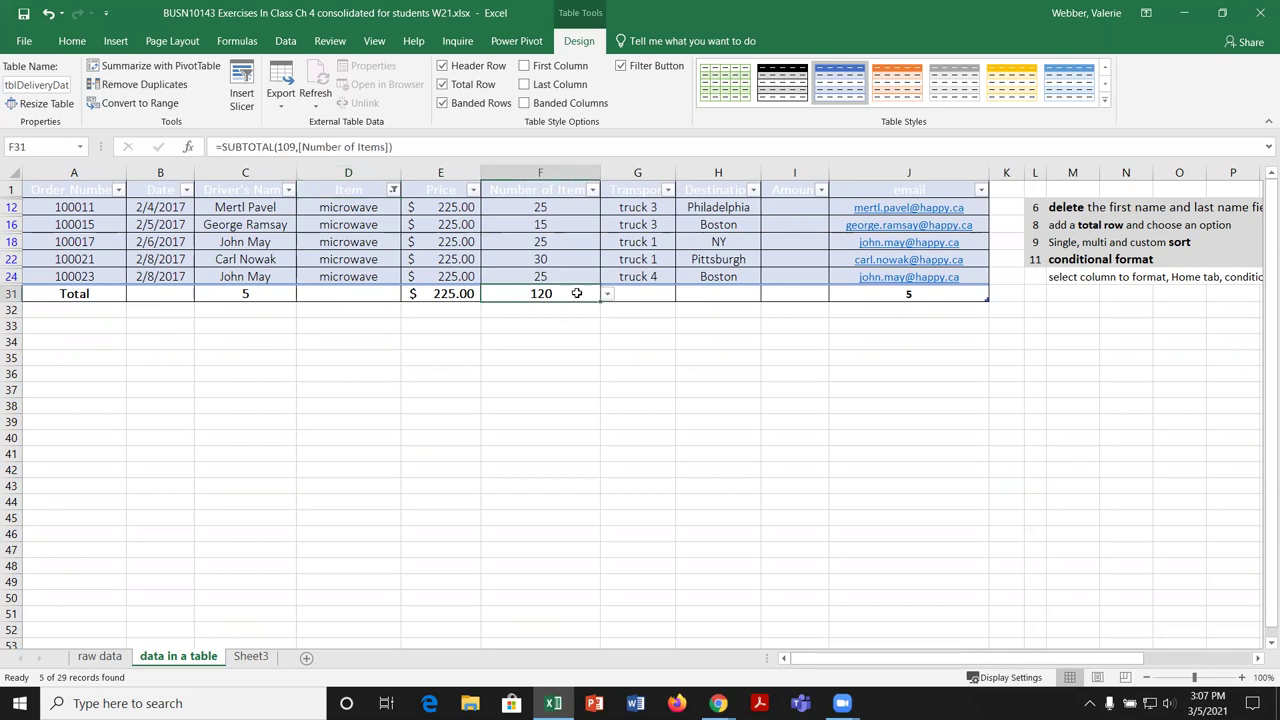
click(607, 294)
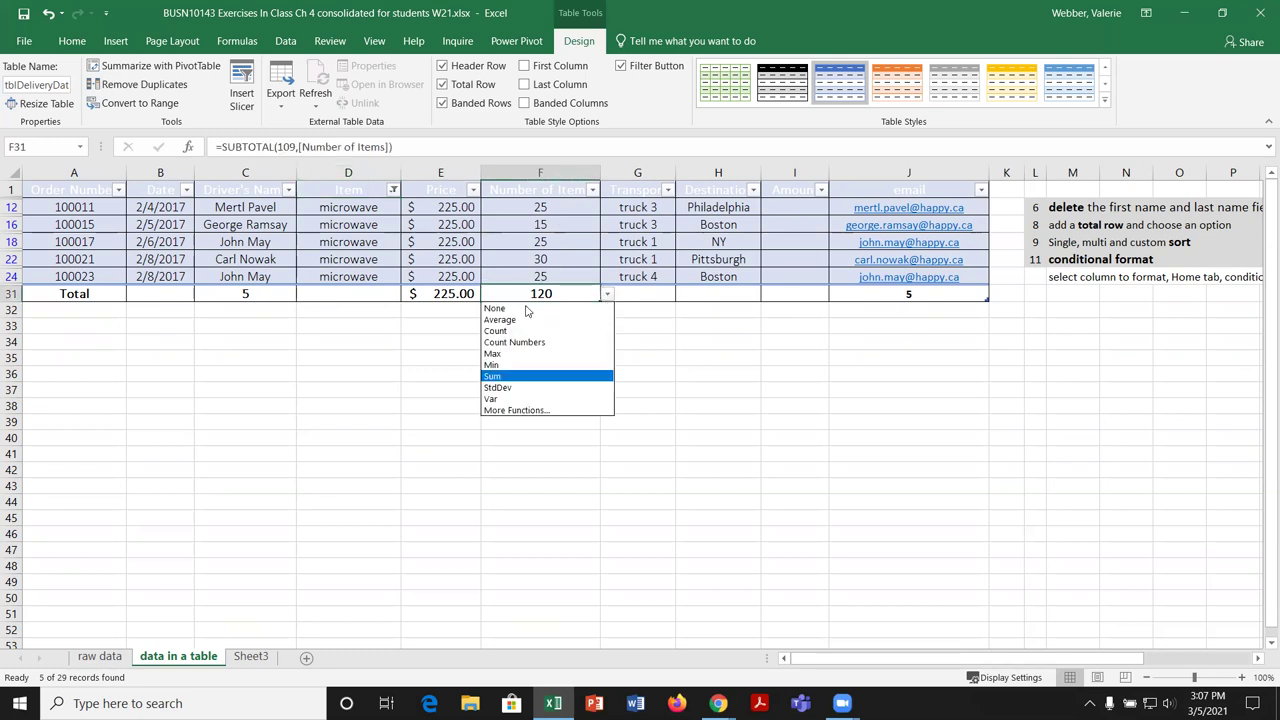
click(618, 338)
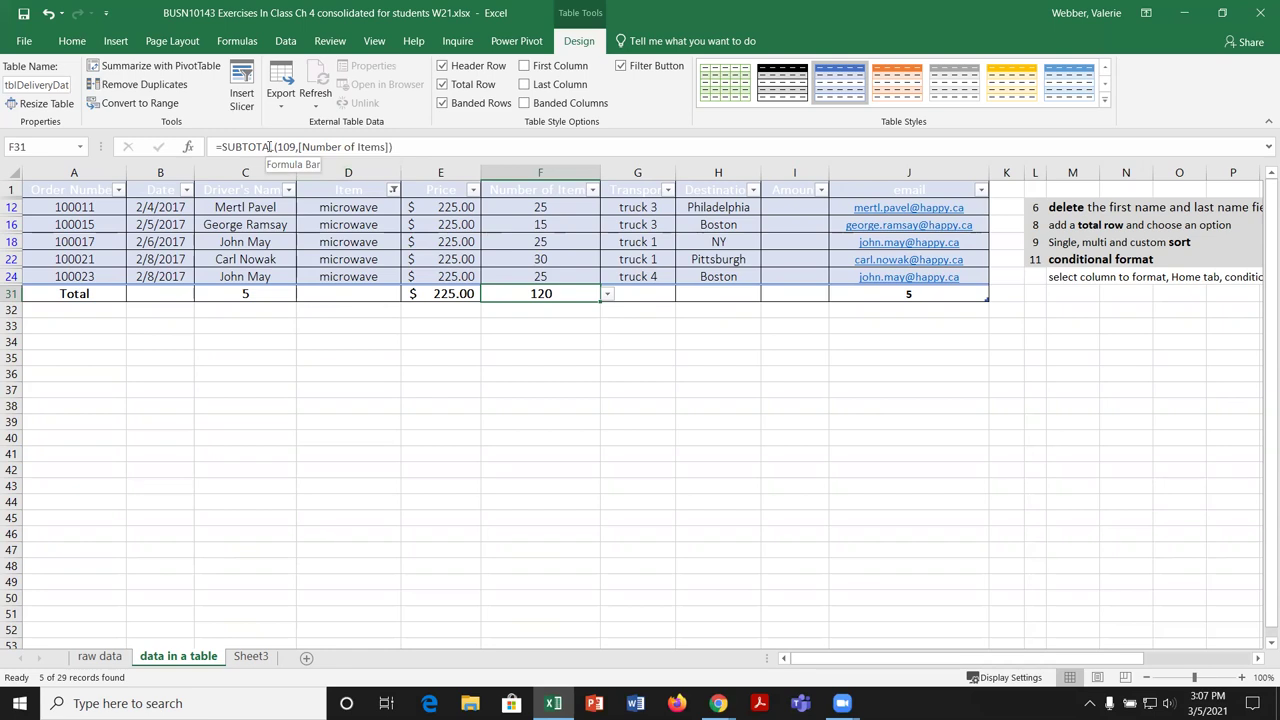
click(262, 147)
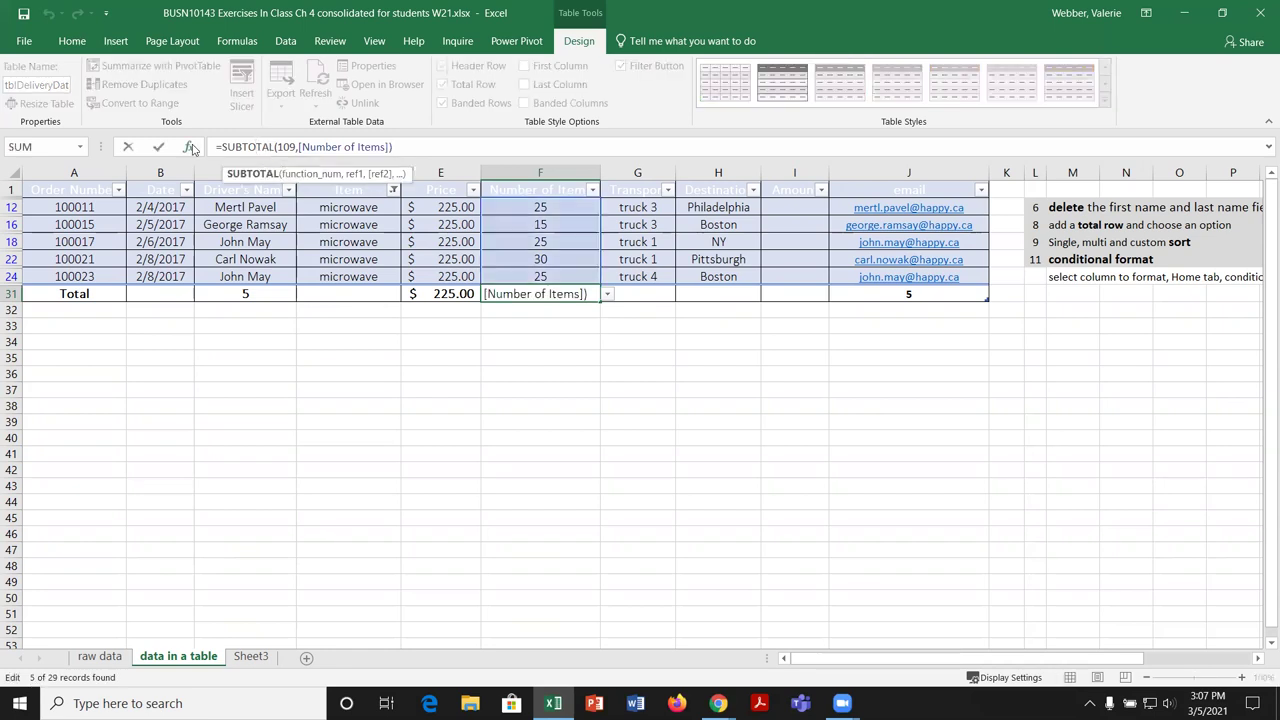
click(188, 147)
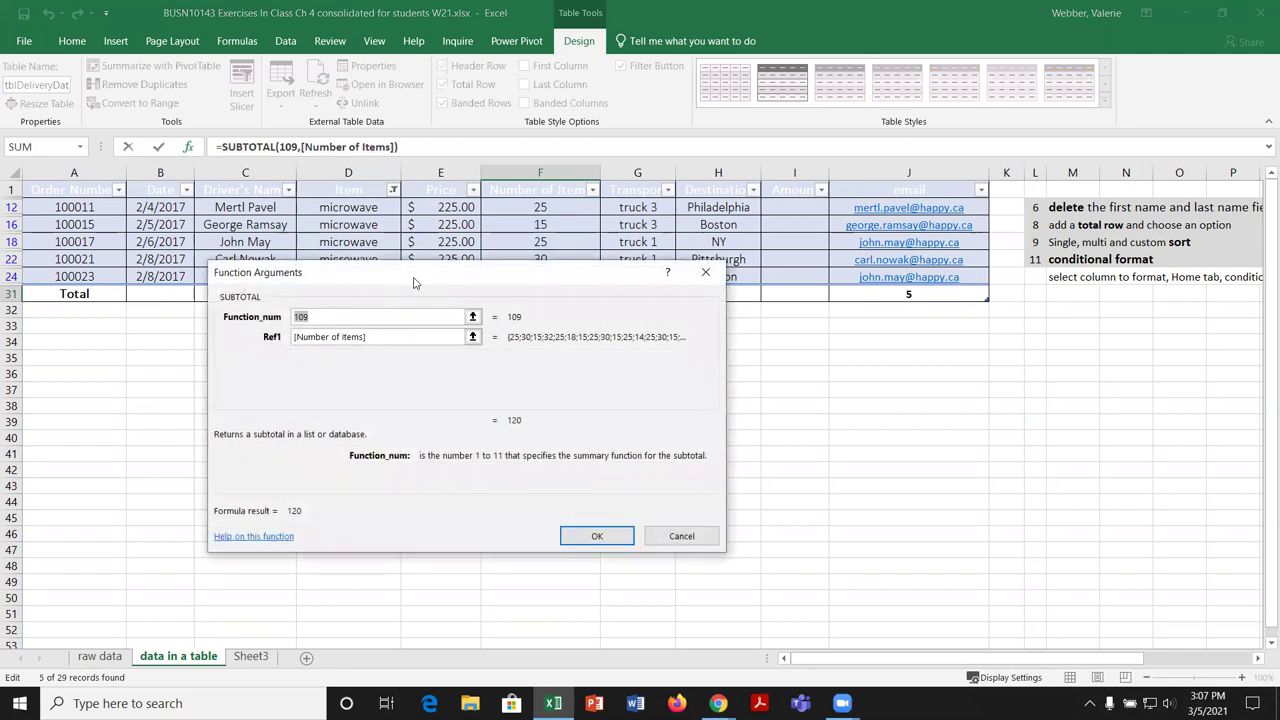
drag(414, 283, 475, 340)
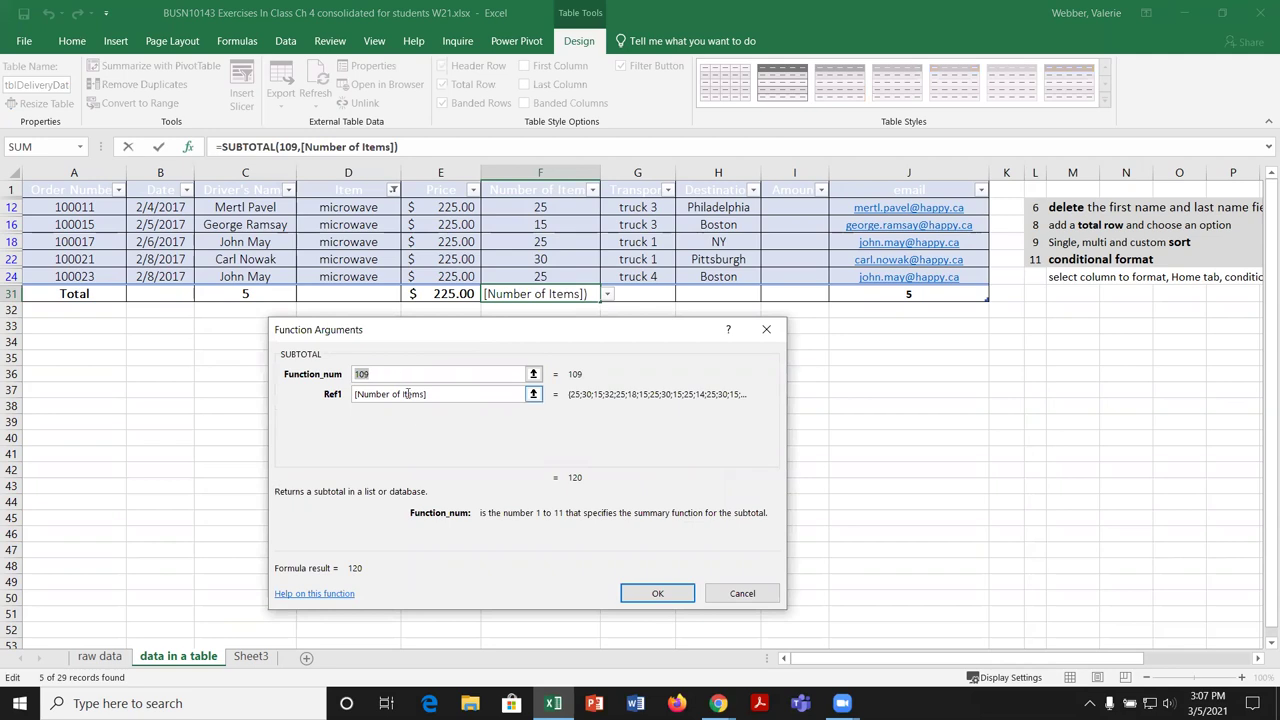
click(442, 394)
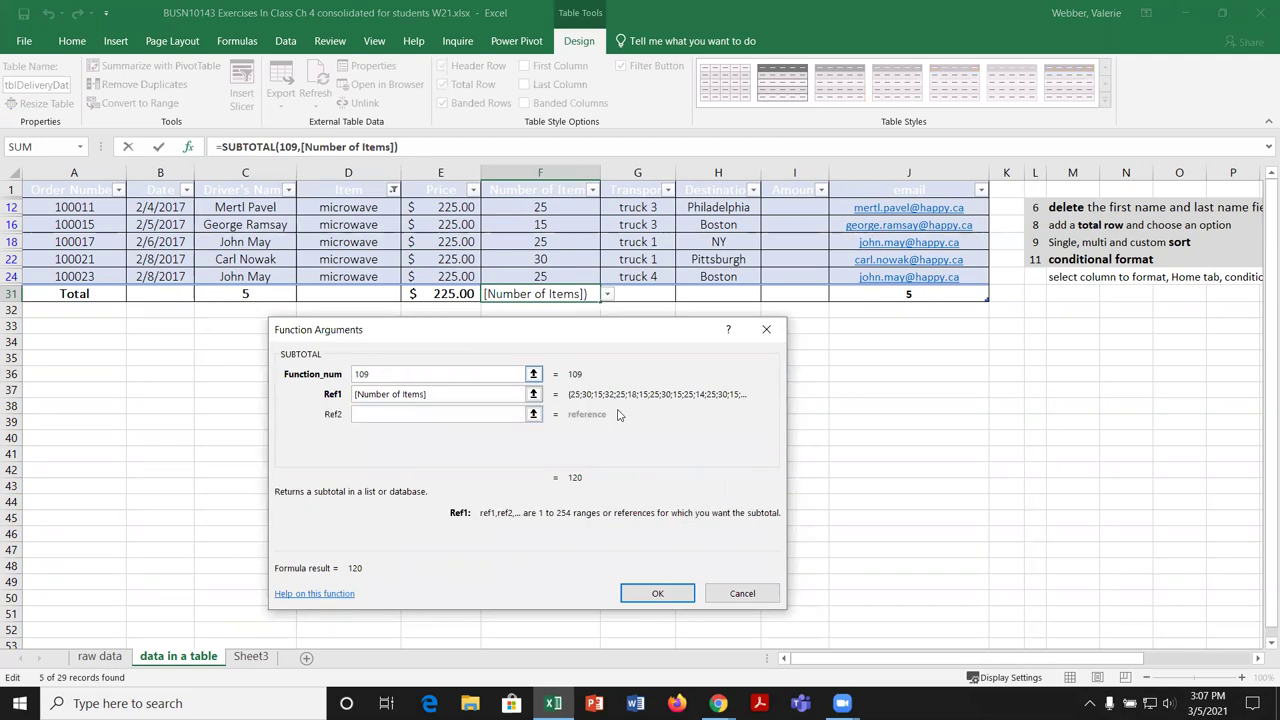
click(657, 593)
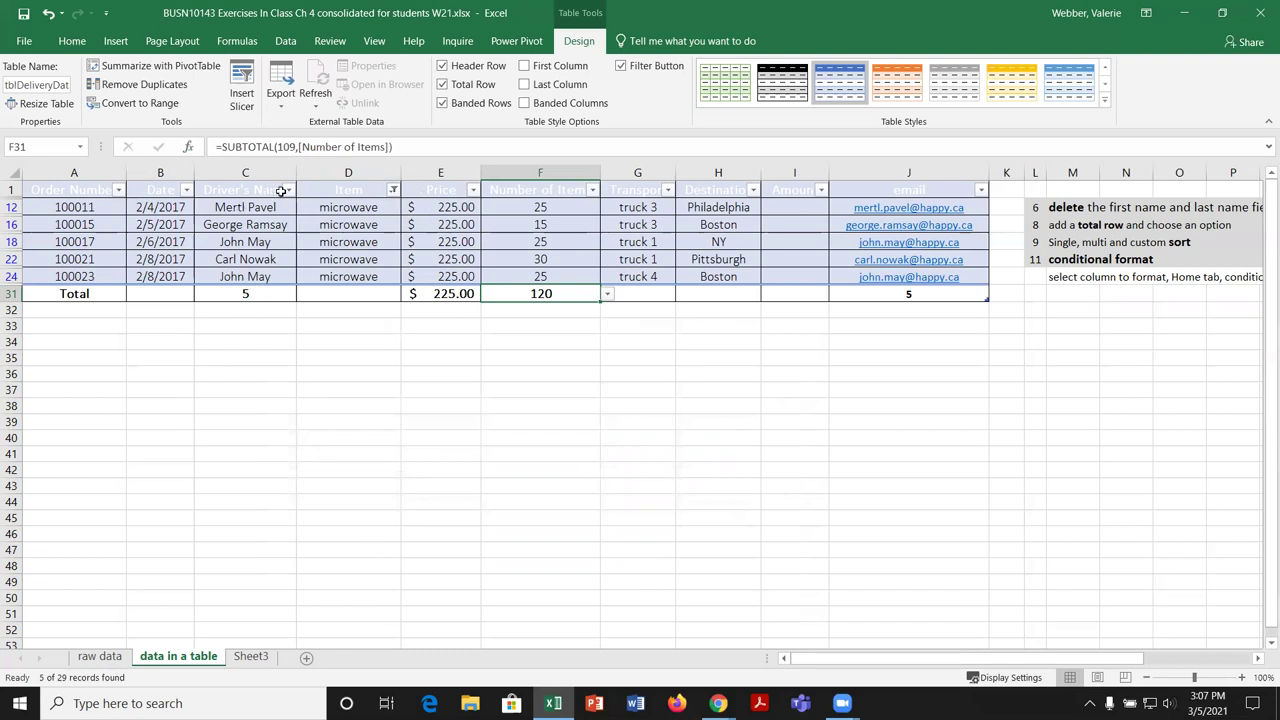
click(393, 190)
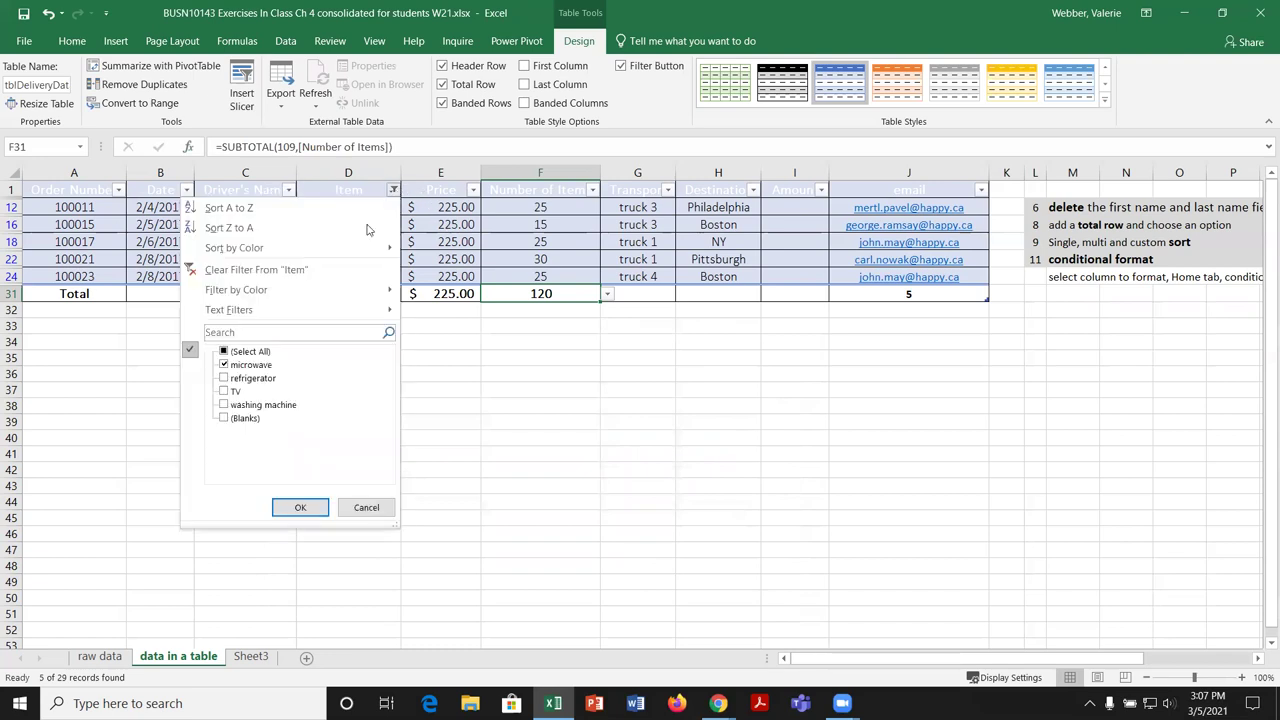
click(224, 379)
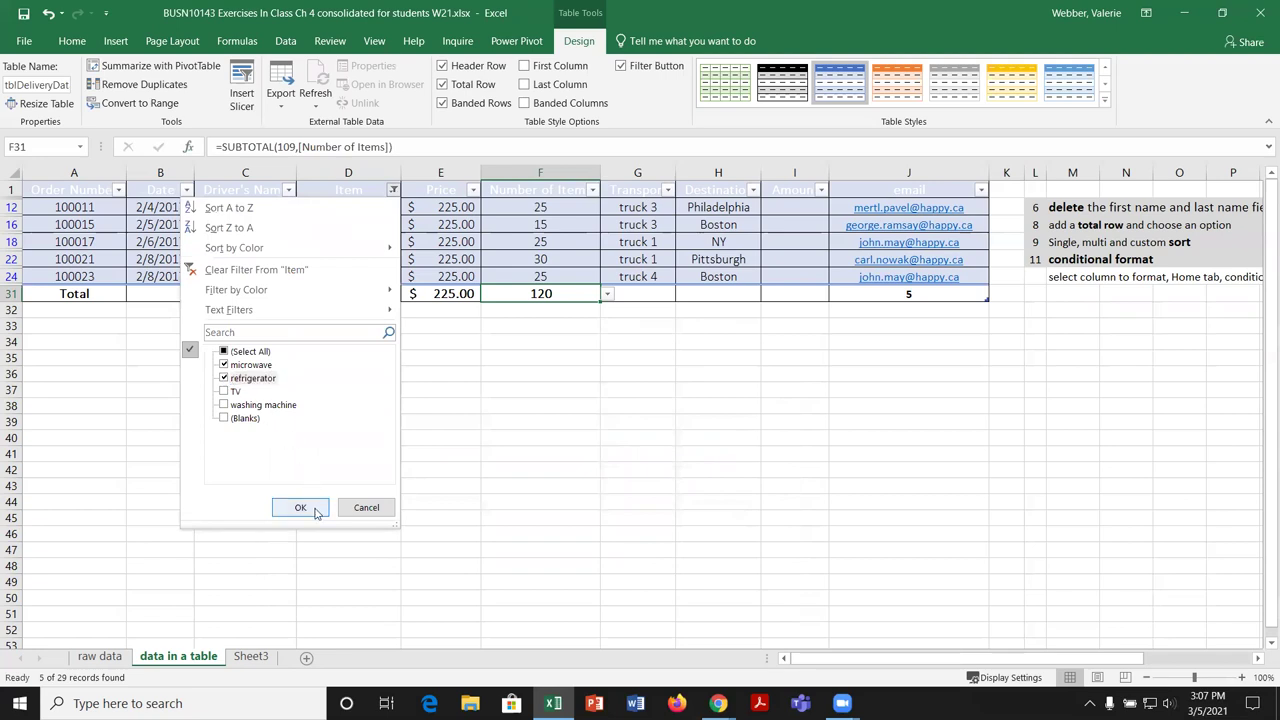
click(300, 508)
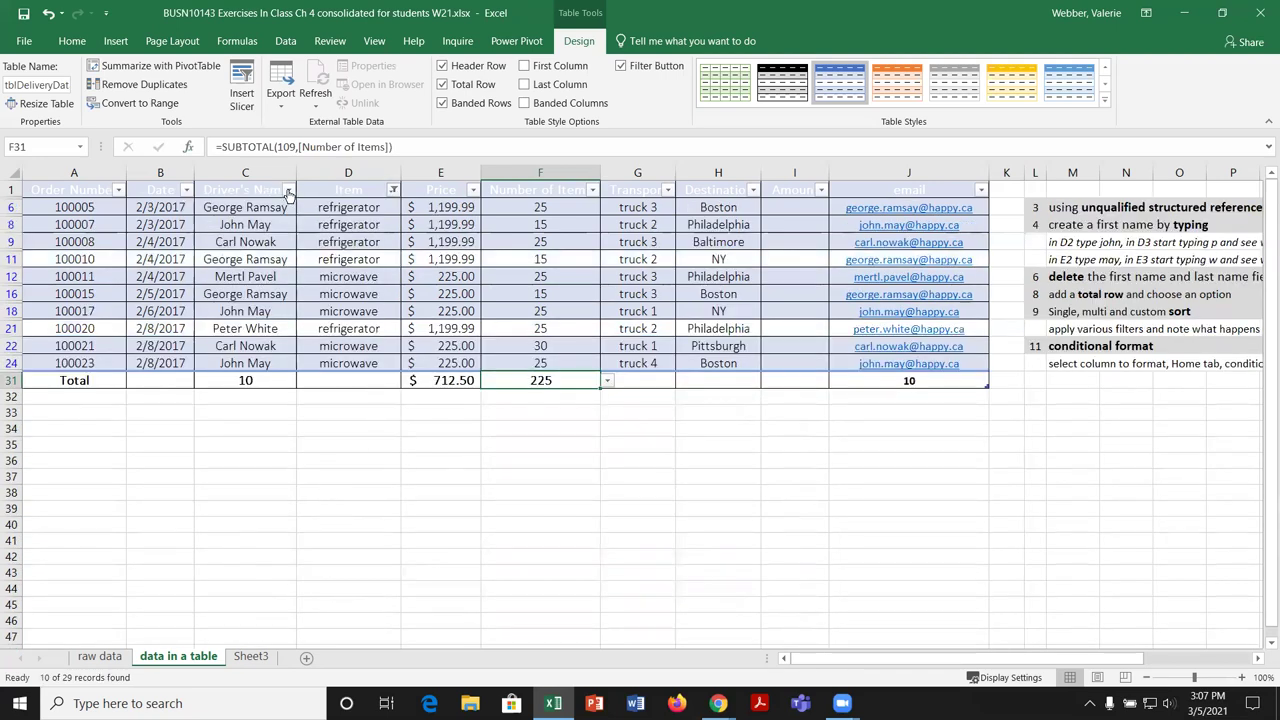
click(288, 190)
click(119, 351)
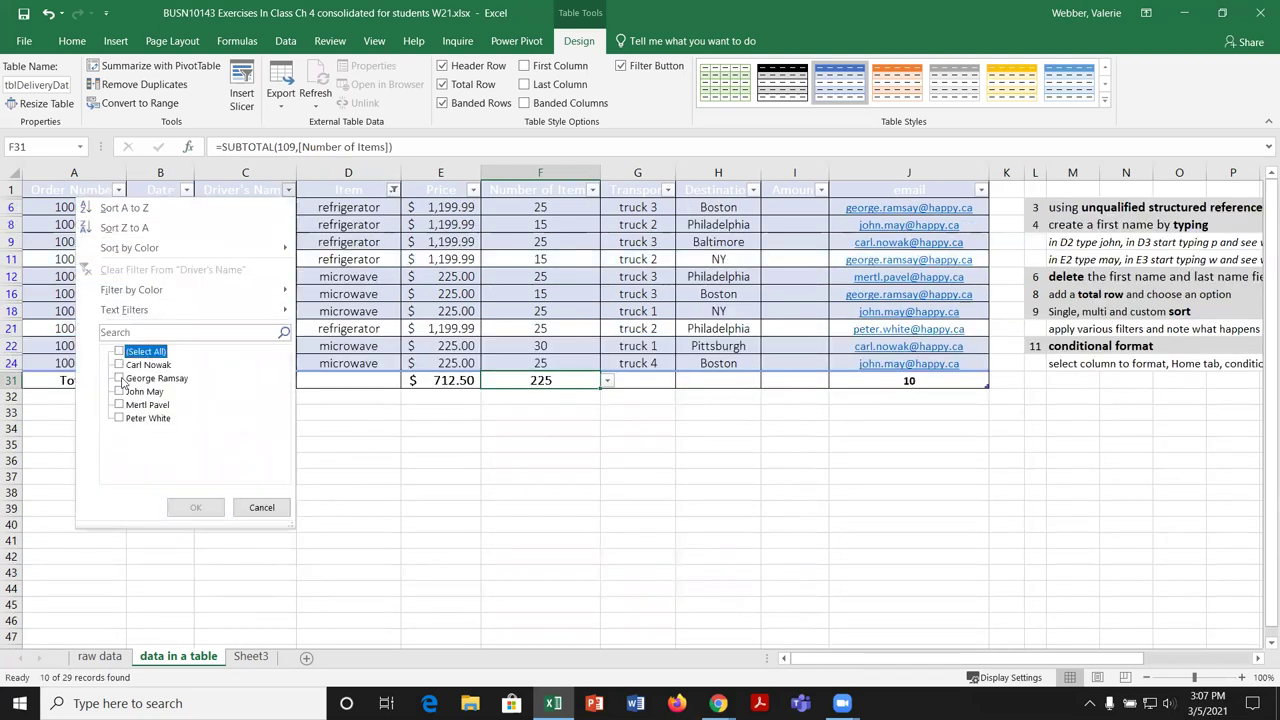
click(120, 379)
click(196, 508)
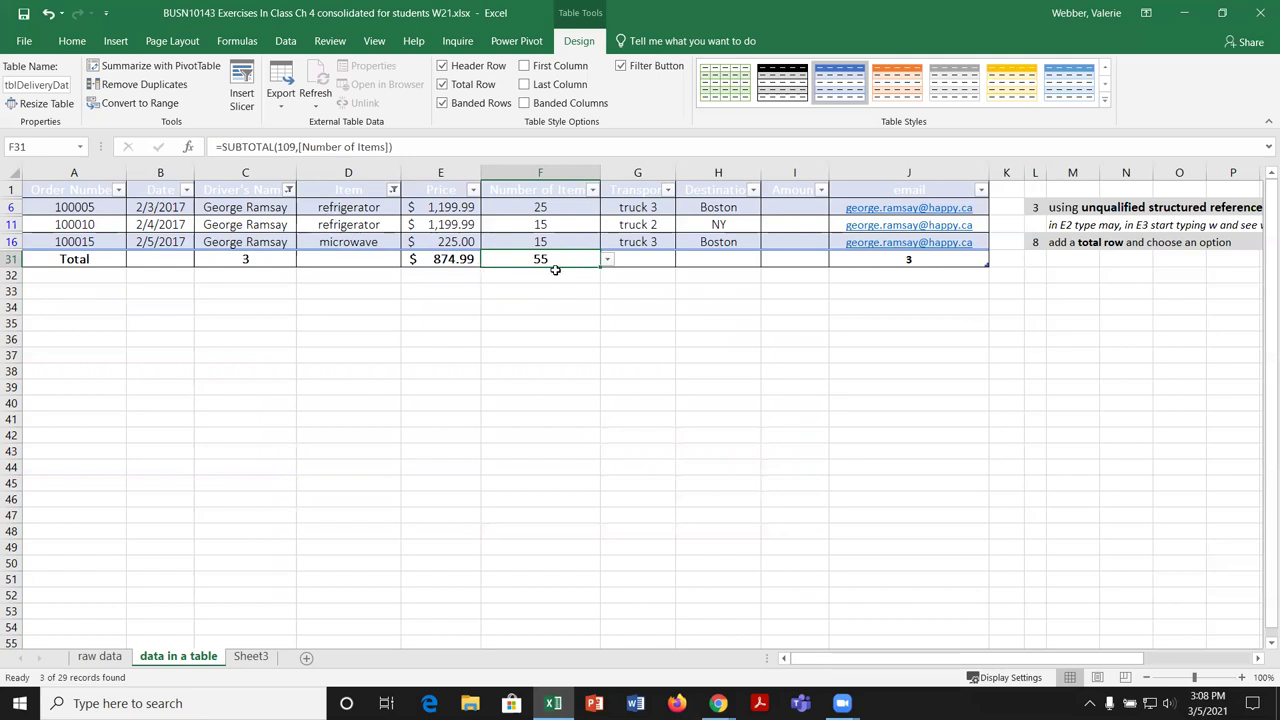
click(531, 206)
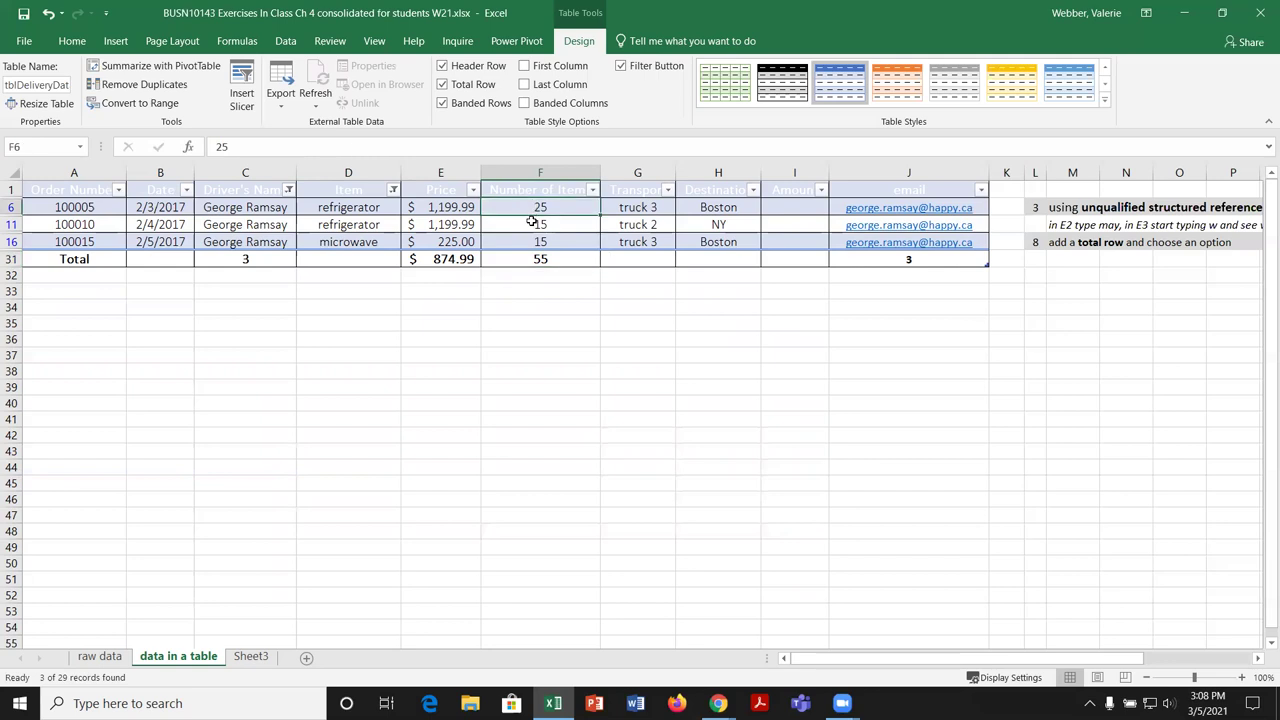
drag(531, 221, 521, 247)
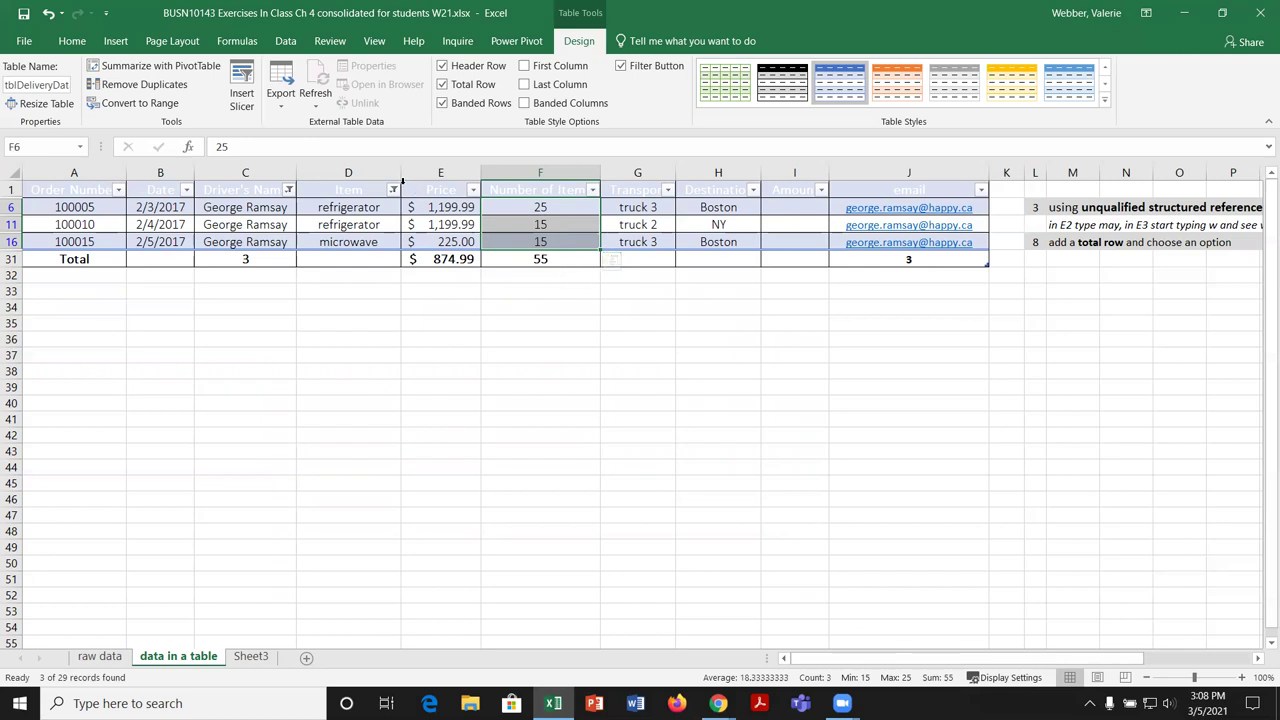
Step: Clear the Item and Driver's Name filters so every order row shows again
click(393, 190)
click(224, 351)
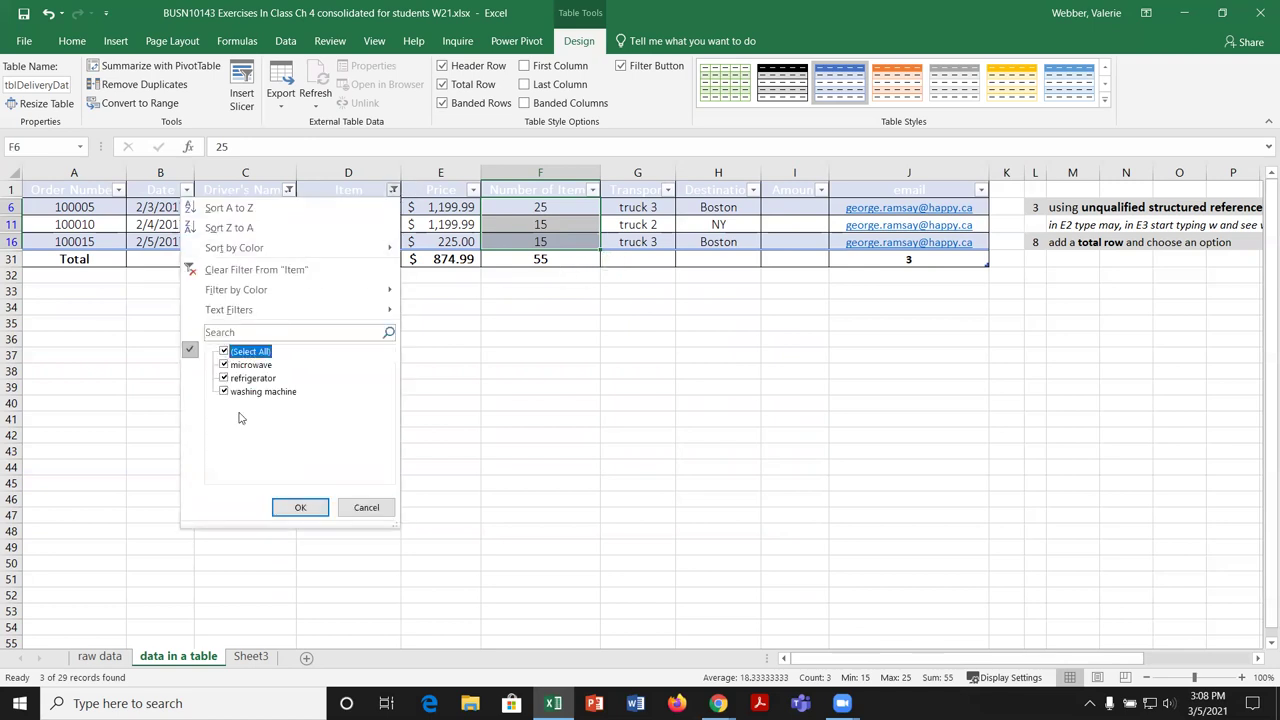
click(300, 507)
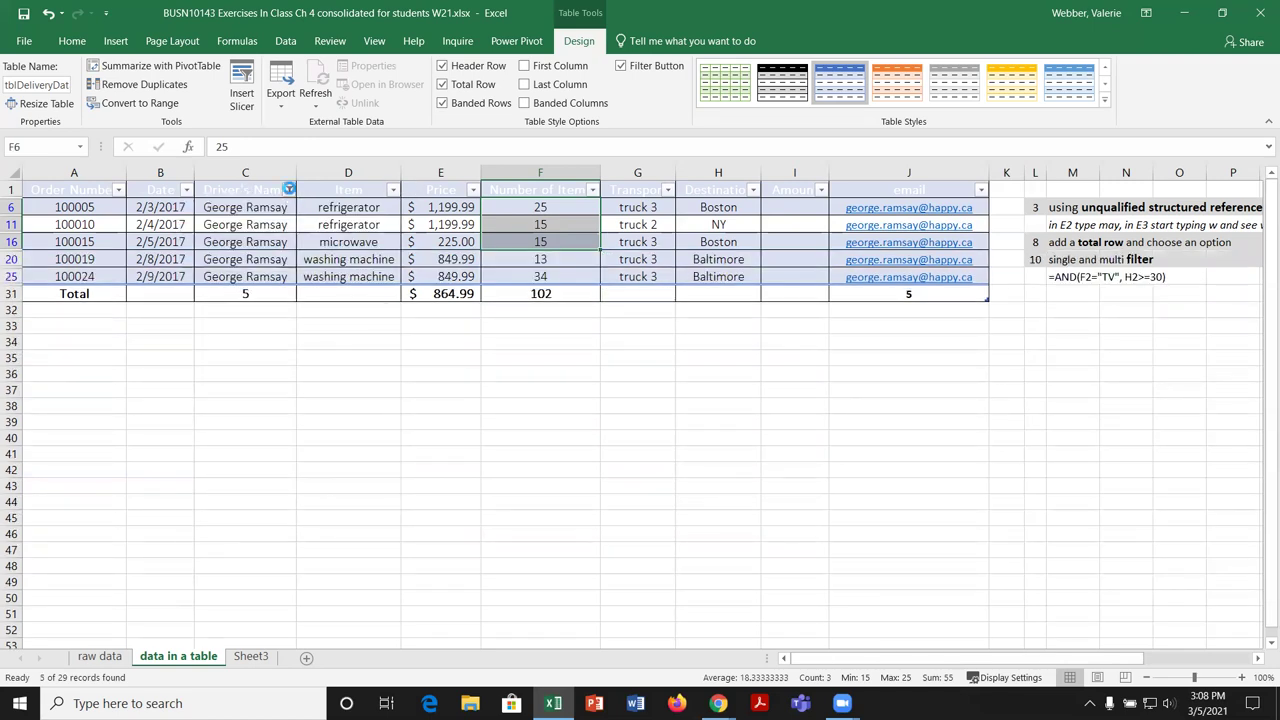
click(288, 190)
click(120, 352)
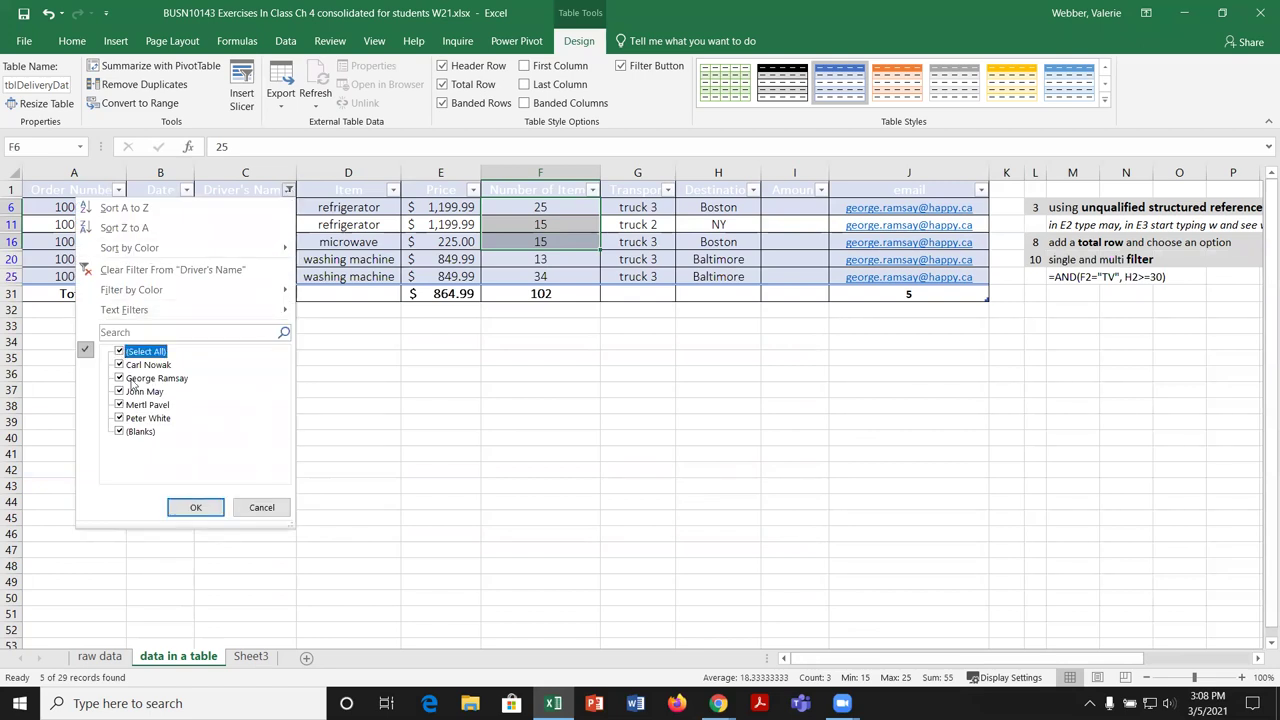
click(196, 507)
click(510, 484)
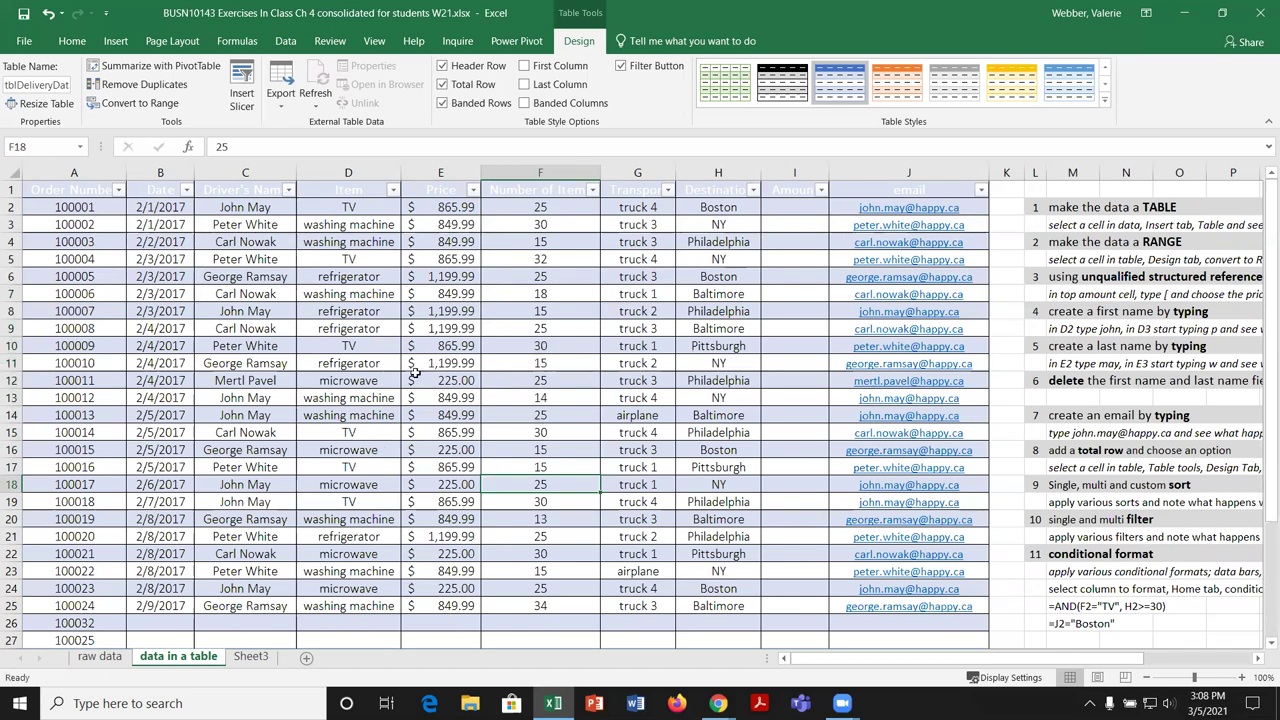
Step: Sort the table A to Z by Item, then A to Z by Destination, Baltimore through Pittsburgh
click(395, 190)
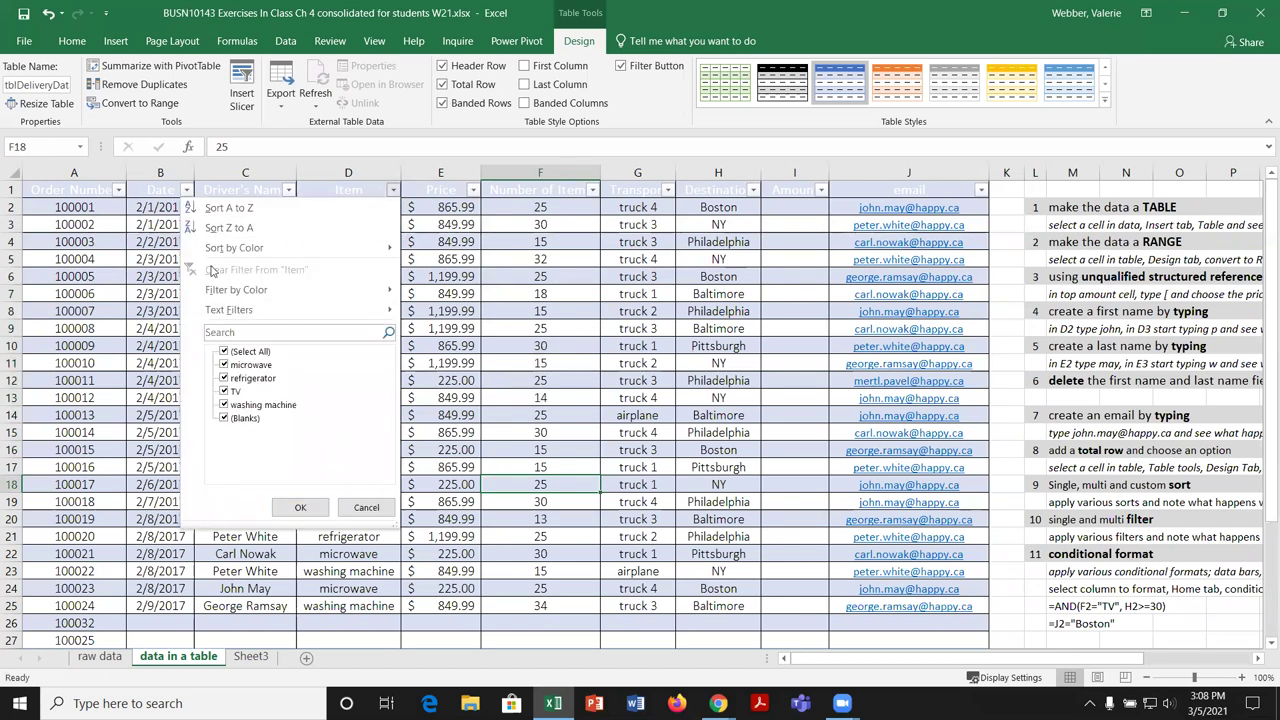
click(229, 208)
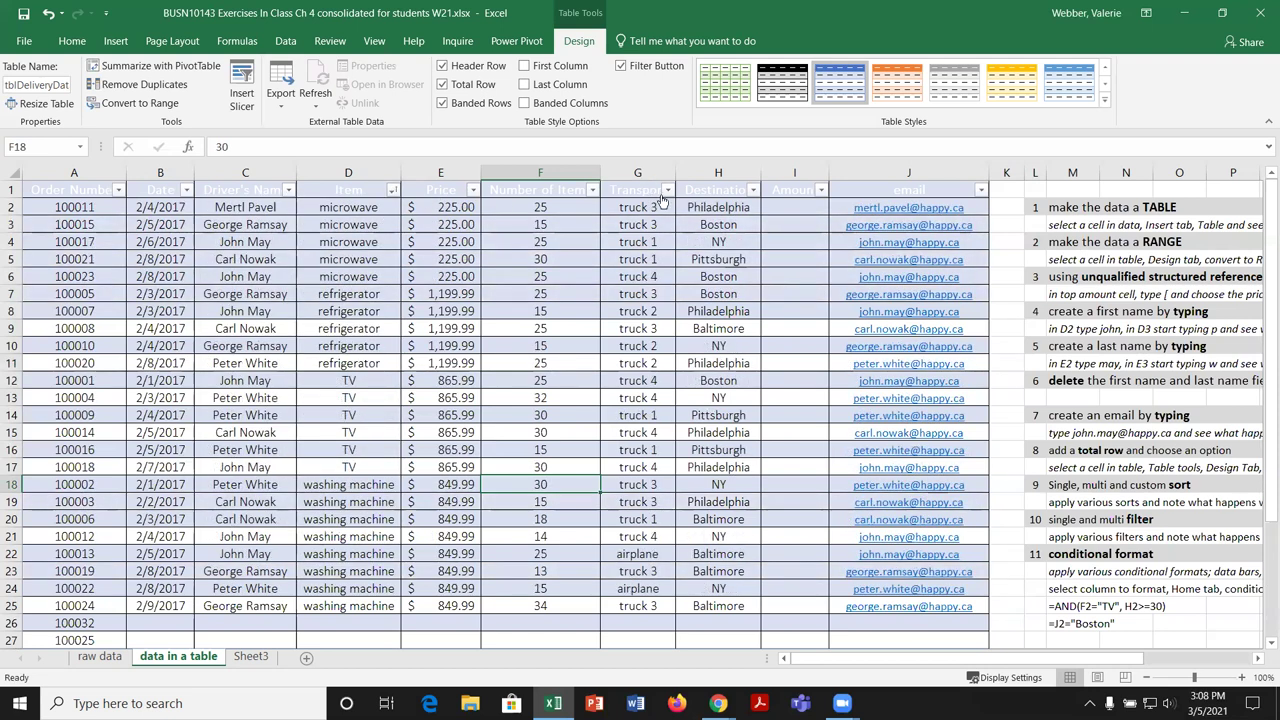
click(560, 241)
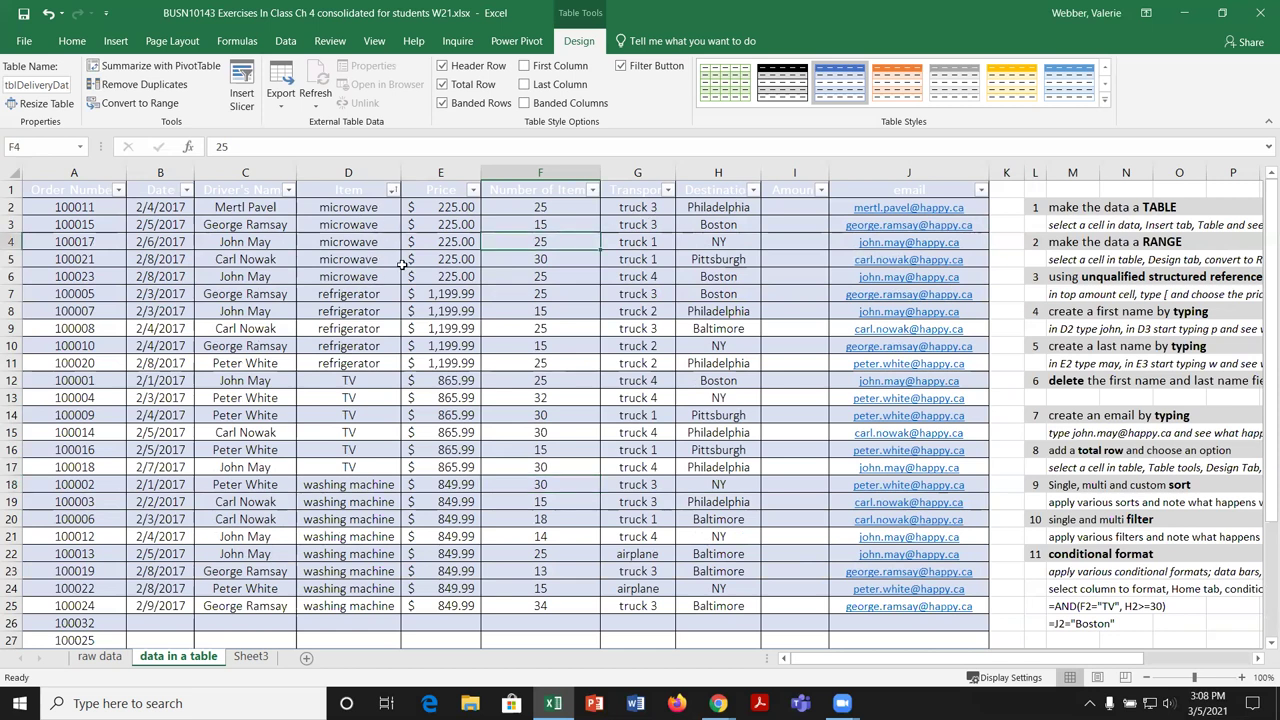
click(753, 190)
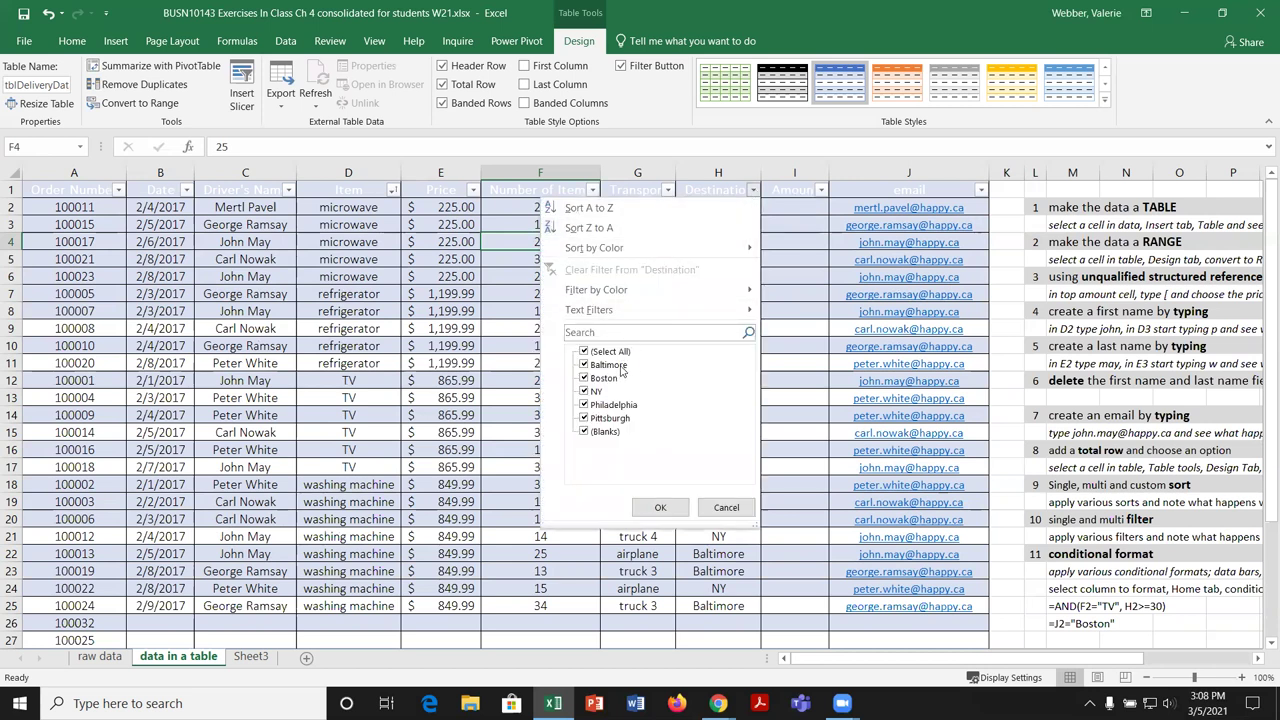
click(605, 209)
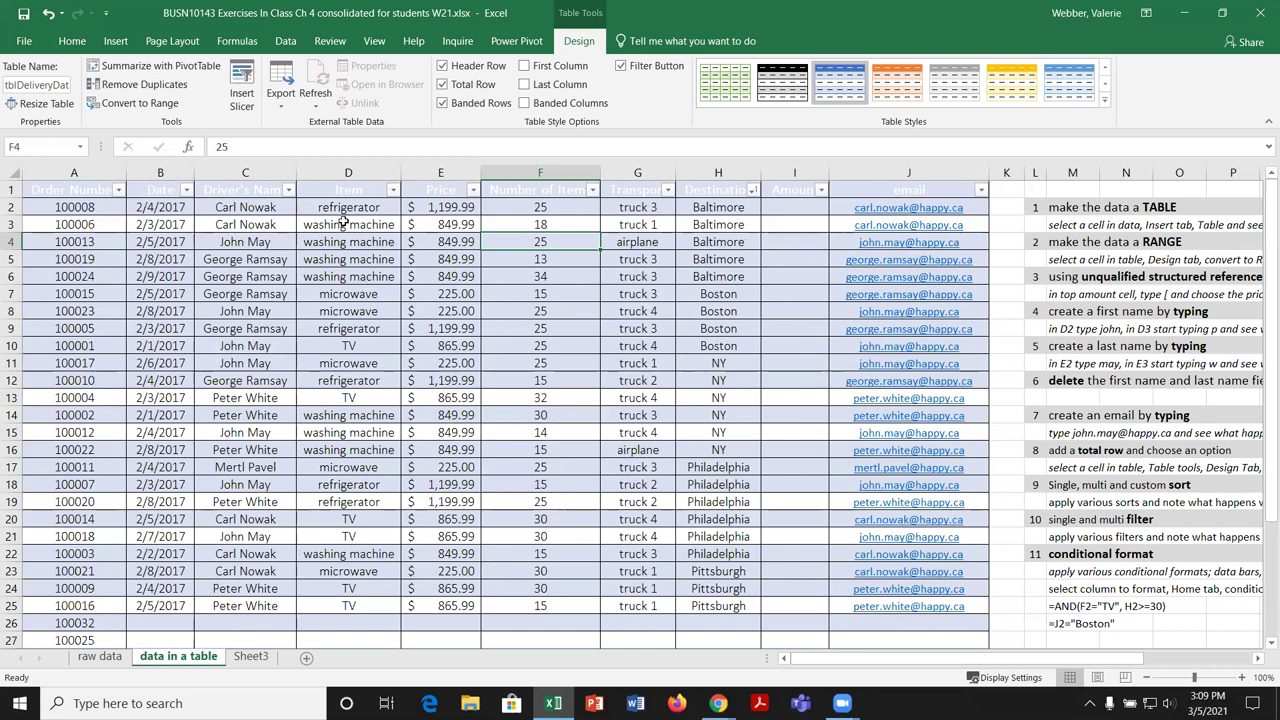
Step: Undo both sorts to restore the original order-number order
click(47, 14)
click(47, 14)
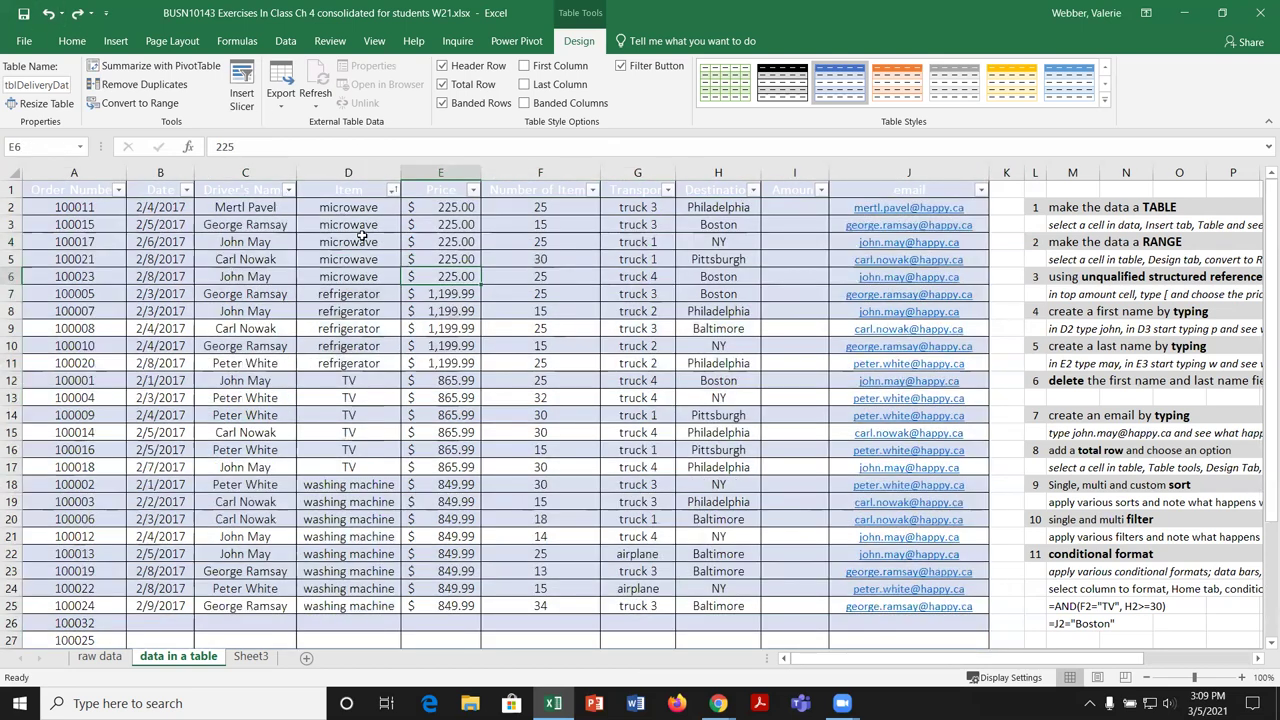
click(48, 15)
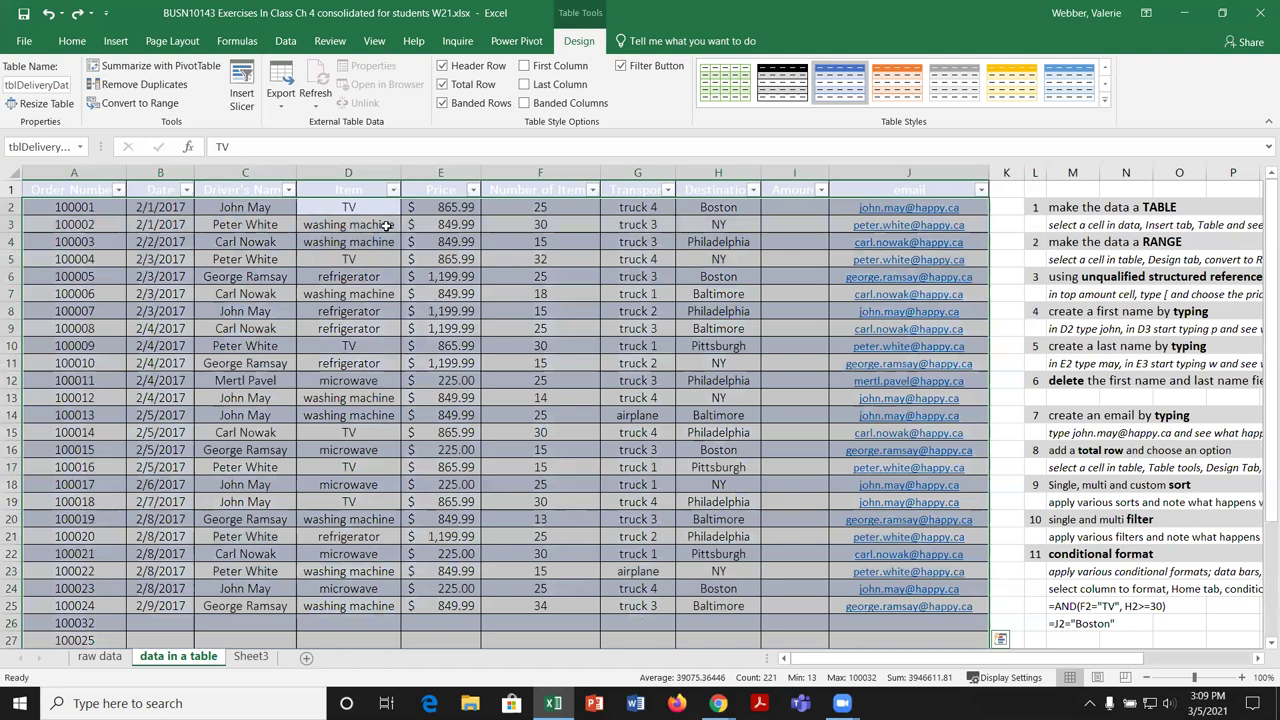
Step: Bring up the Sort dialog from the Data tab
click(287, 41)
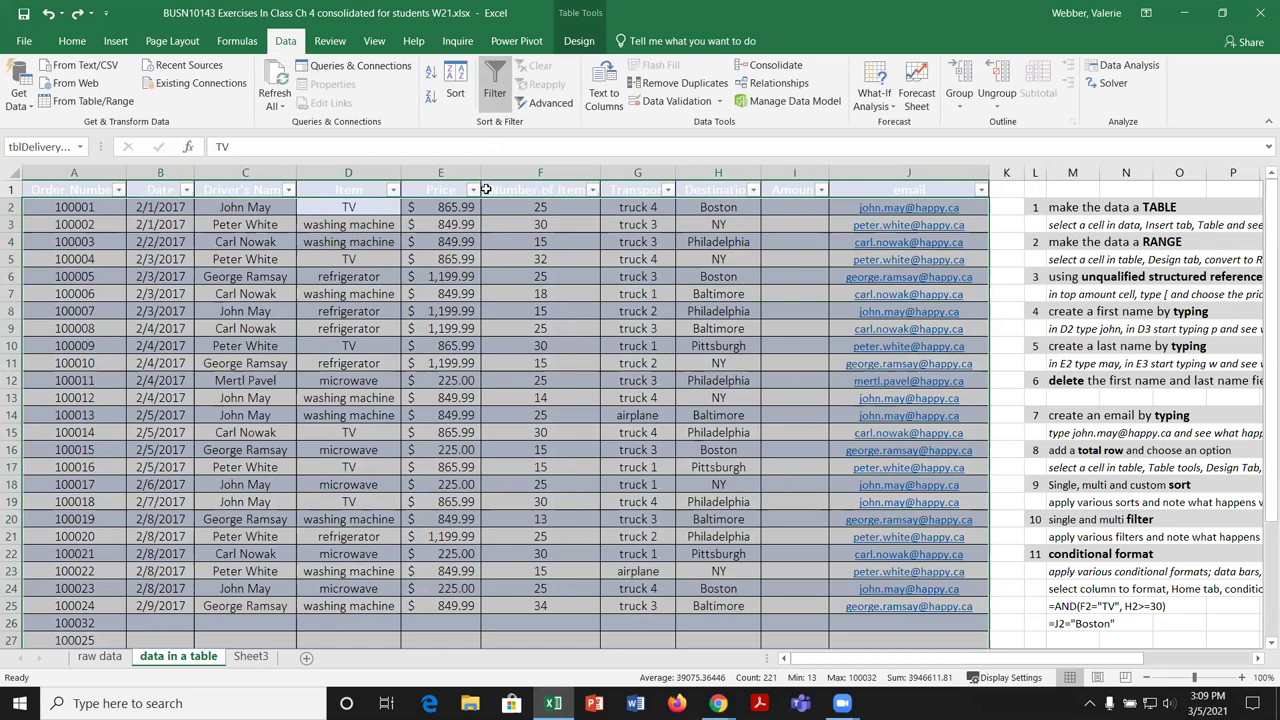
click(473, 190)
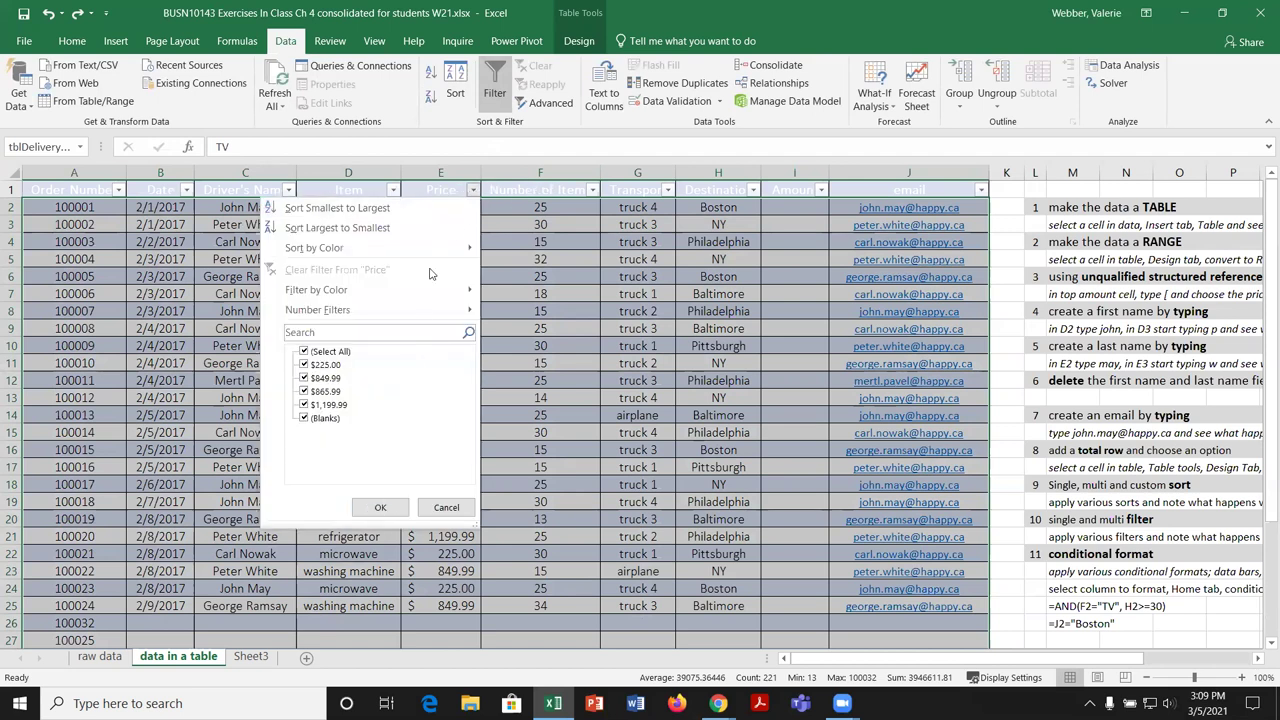
mouse_move(448, 309)
key(Escape)
key(Escape)
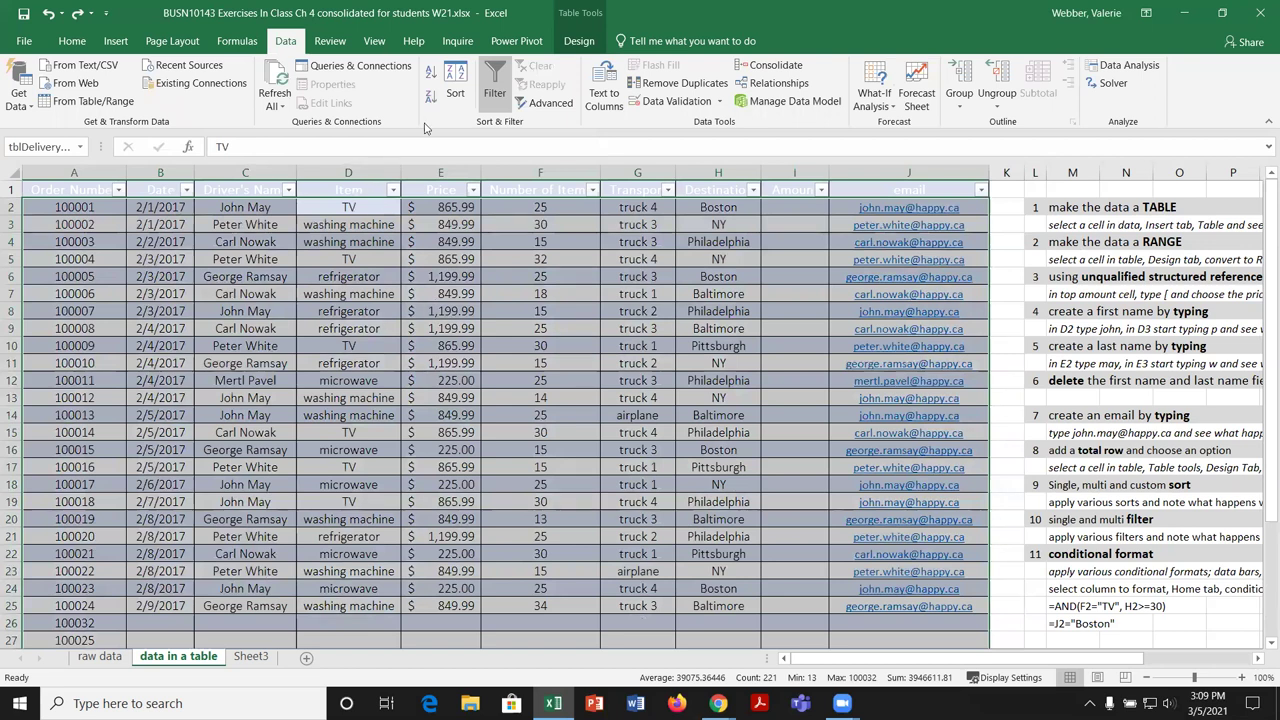
click(455, 90)
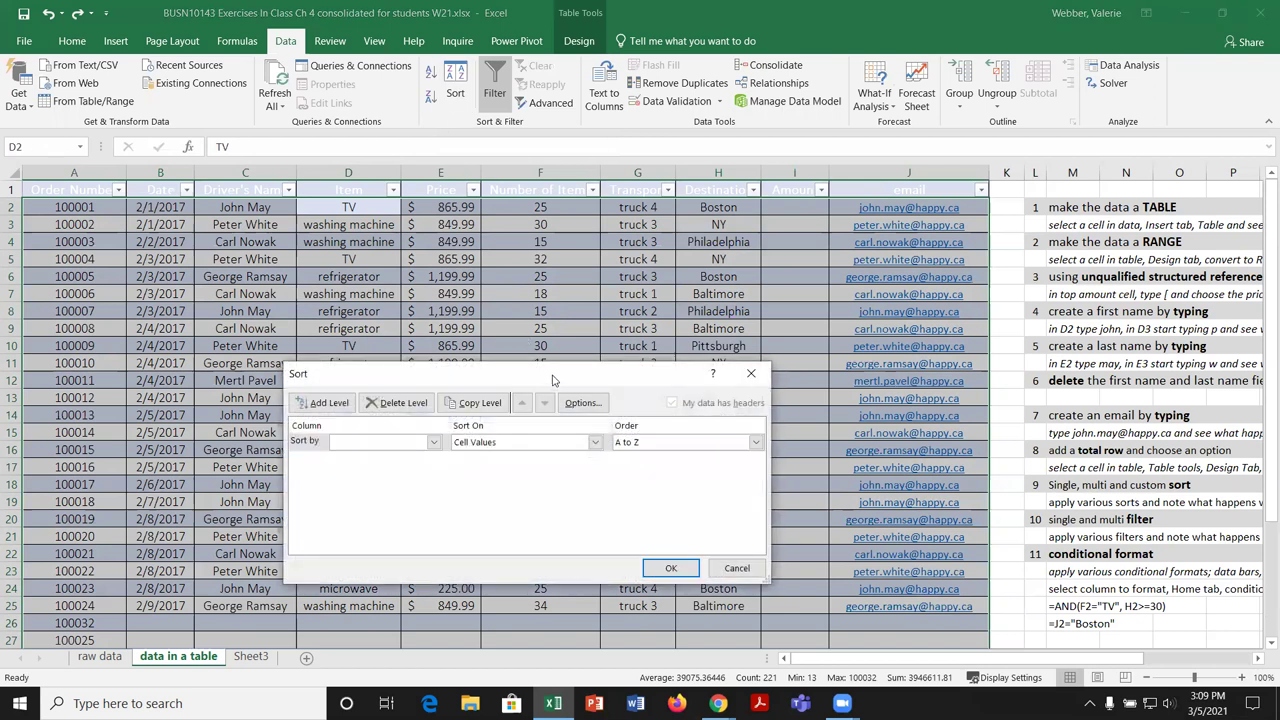
Step: Add three sort levels: Driver's Name, then Item, then Number of Items
drag(553, 380, 573, 233)
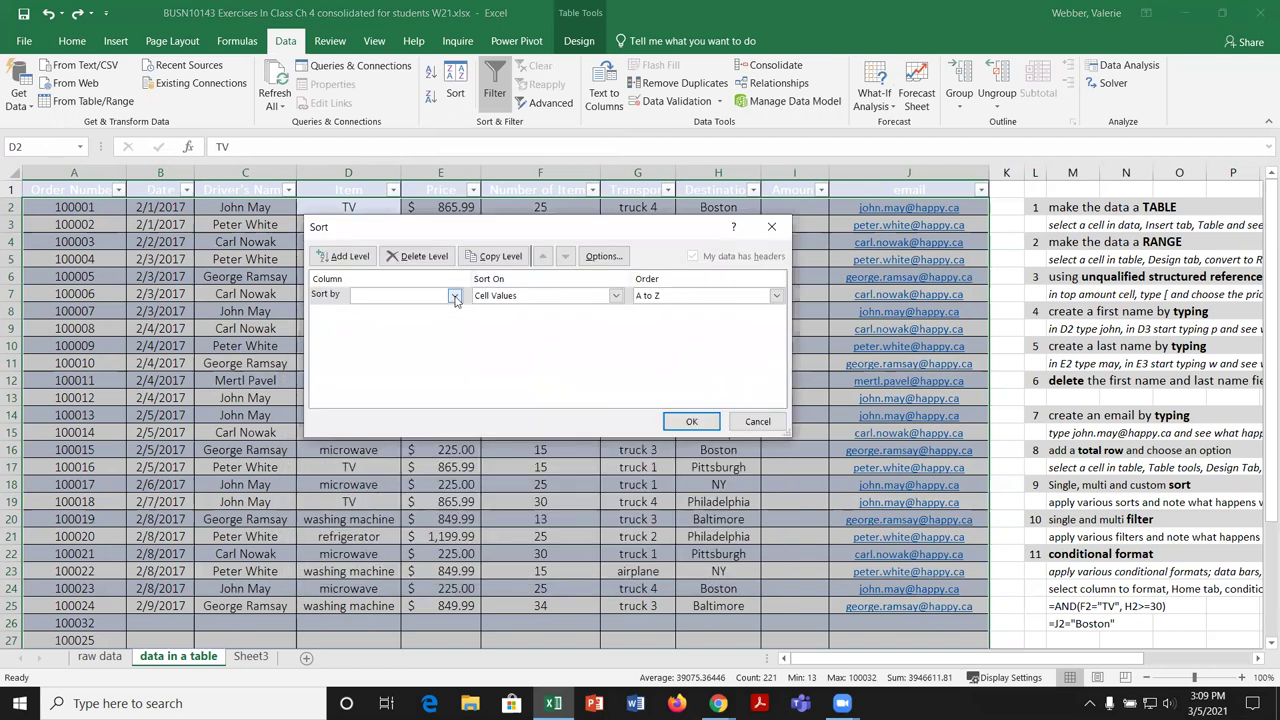
click(454, 297)
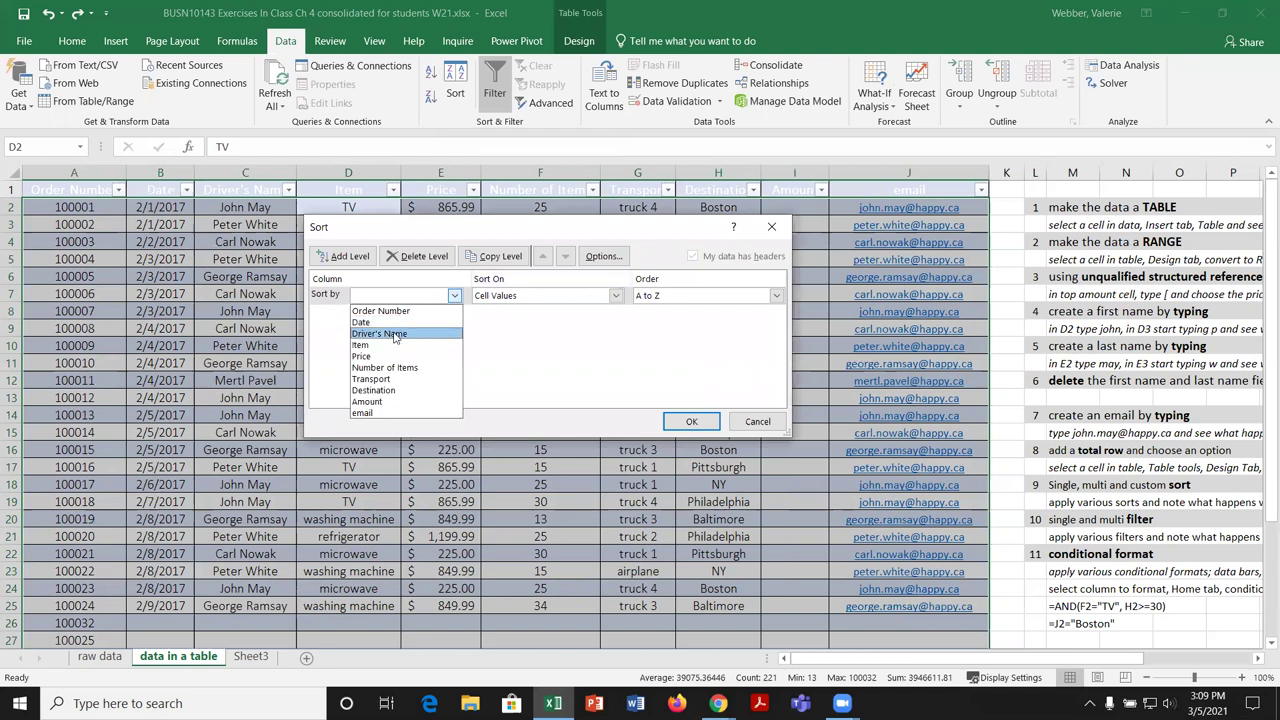
click(394, 334)
click(343, 256)
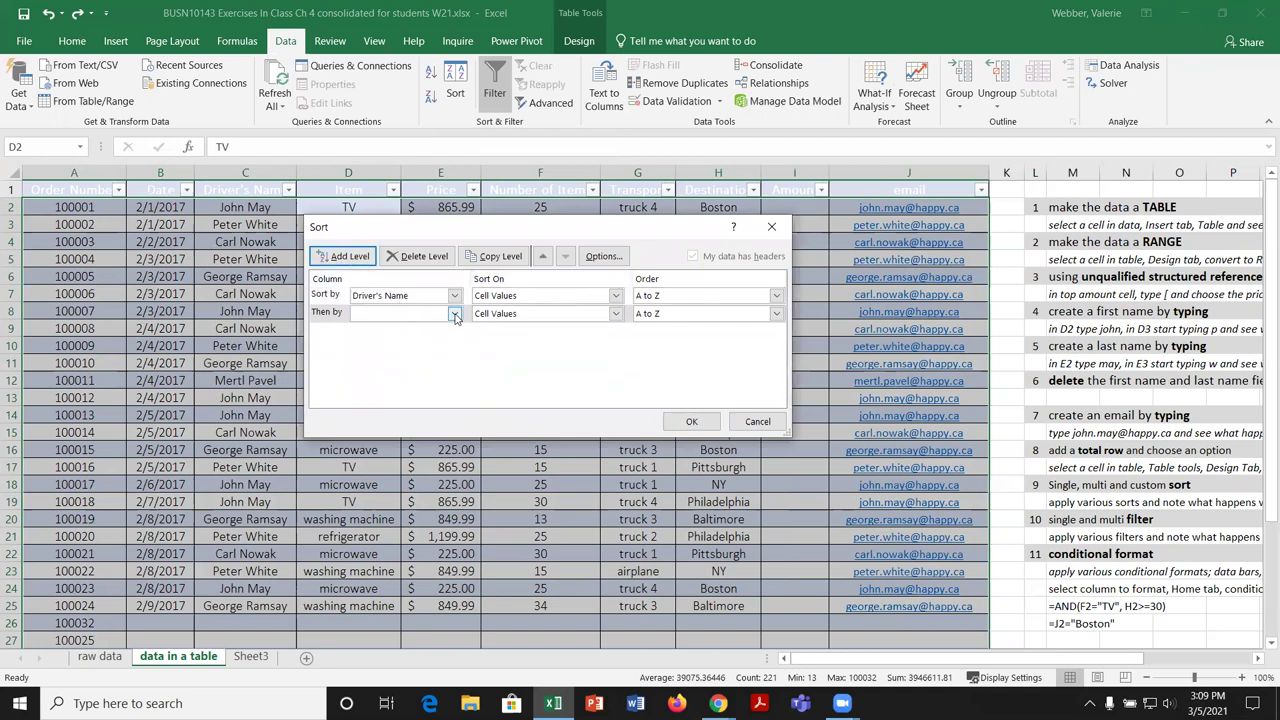
click(455, 314)
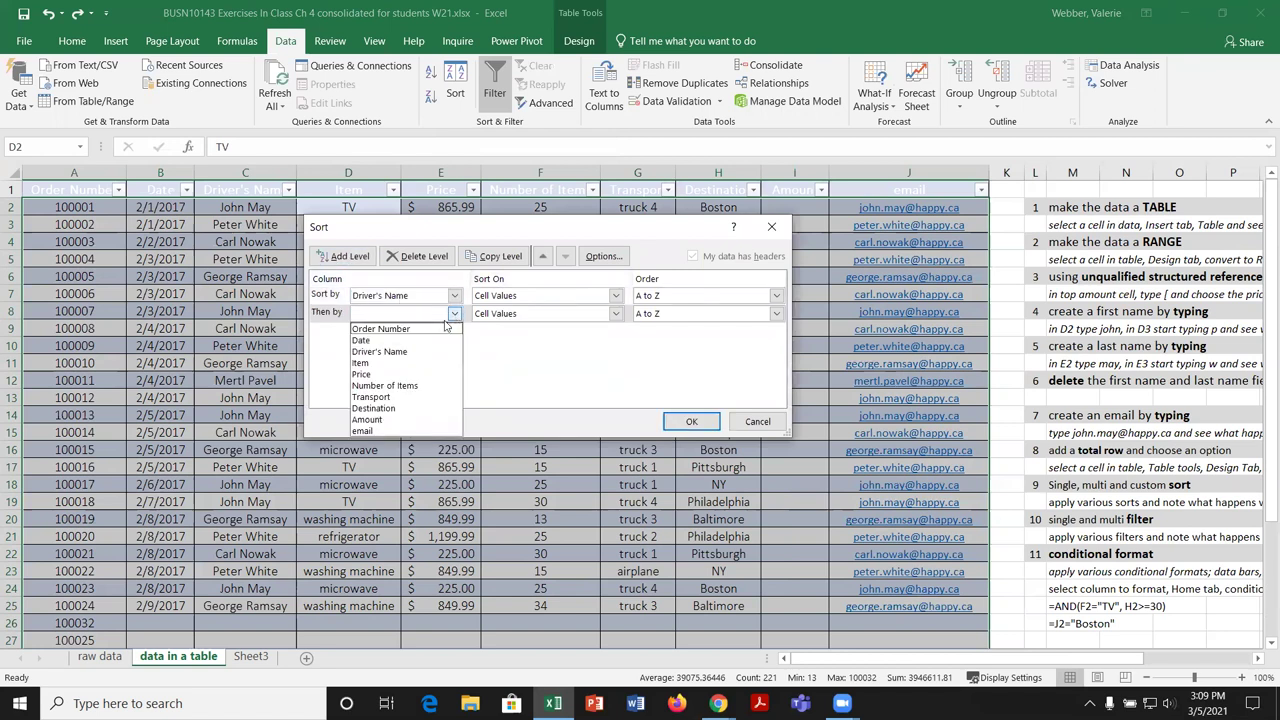
click(389, 370)
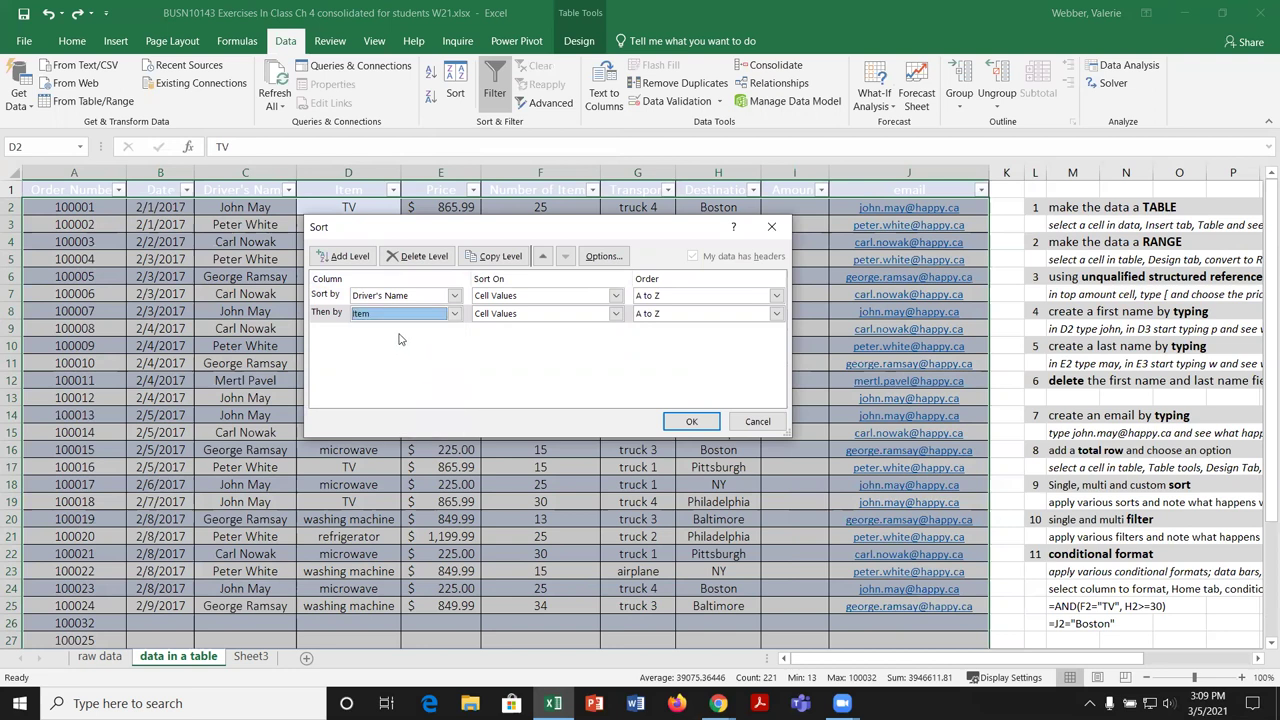
click(345, 256)
click(455, 332)
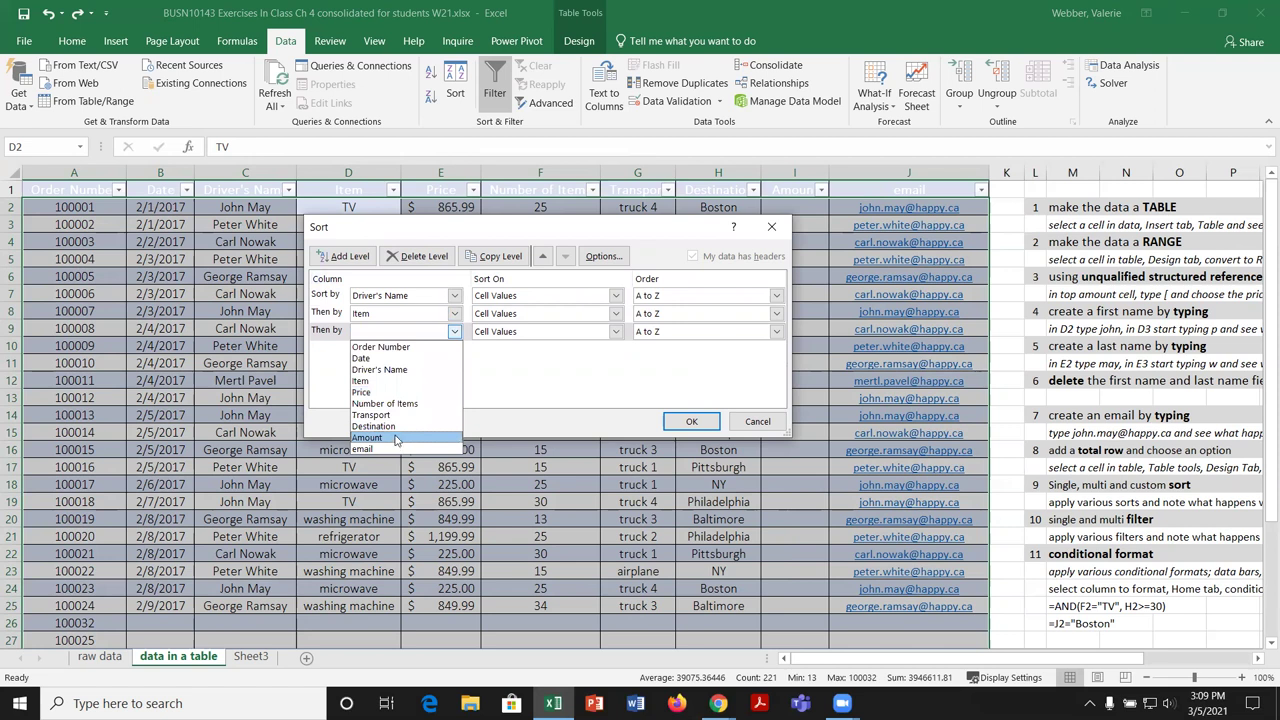
click(396, 404)
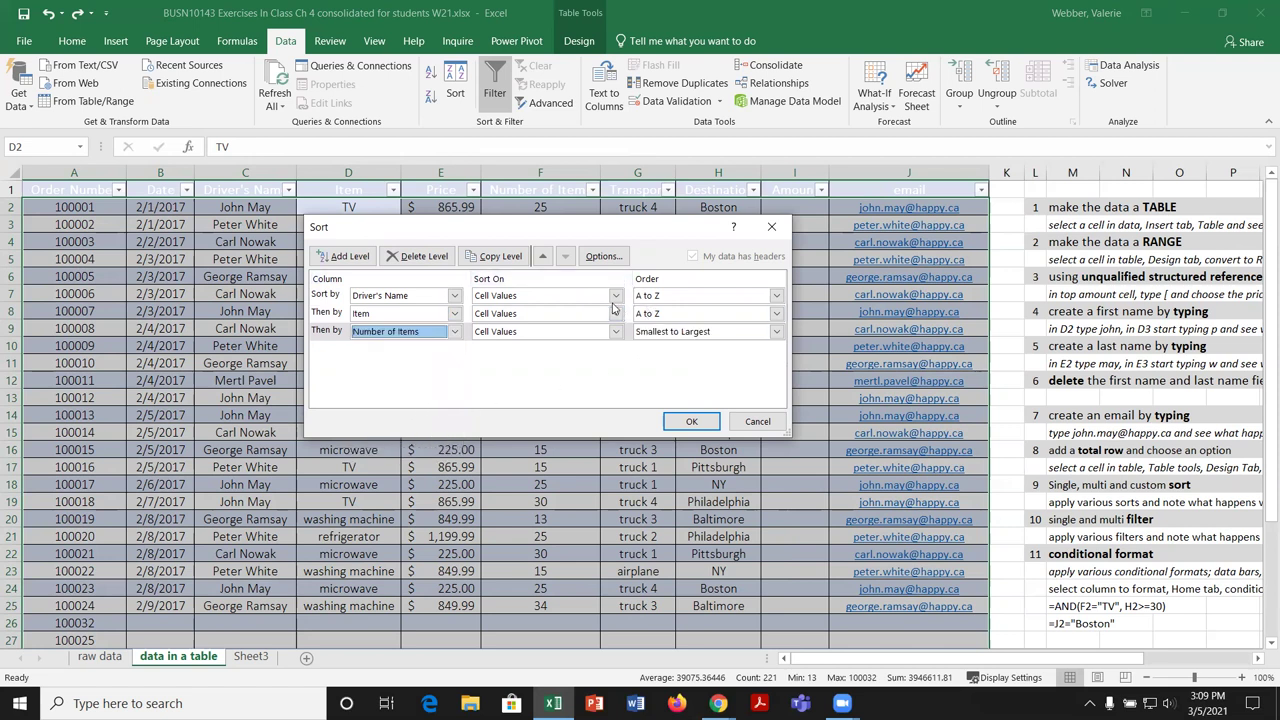
Step: Order Number of Items smallest to largest and Item by the custom TV, microwave, washing machine, refrigerator list
click(776, 331)
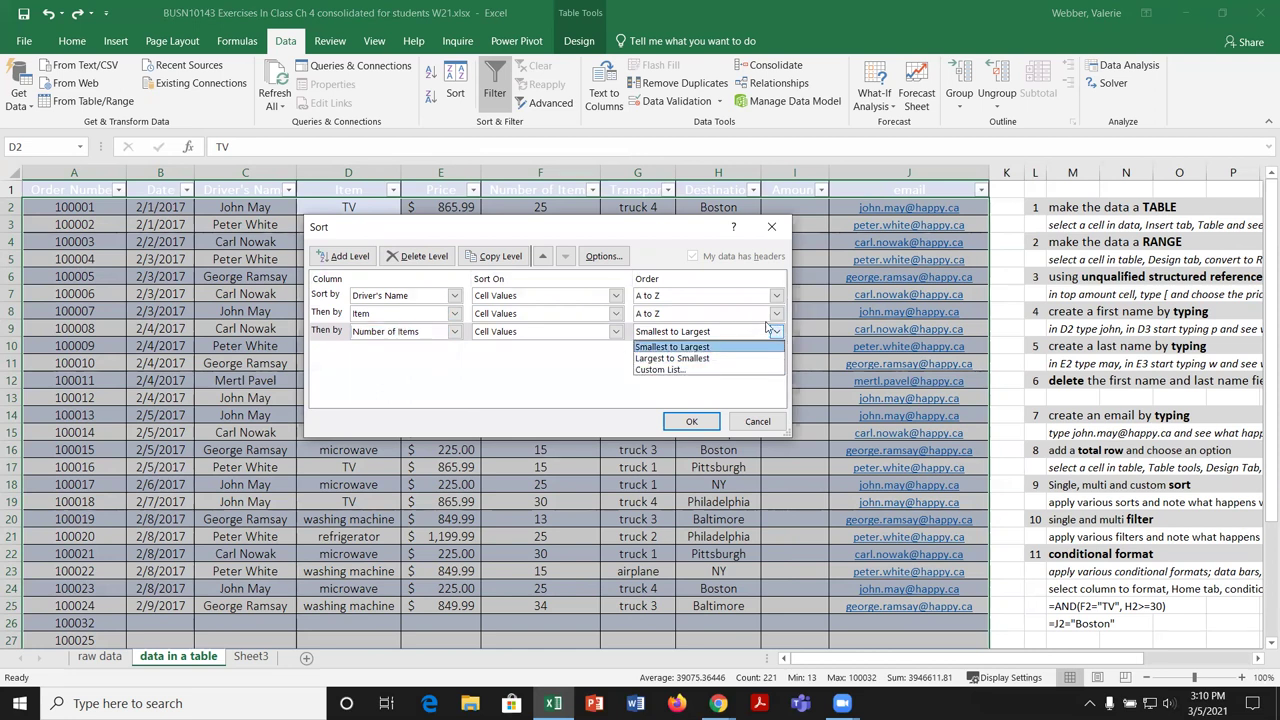
click(777, 316)
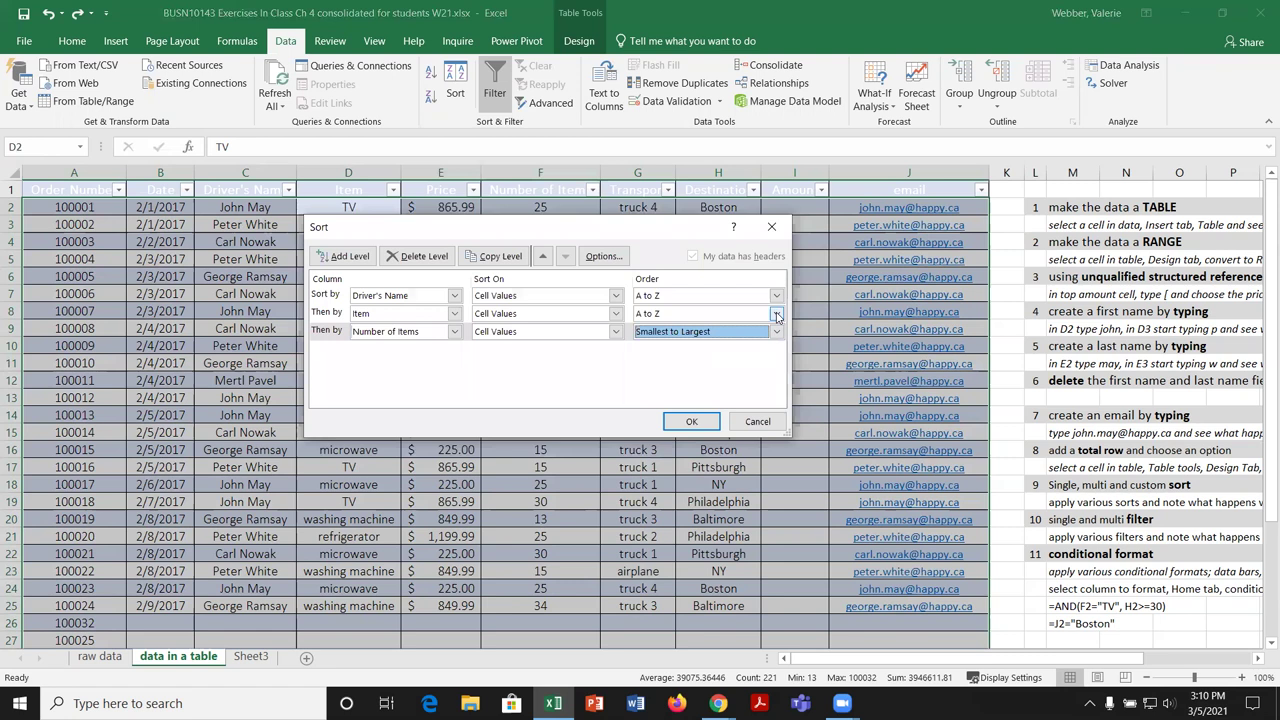
click(777, 316)
click(688, 352)
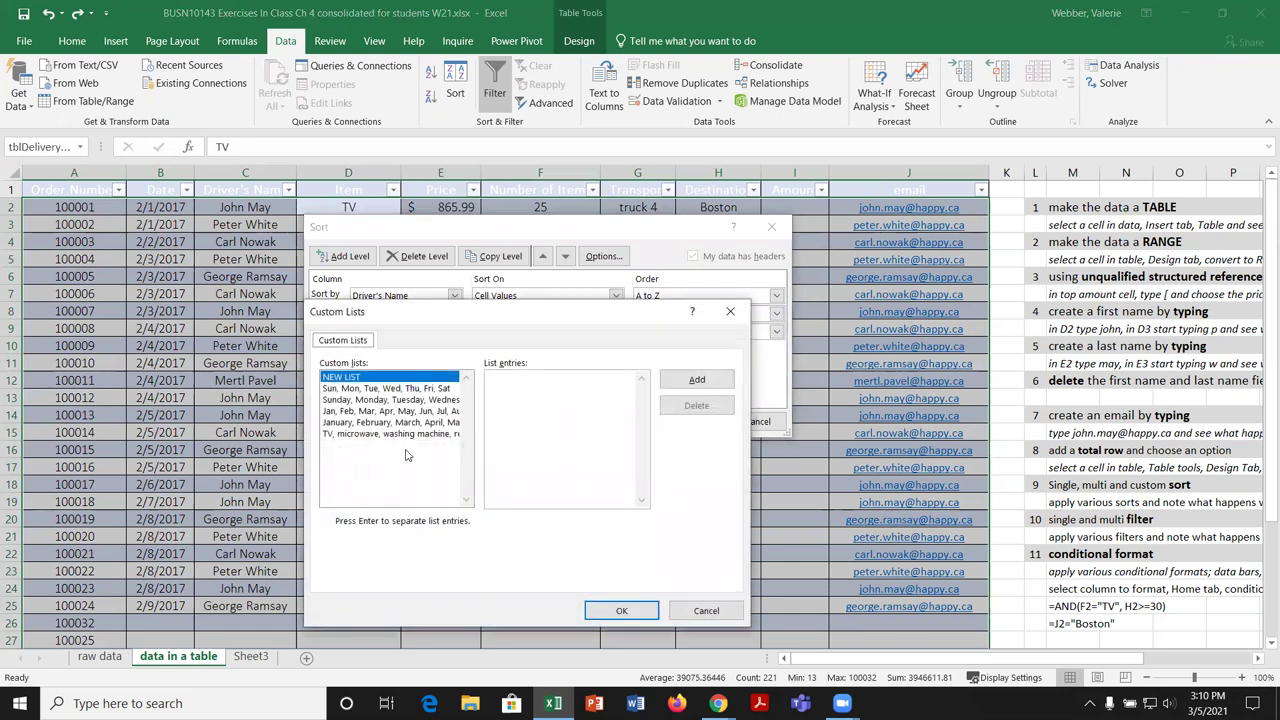
click(405, 434)
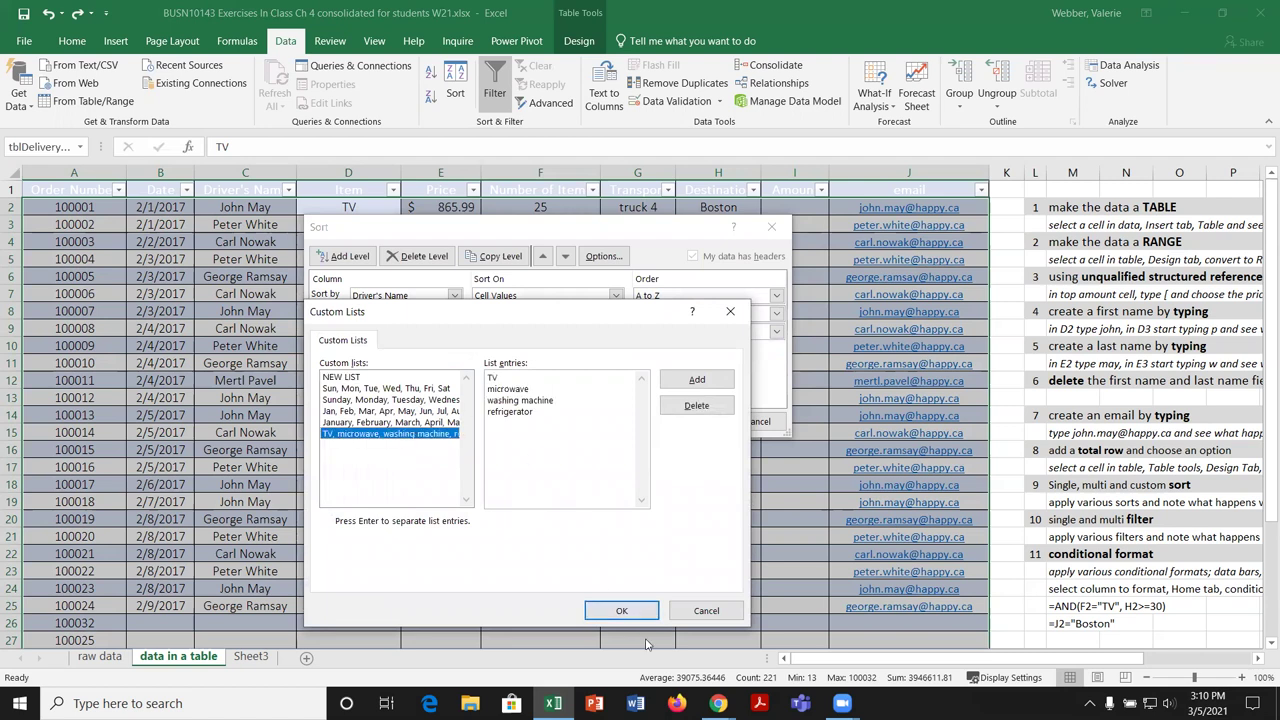
click(629, 612)
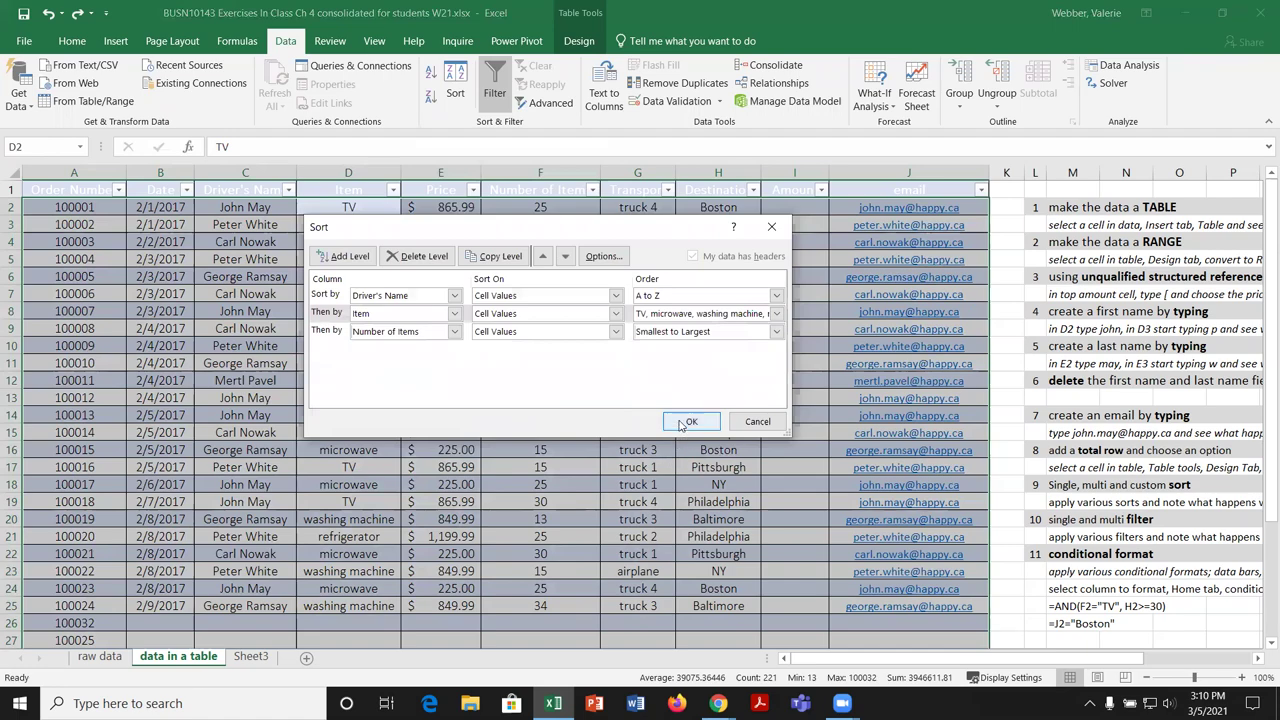
click(691, 421)
scroll(481, 500, down, 3)
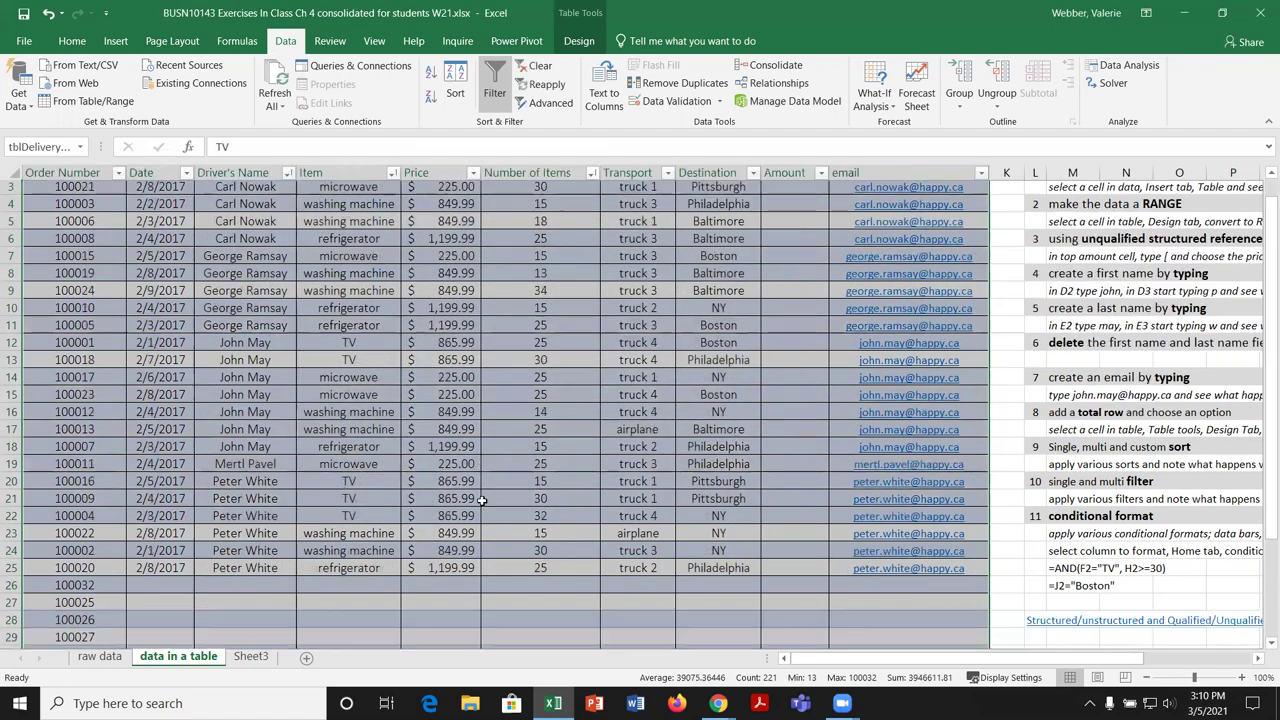
scroll(481, 500, up, 3)
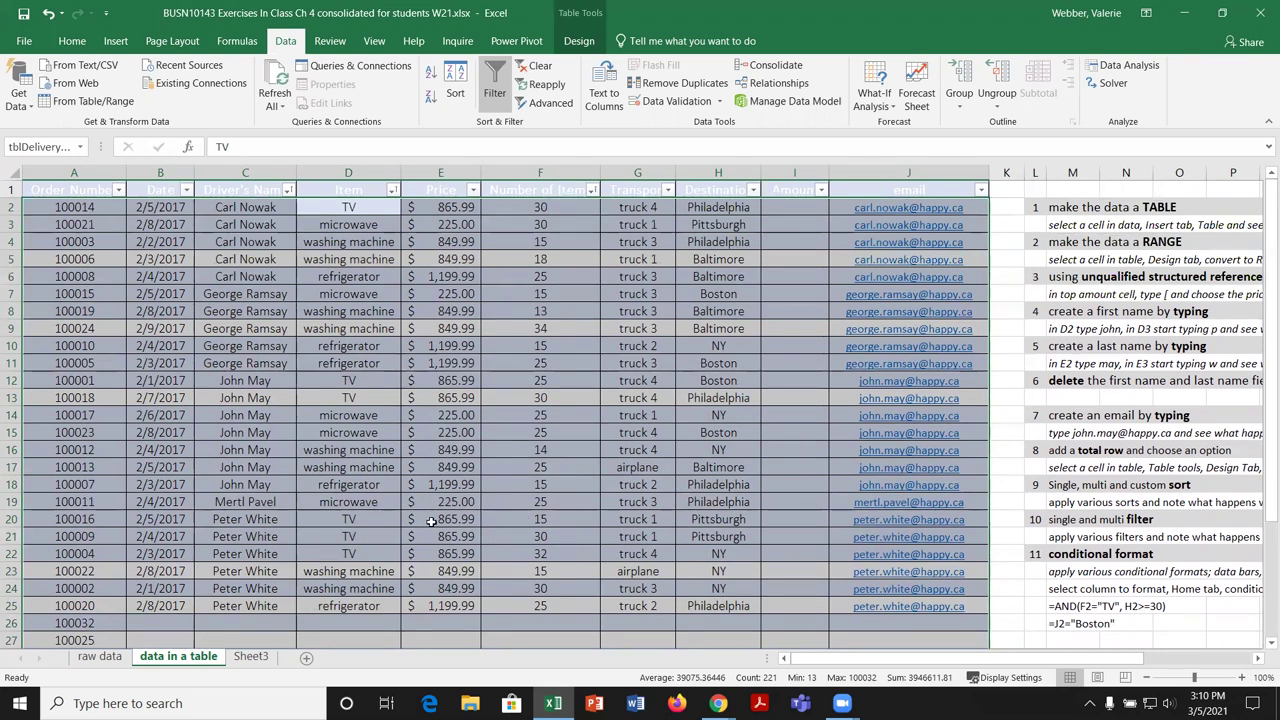
click(482, 485)
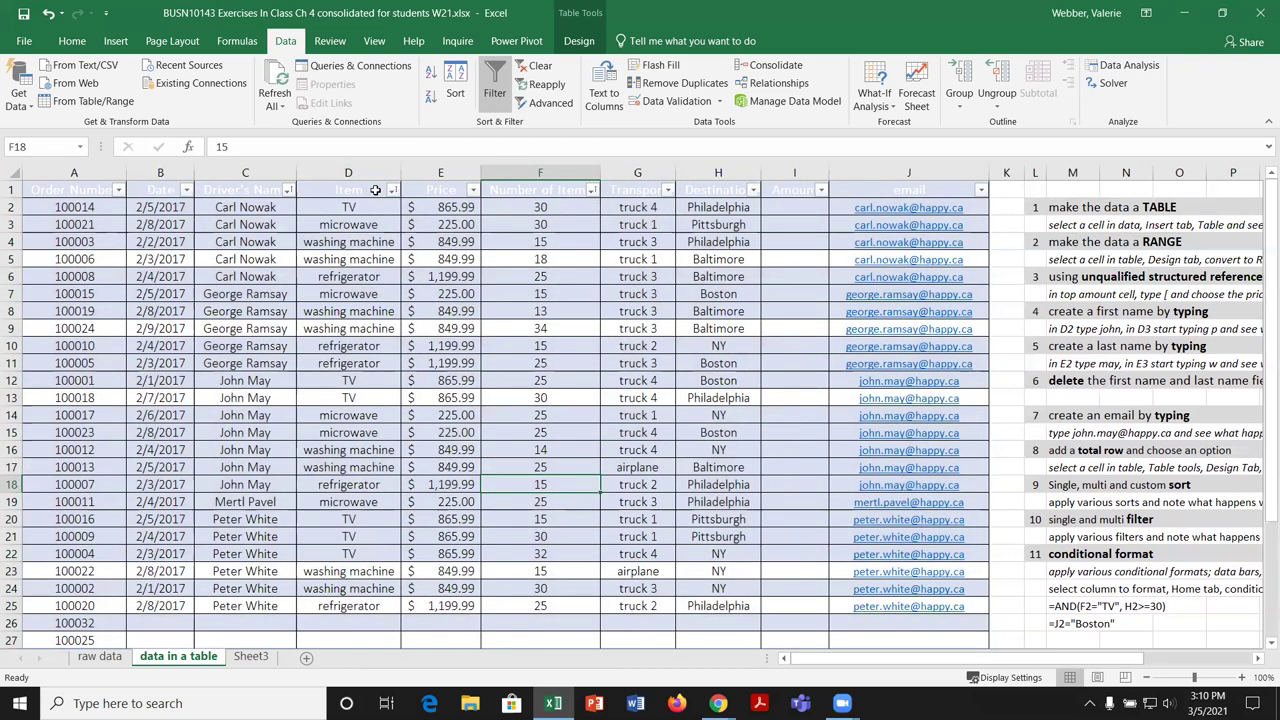
click(288, 190)
click(120, 351)
click(120, 364)
click(196, 508)
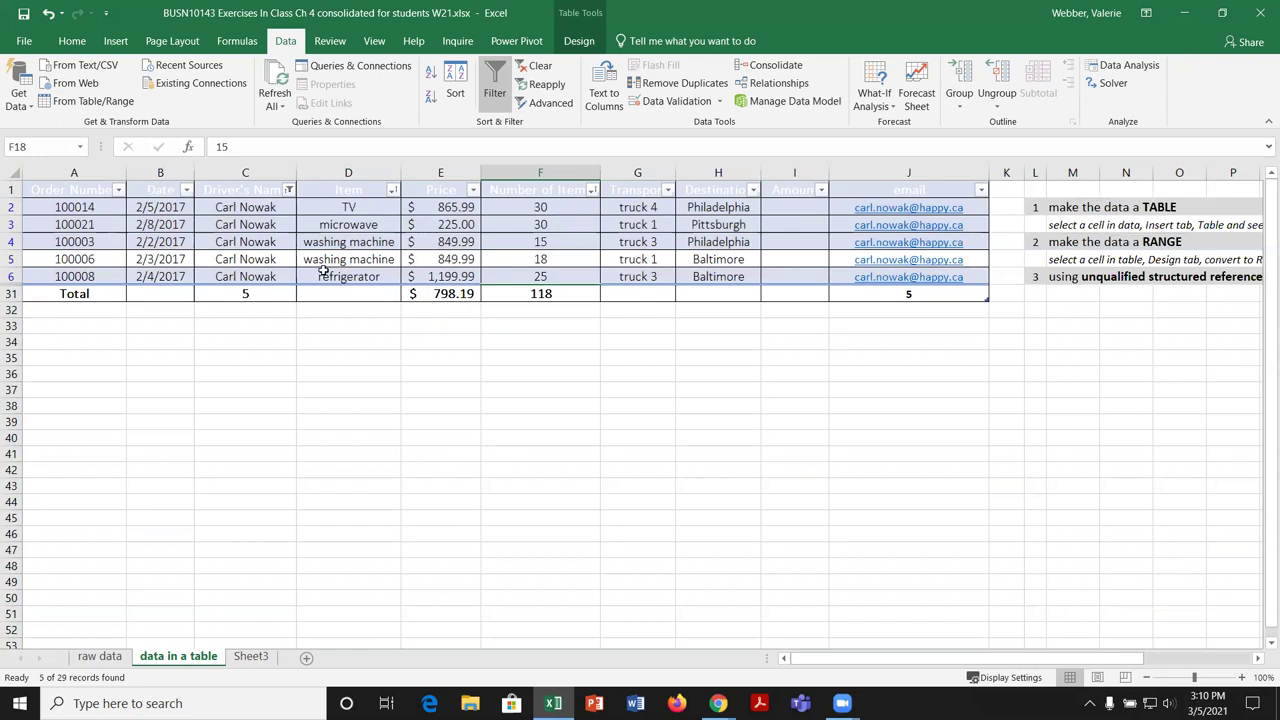
Step: Clear the driver filter and bring up the Number of Items number filters
click(288, 190)
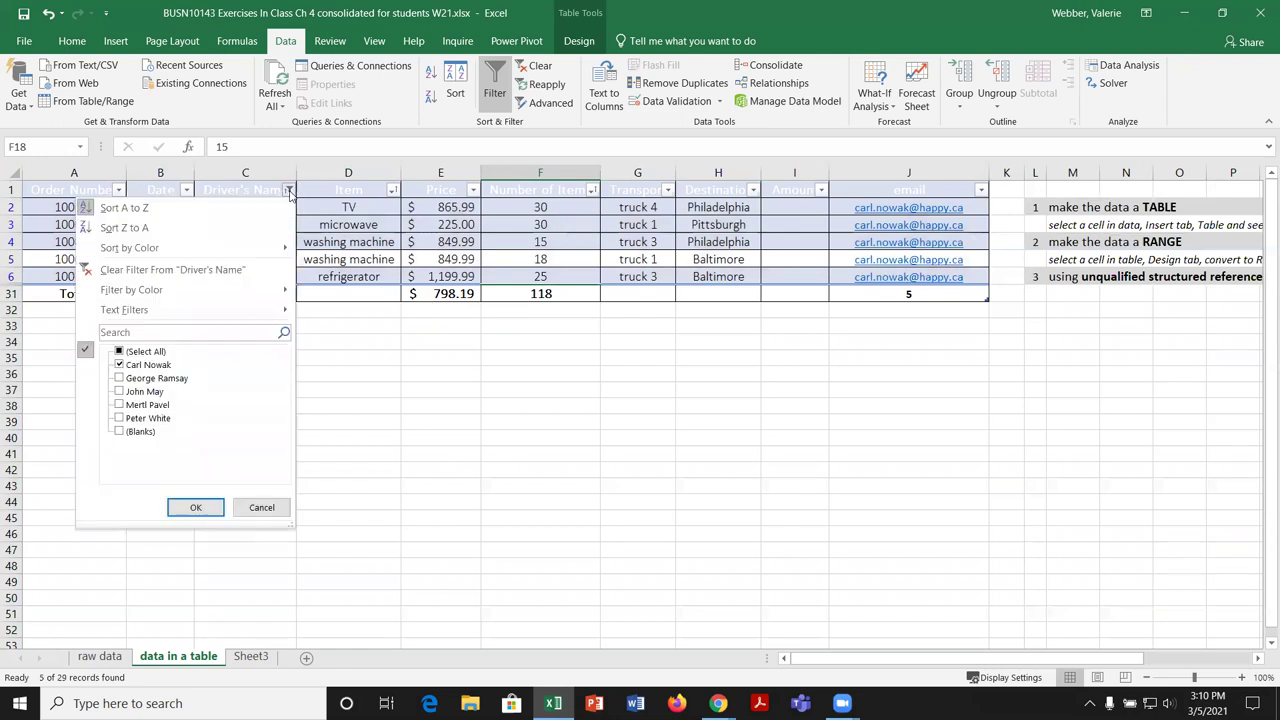
click(120, 351)
click(196, 508)
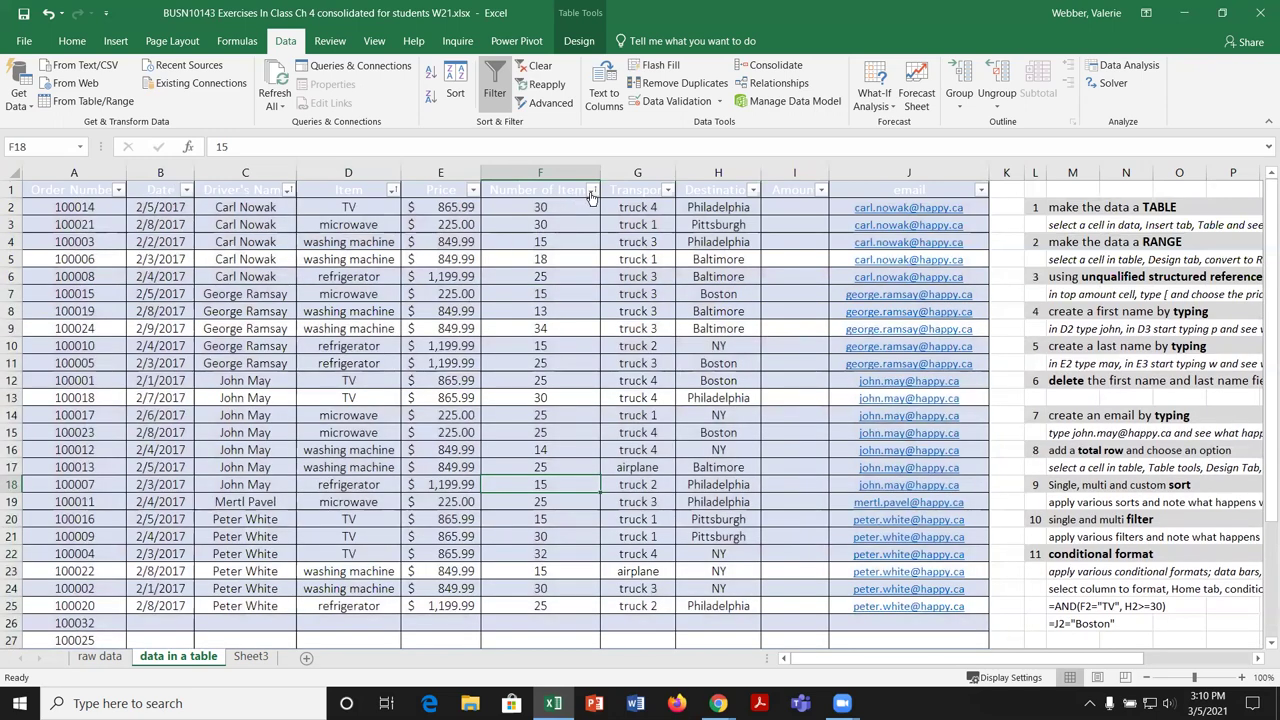
click(592, 190)
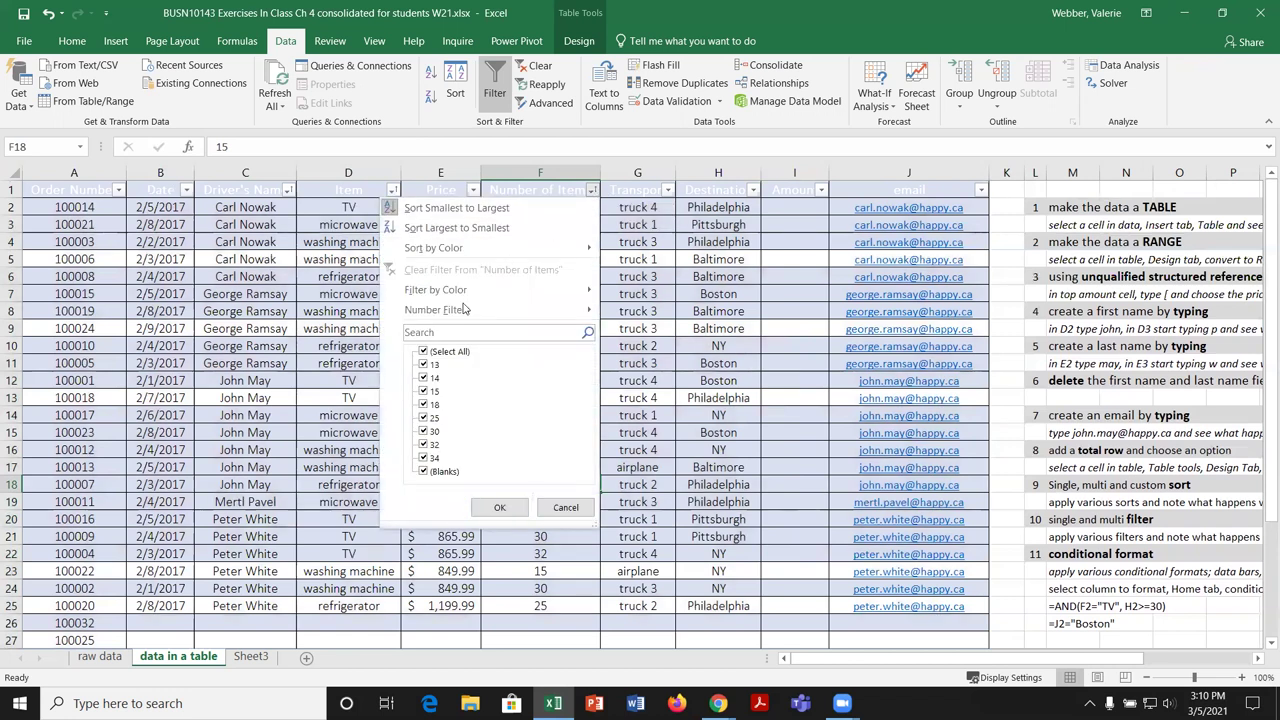
mouse_move(462, 311)
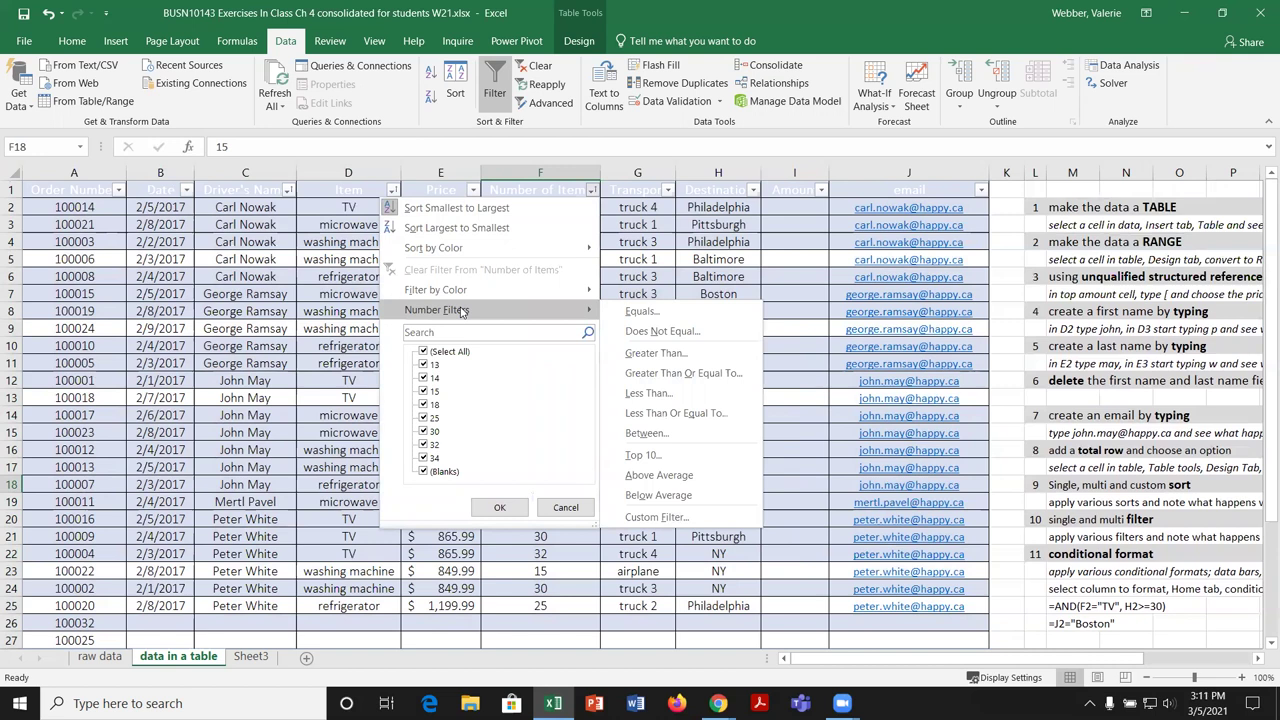
Step: Filter Number of Items to 20 or more, leaving 15 of 29 records
click(686, 374)
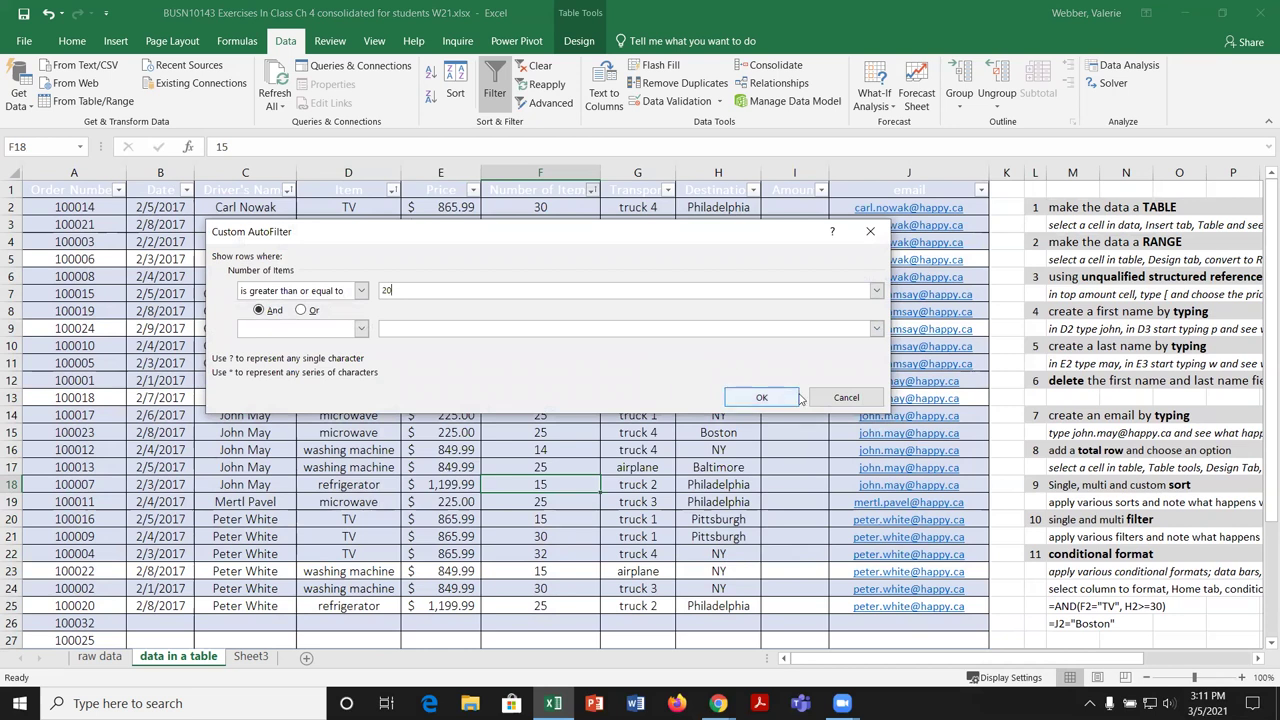
click(766, 397)
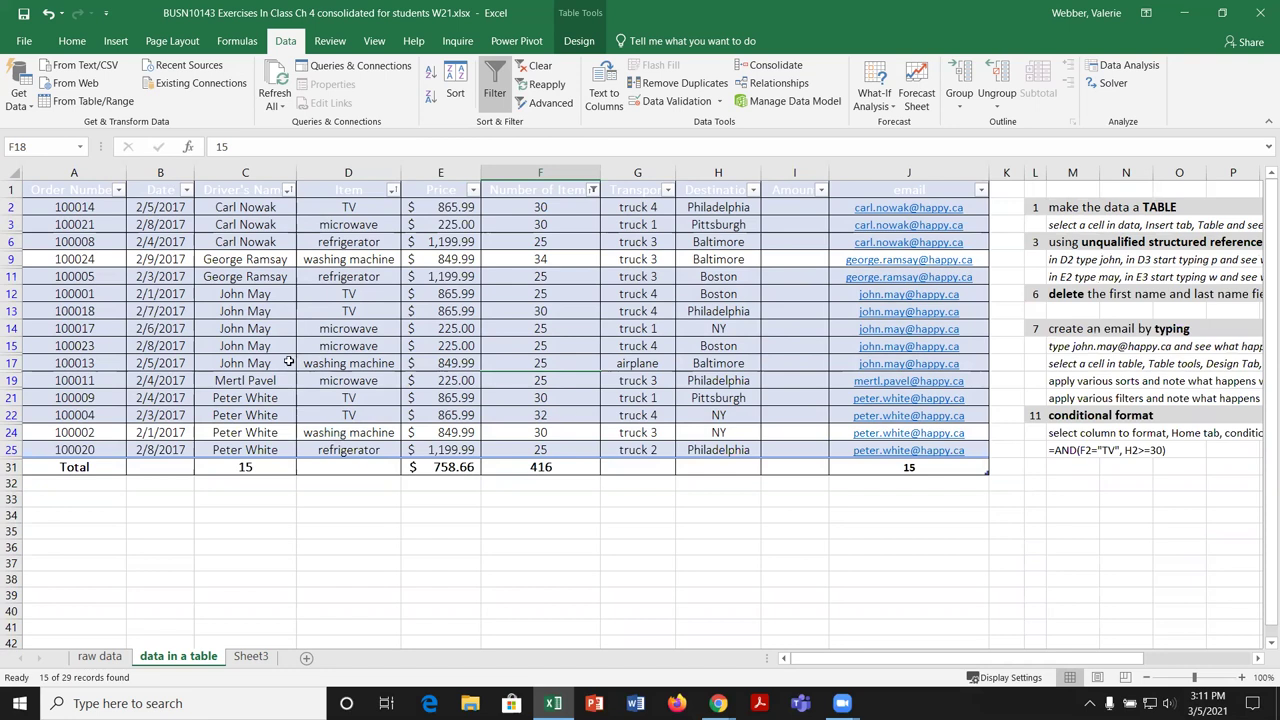
click(186, 191)
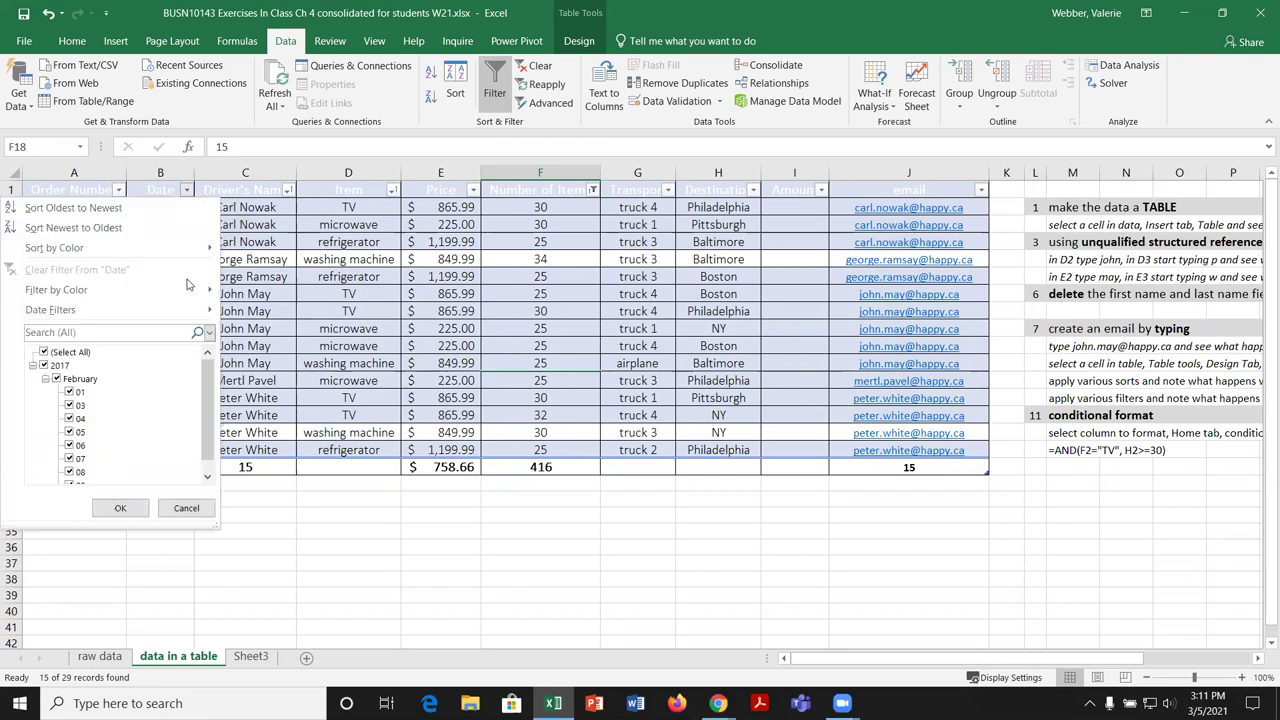
Step: Set a Date filter between 2/1/2017 and 2/5/2017
click(186, 508)
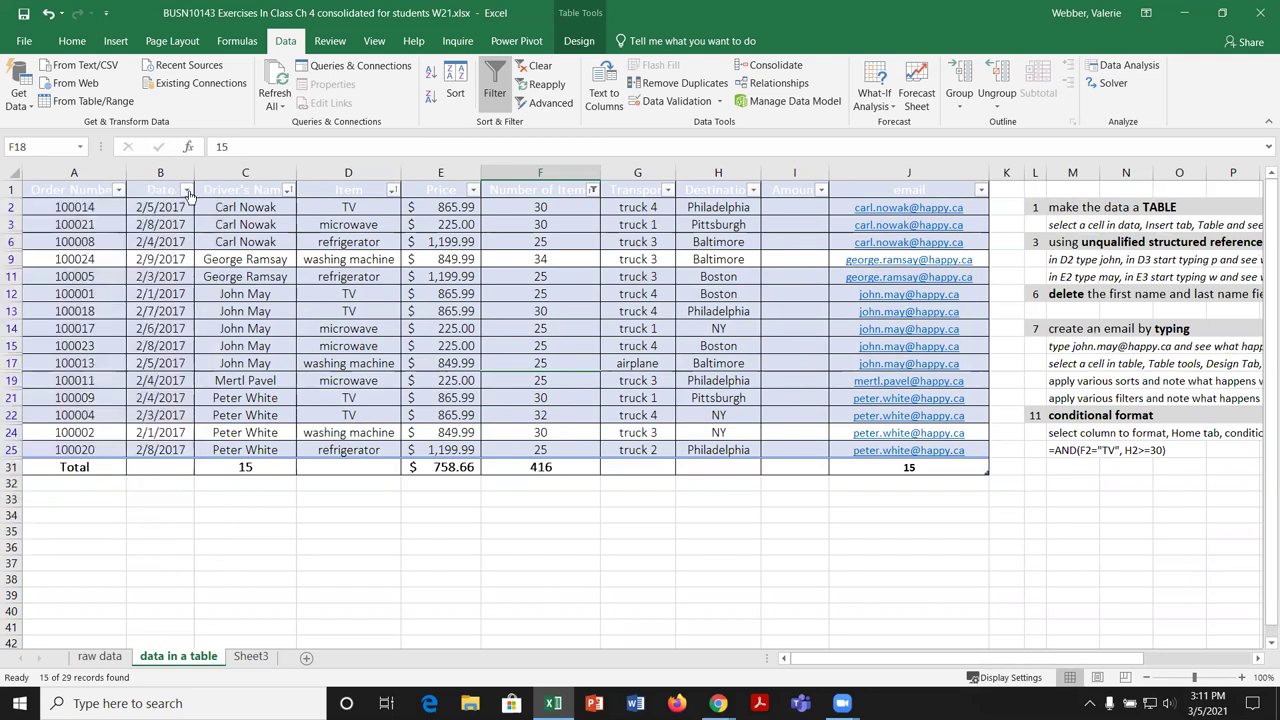
click(187, 191)
click(187, 191)
click(187, 191)
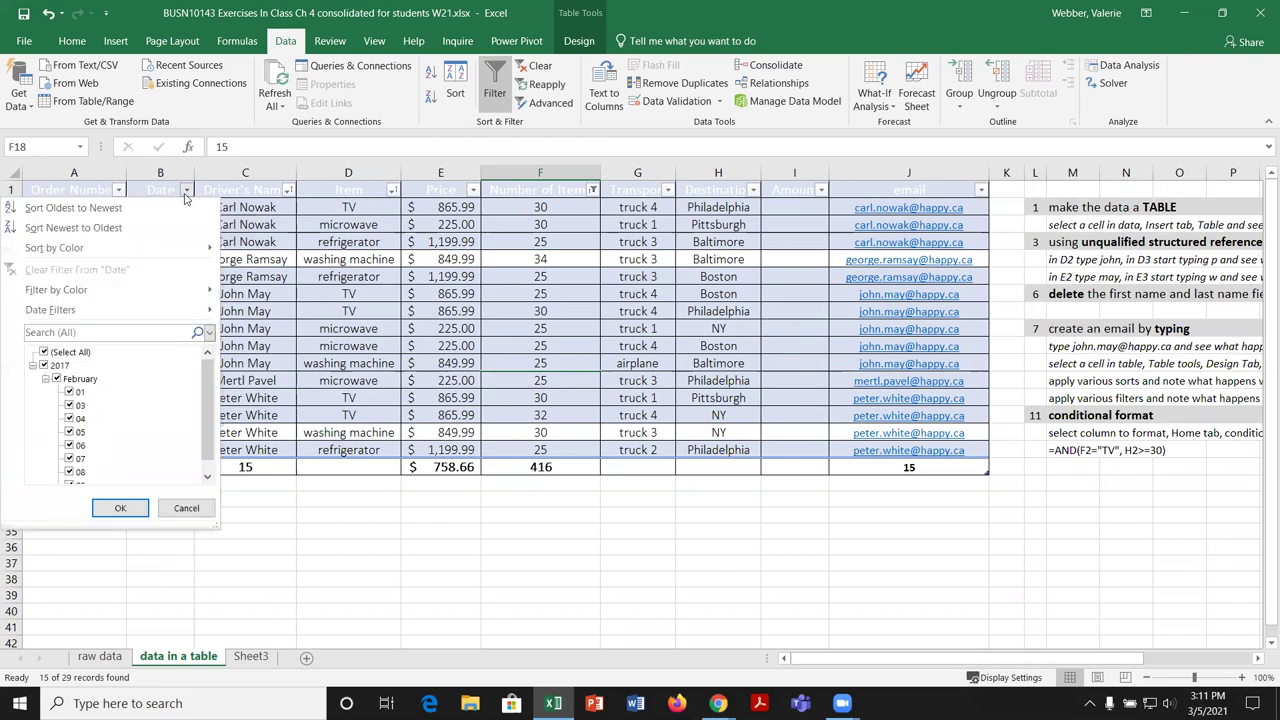
mouse_move(104, 312)
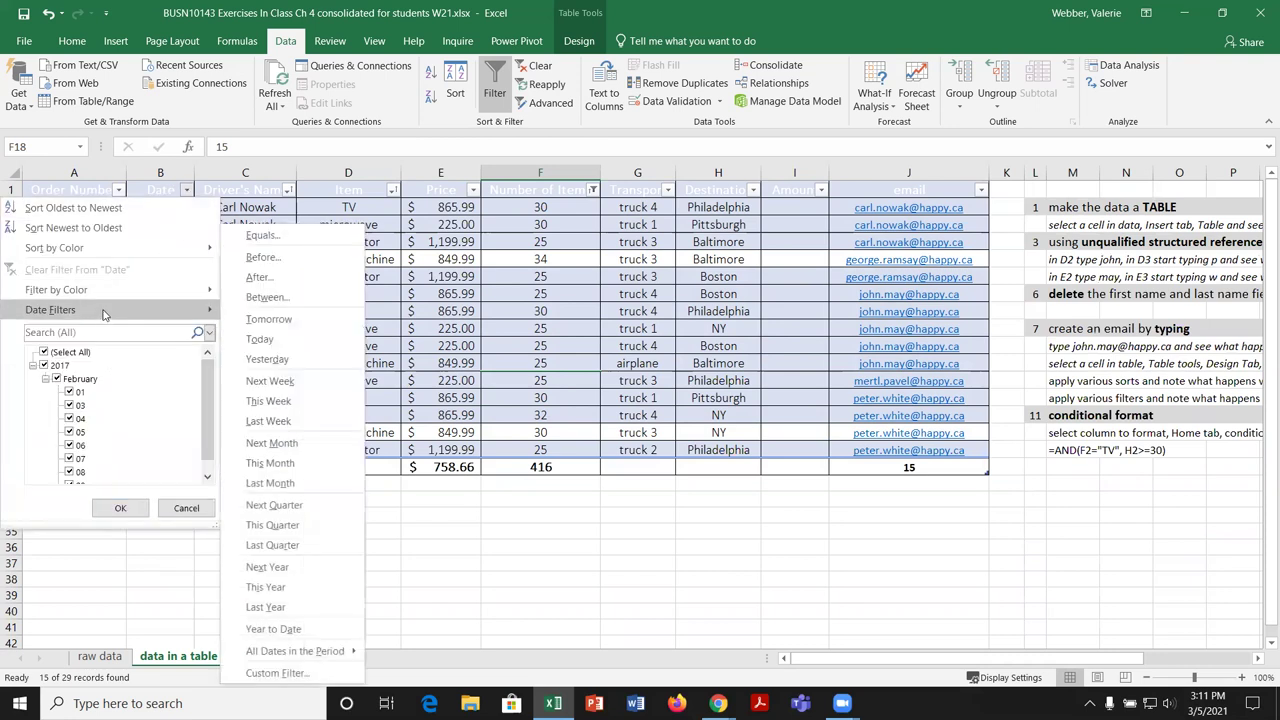
click(265, 297)
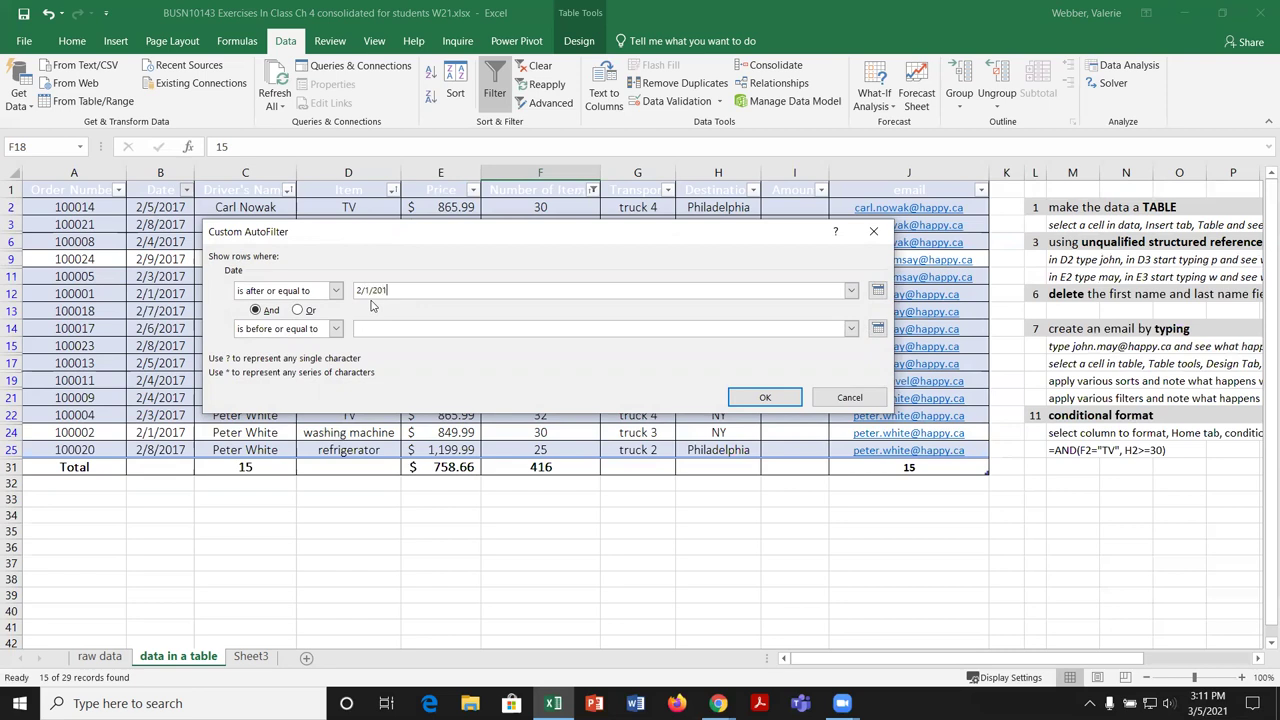
key(Tab)
click(381, 331)
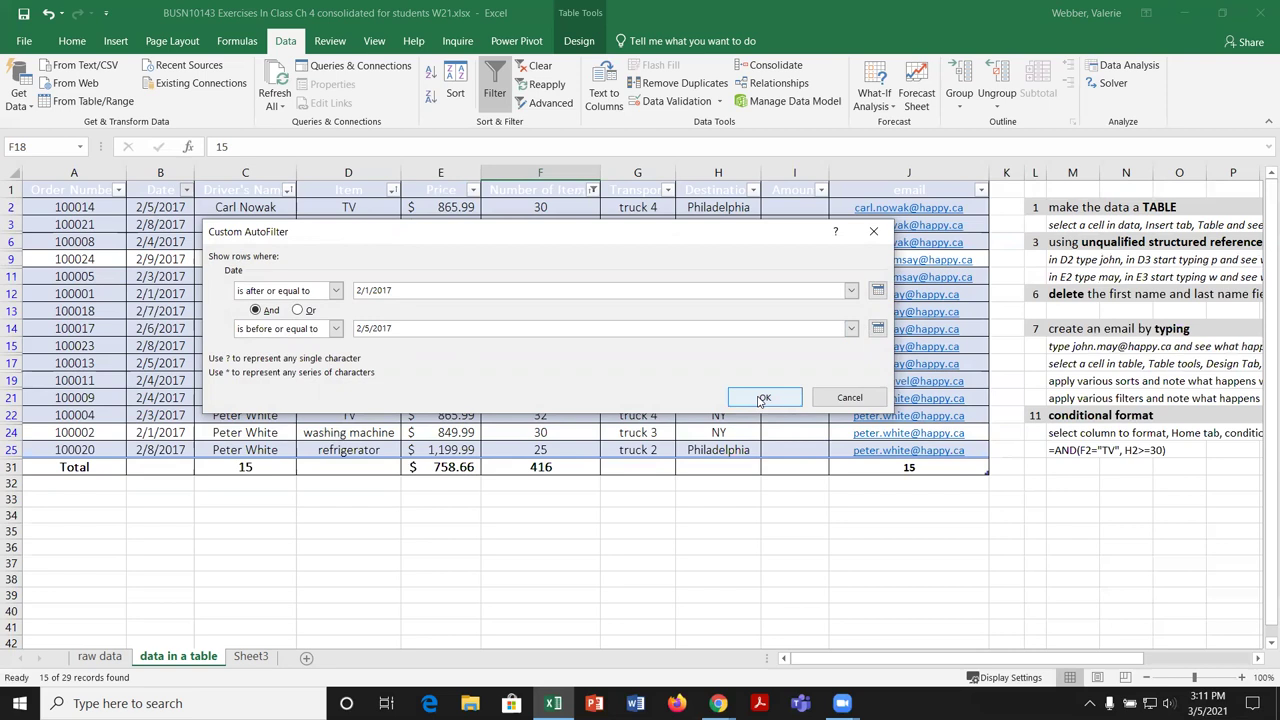
click(765, 397)
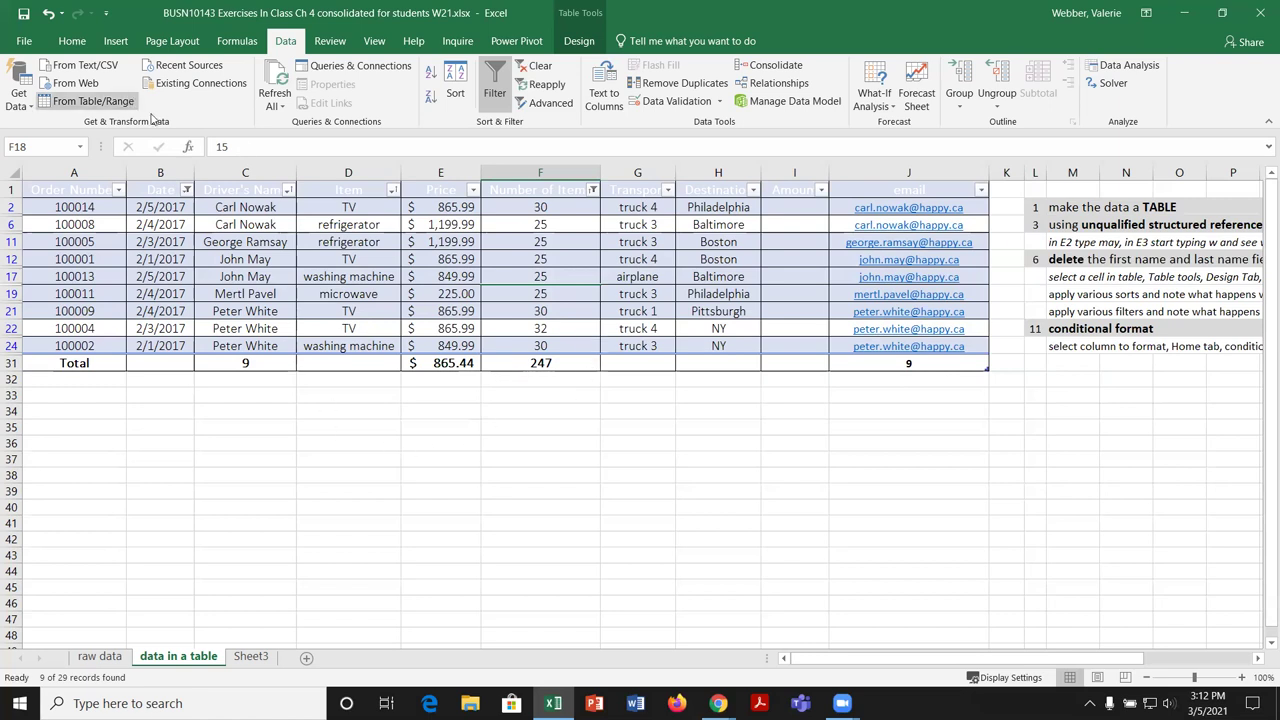
click(186, 190)
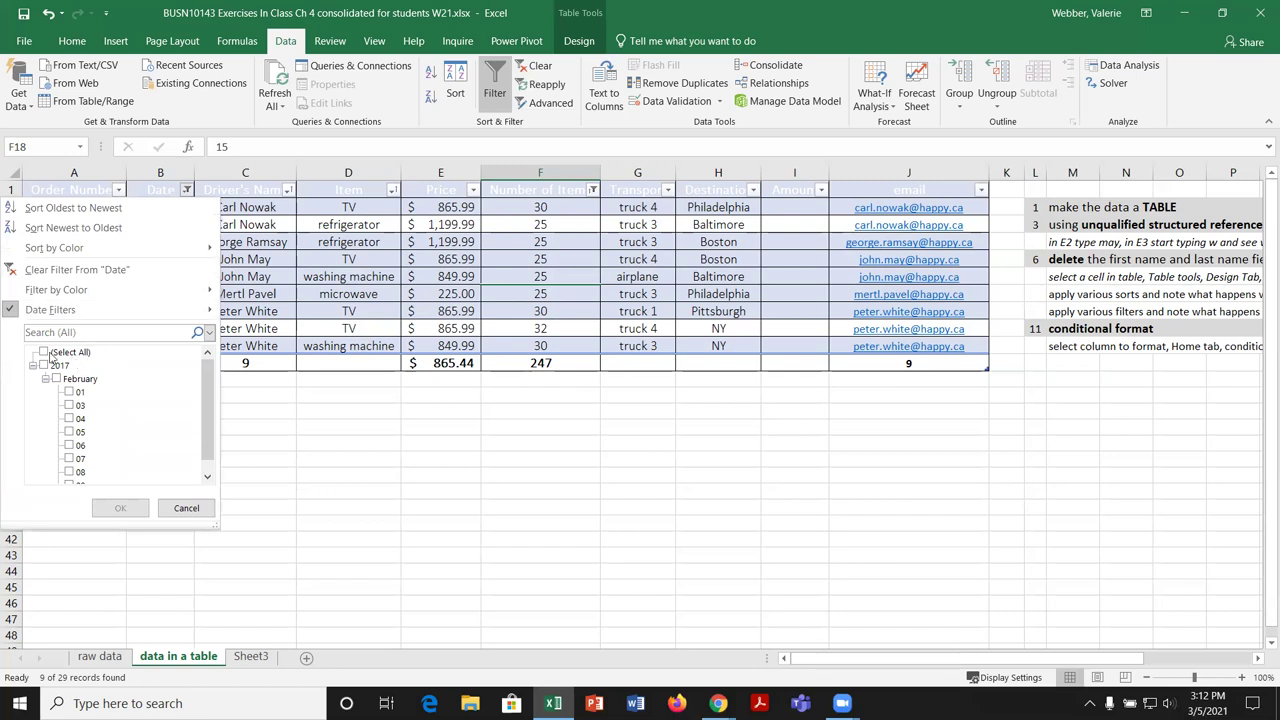
click(46, 353)
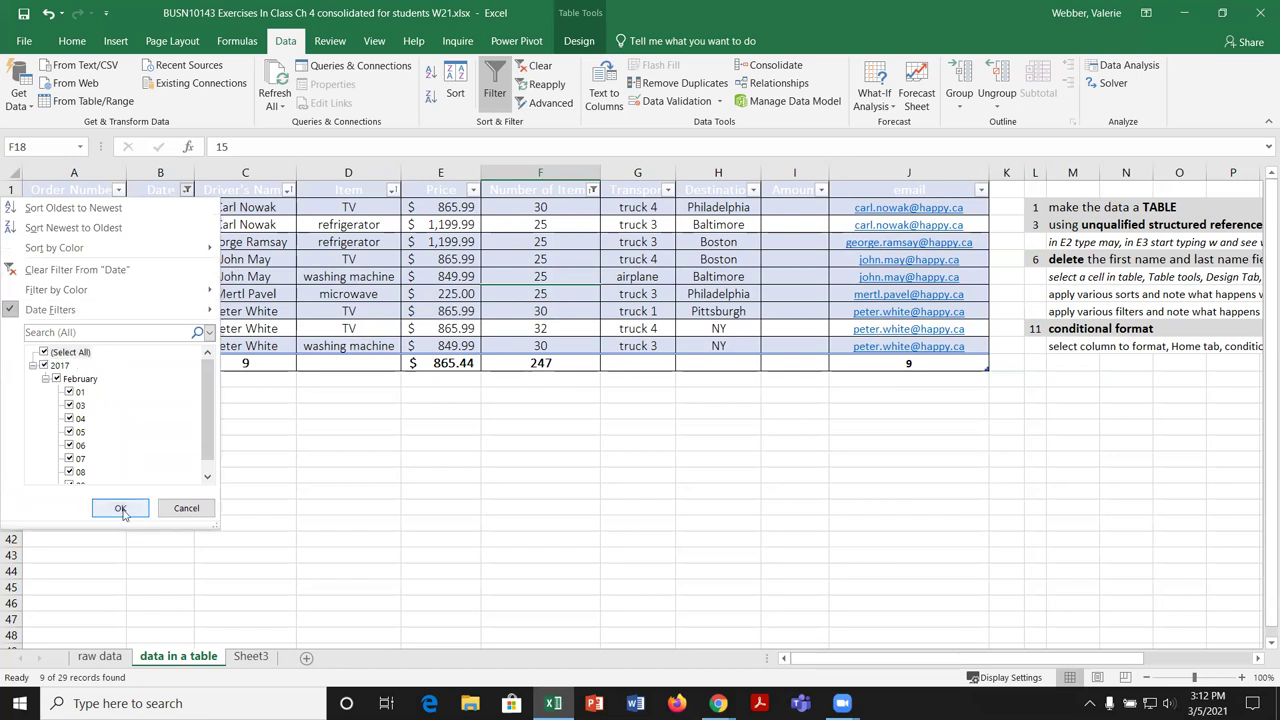
click(120, 509)
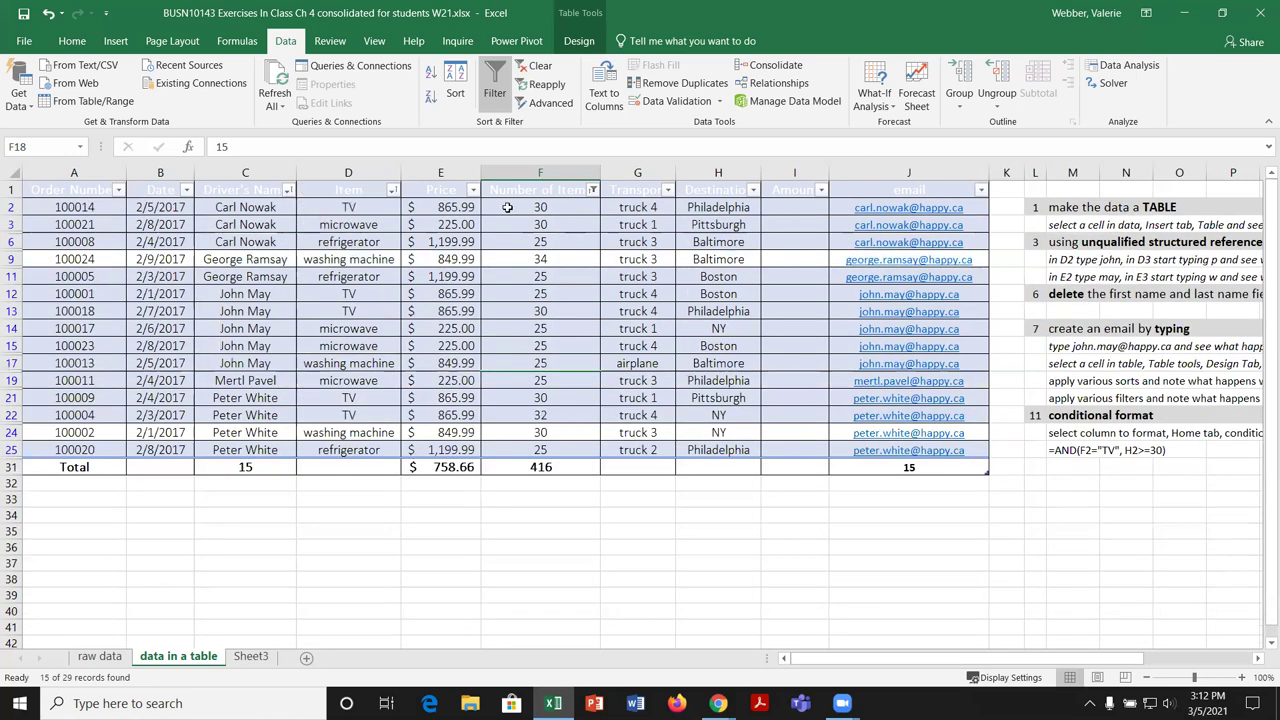
click(593, 190)
click(424, 352)
click(500, 507)
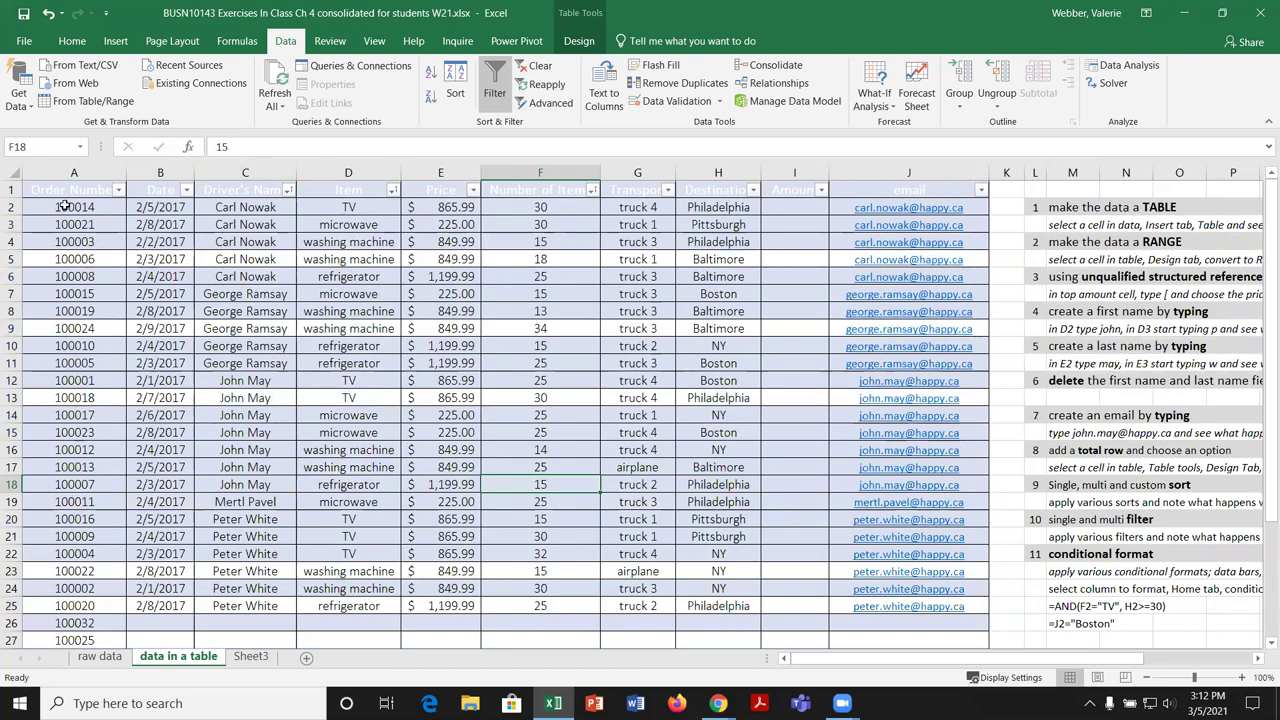
click(94, 226)
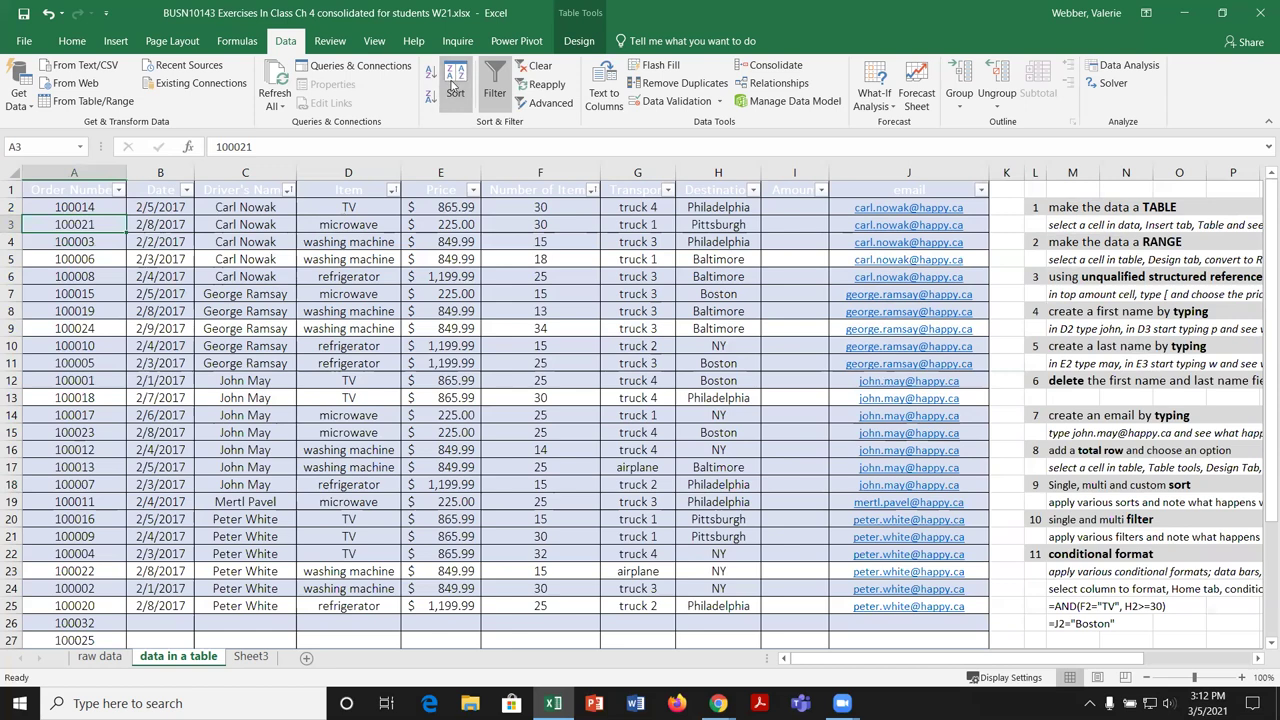
click(455, 90)
click(335, 313)
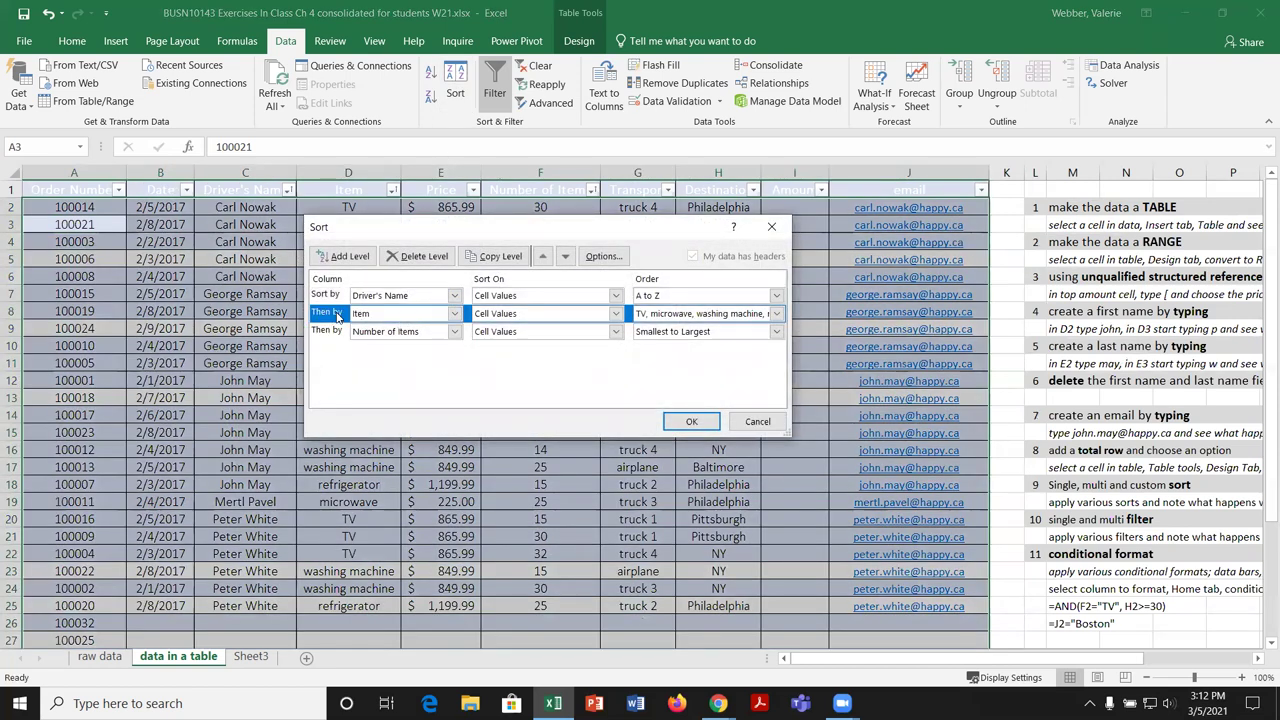
click(414, 256)
click(414, 256)
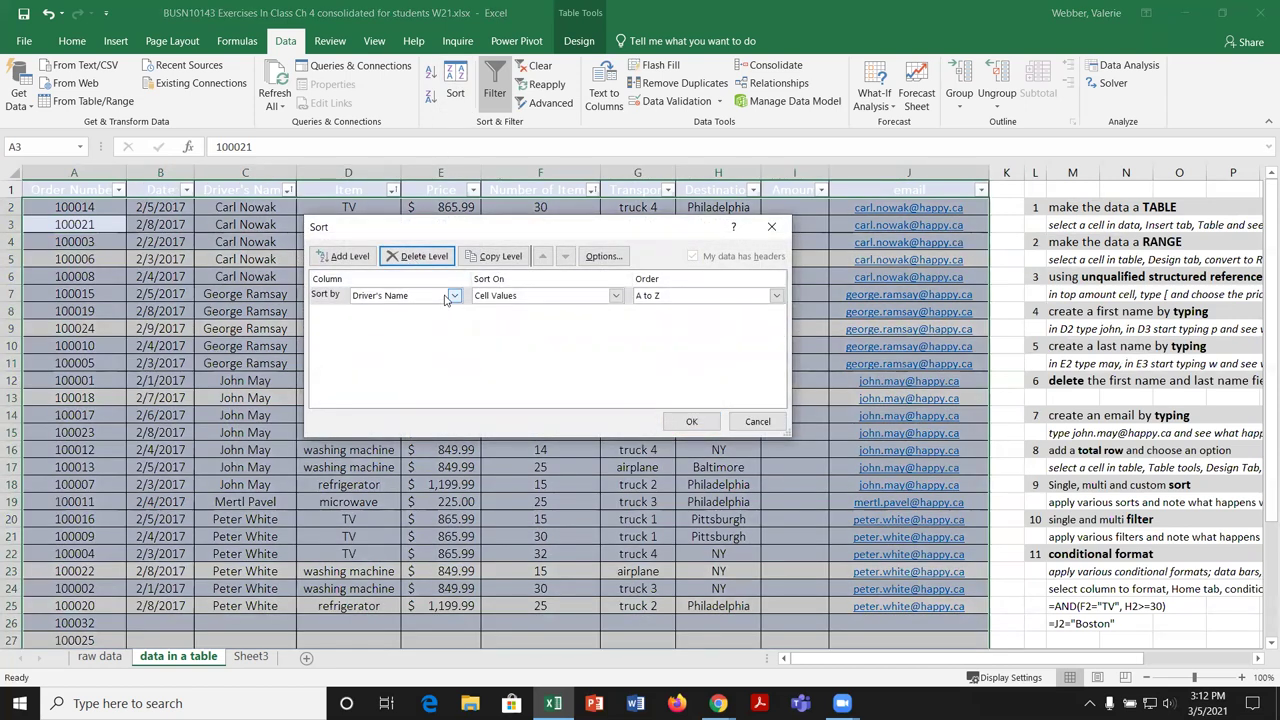
click(452, 296)
click(390, 308)
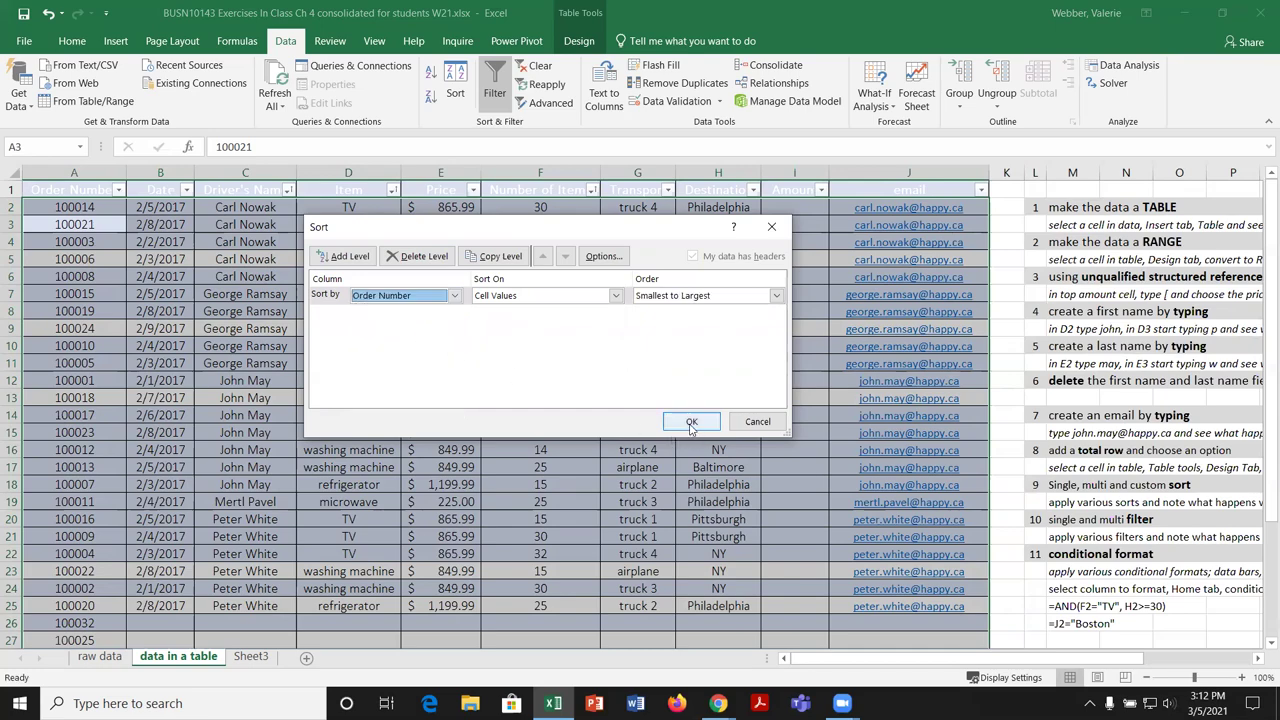
click(691, 422)
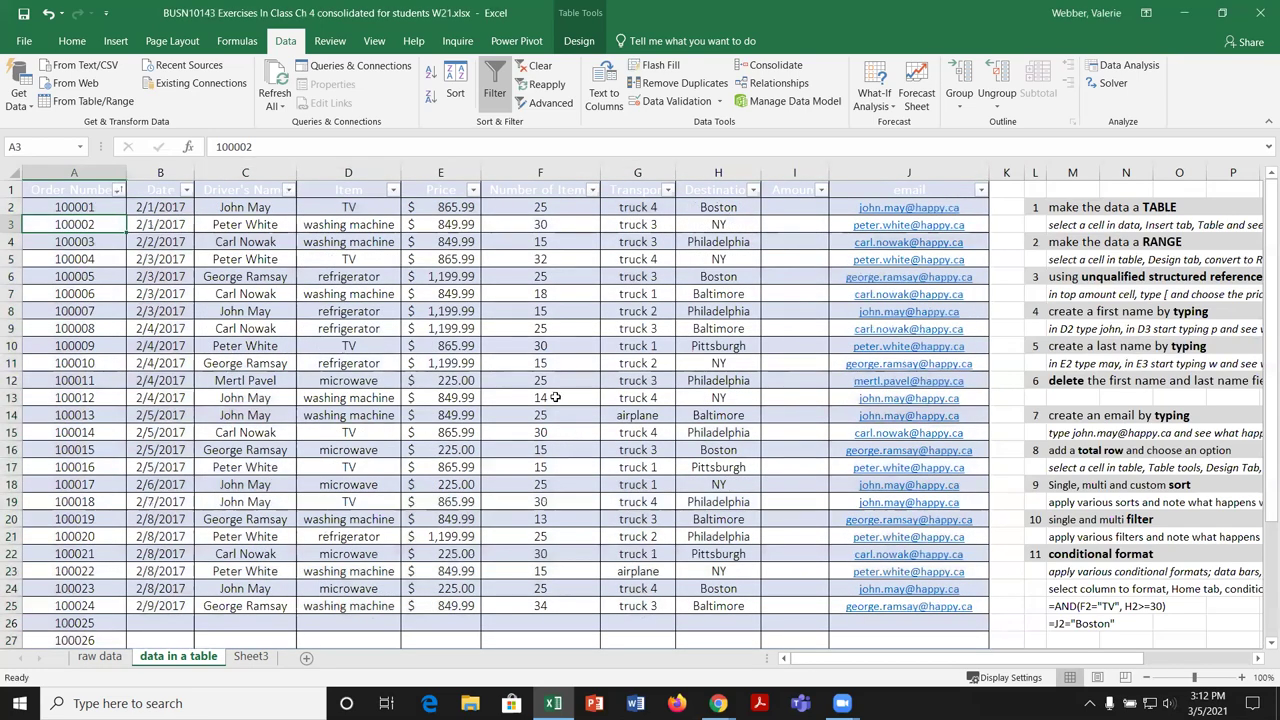
scroll(486, 357, down, 2)
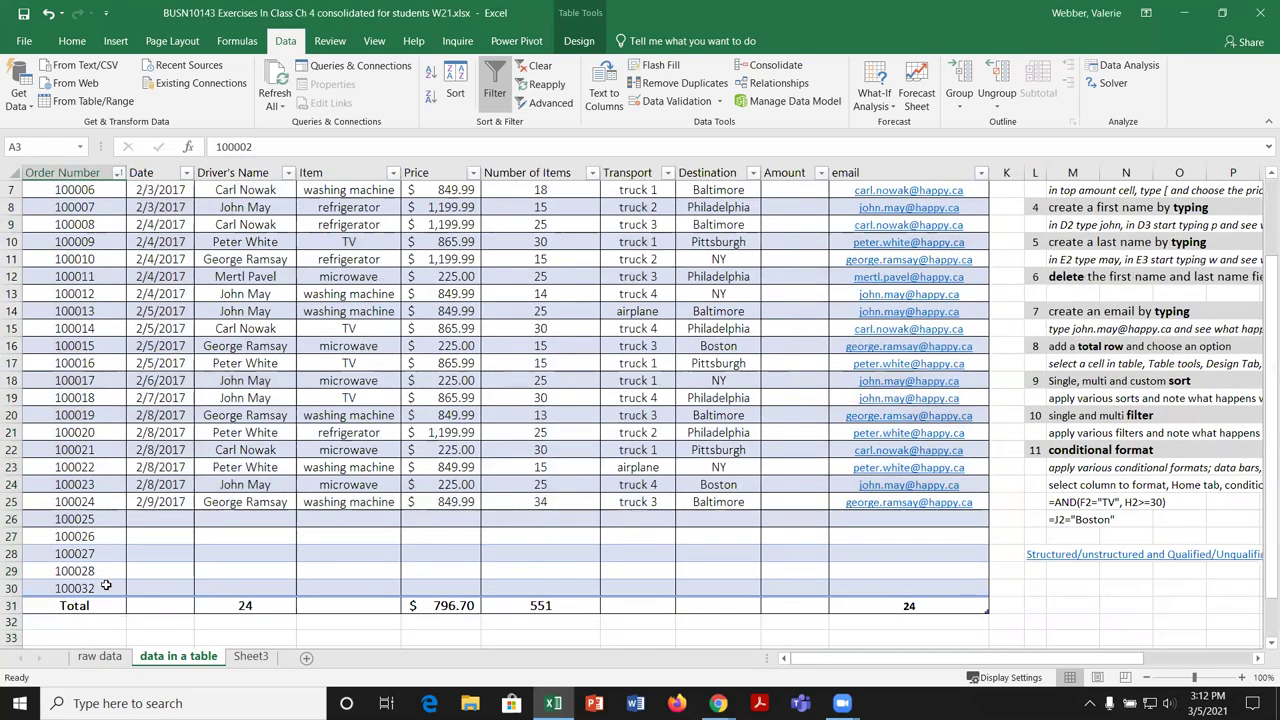
scroll(312, 578, up, 2)
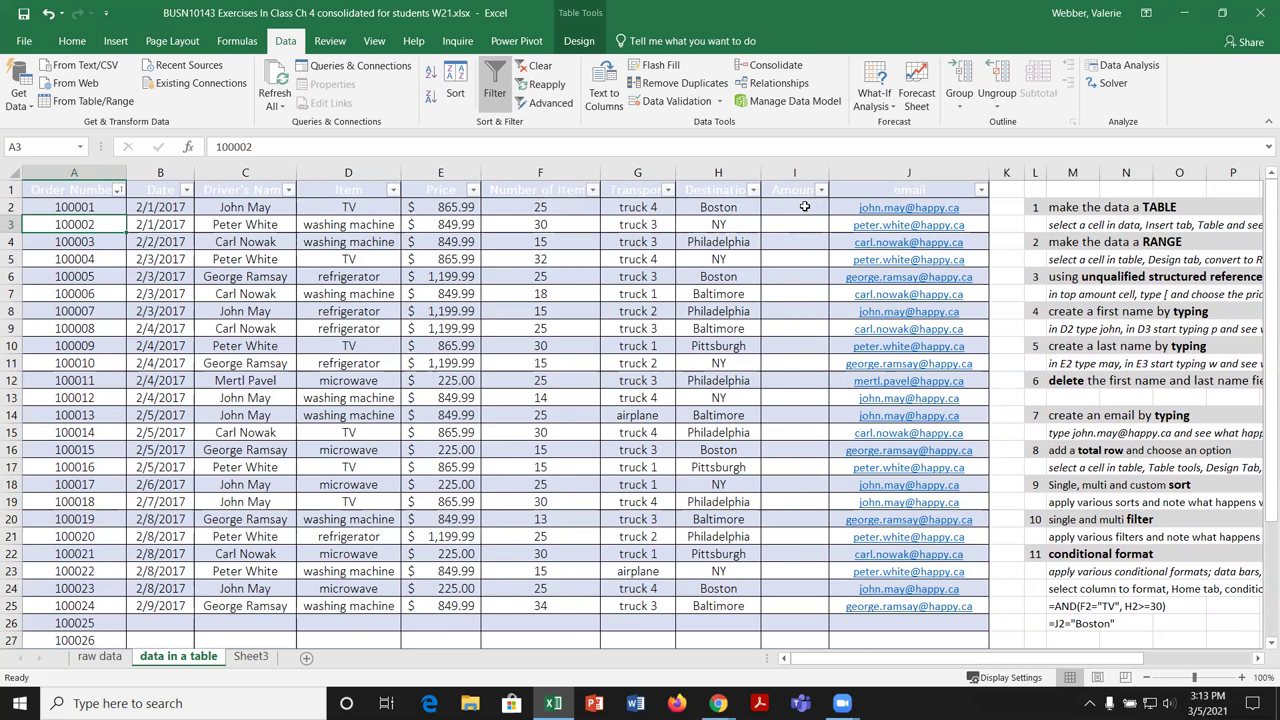
click(804, 206)
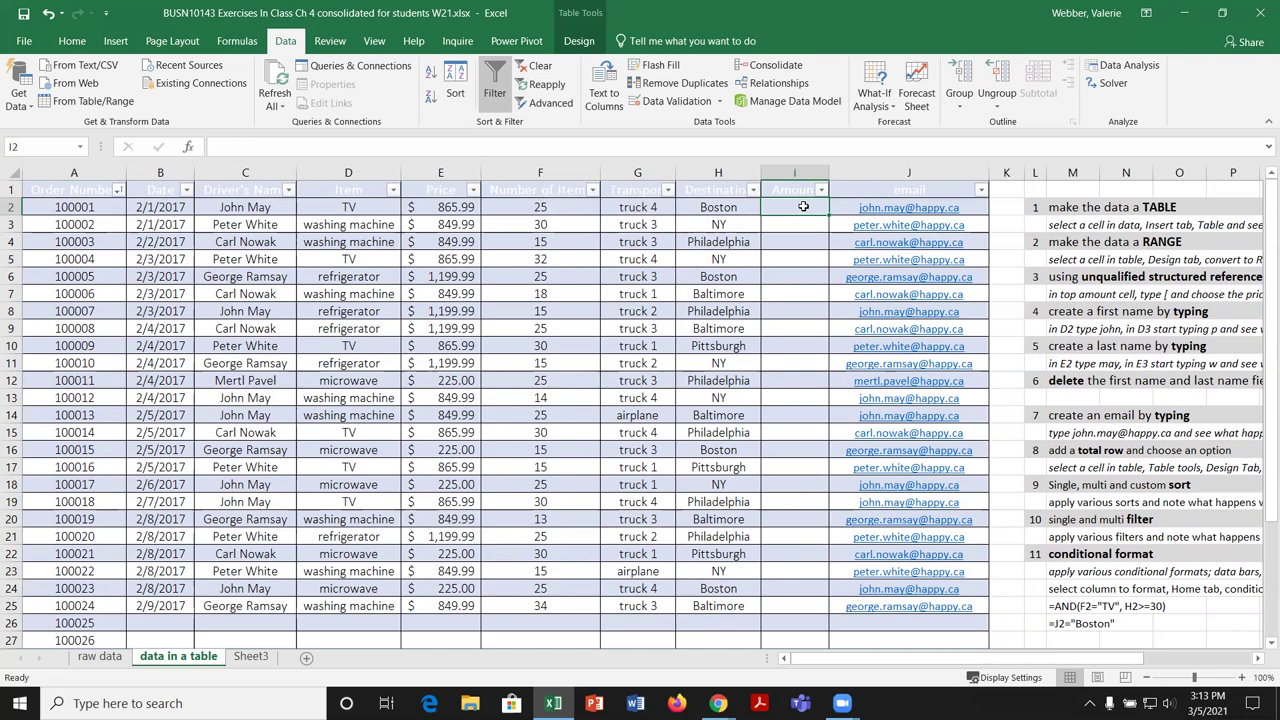
text(=)
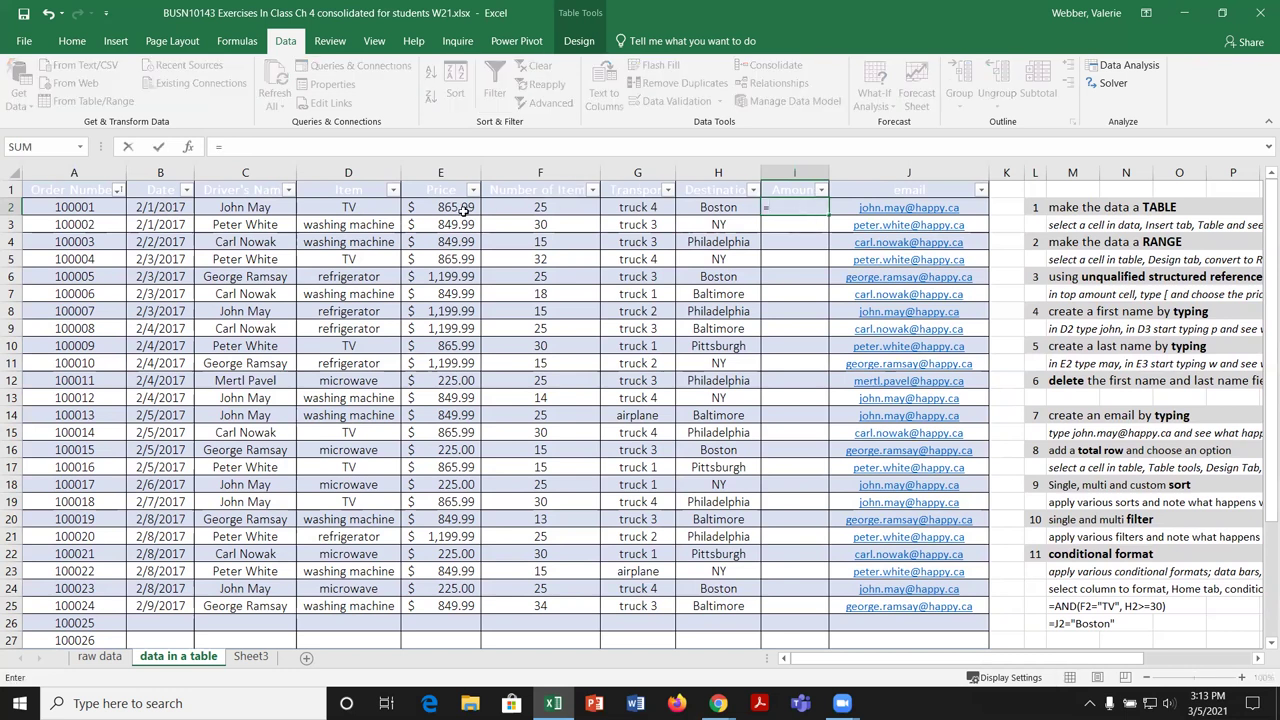
click(463, 207)
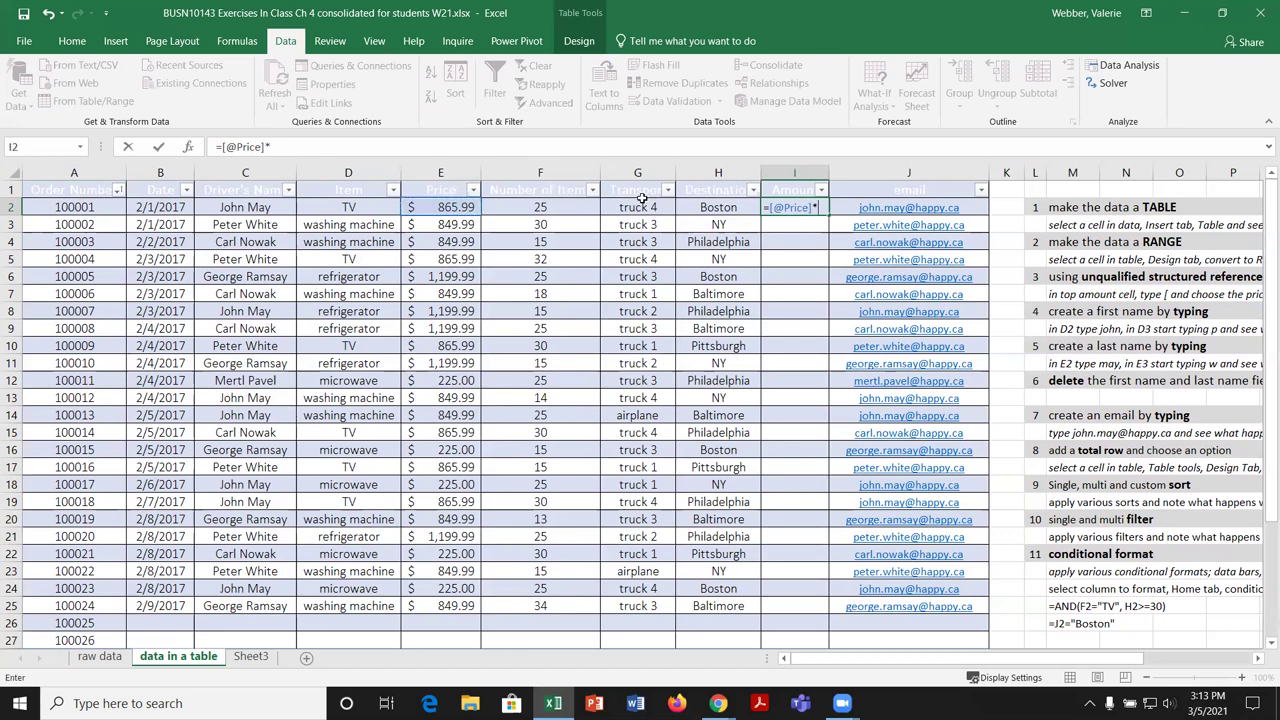
text(*)
click(580, 206)
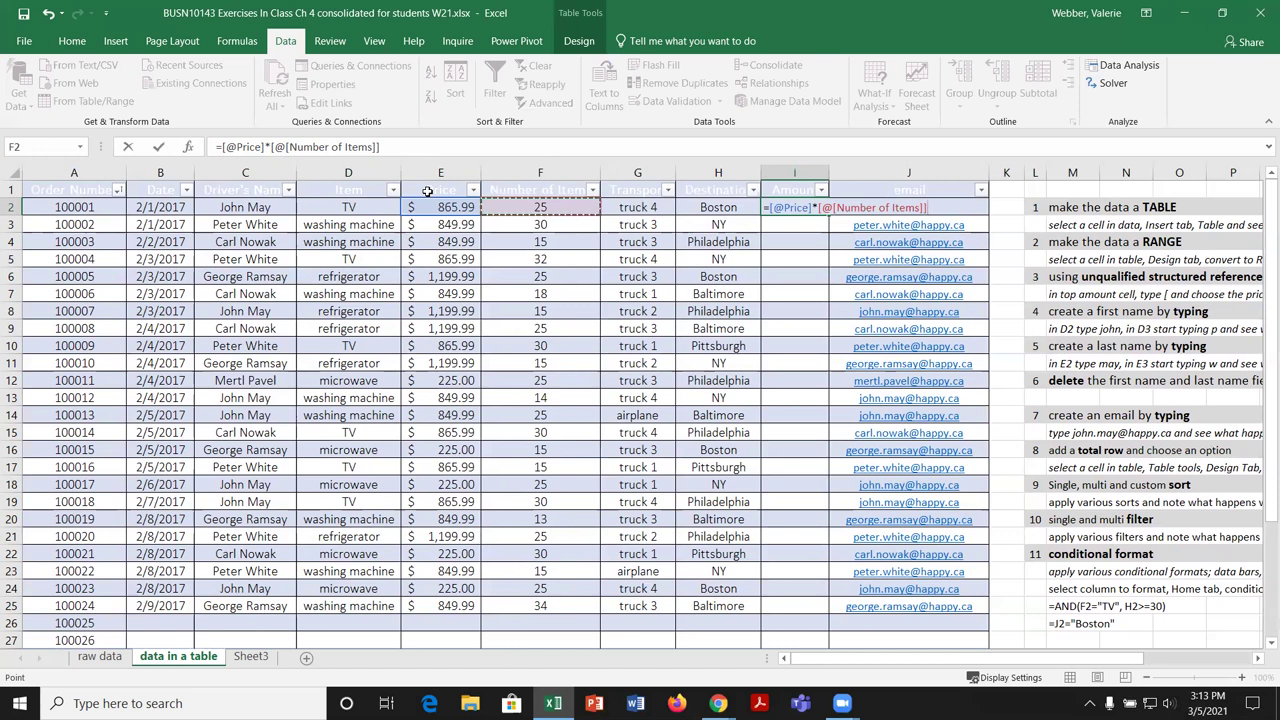
key(Return)
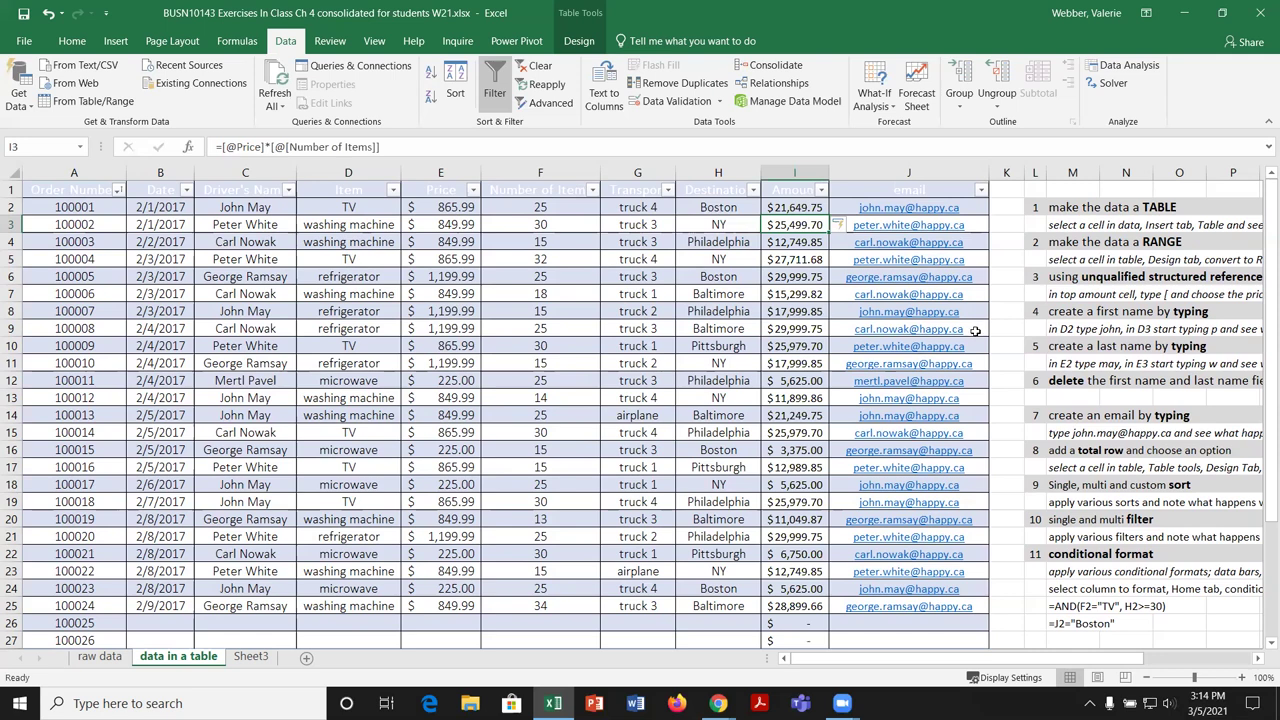
Step: Open the structured references reading link in cell L28
scroll(1025, 340, down, 2)
scroll(1025, 340, down, 1)
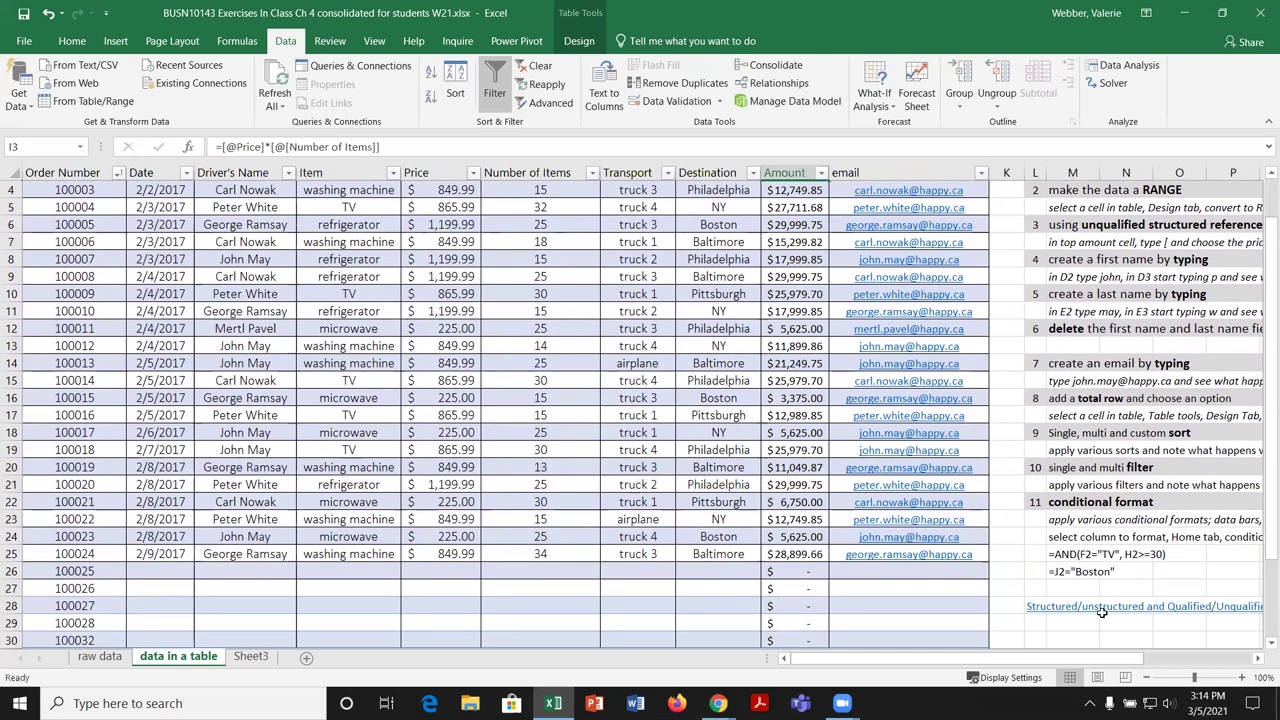
click(1038, 607)
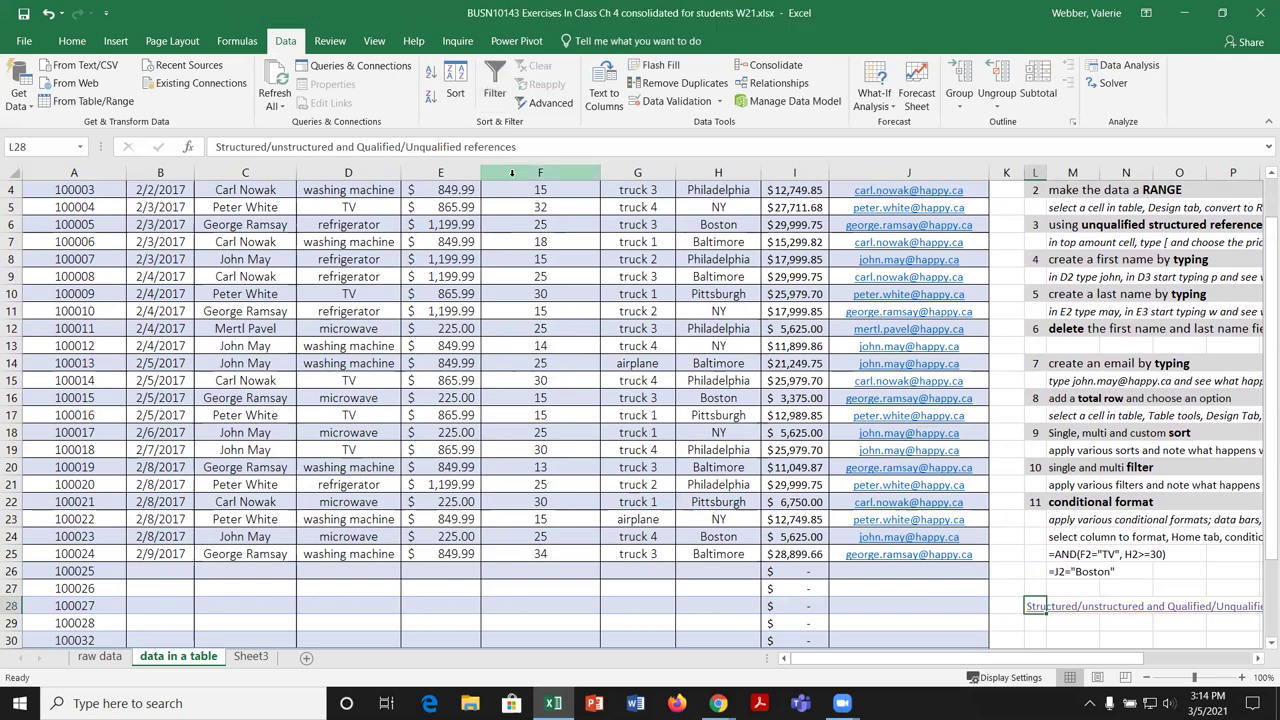
Step: Scroll through the Excelchat 'Excel Structured Reference' tutorial, closing the 'Did this article solve your problem?' popup
scroll(1020, 596, down, 1)
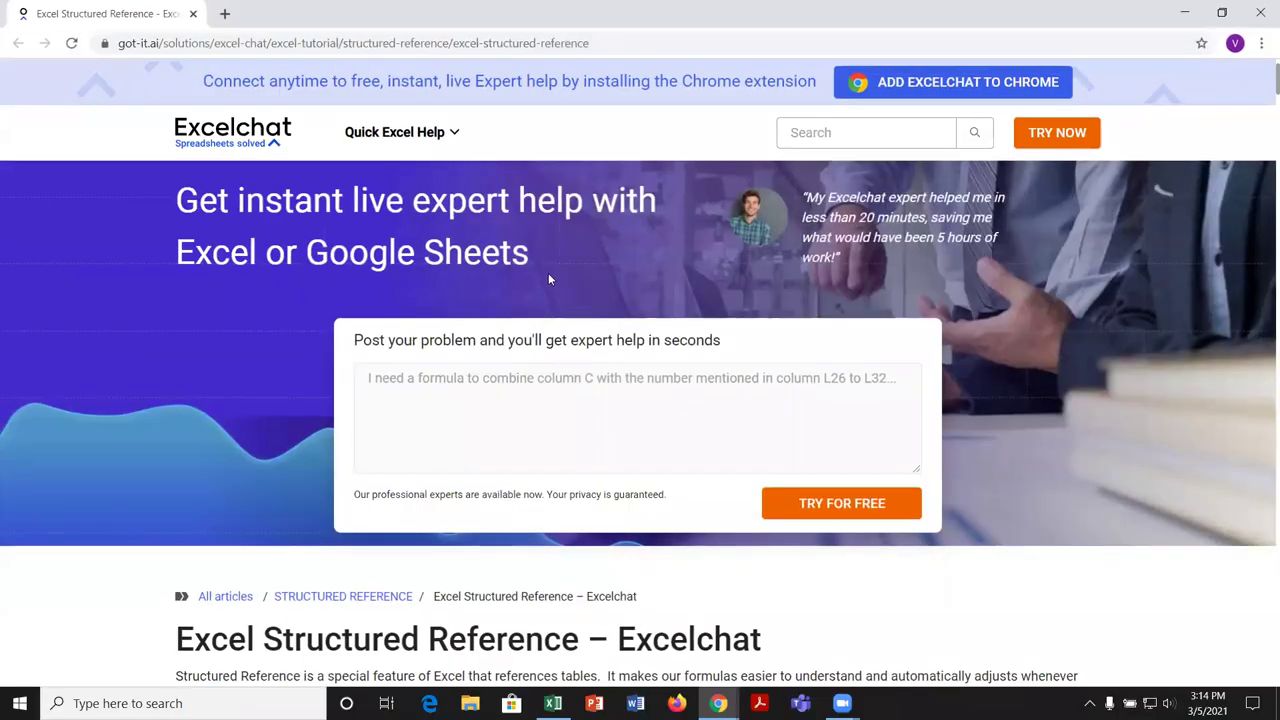
scroll(912, 274, down, 4)
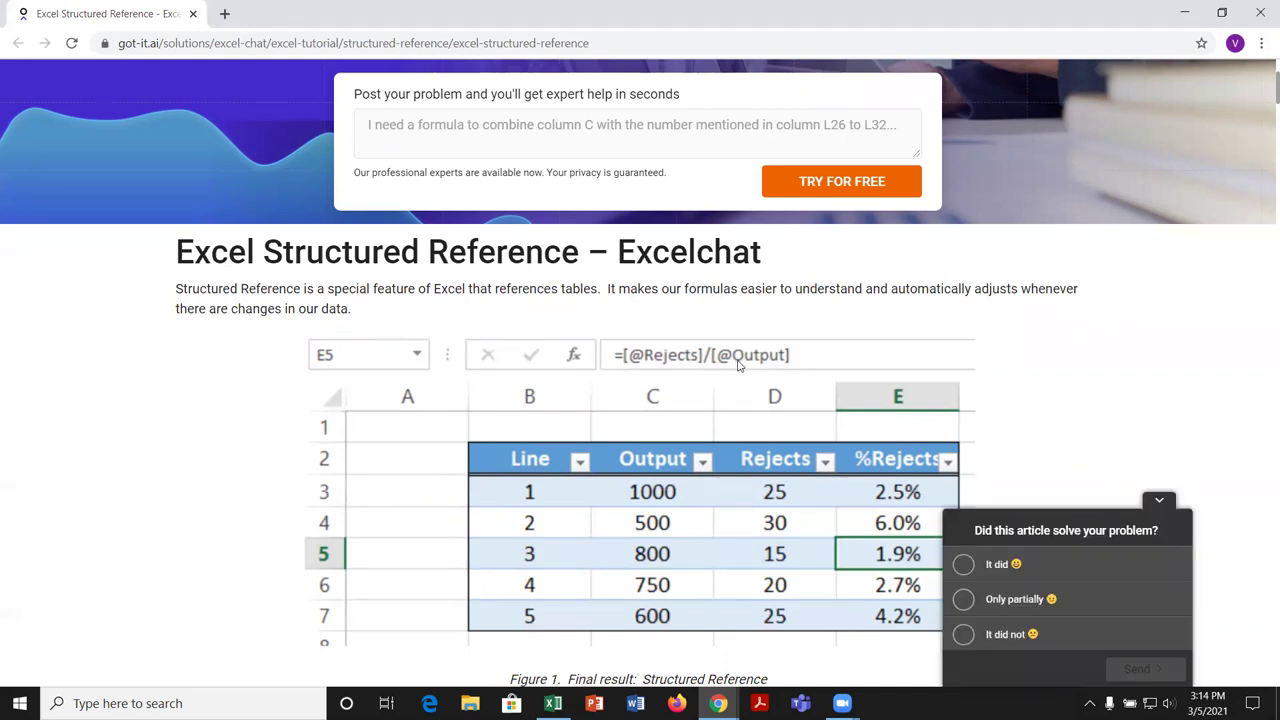
click(1159, 500)
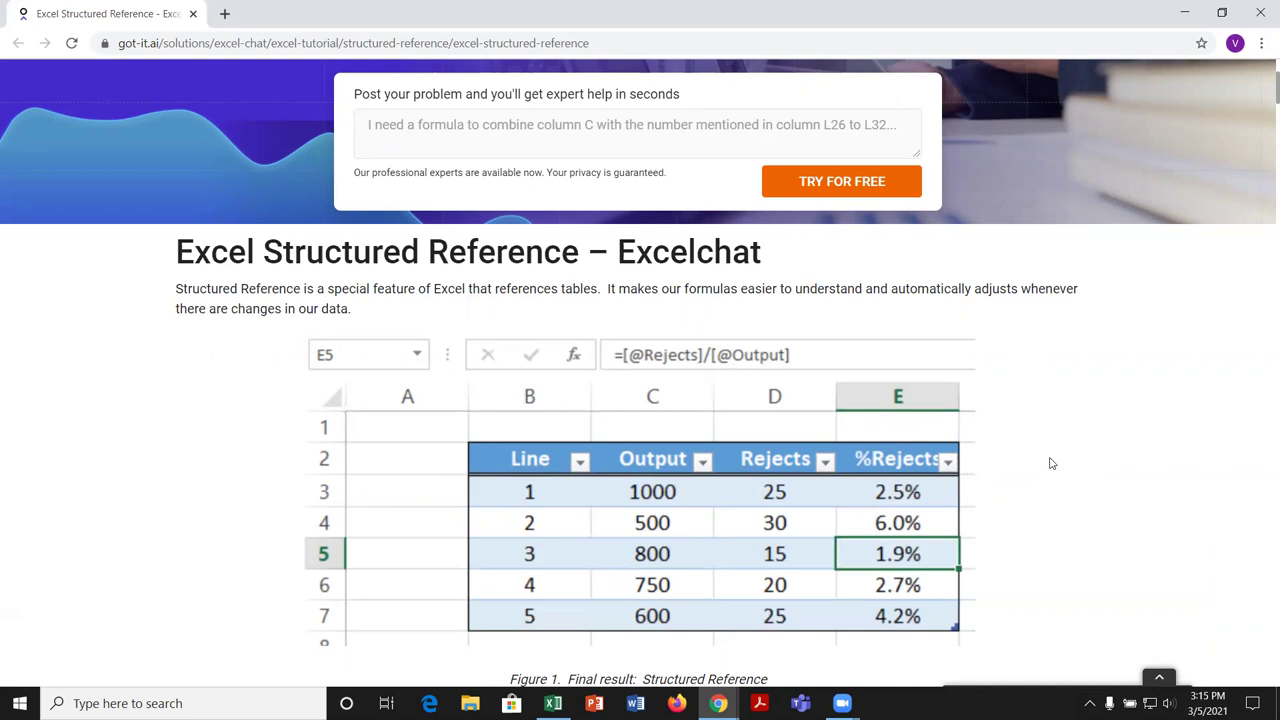
scroll(1051, 464, down, 3)
scroll(1051, 464, down, 2)
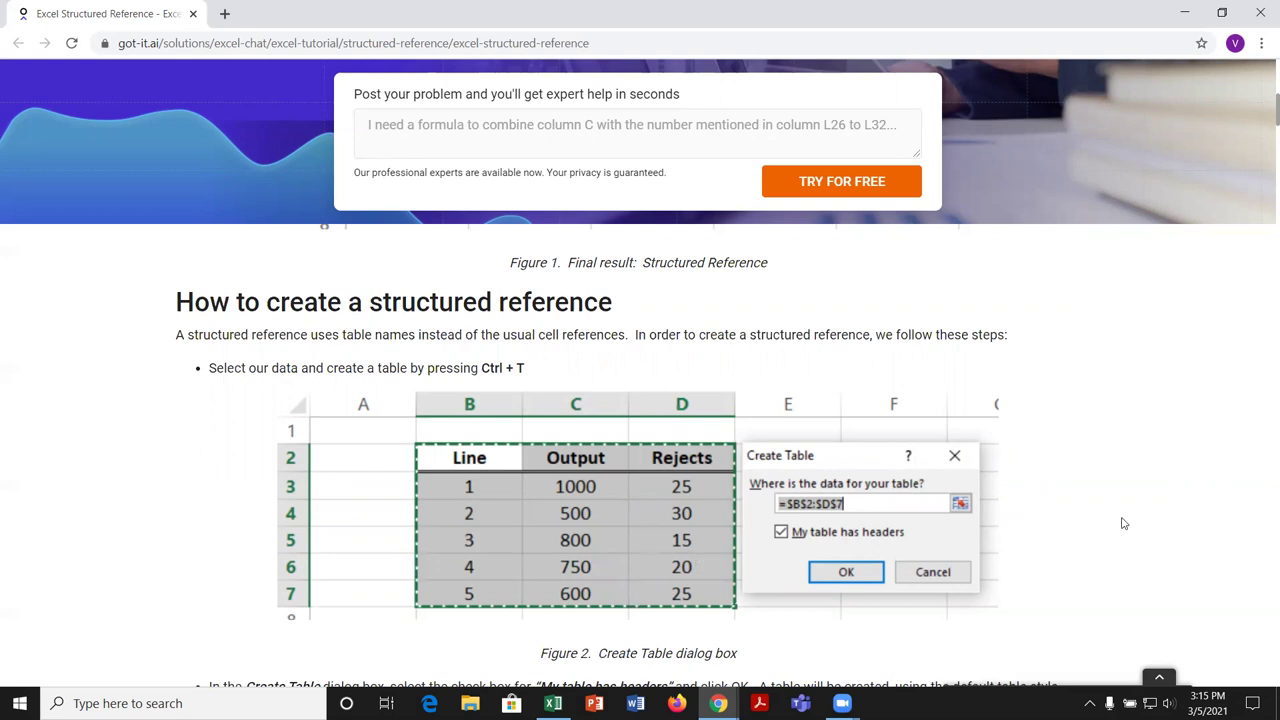
scroll(1122, 523, down, 5)
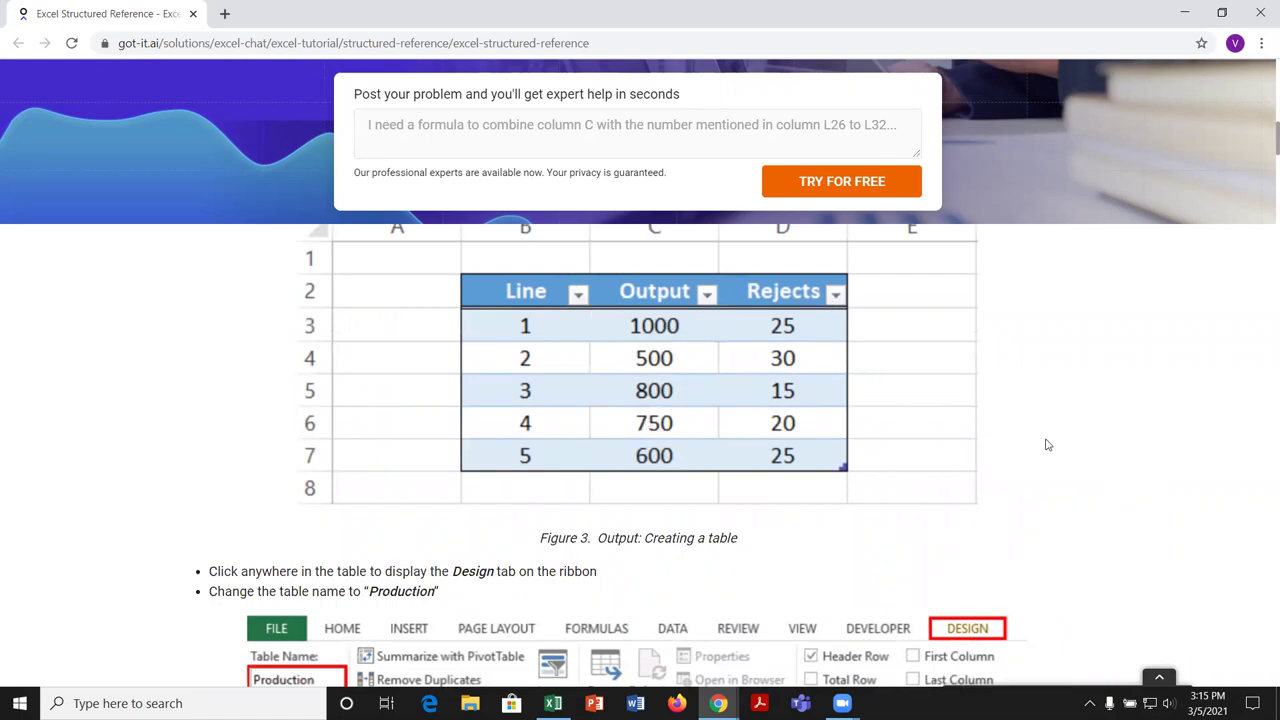
scroll(1047, 445, down, 3)
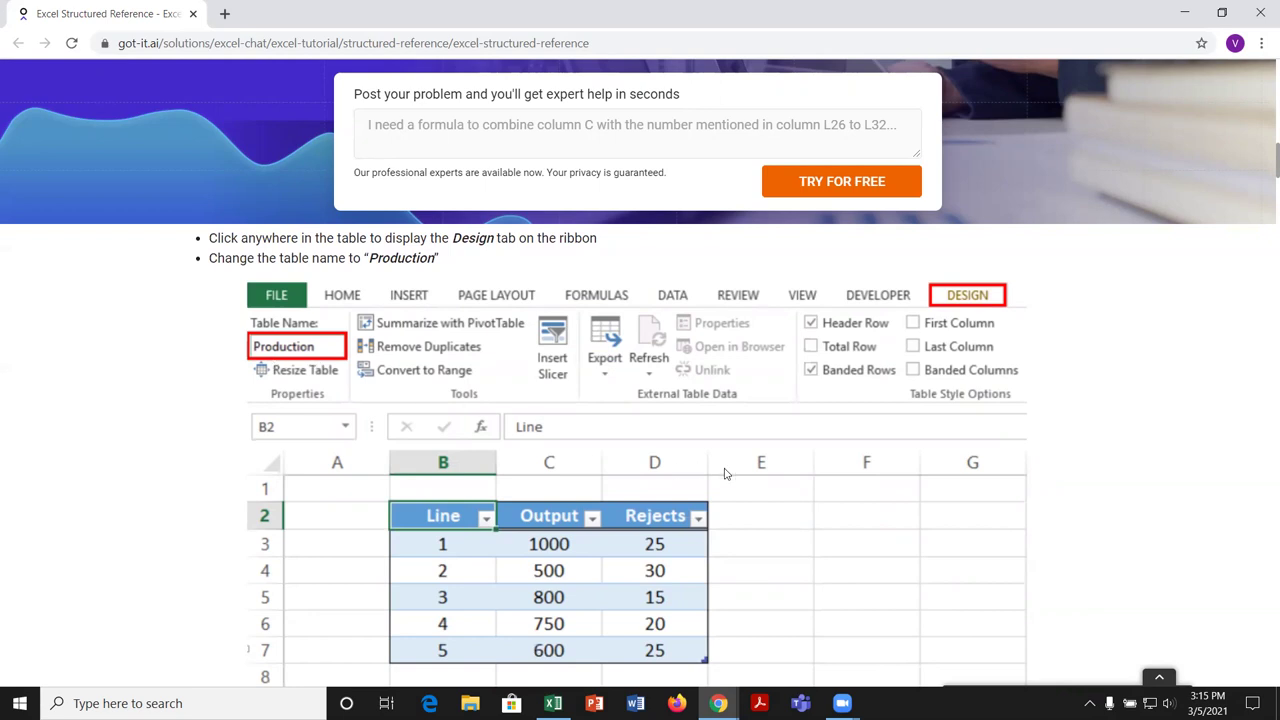
scroll(1006, 481, down, 2)
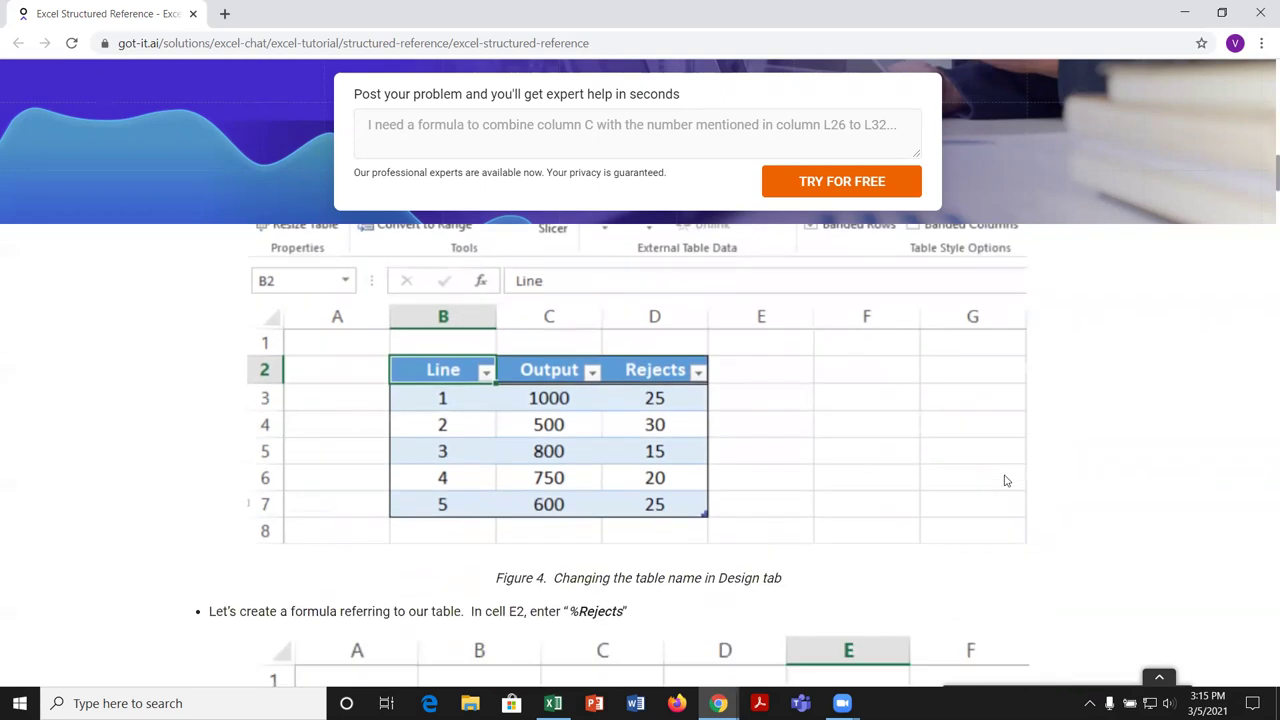
scroll(1006, 481, down, 3)
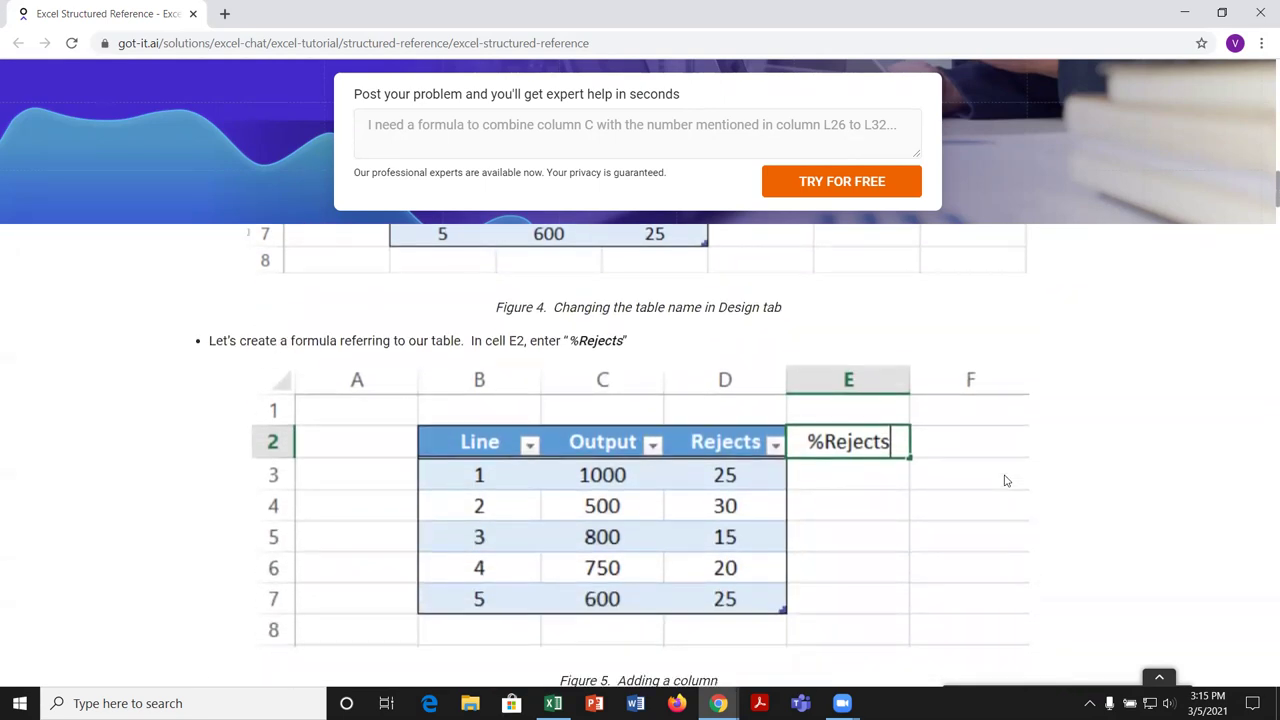
scroll(1006, 481, down, 1)
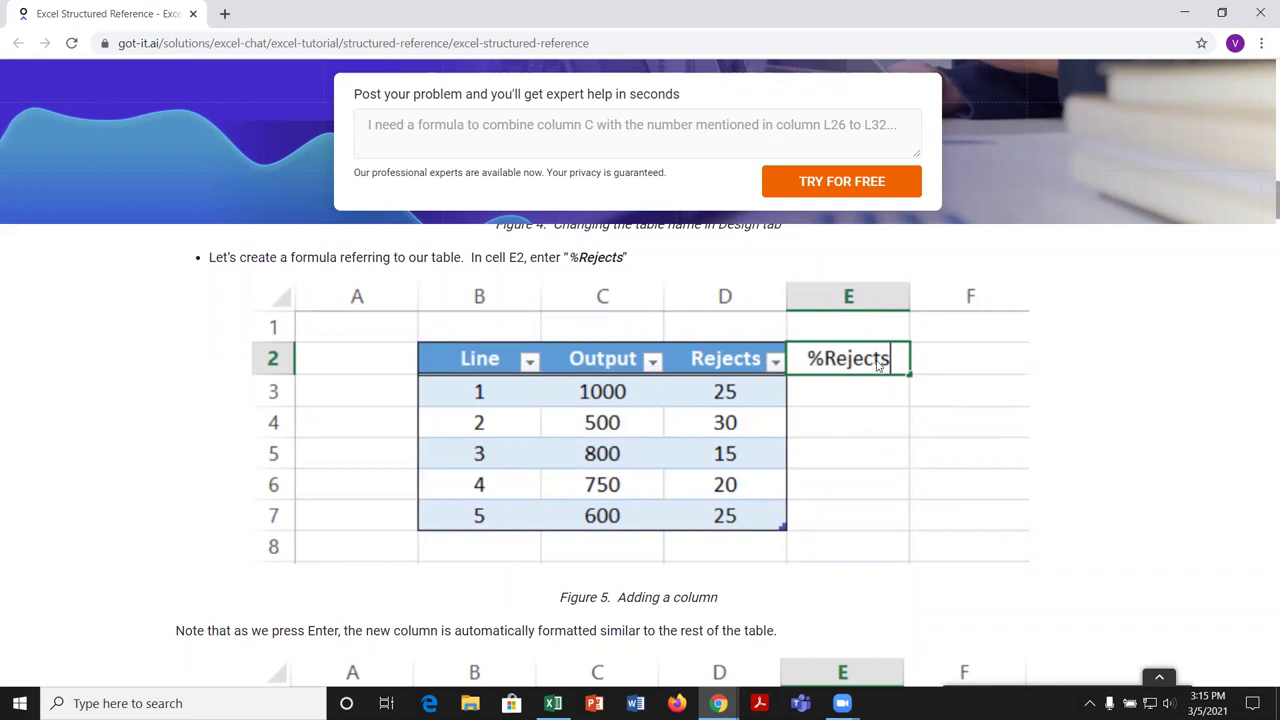
scroll(1080, 471, down, 3)
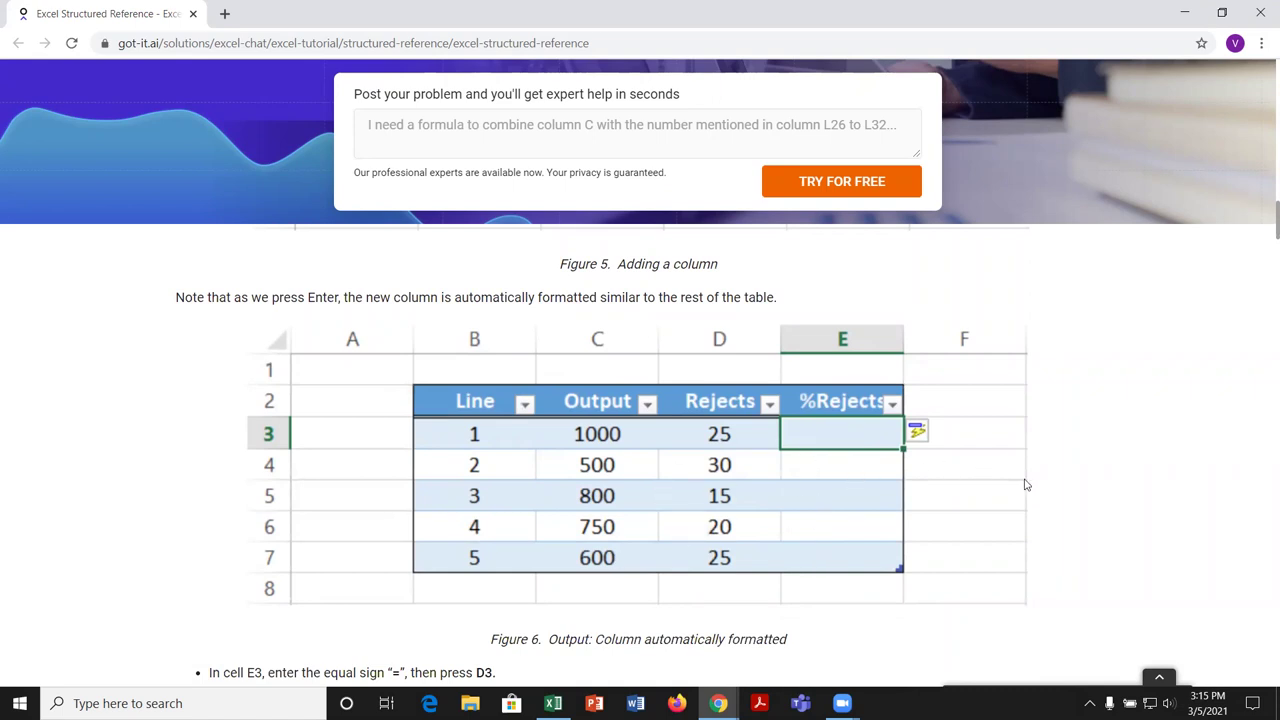
scroll(1025, 485, down, 3)
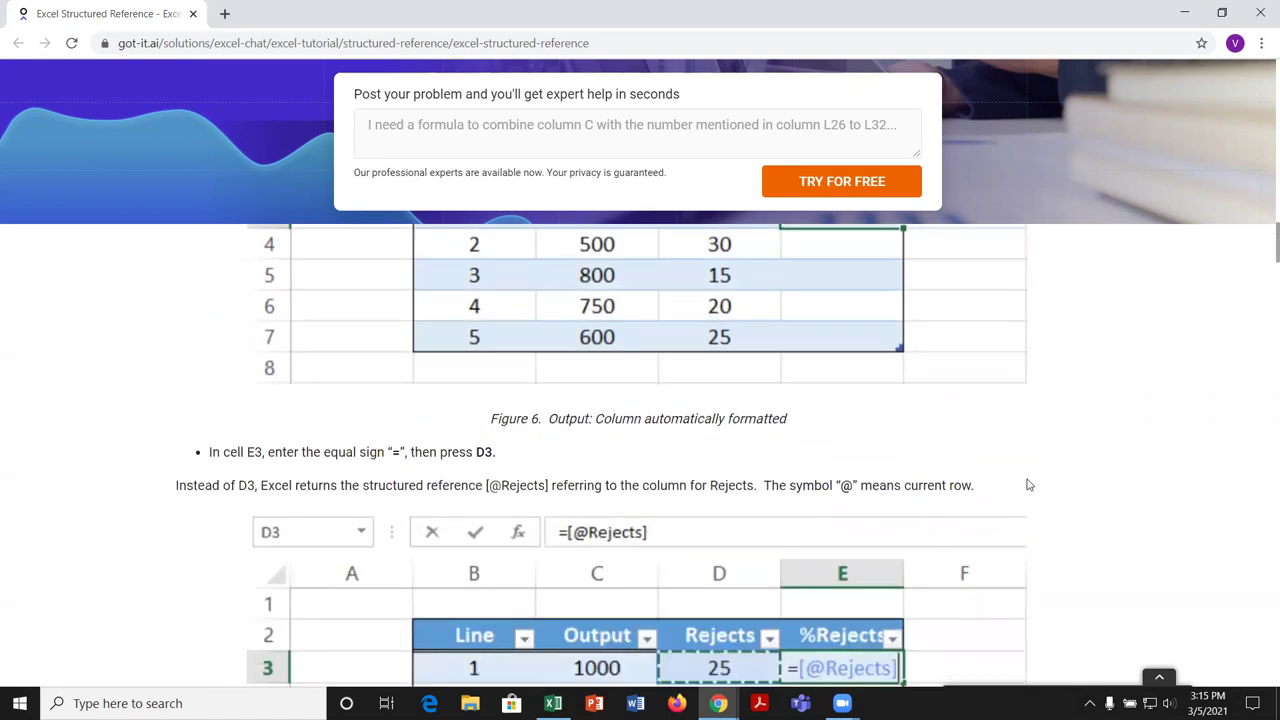
scroll(1026, 485, down, 1)
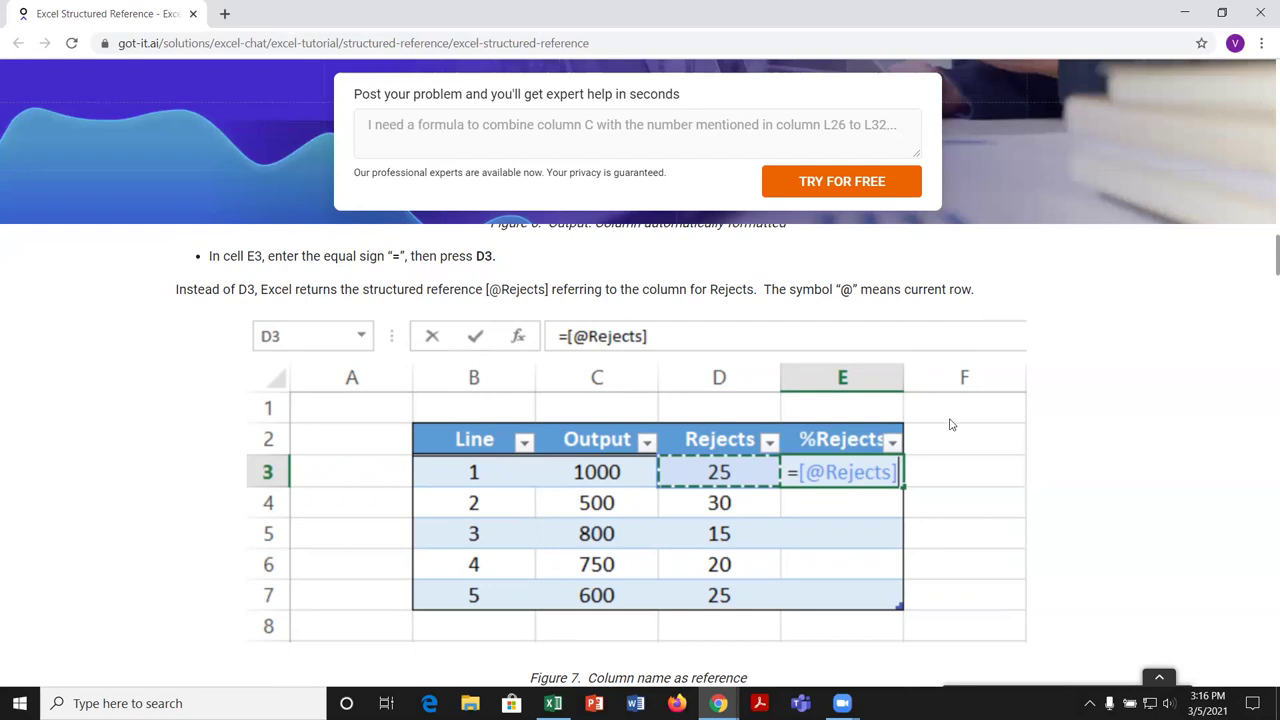
Step: Scroll the structured reference tutorial past Figures 8 and 9 to the copied-down %Rejects formula
scroll(948, 424, down, 3)
scroll(951, 425, down, 1)
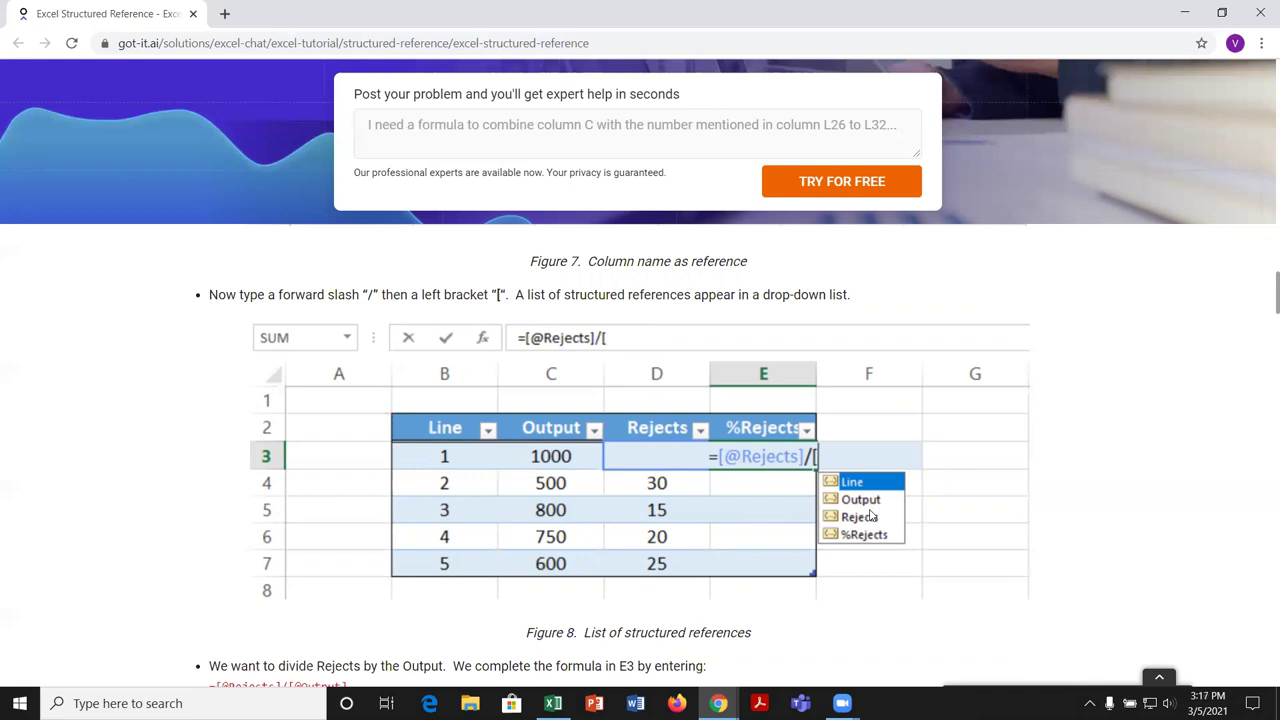
scroll(948, 531, down, 2)
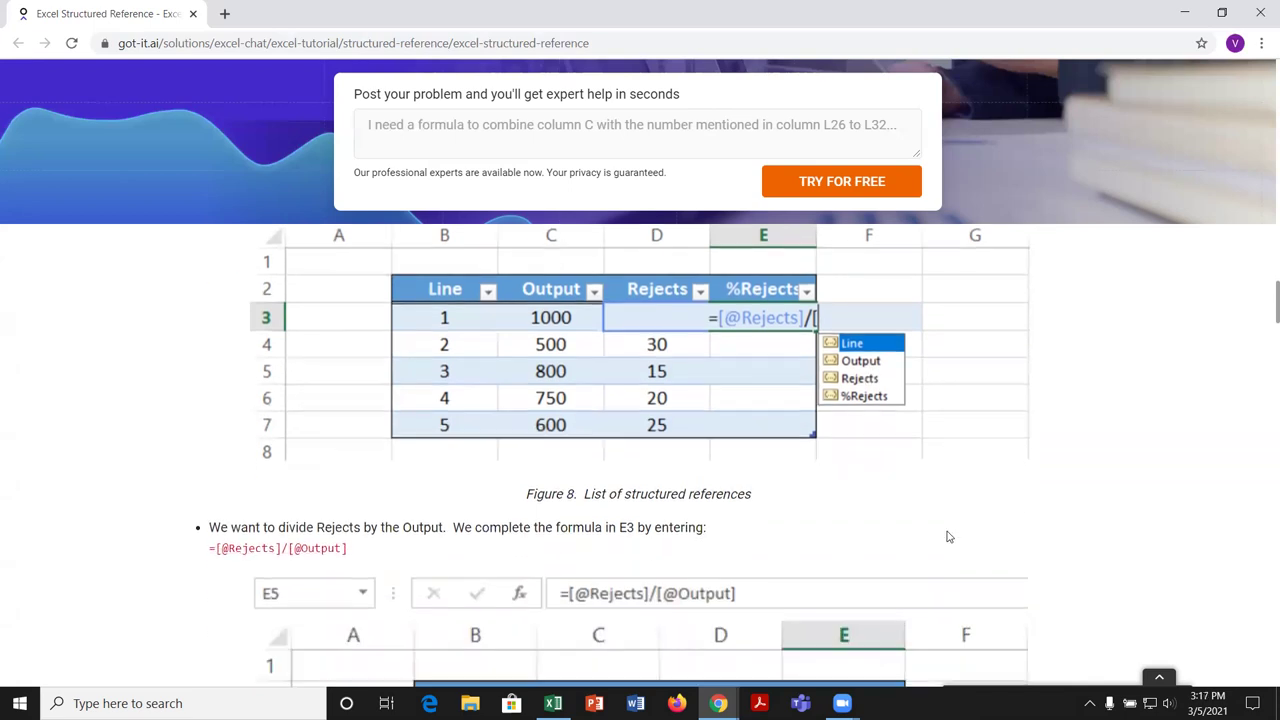
scroll(1013, 510, down, 1)
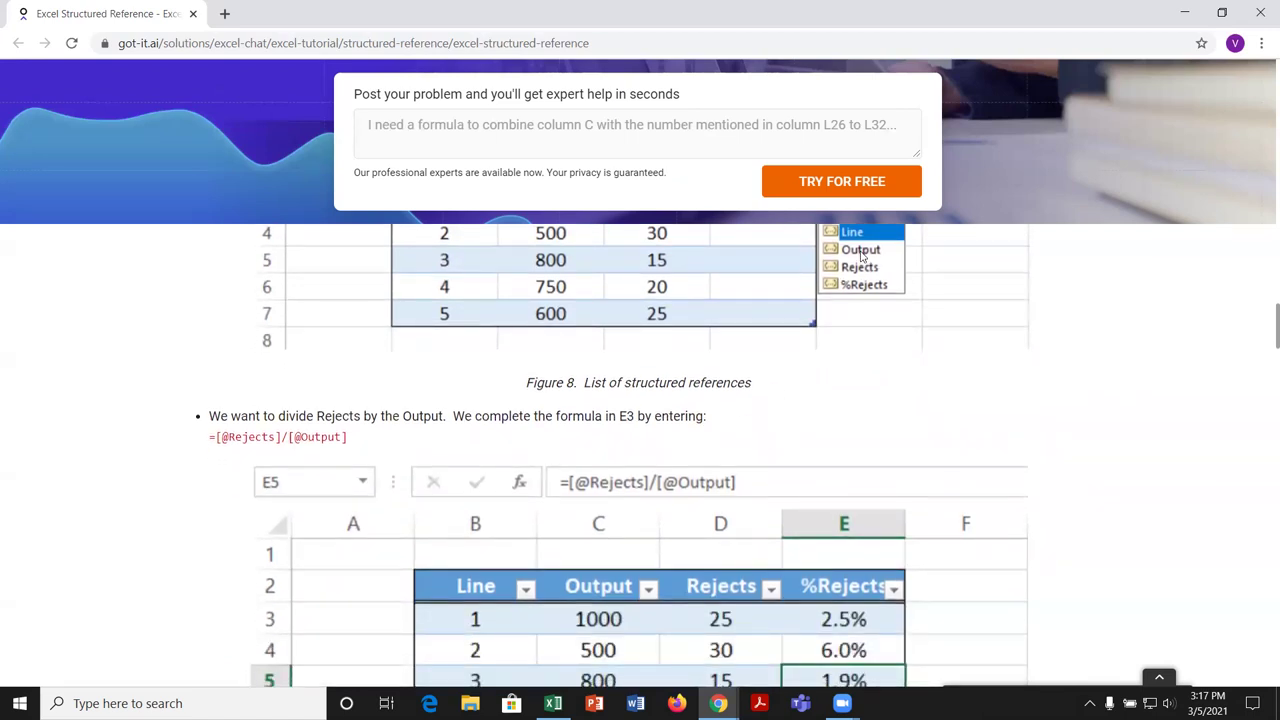
scroll(786, 460, down, 2)
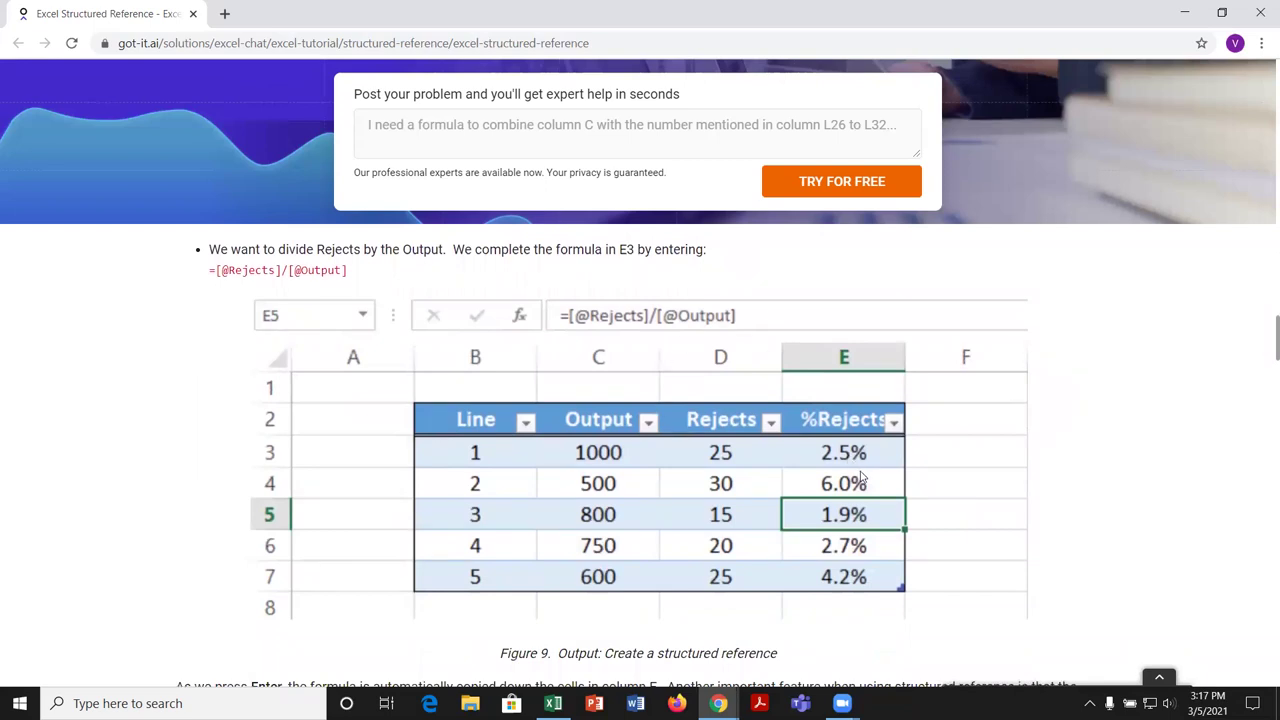
scroll(866, 479, up, 2)
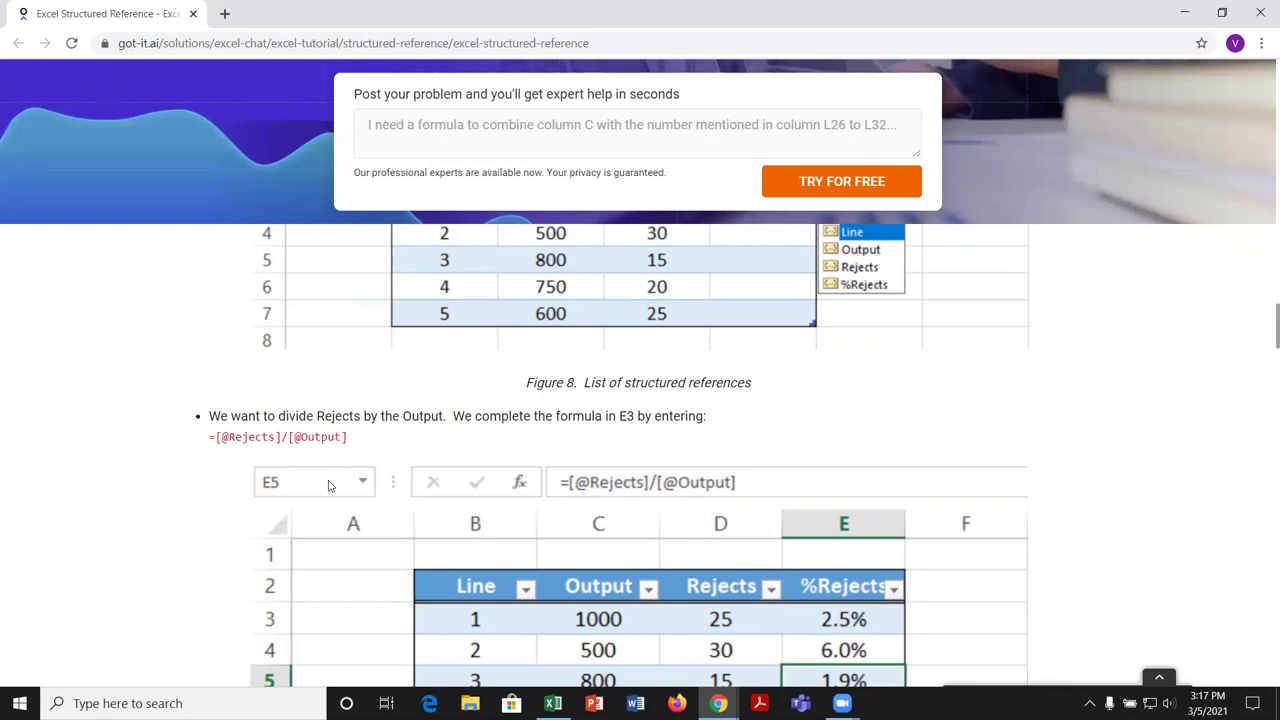
scroll(966, 566, down, 1)
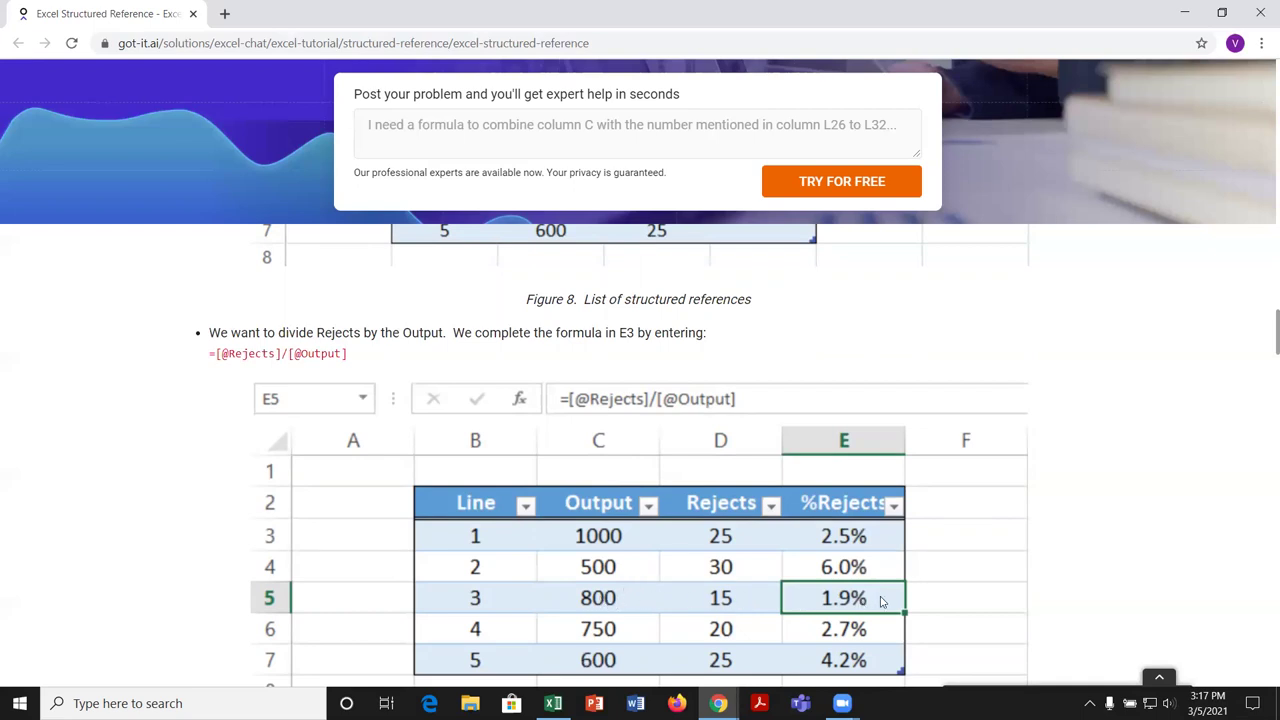
scroll(1109, 570, down, 2)
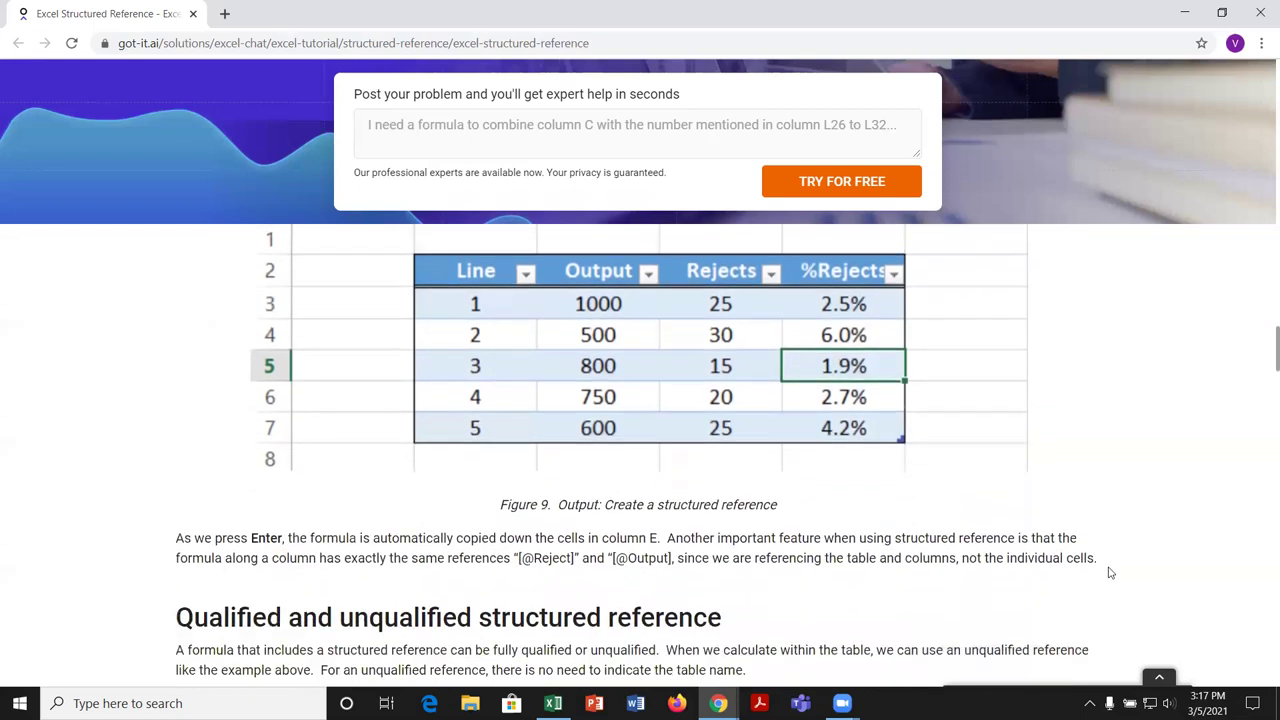
Step: Scroll down to the 'Qualified and unqualified structured reference' heading and Figure 10
scroll(1108, 572, down, 2)
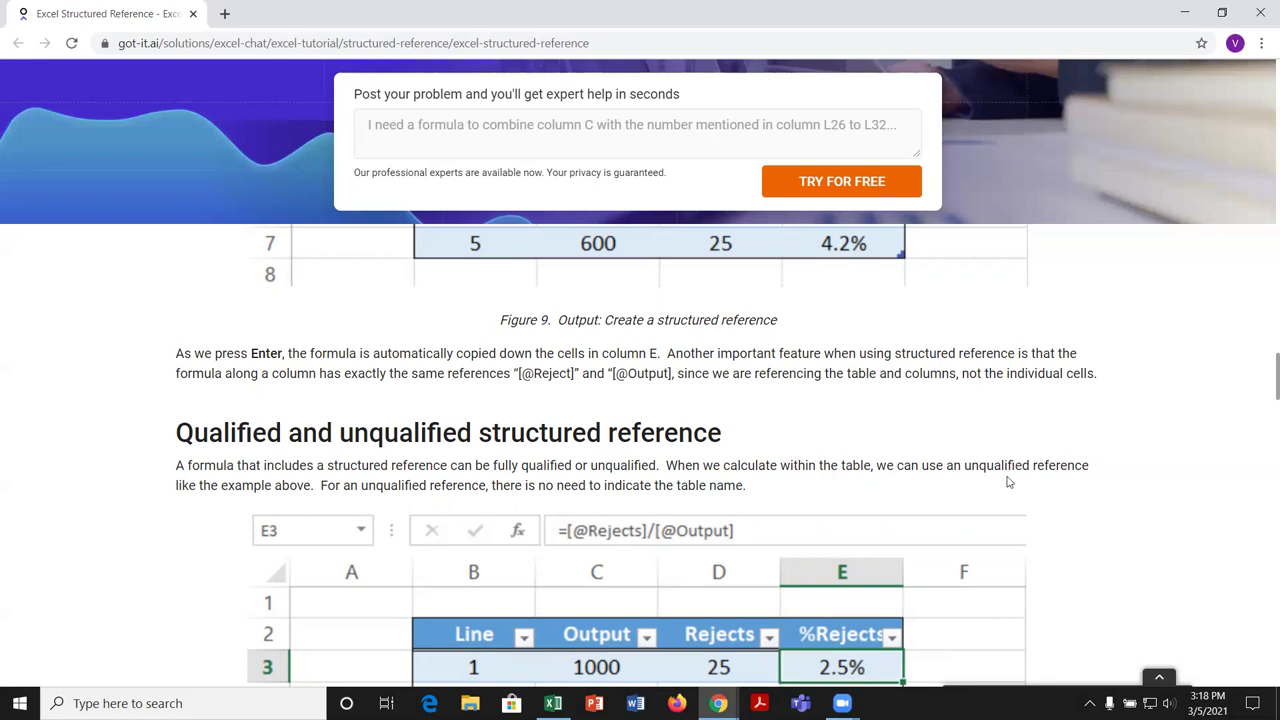
scroll(958, 604, down, 1)
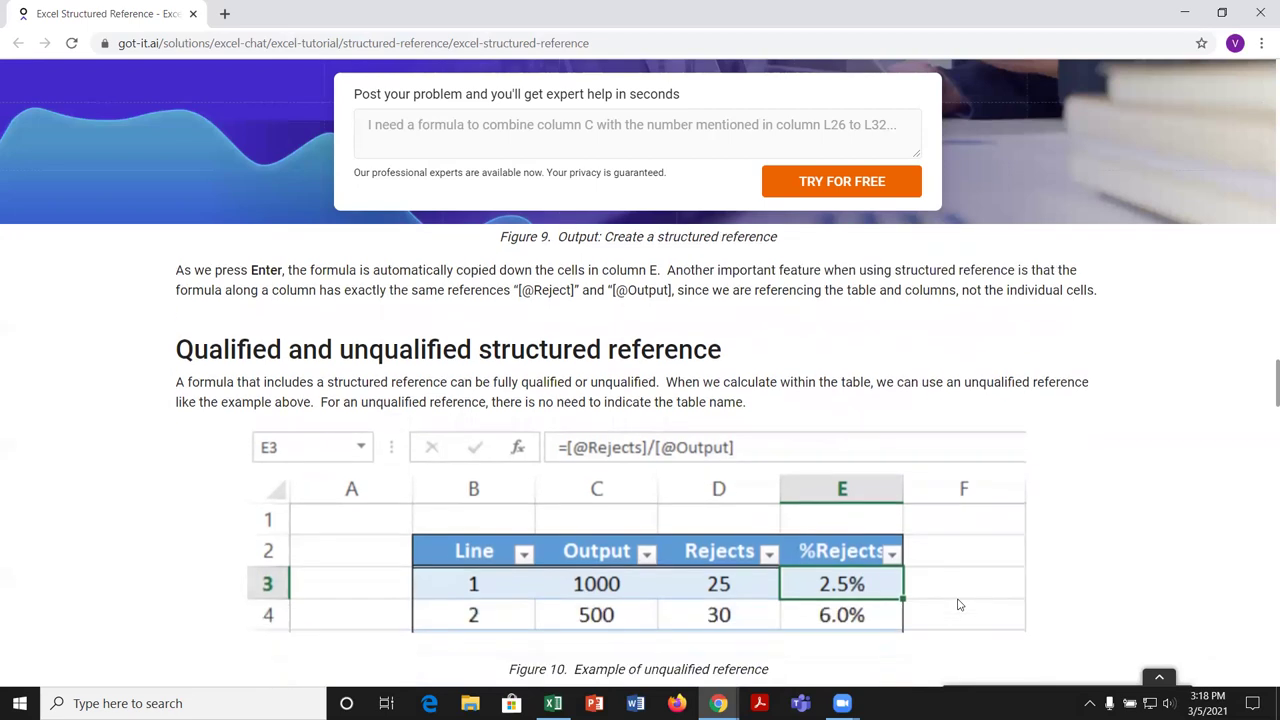
scroll(958, 604, down, 1)
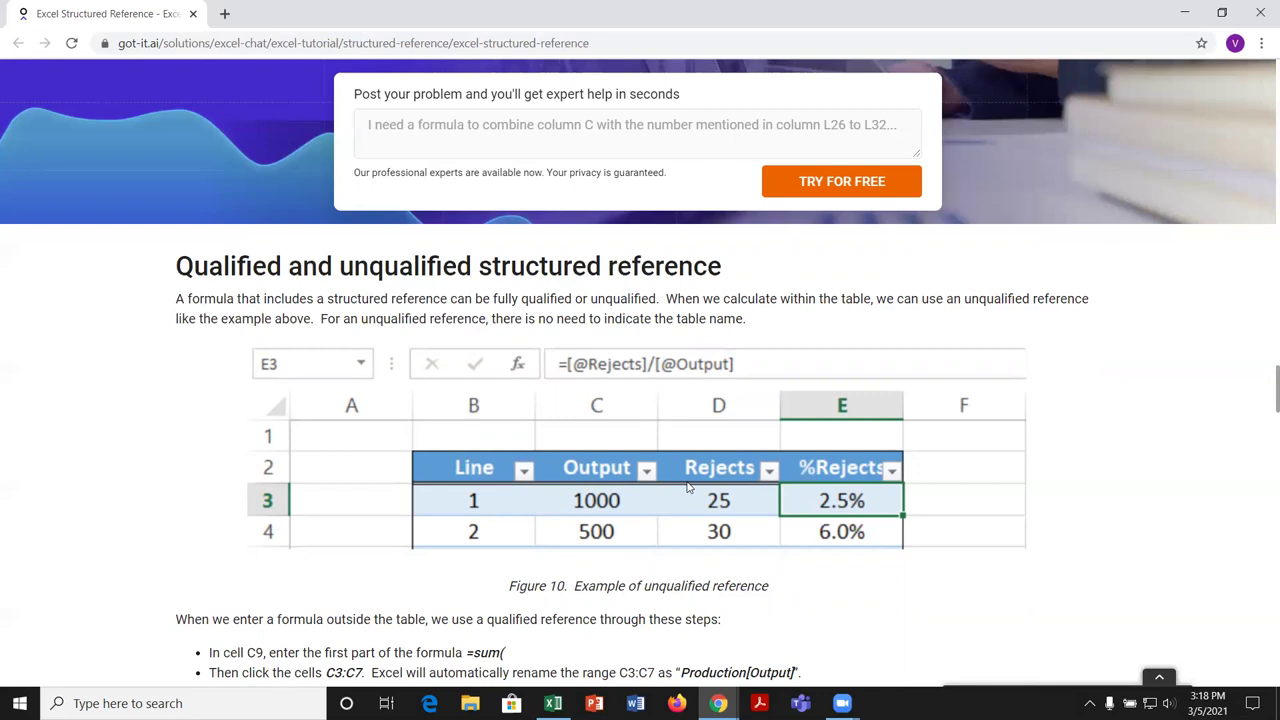
Step: Read Figures 11–13 on the =SUM(Production[Output]) total of 3650, then return to Excel
scroll(688, 487, down, 3)
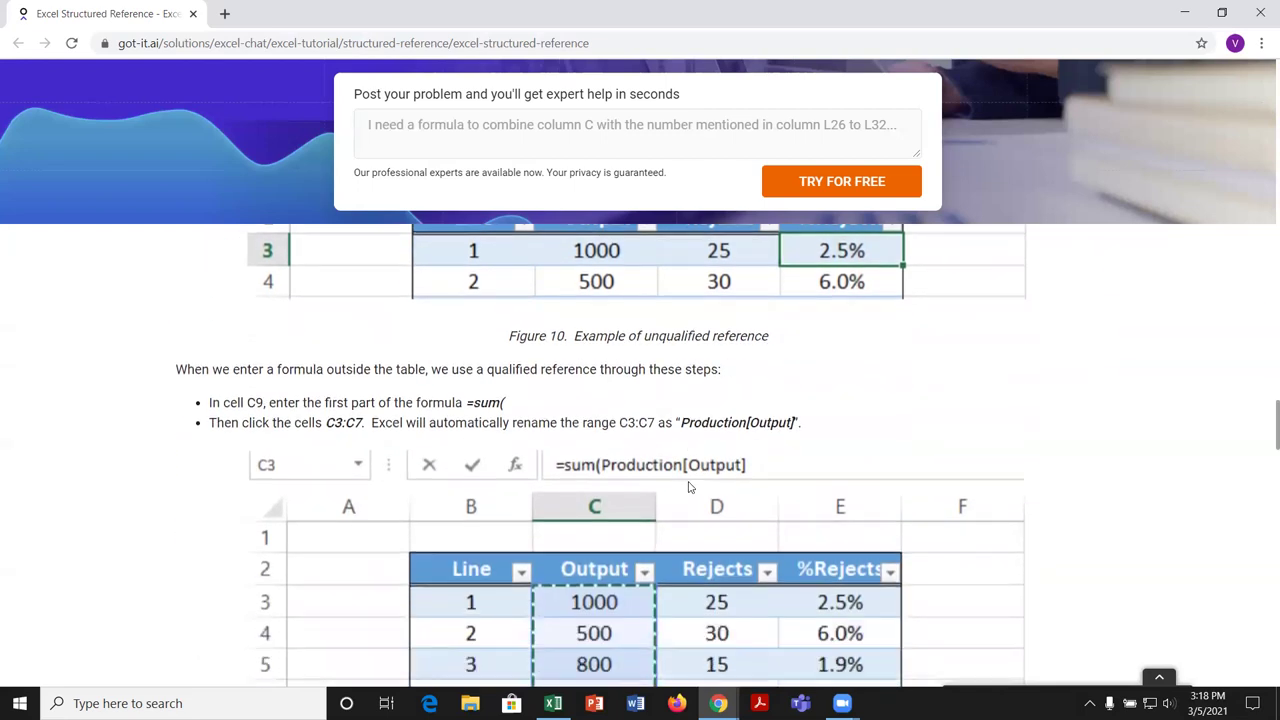
scroll(688, 487, down, 1)
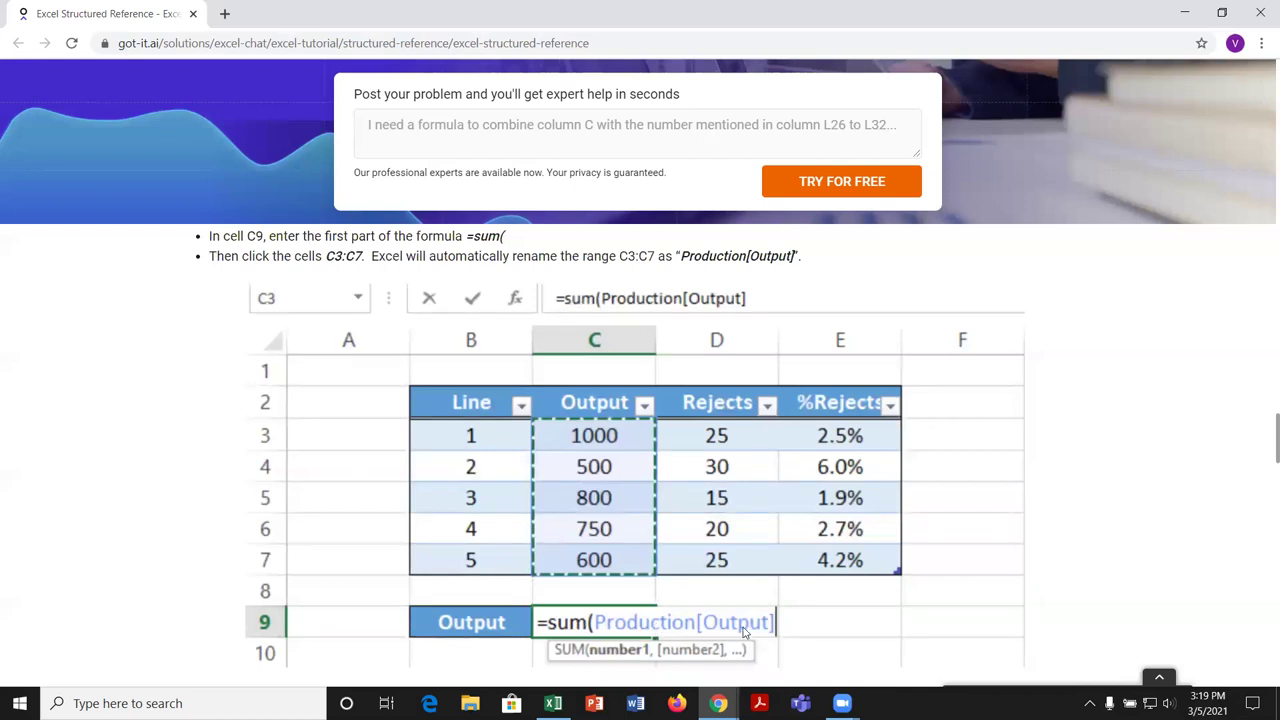
scroll(743, 633, down, 1)
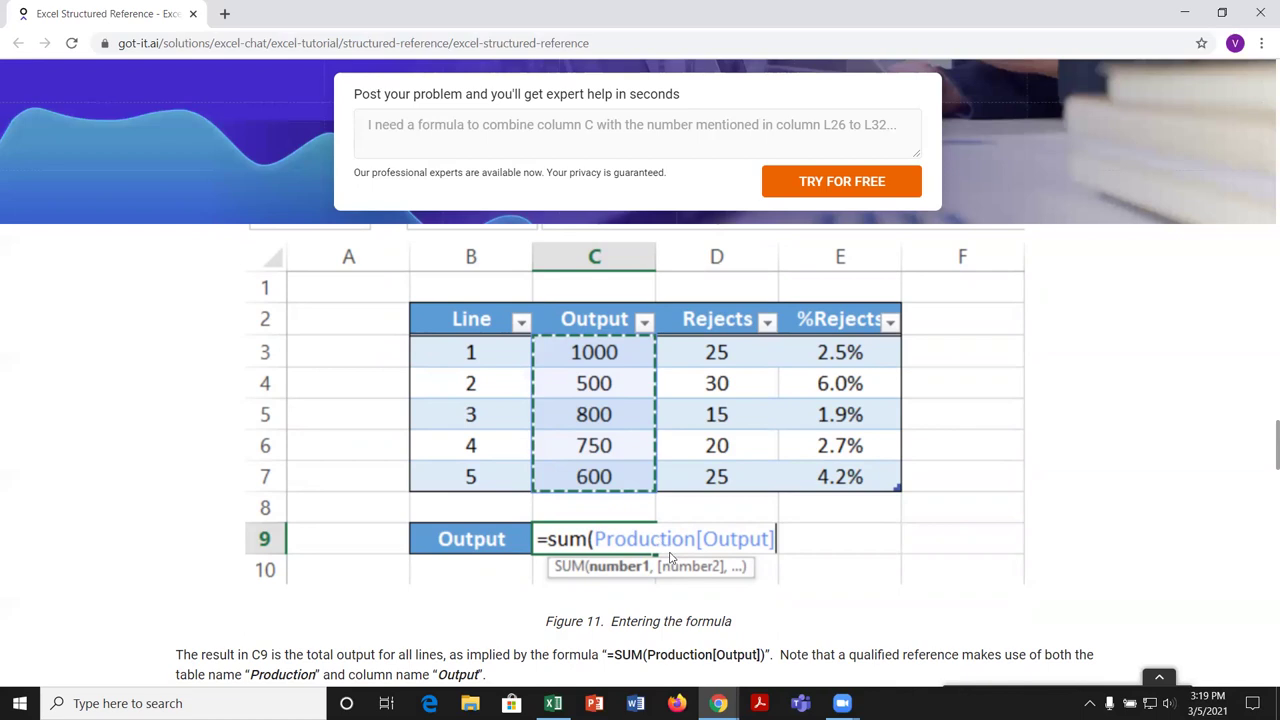
scroll(670, 558, down, 6)
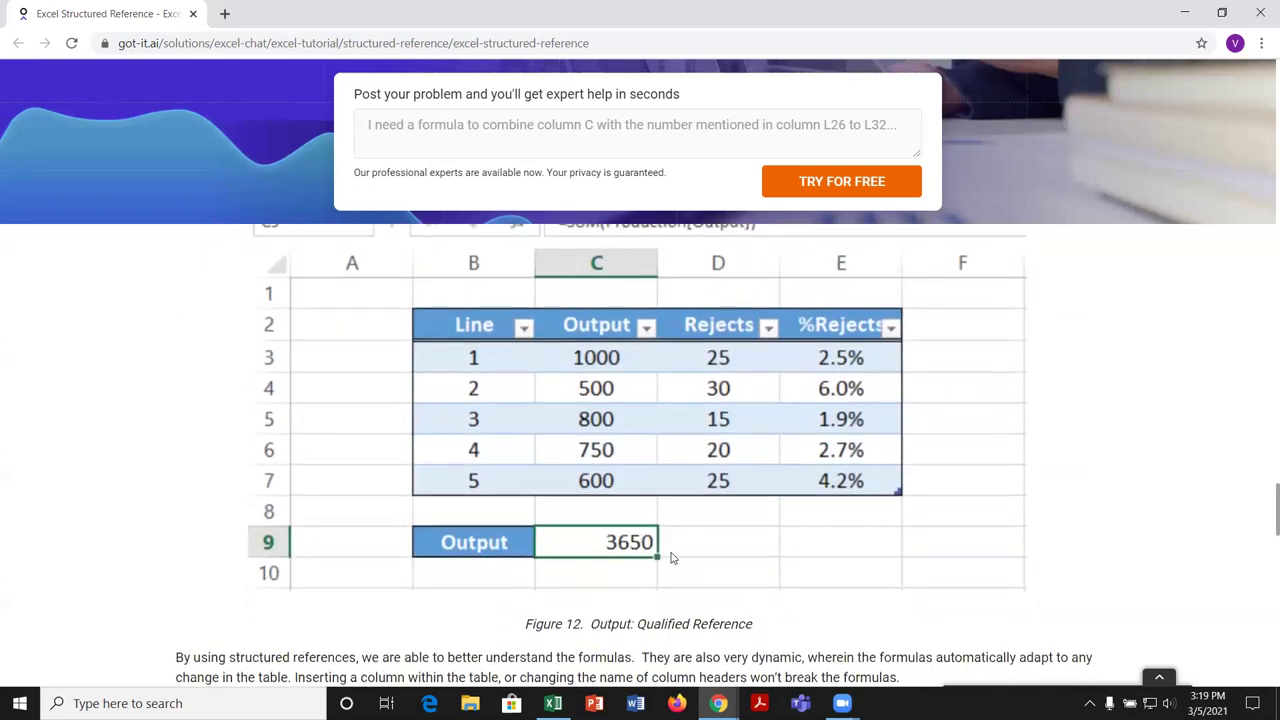
scroll(684, 589, down, 1)
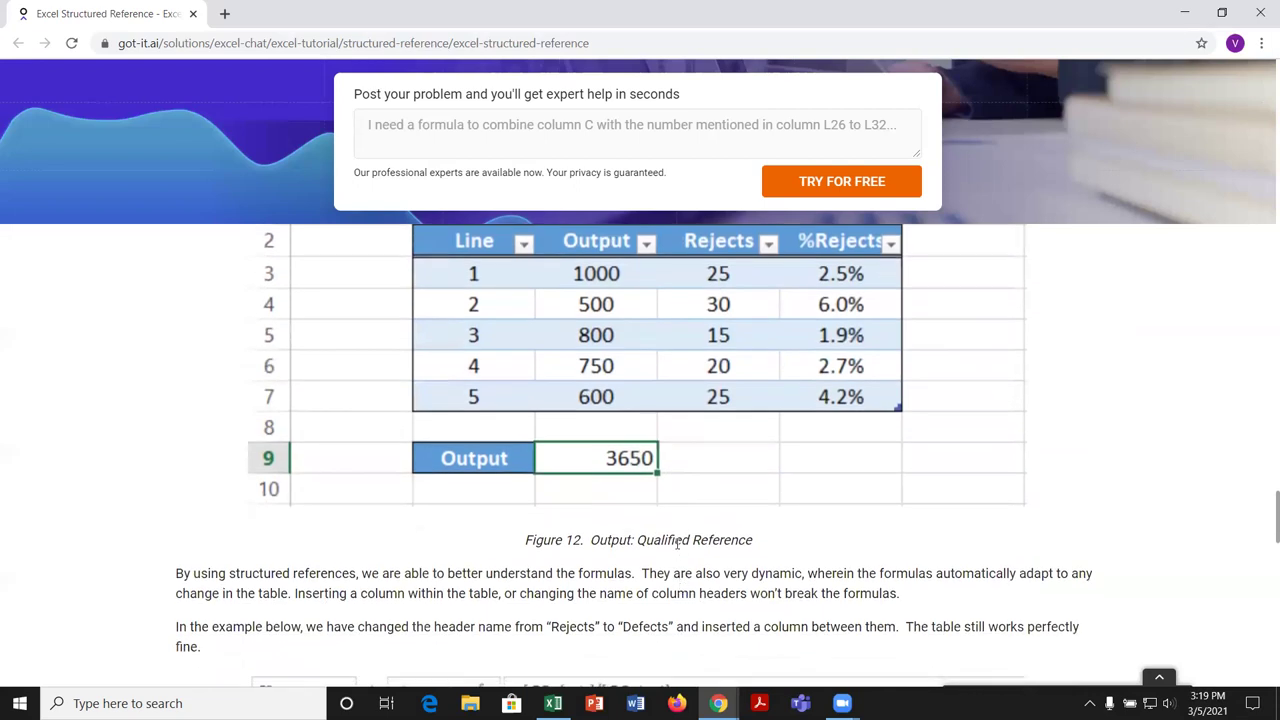
scroll(677, 543, up, 1)
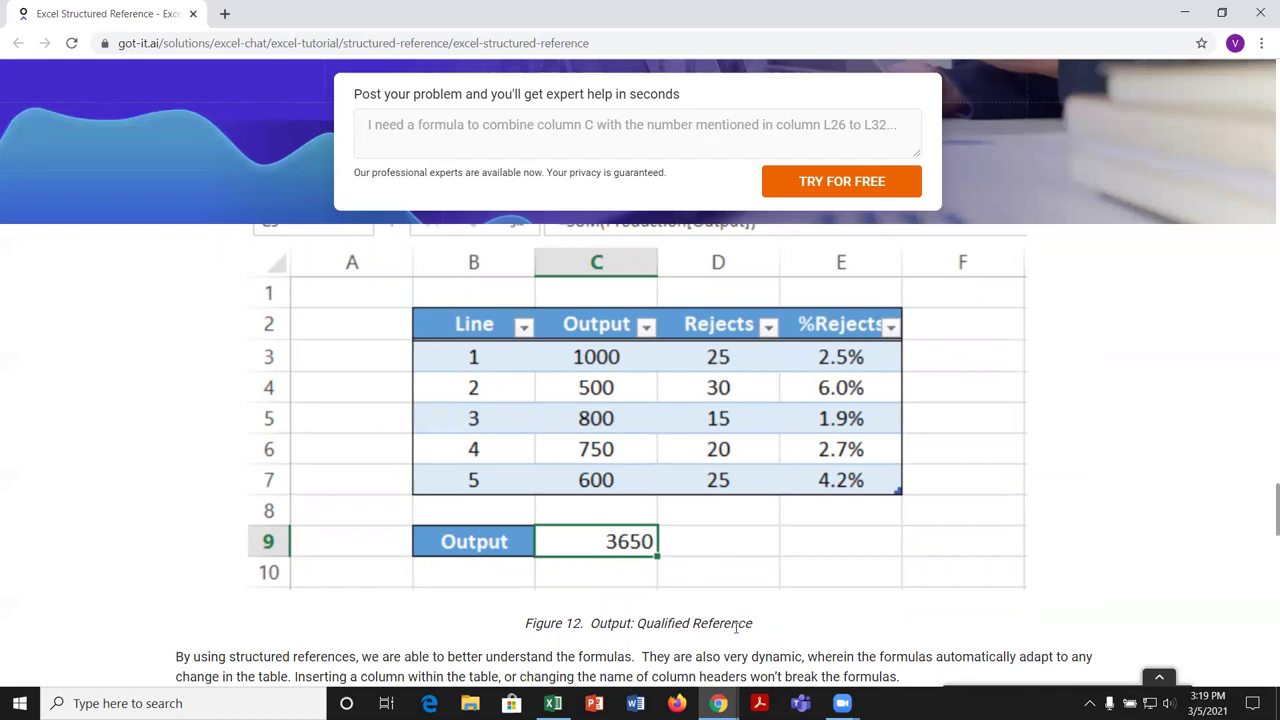
scroll(738, 628, up, 1)
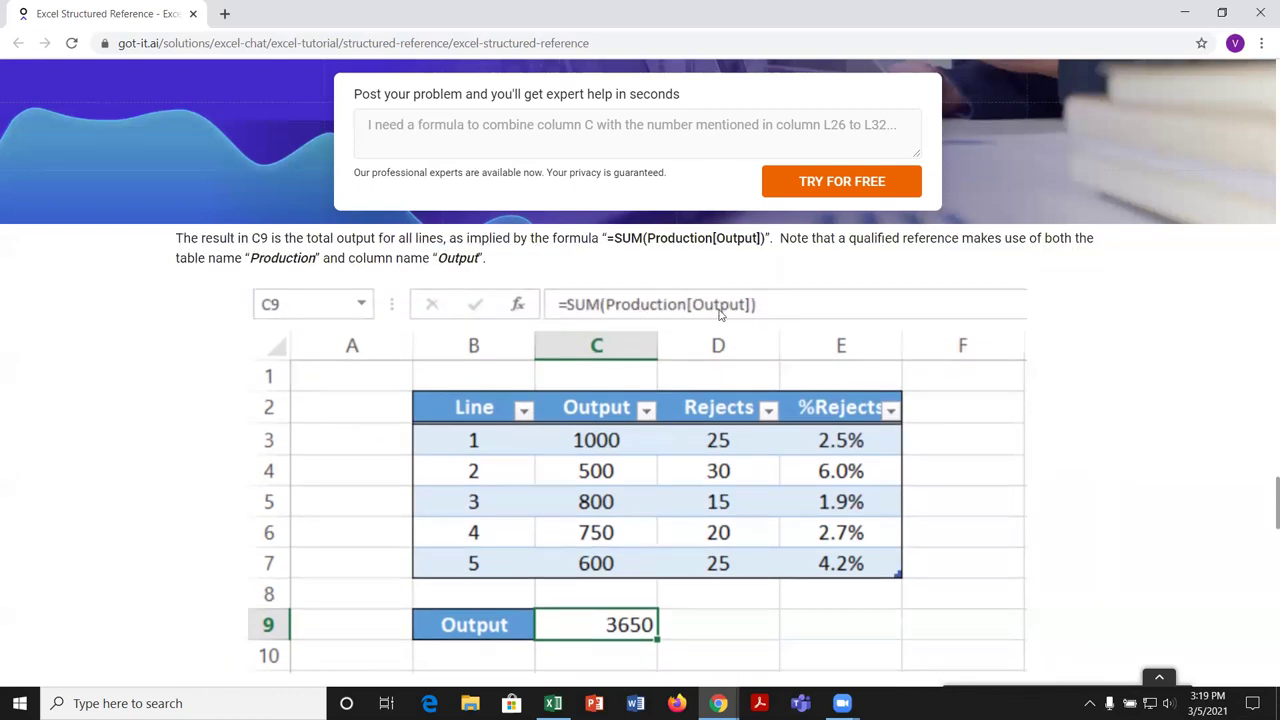
scroll(988, 570, down, 6)
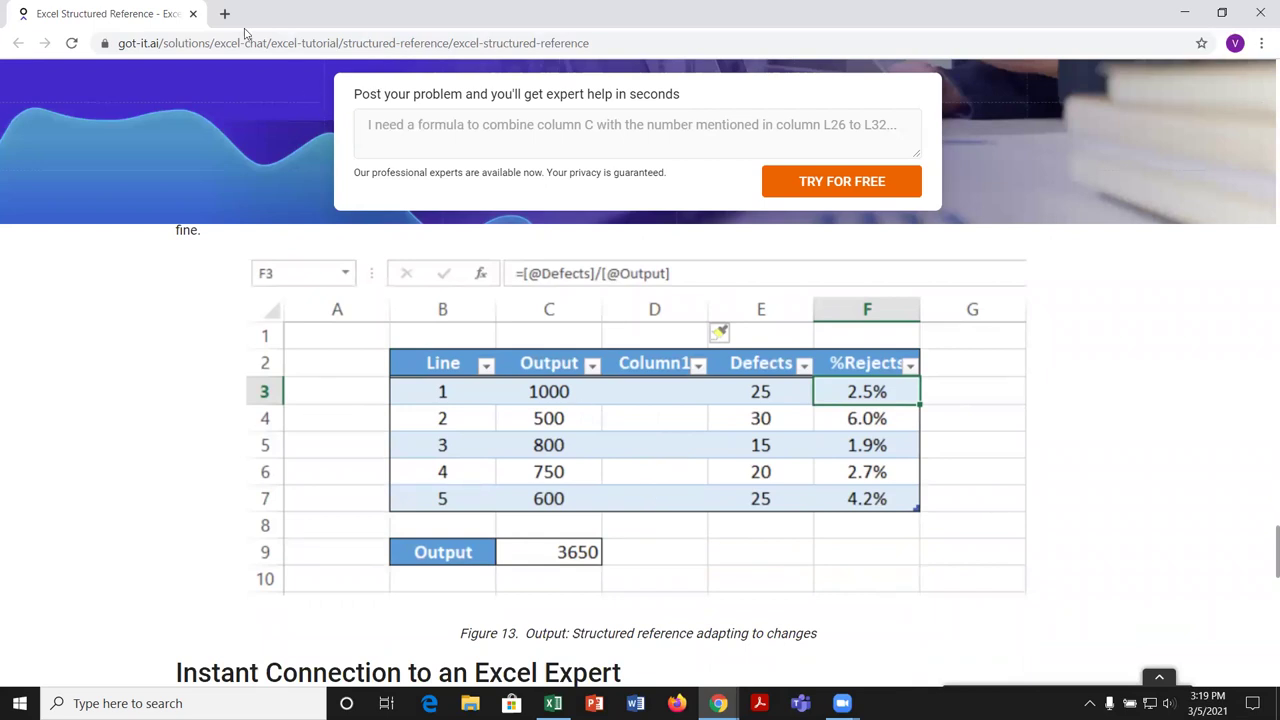
click(553, 703)
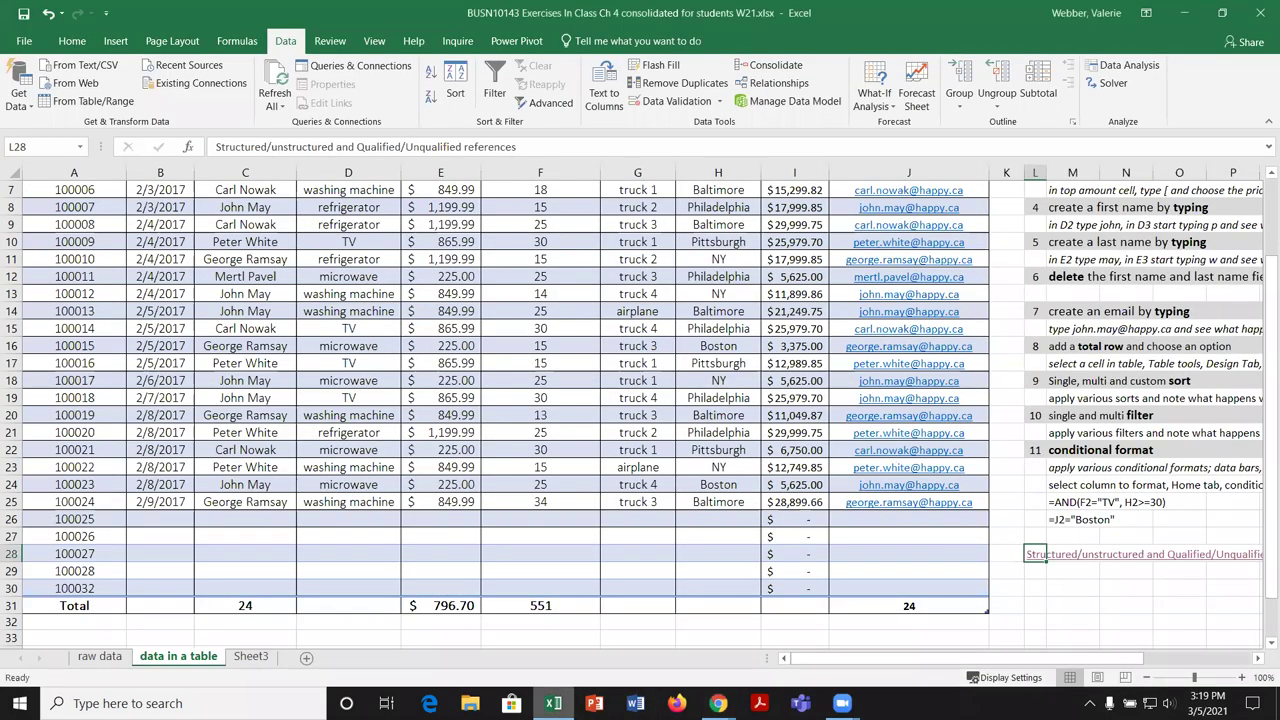
scroll(740, 497, up, 2)
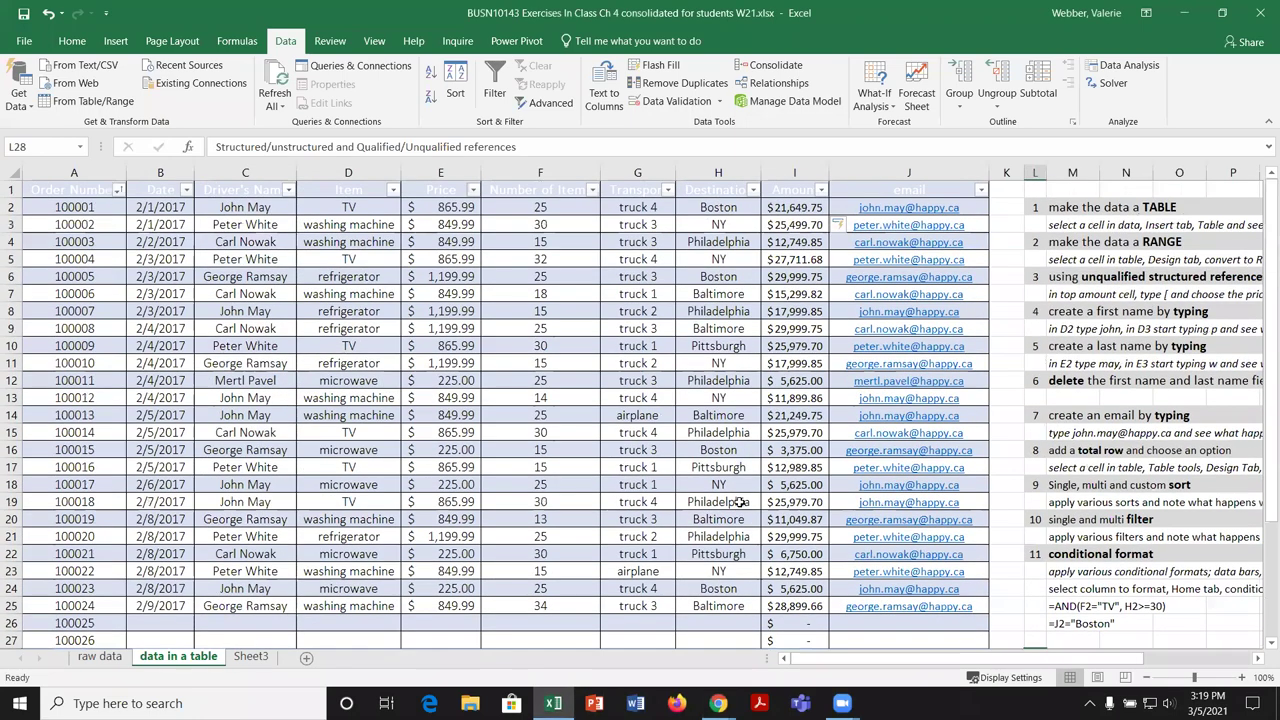
click(800, 209)
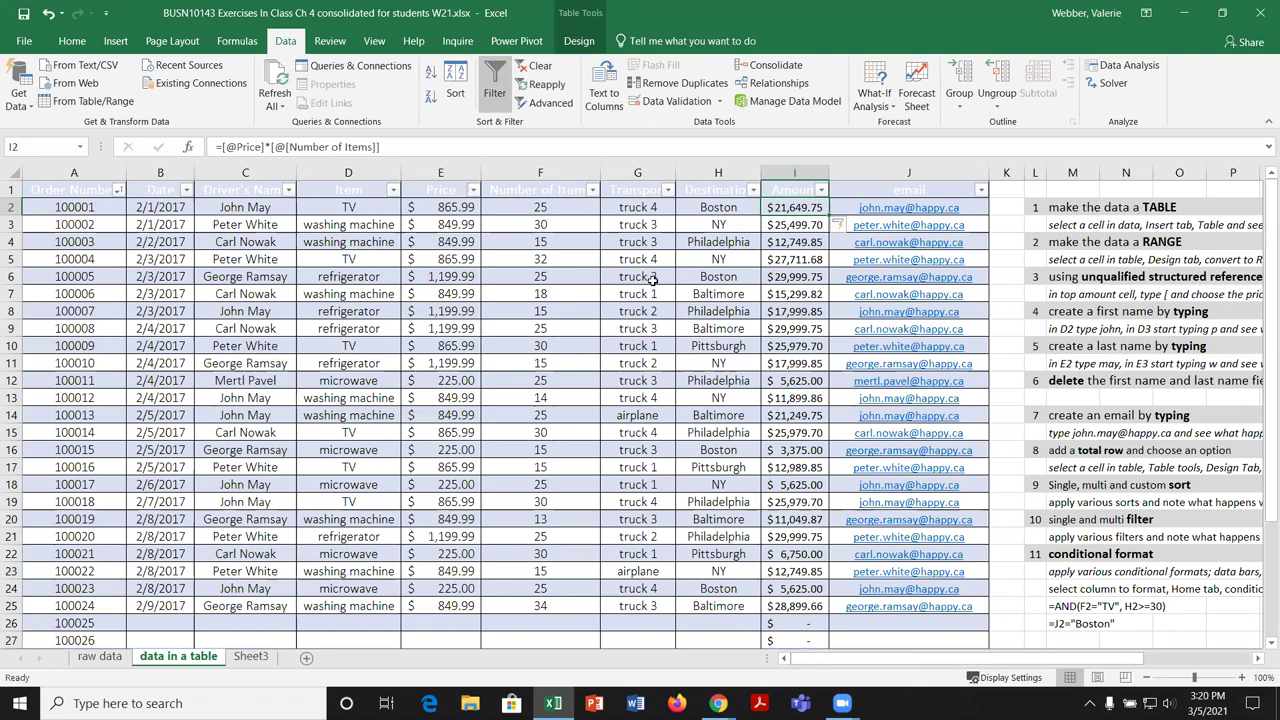
scroll(655, 285, down, 2)
scroll(655, 285, down, 1)
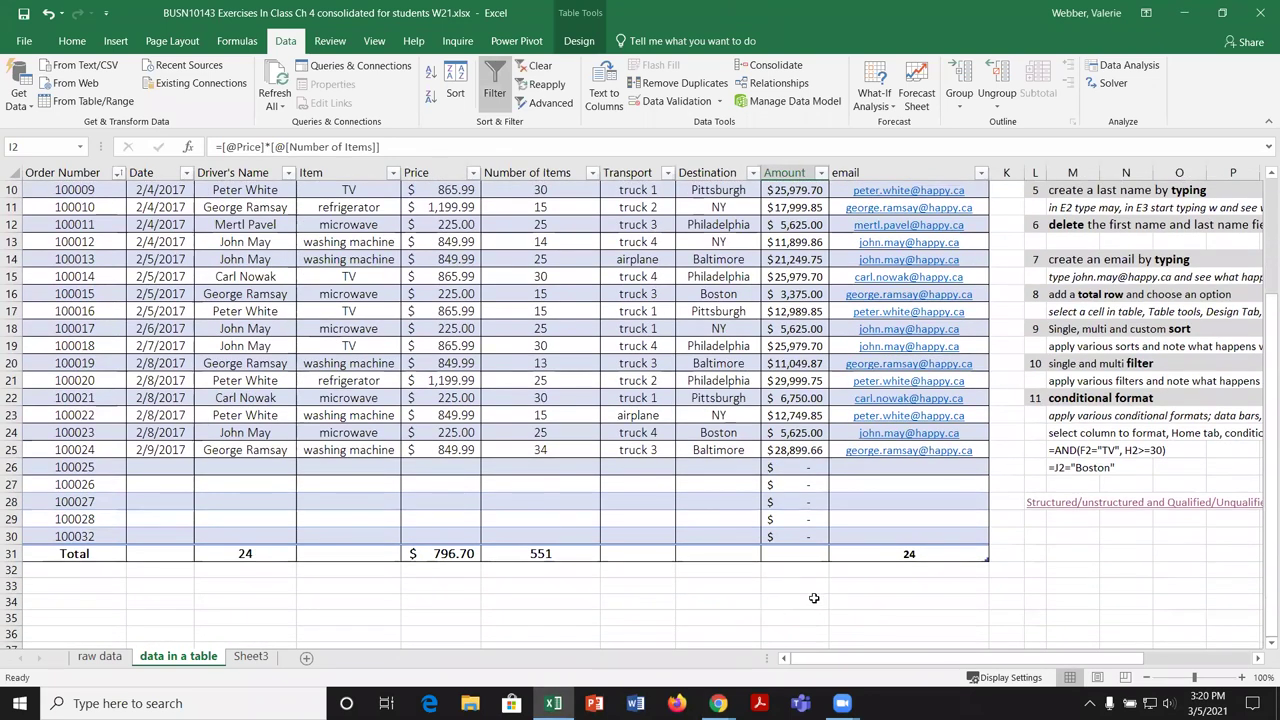
Step: Enter =SUM(tblDeliveryData[Amount]) in I34 via AutoComplete, returning 432687.69
click(795, 603)
text(=sum)
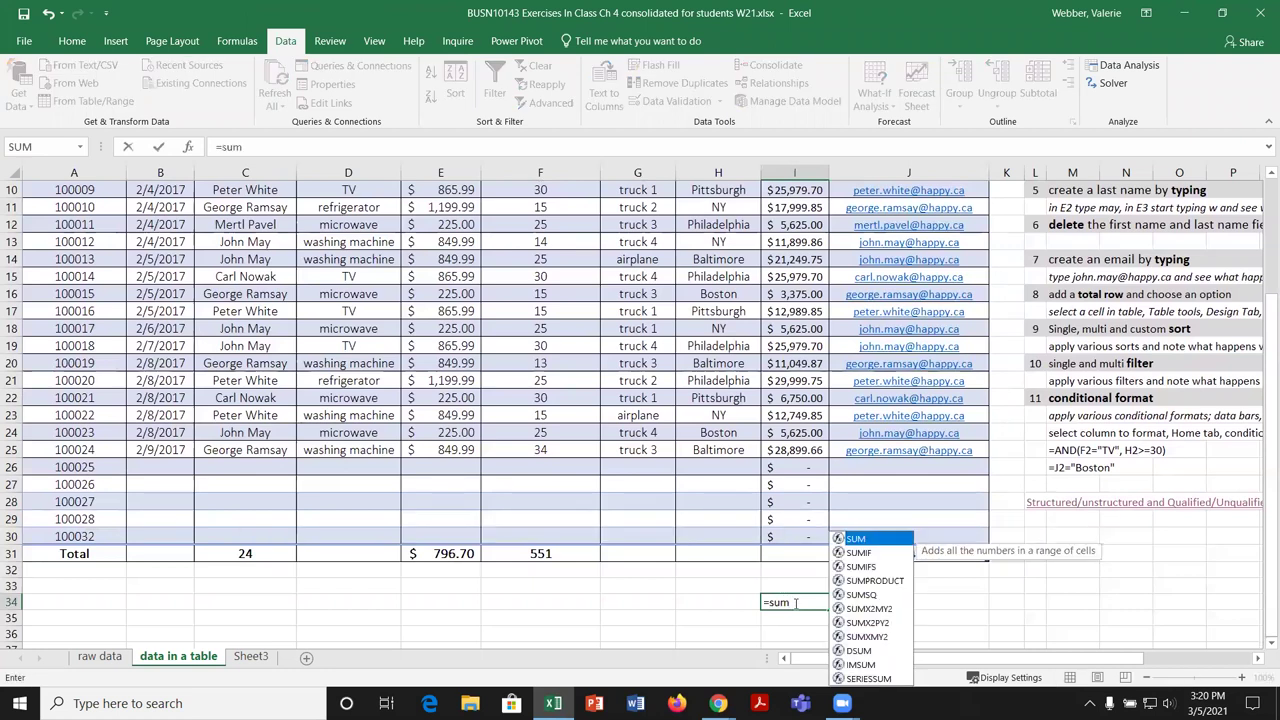
double_click(868, 544)
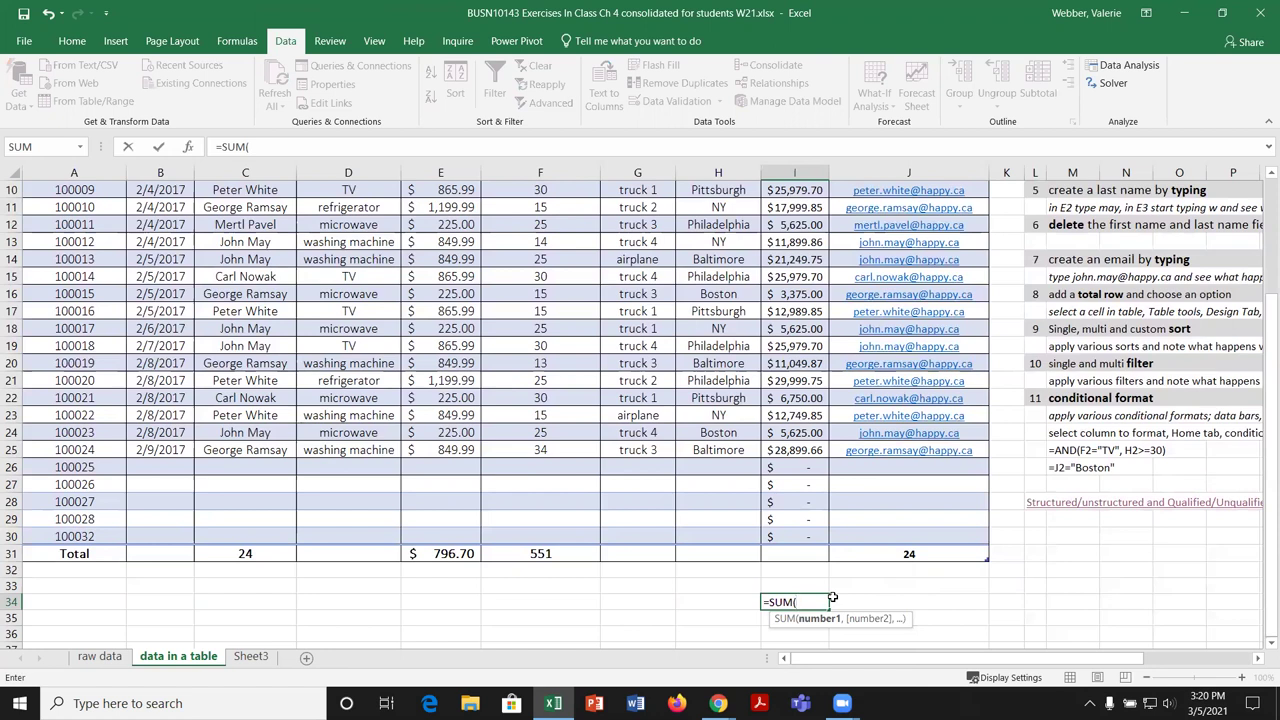
text(tbl)
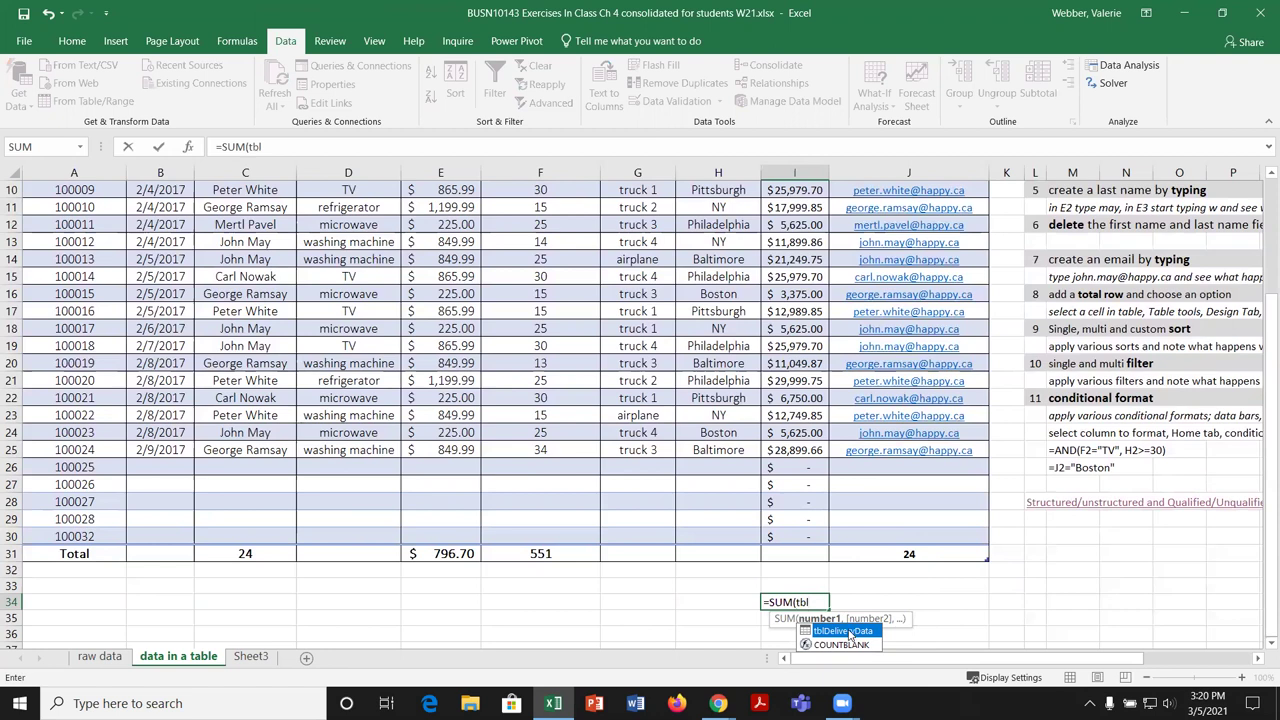
double_click(849, 632)
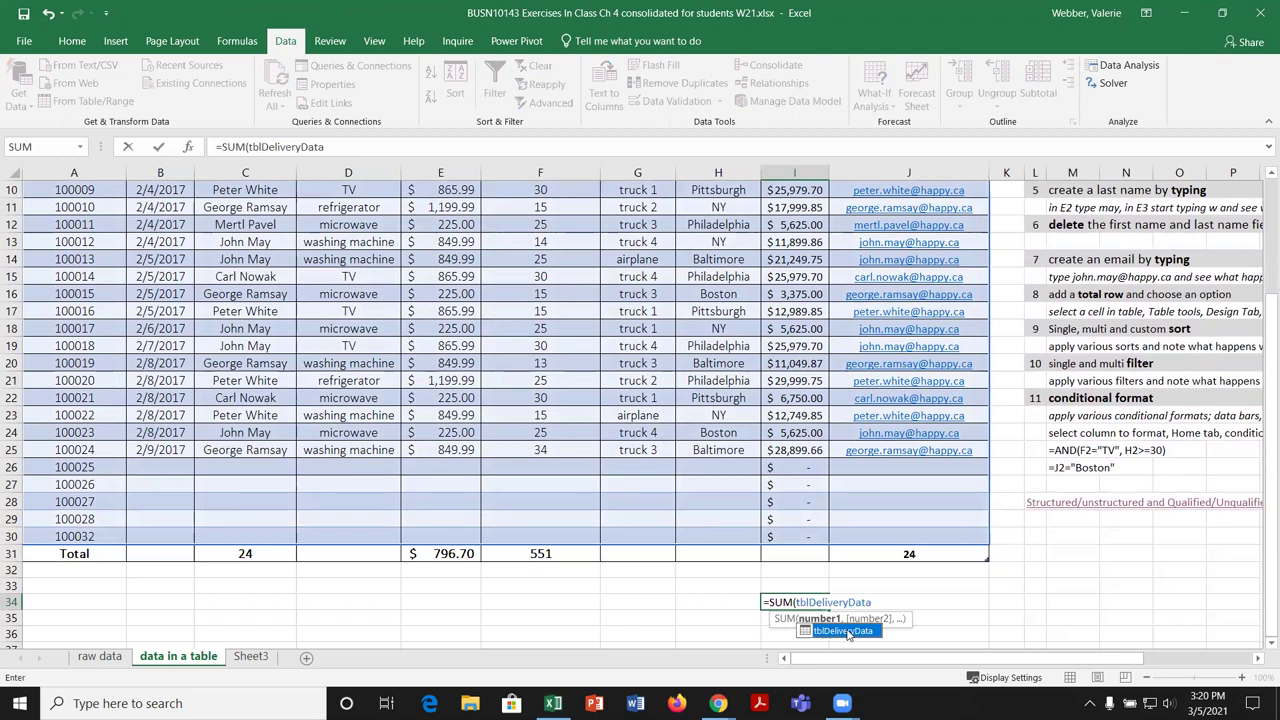
text([)
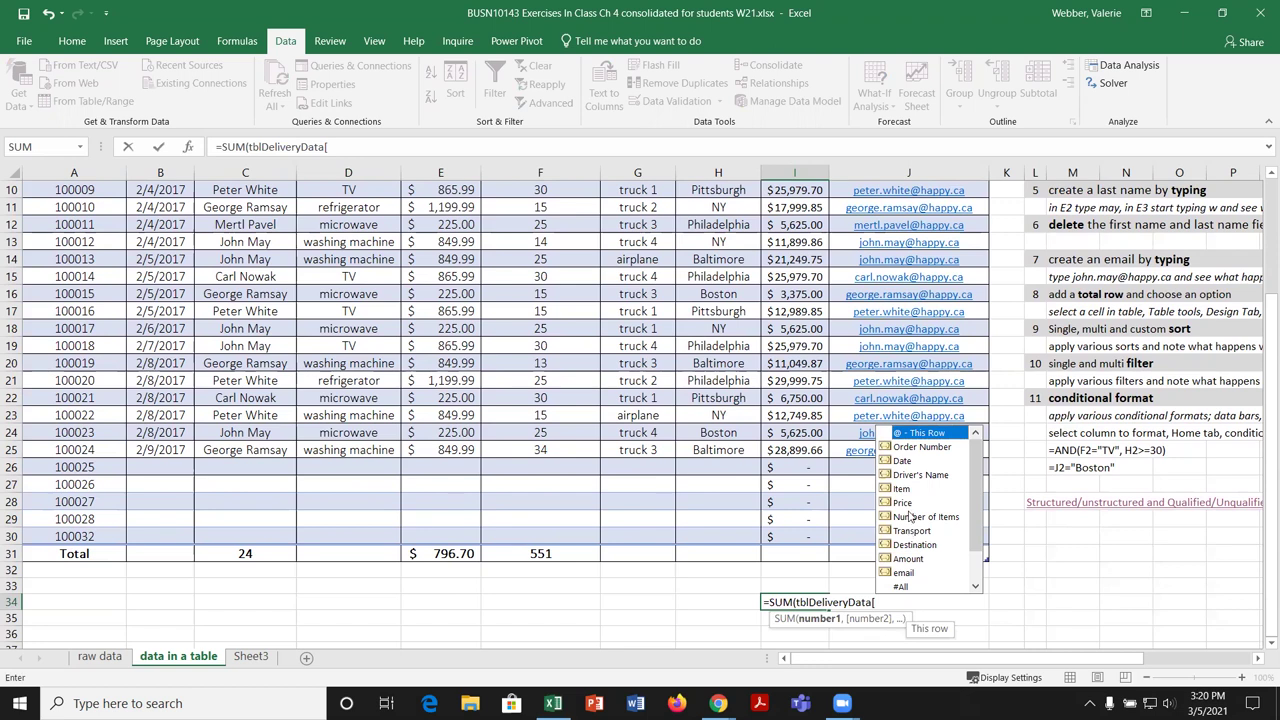
click(915, 561)
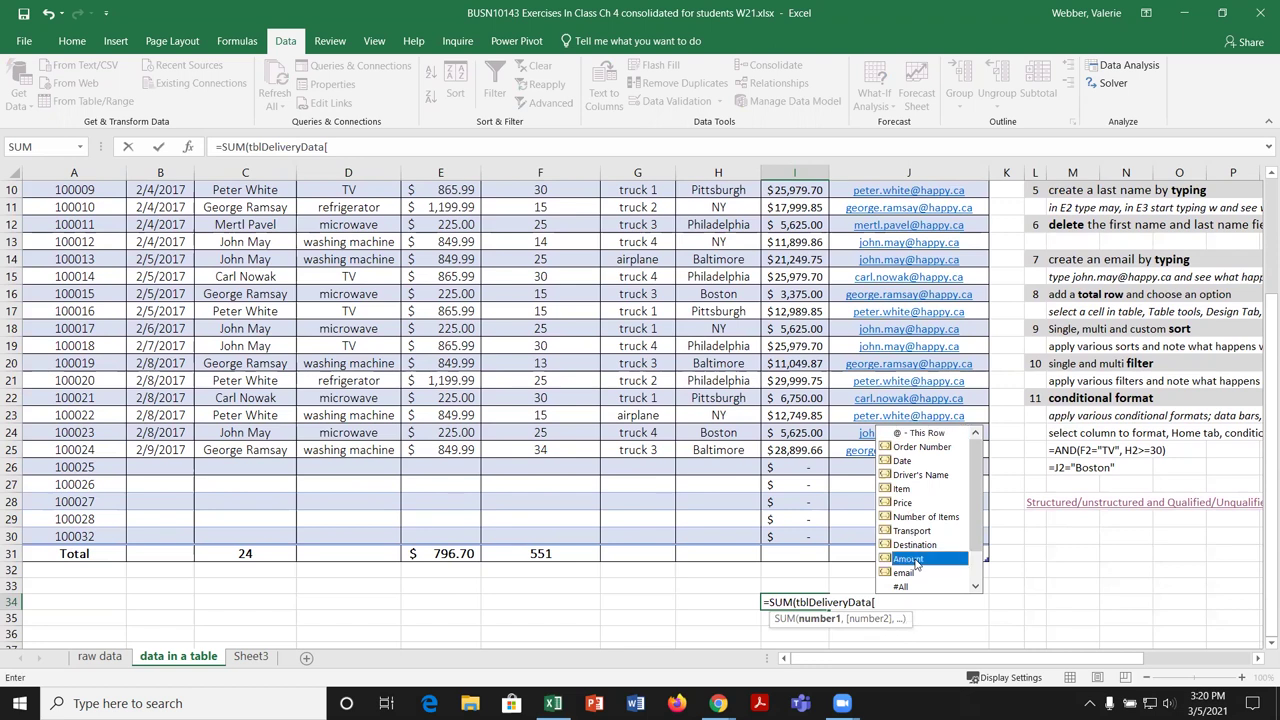
double_click(915, 561)
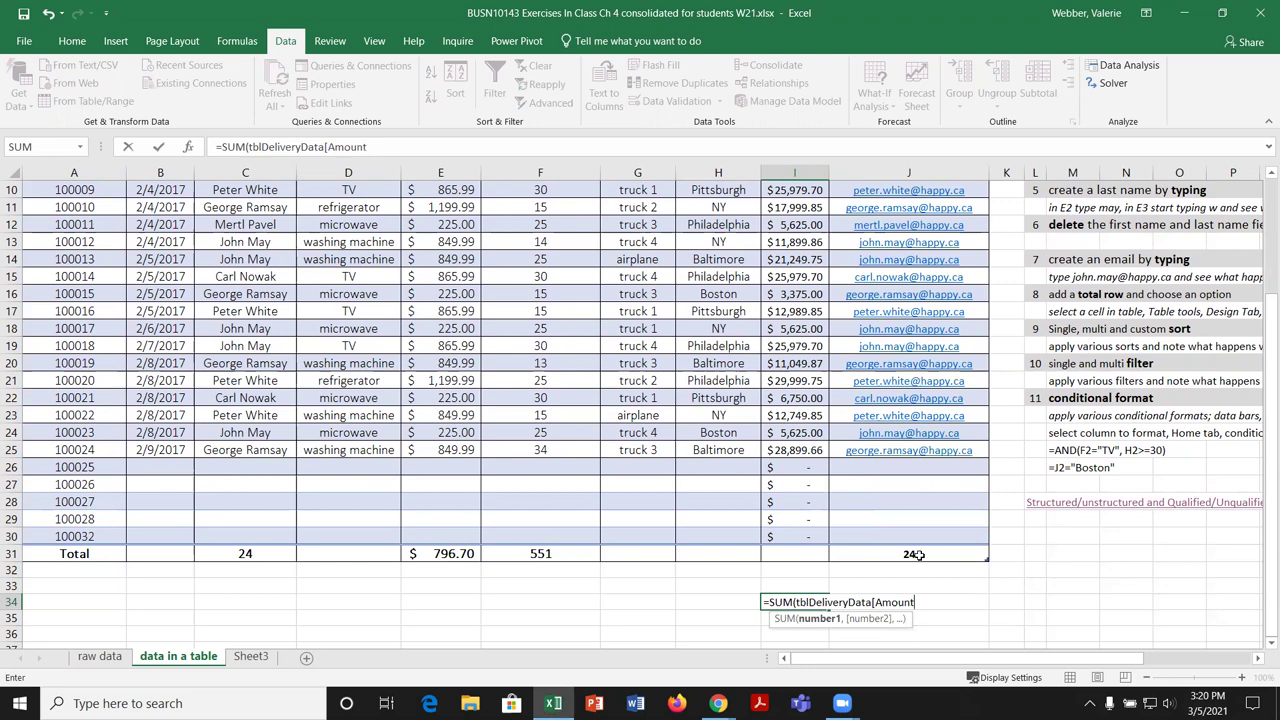
text(])
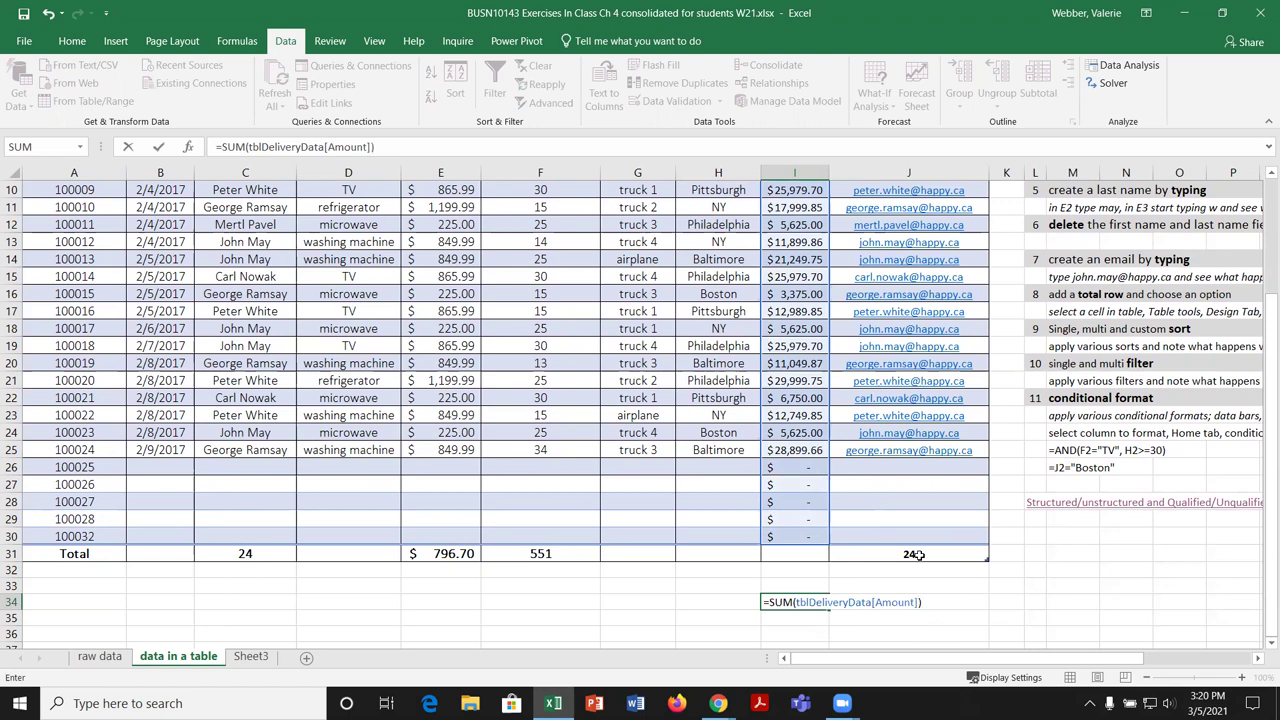
key(Return)
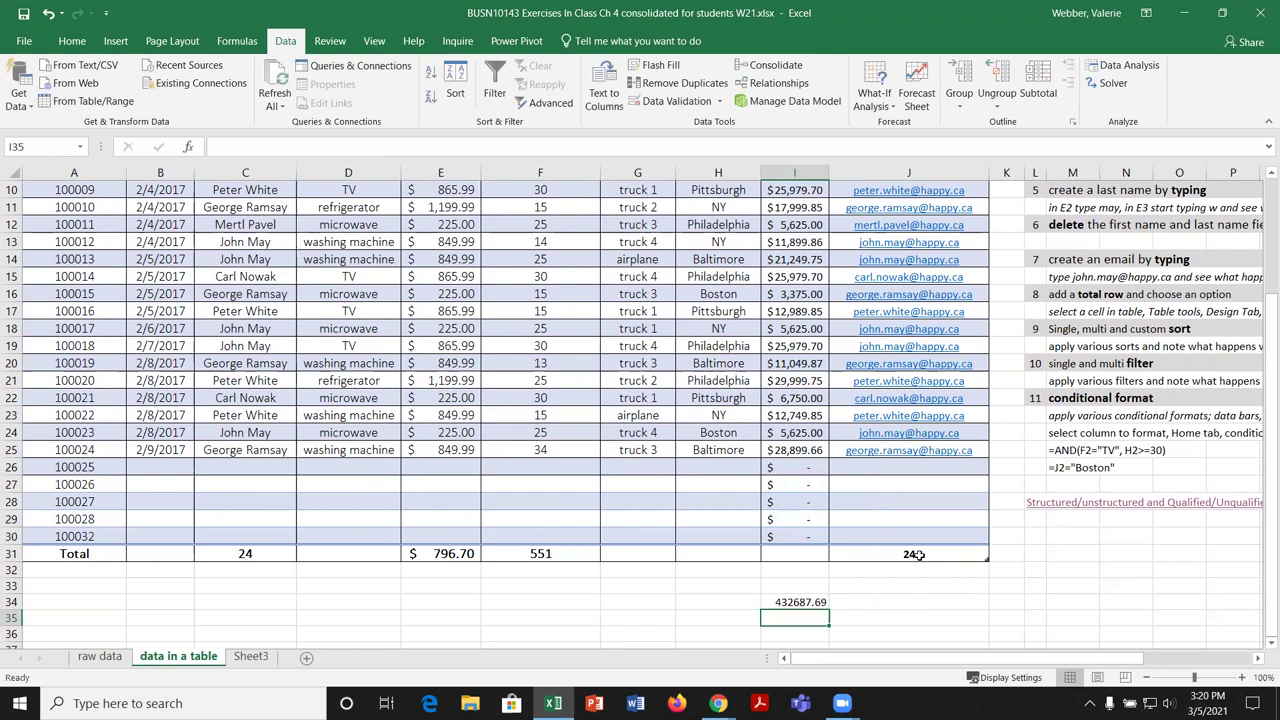
click(807, 602)
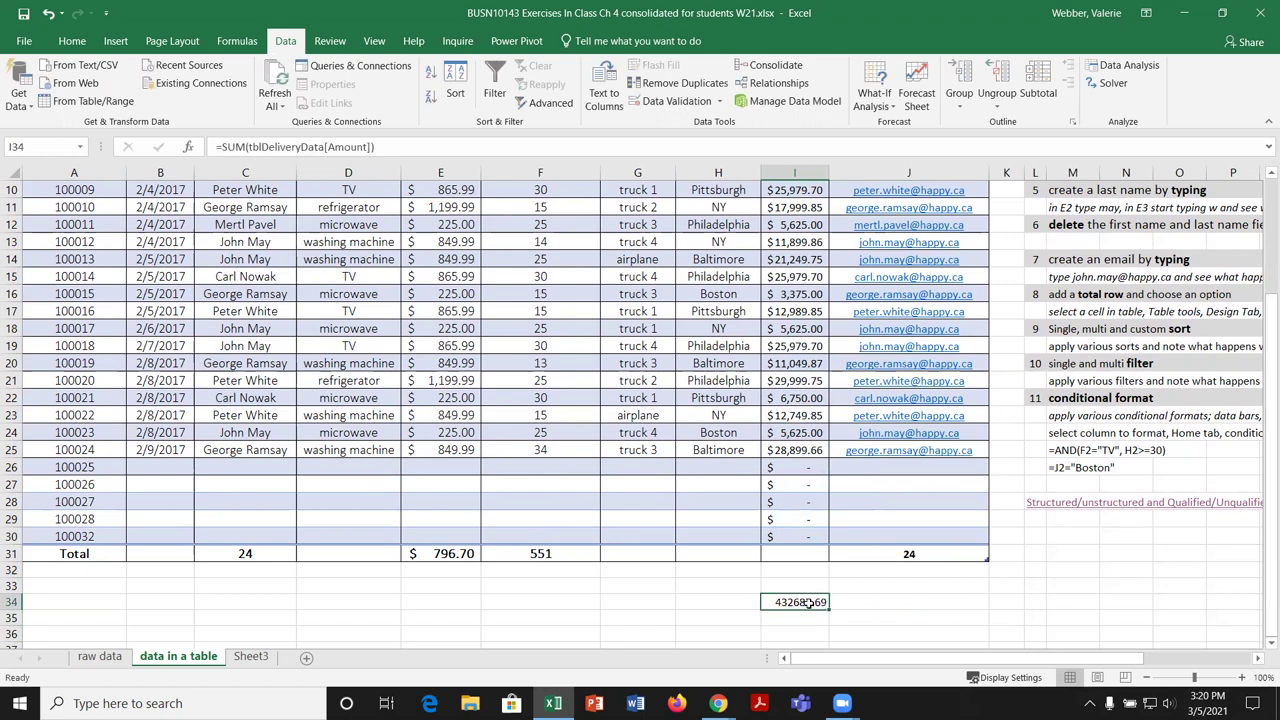
Step: Label the total 'Sum of Amount' in H34 beside it
click(731, 603)
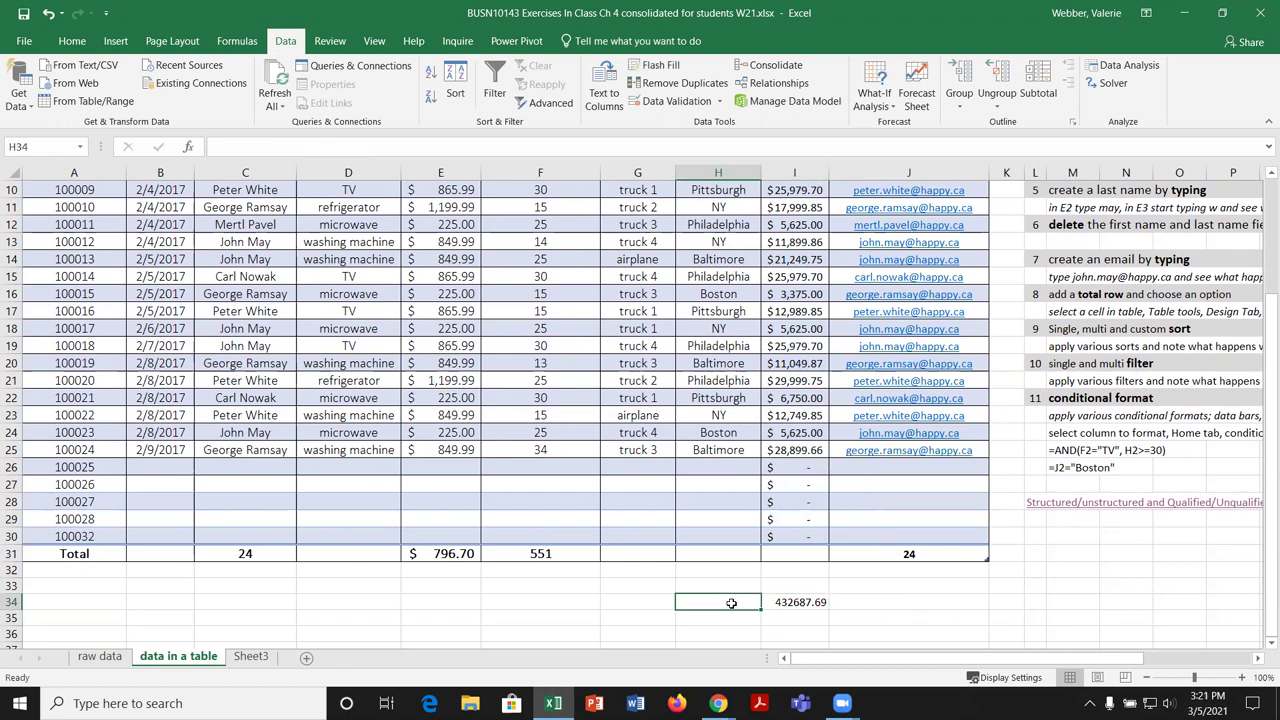
text(Sum of Amount)
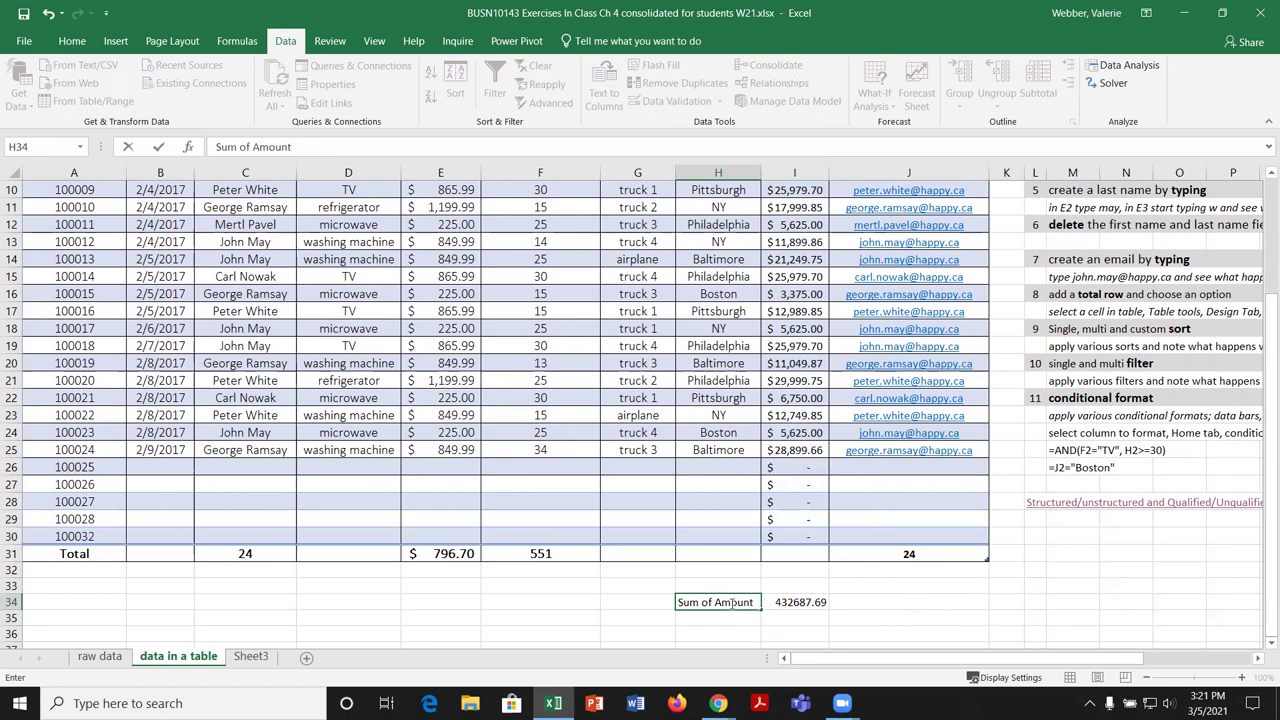
key(Return)
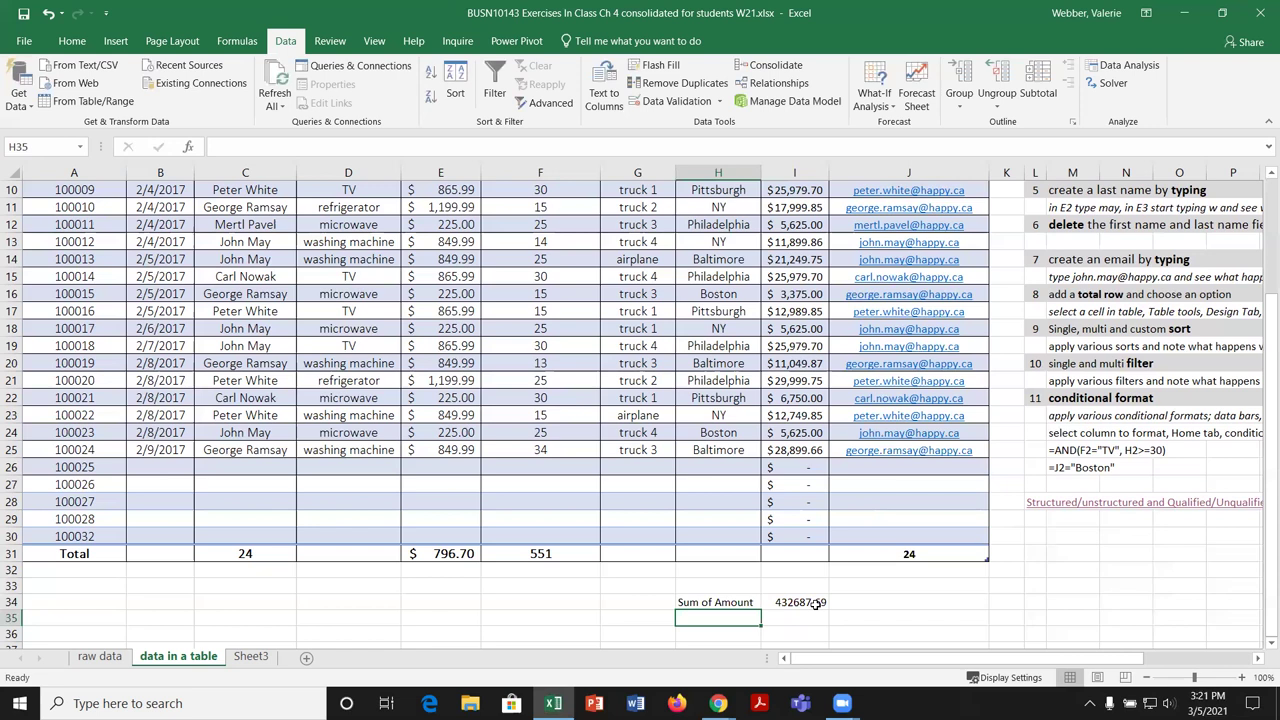
click(816, 604)
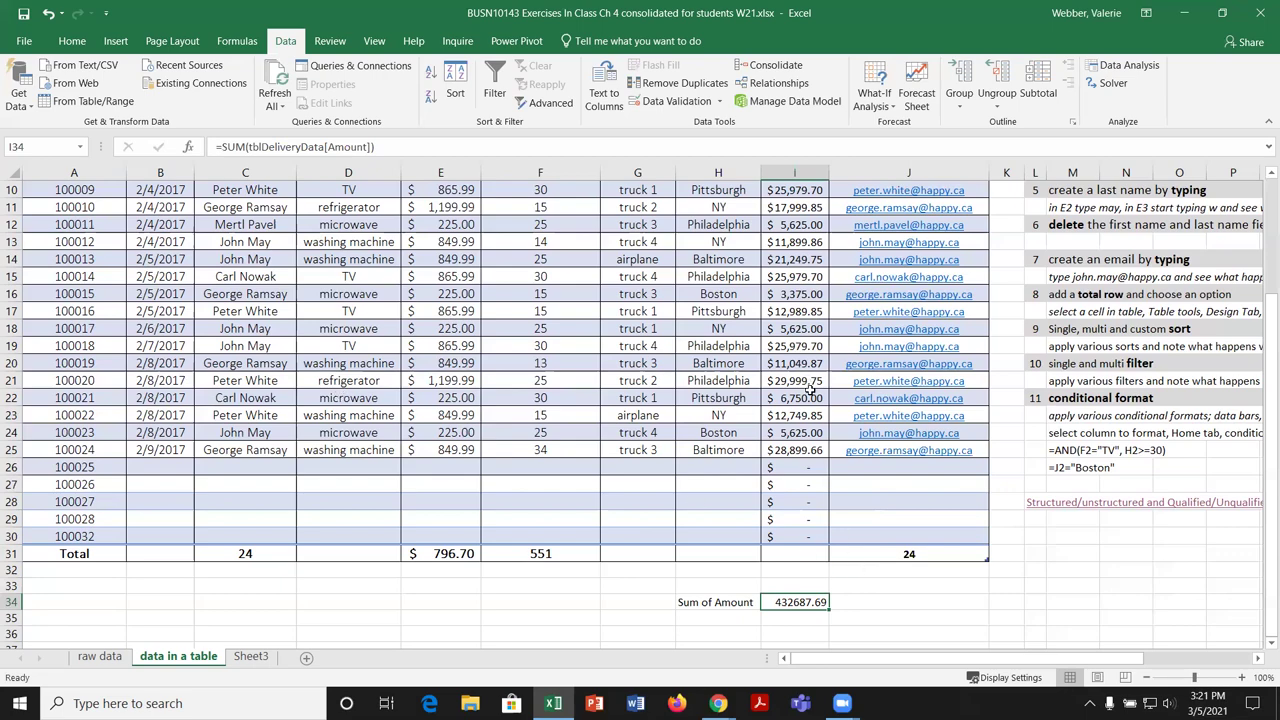
scroll(812, 404, up, 3)
Step: Clear the existing Amount values from I2 down through the table
scroll(816, 404, up, 1)
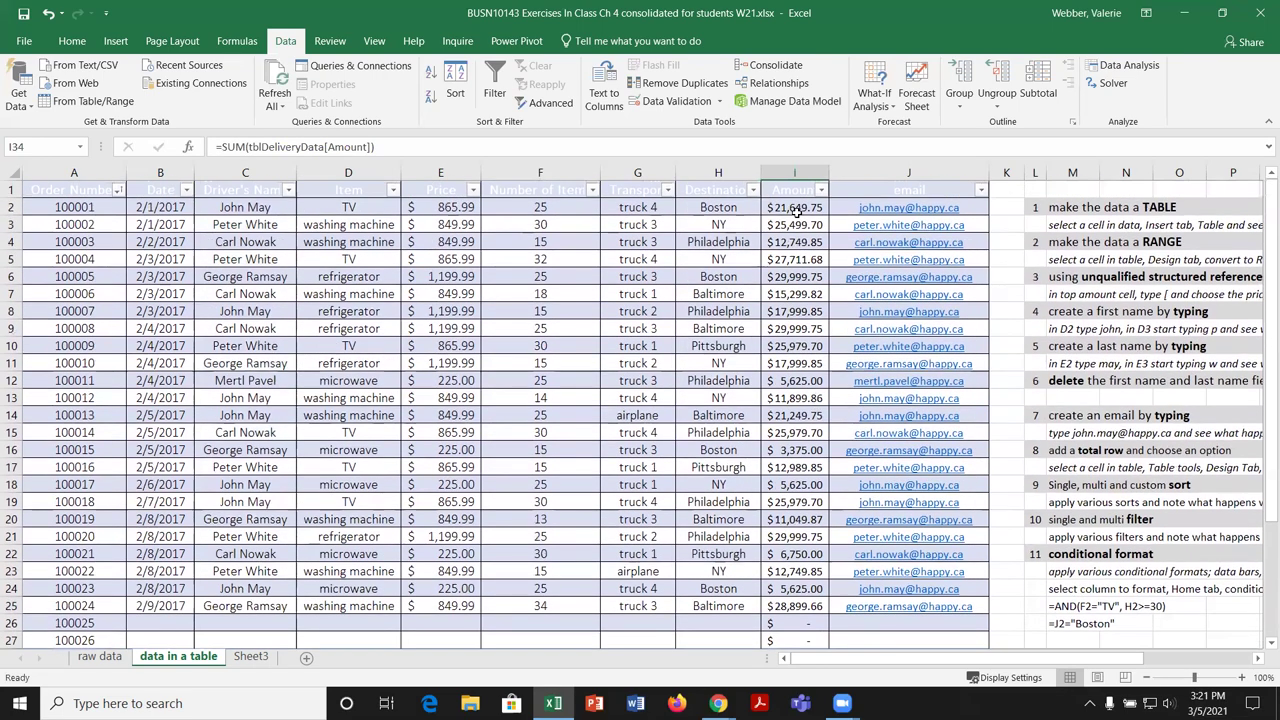
drag(796, 207, 800, 600)
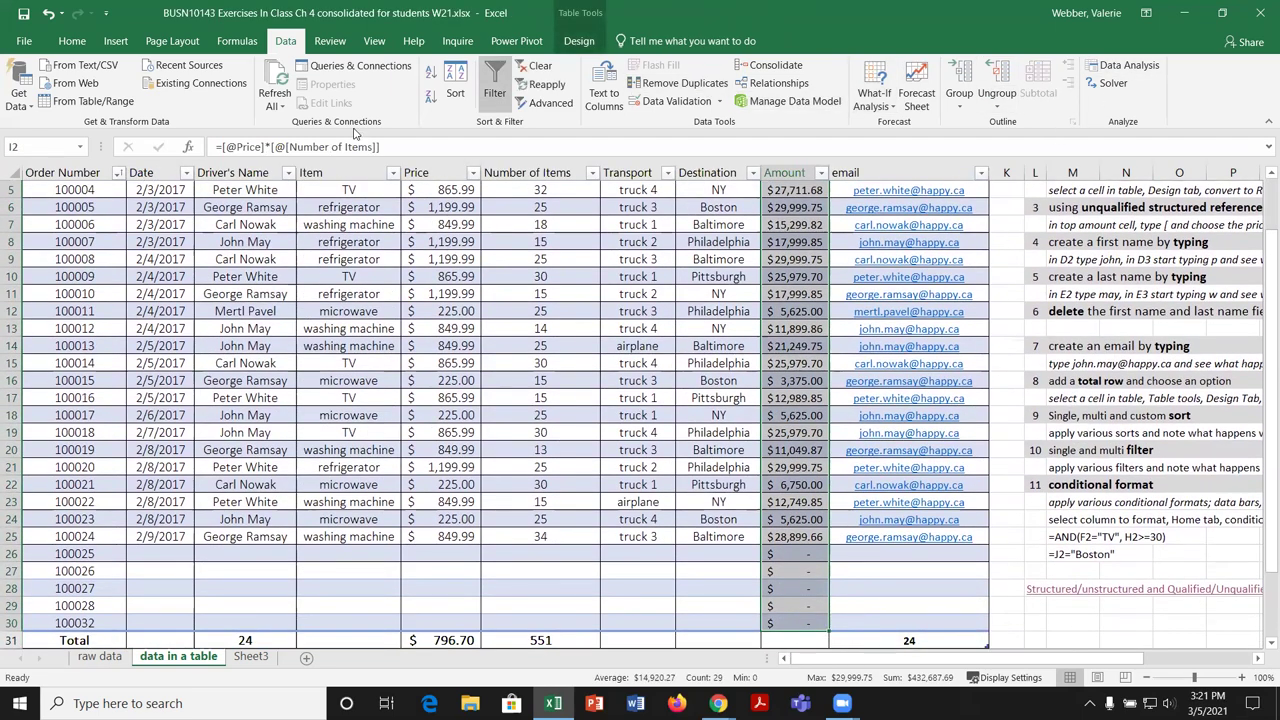
click(72, 41)
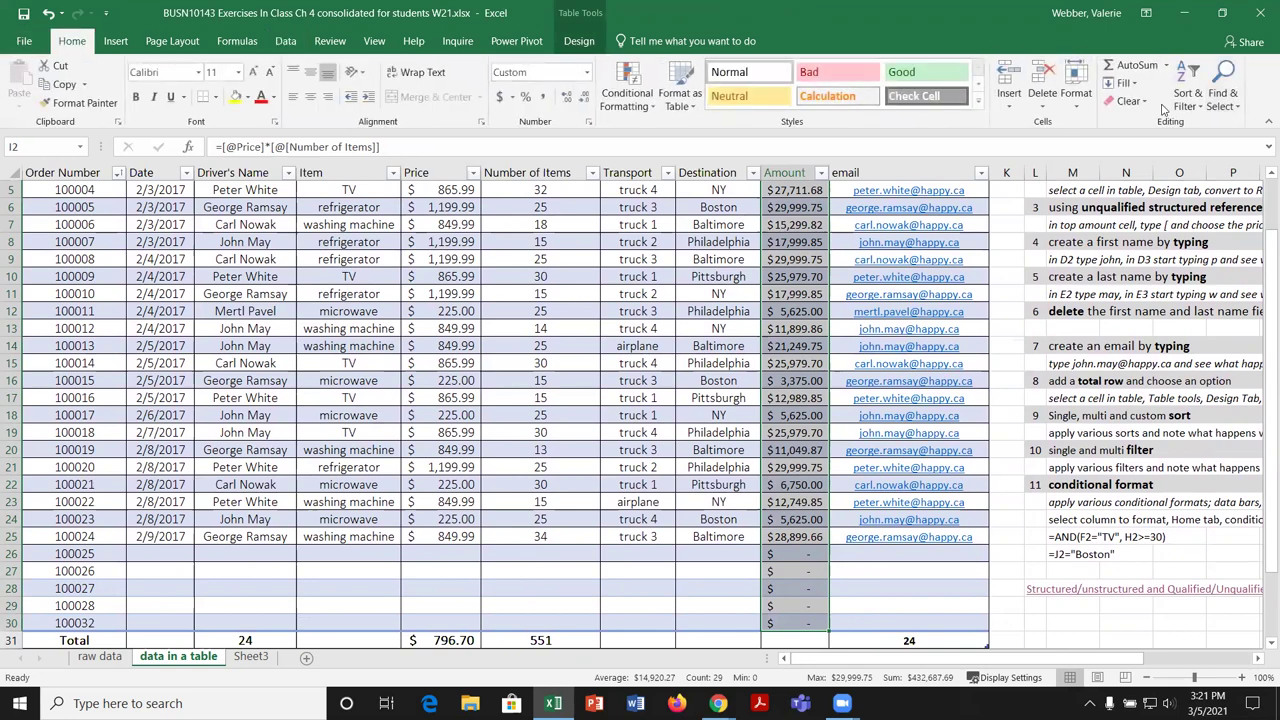
click(1130, 101)
click(1146, 163)
scroll(790, 230, up, 2)
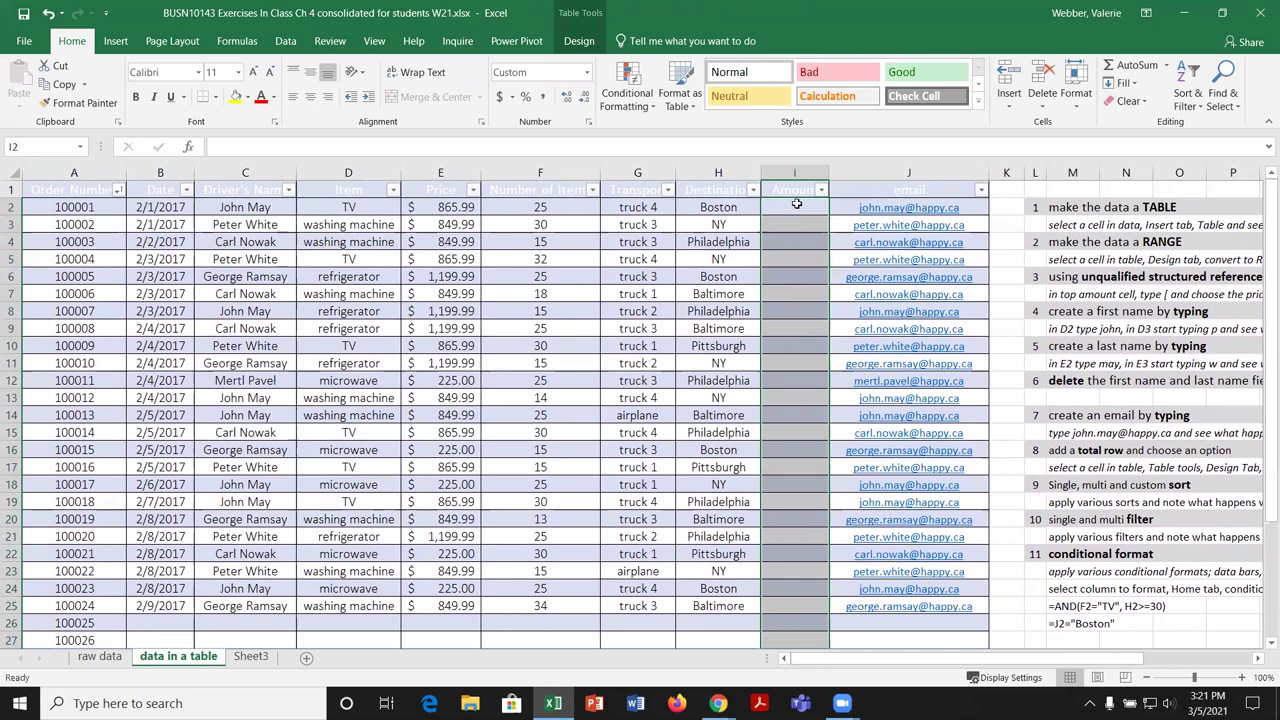
Step: Start a Price times Number of Items formula in I2 by clicking cells, then cancel it
click(796, 204)
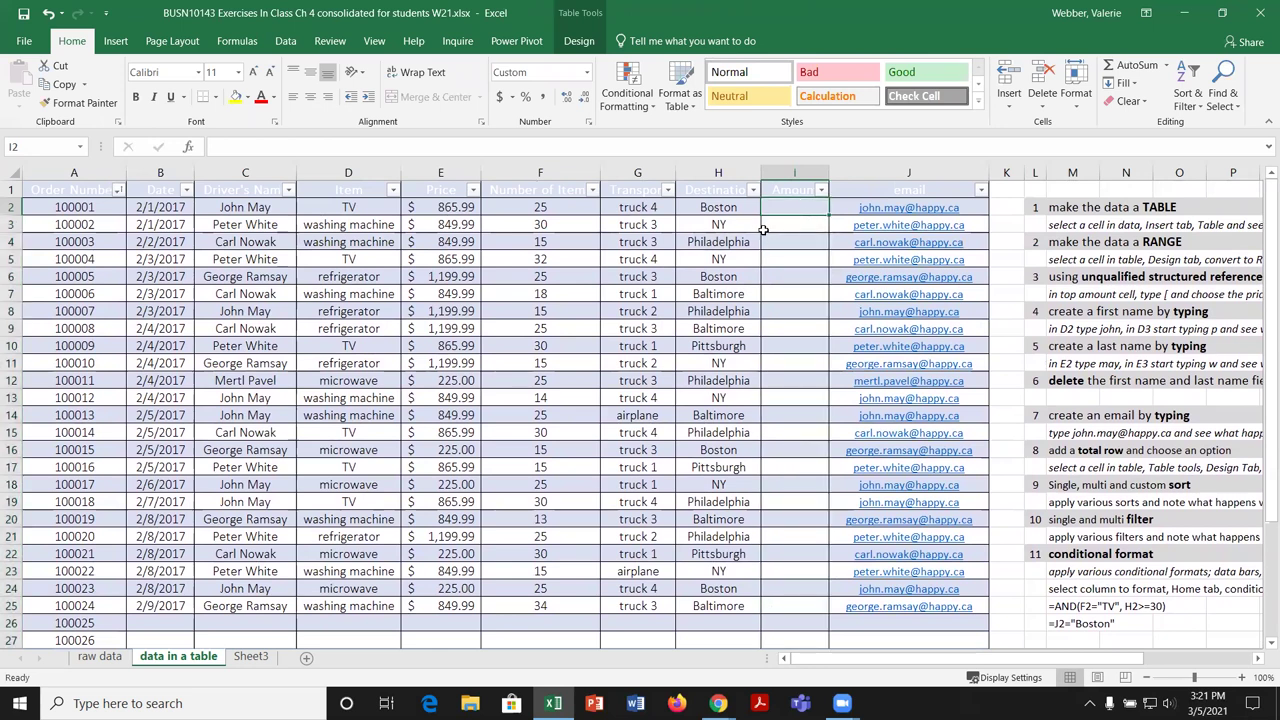
text(=)
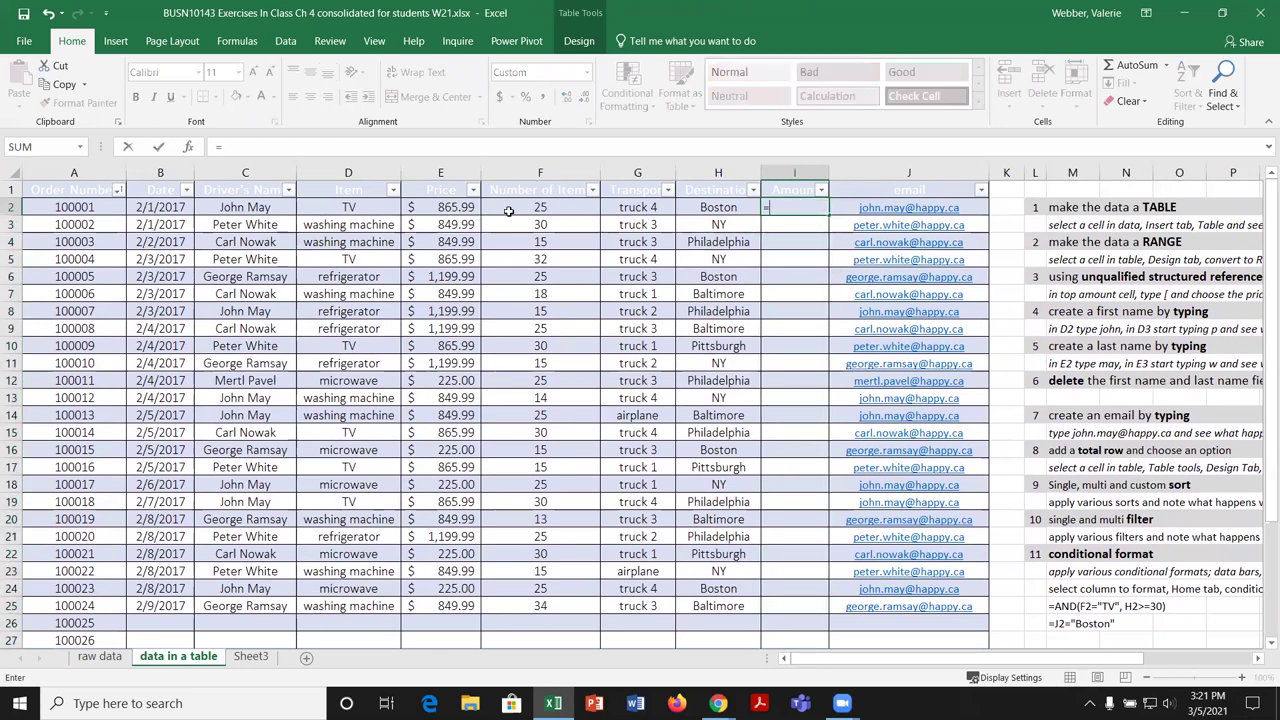
click(465, 207)
text(*)
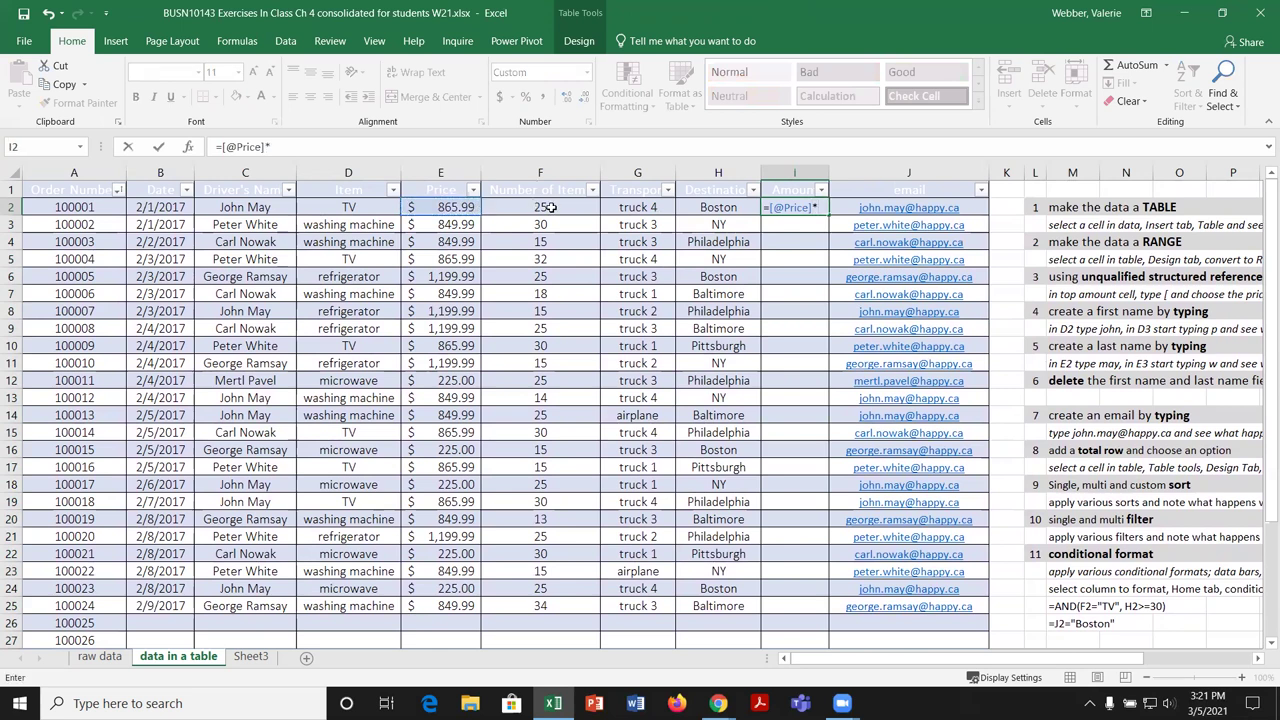
click(549, 207)
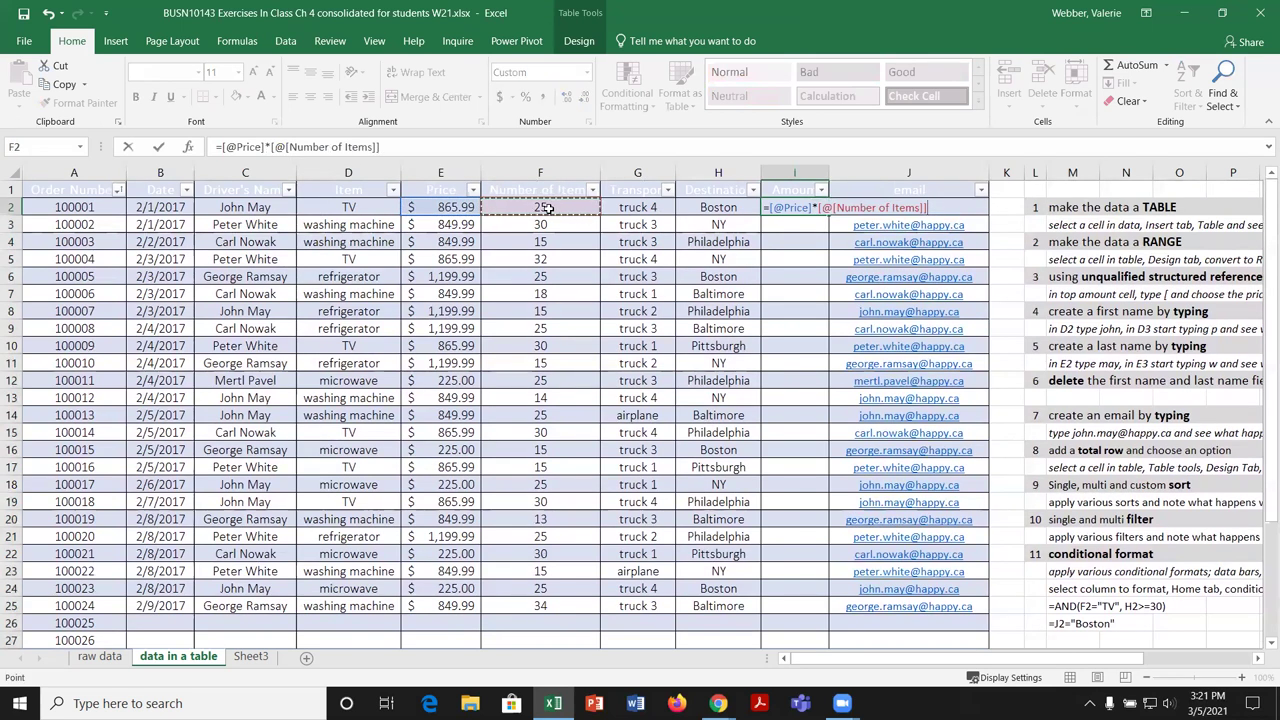
key(Escape)
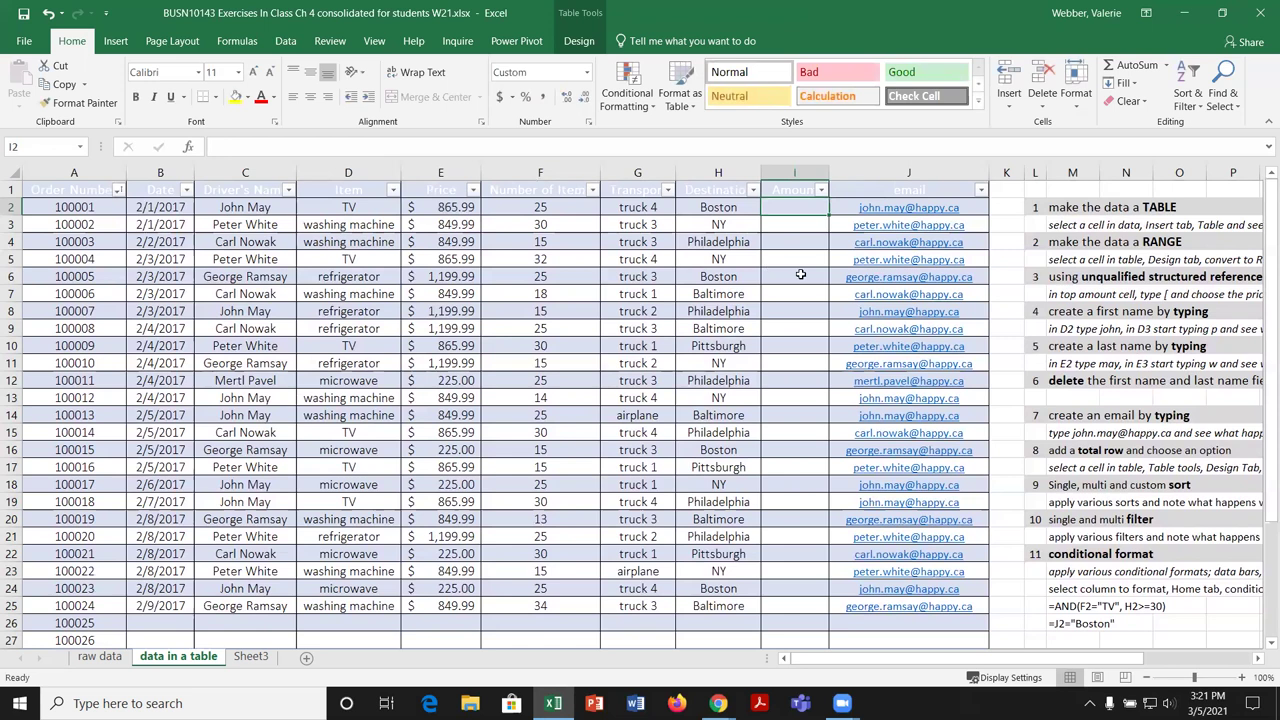
Step: Enter =[Price]*[Number of Items] in I2 so Amount fills down, starting with $21,649.75
text(=)
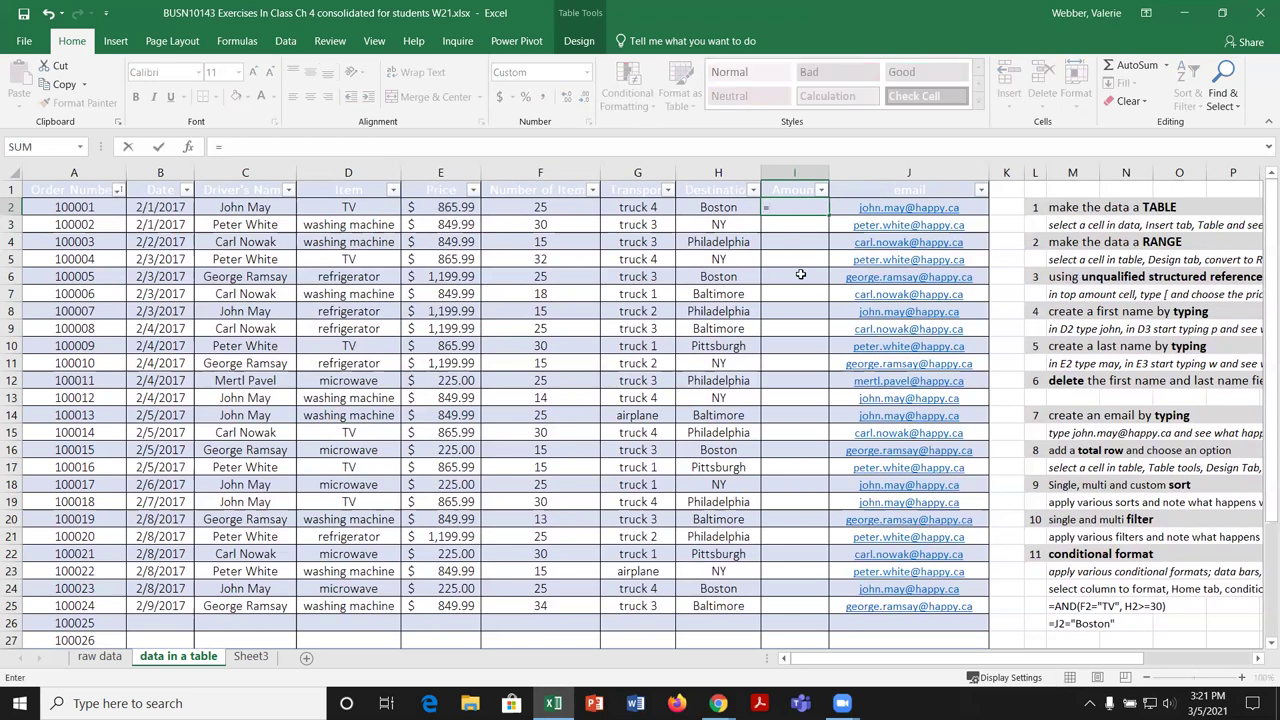
text([)
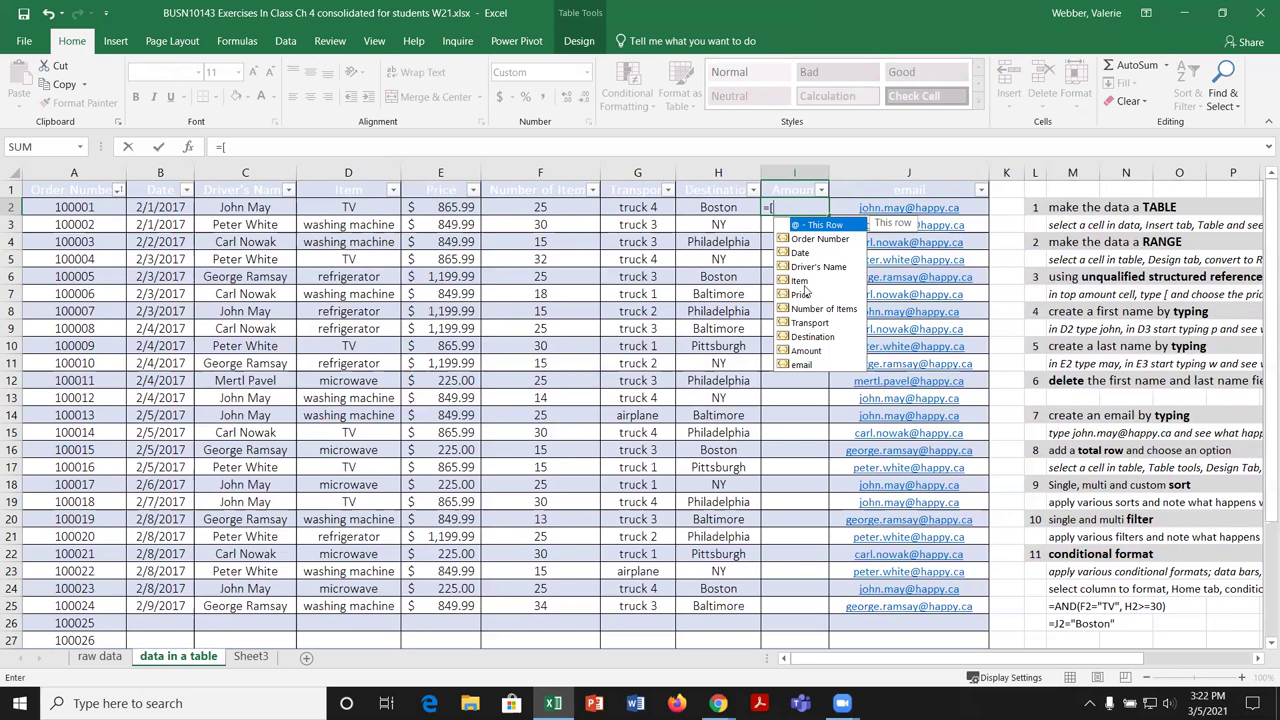
click(805, 295)
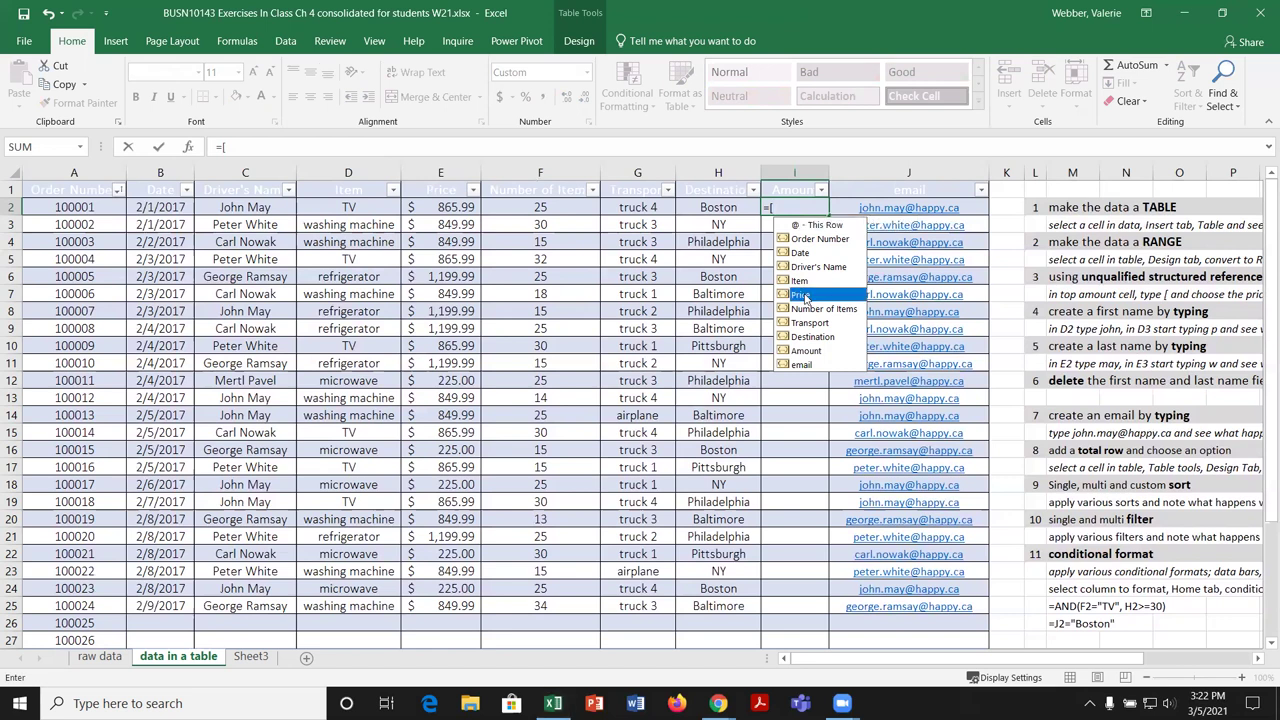
double_click(805, 296)
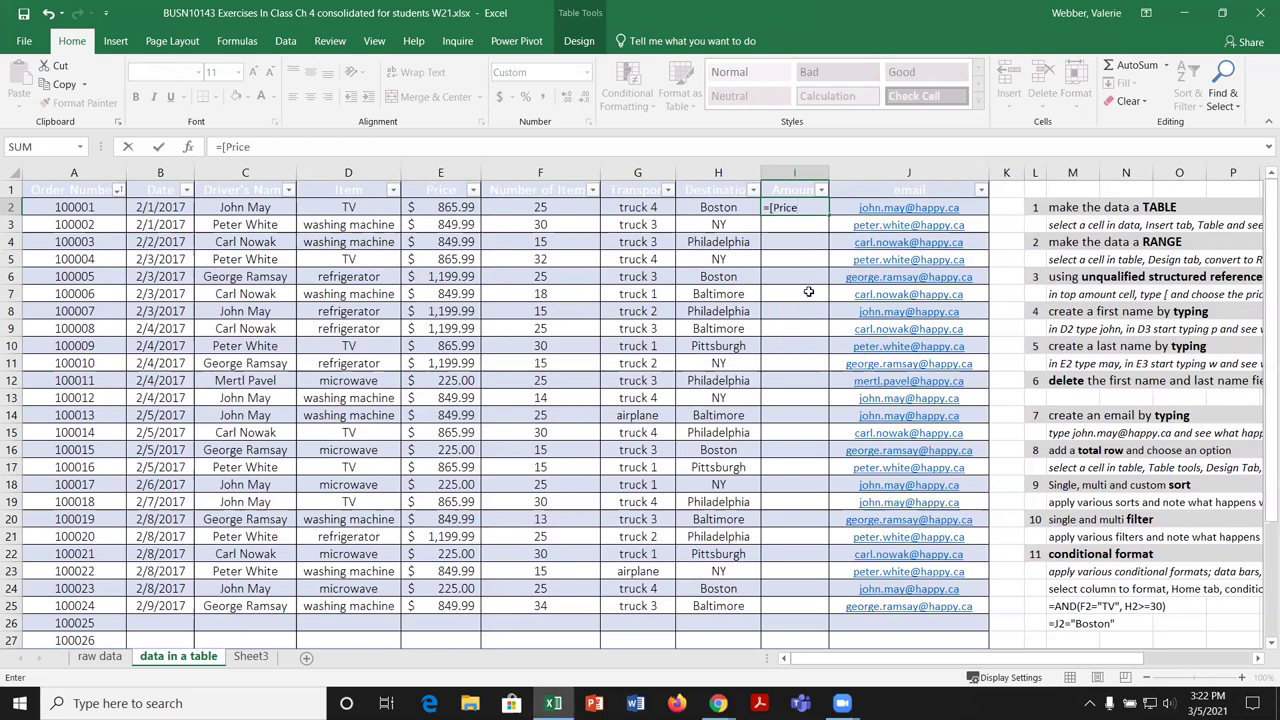
text(])
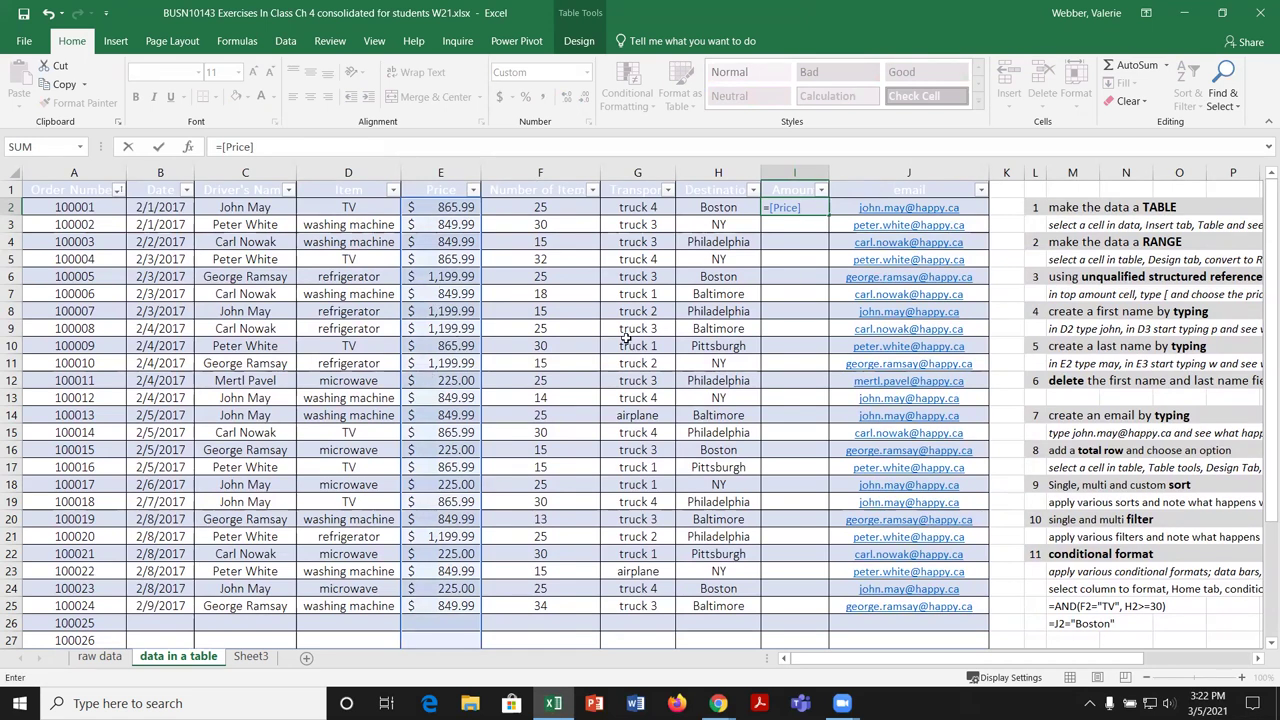
text(*[)
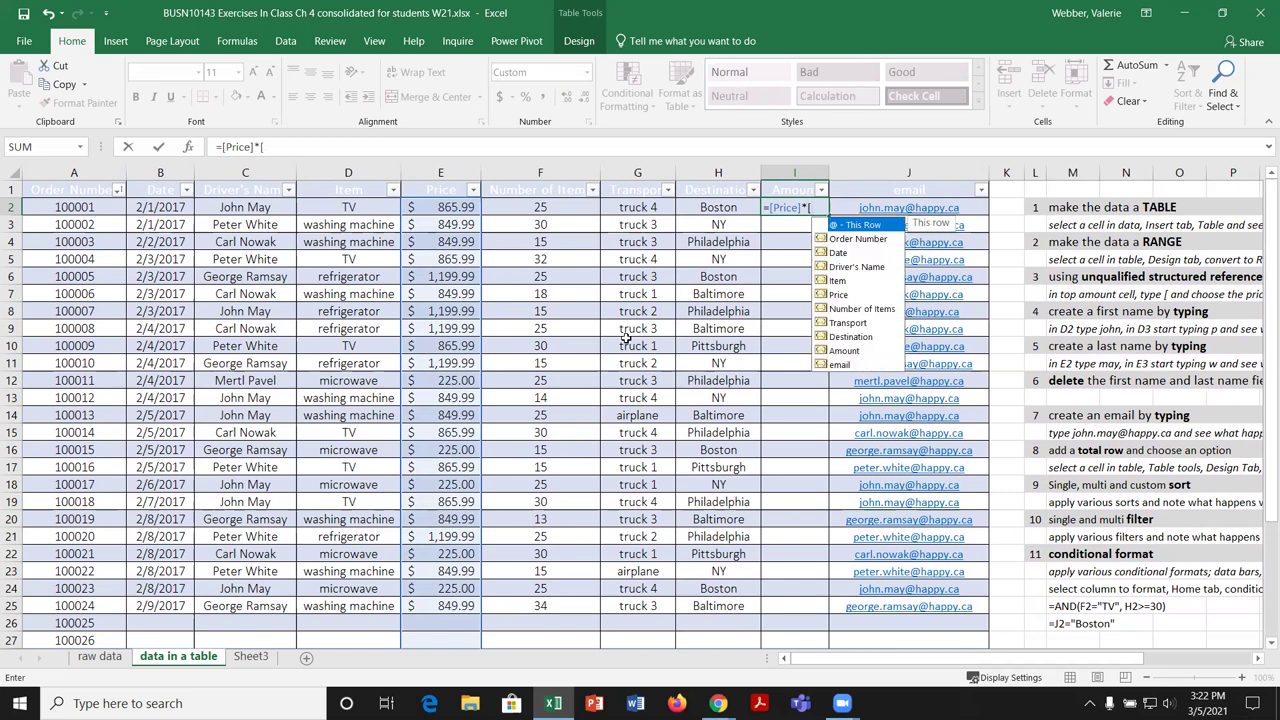
click(855, 309)
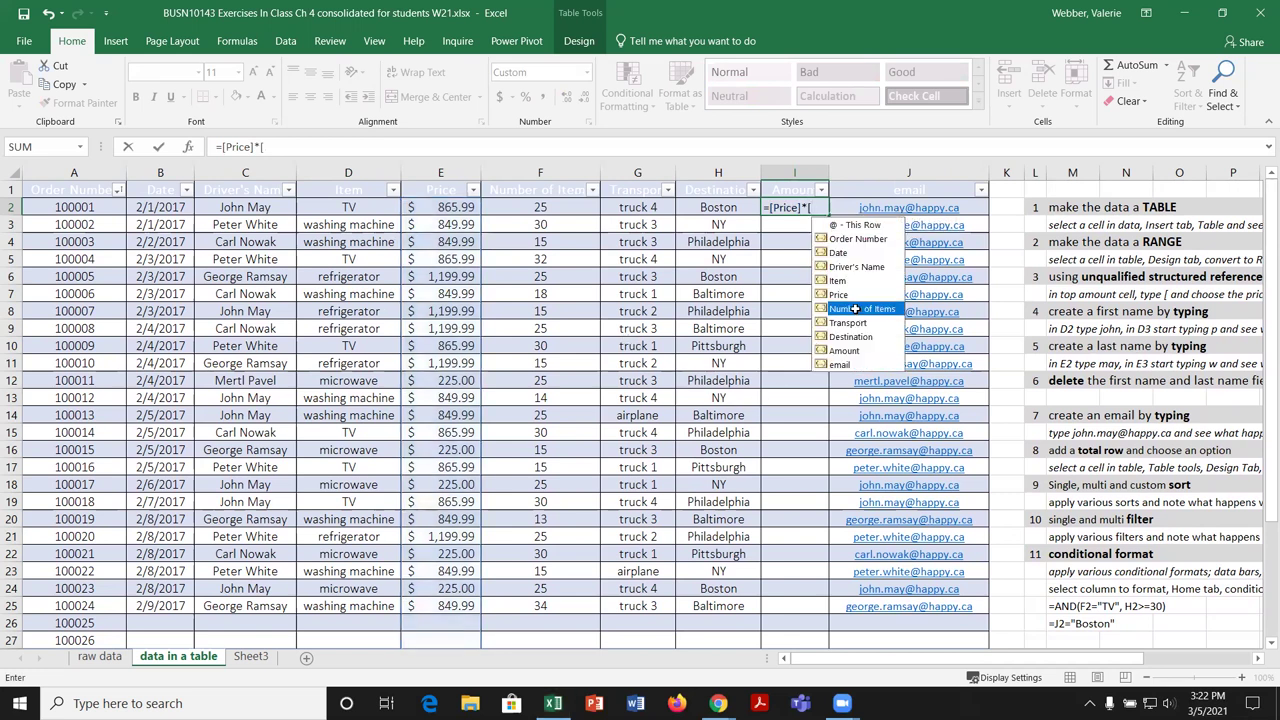
double_click(855, 309)
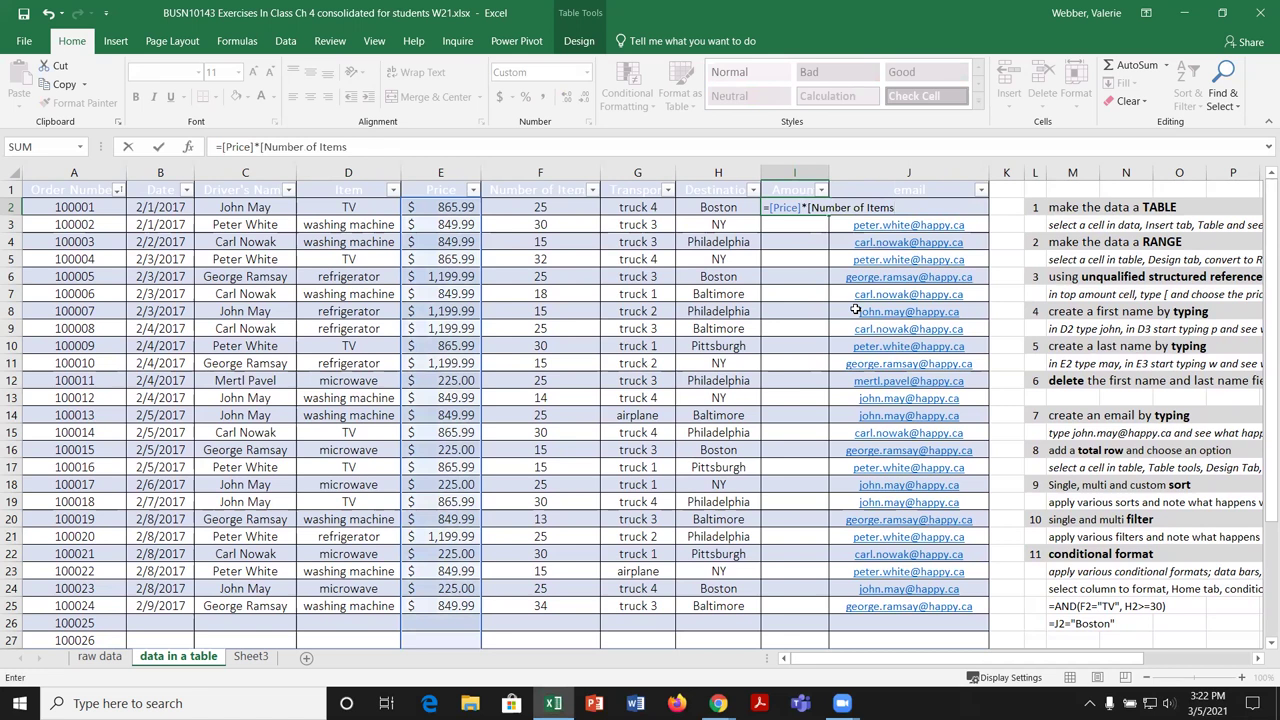
text(])
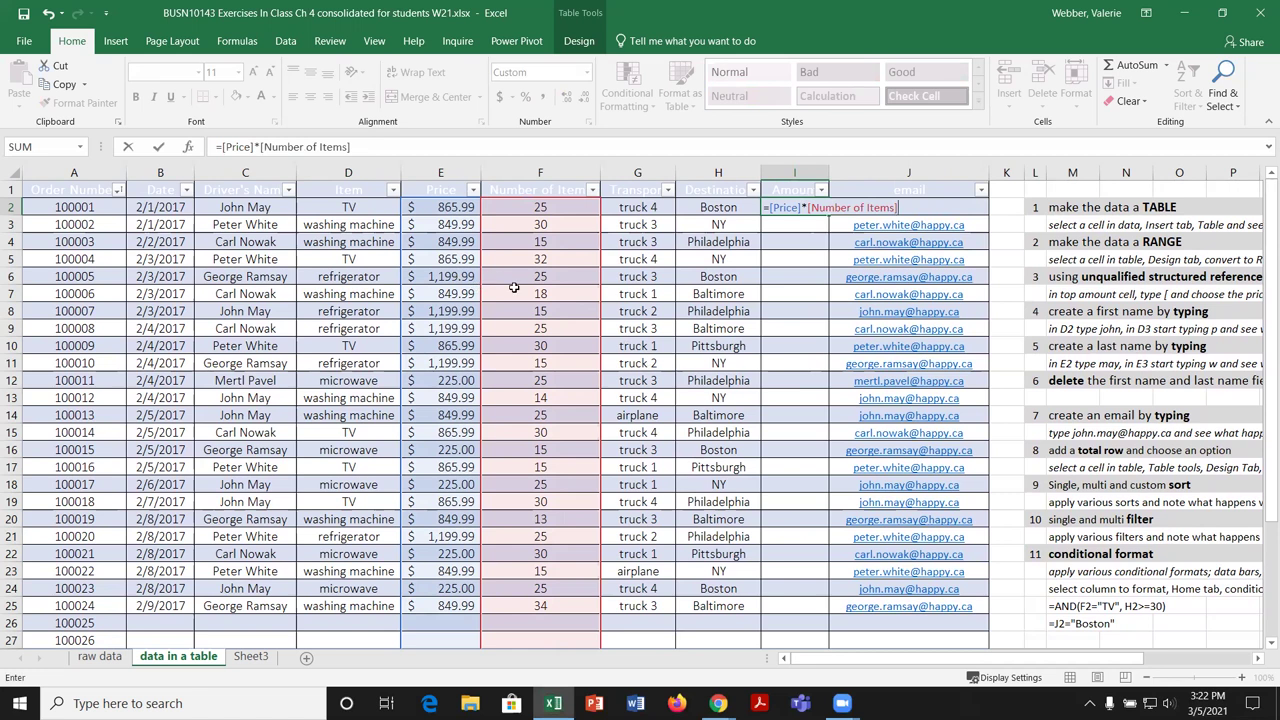
key(Return)
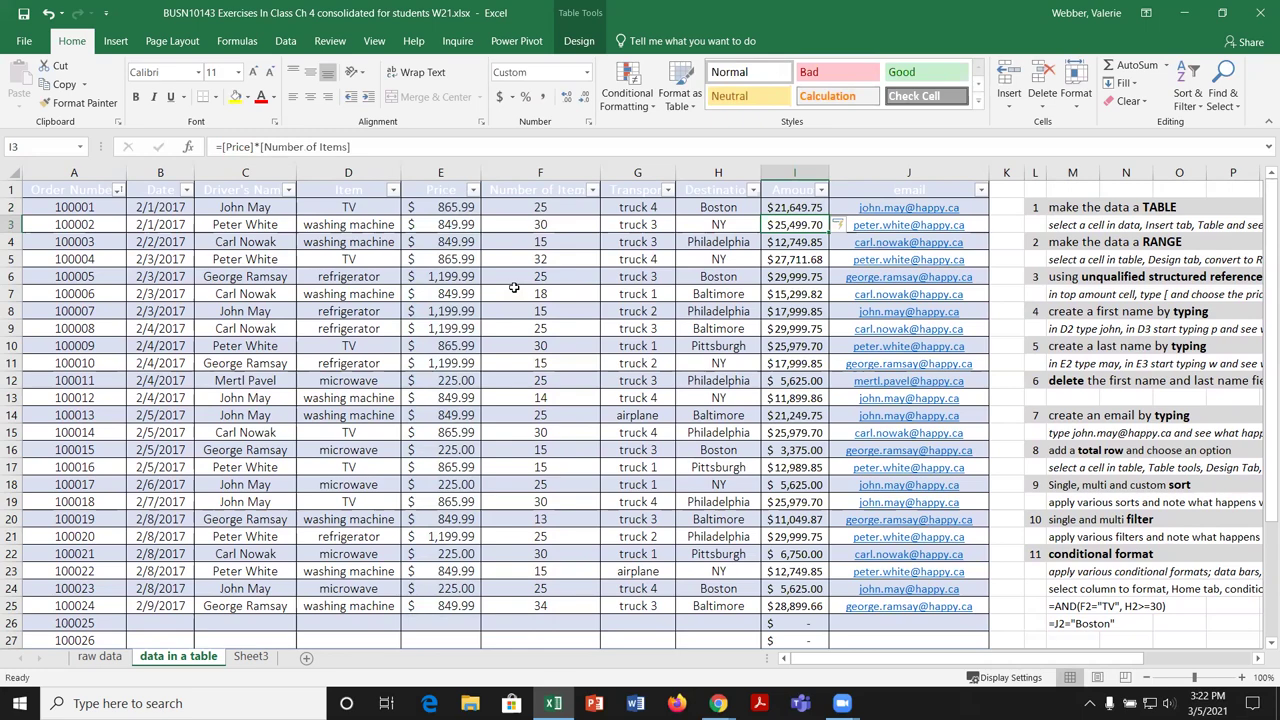
scroll(1166, 313, down, 3)
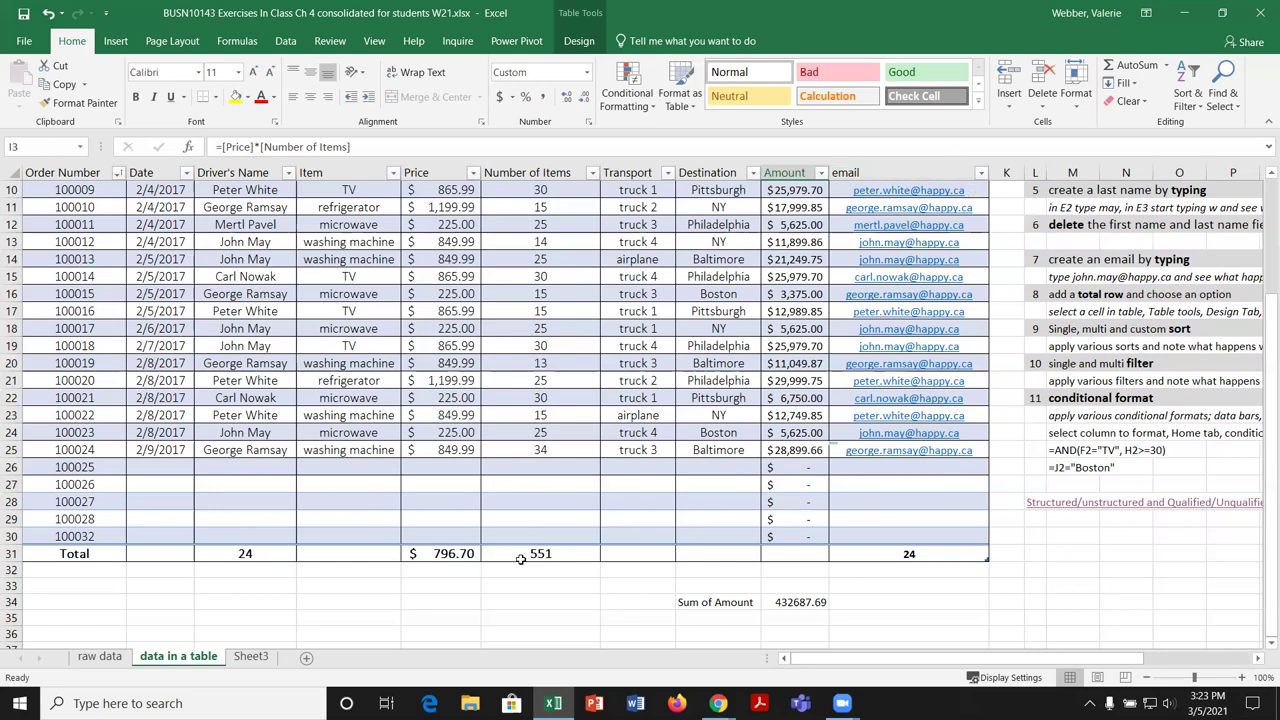
Step: Open the Transport Total-row summary choices and close them, leaving that total blank
click(668, 557)
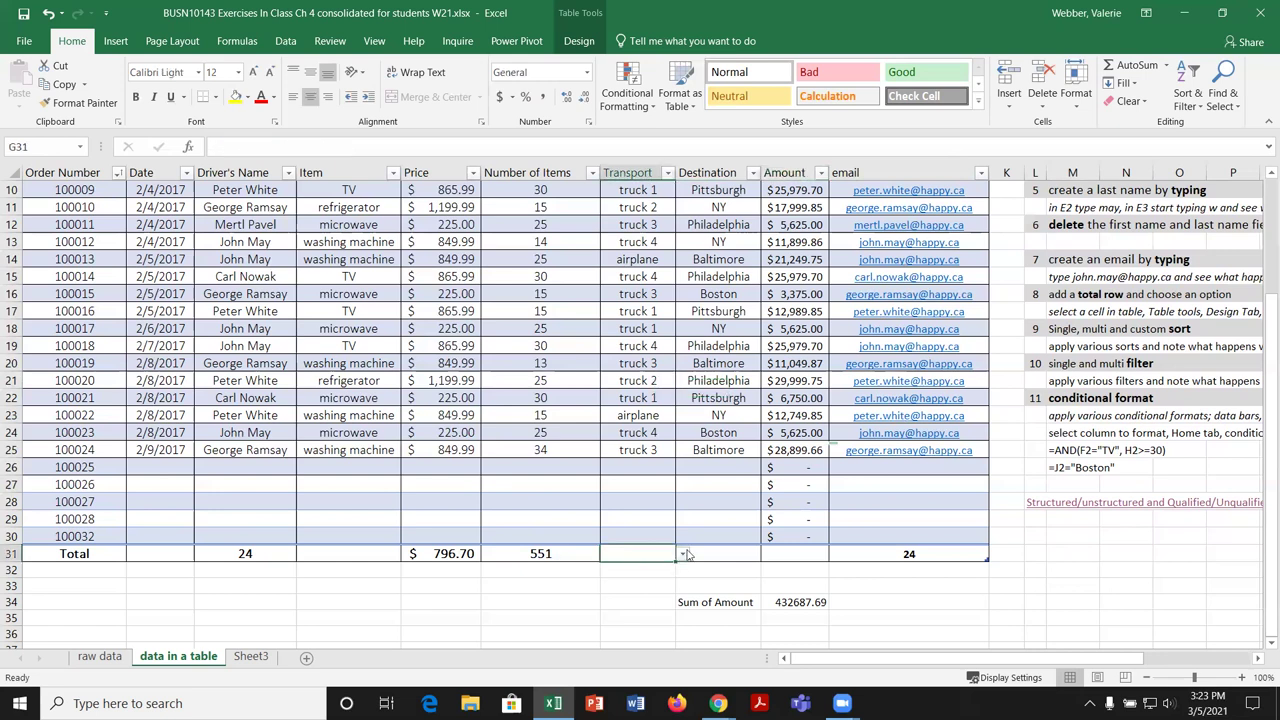
click(683, 554)
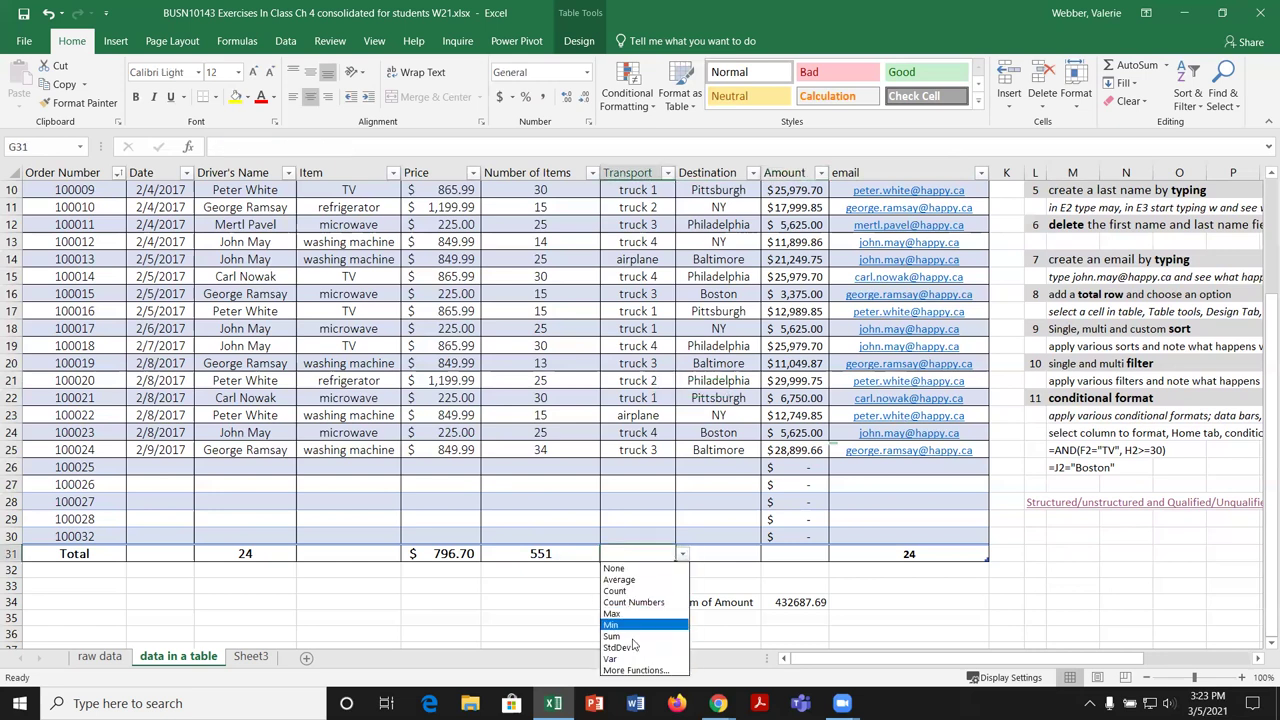
click(670, 560)
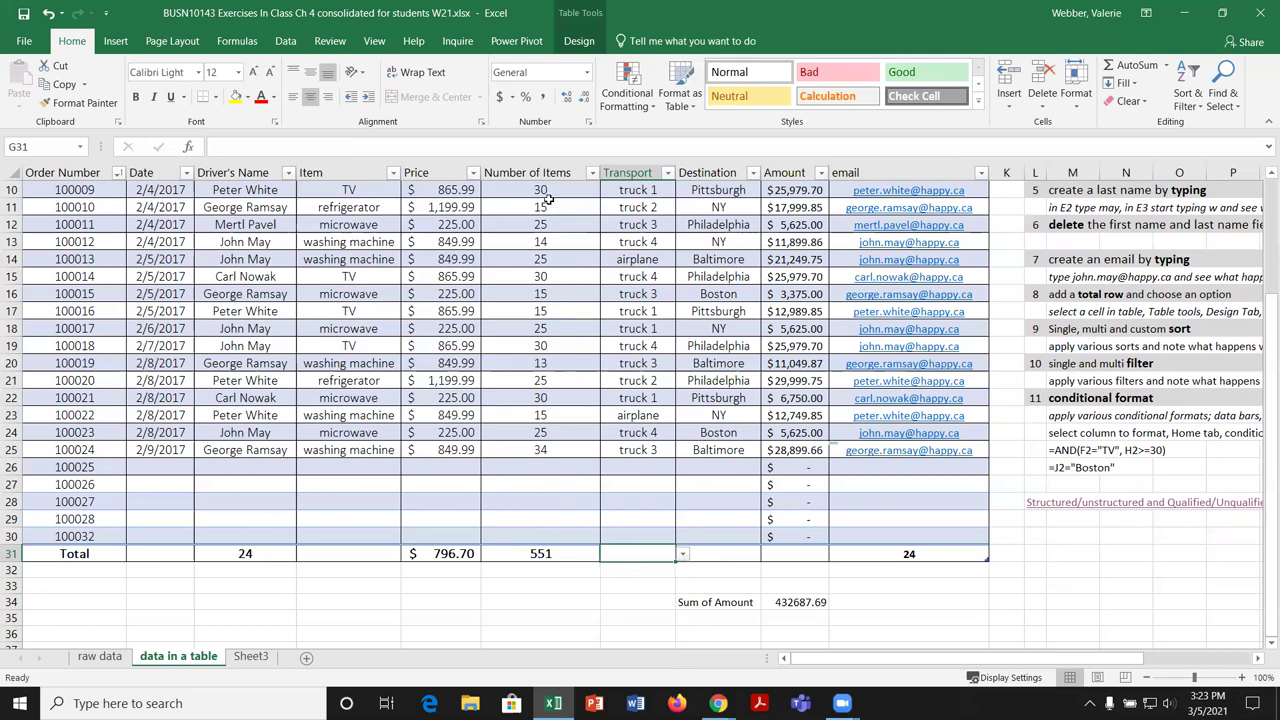
Step: Select the Number of Items values to confirm they sum to 551, then show Table Design options
drag(549, 192, 553, 450)
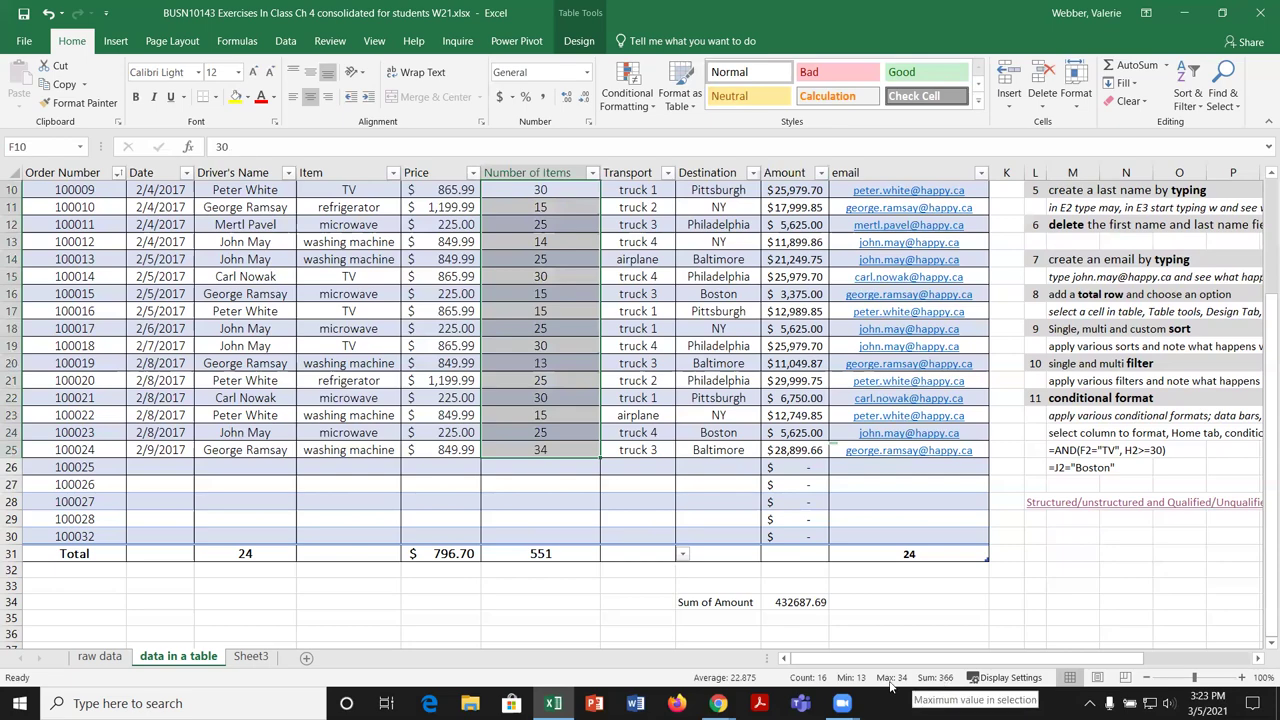
scroll(505, 302, up, 2)
scroll(505, 302, up, 2)
drag(563, 207, 565, 608)
scroll(692, 539, down, 2)
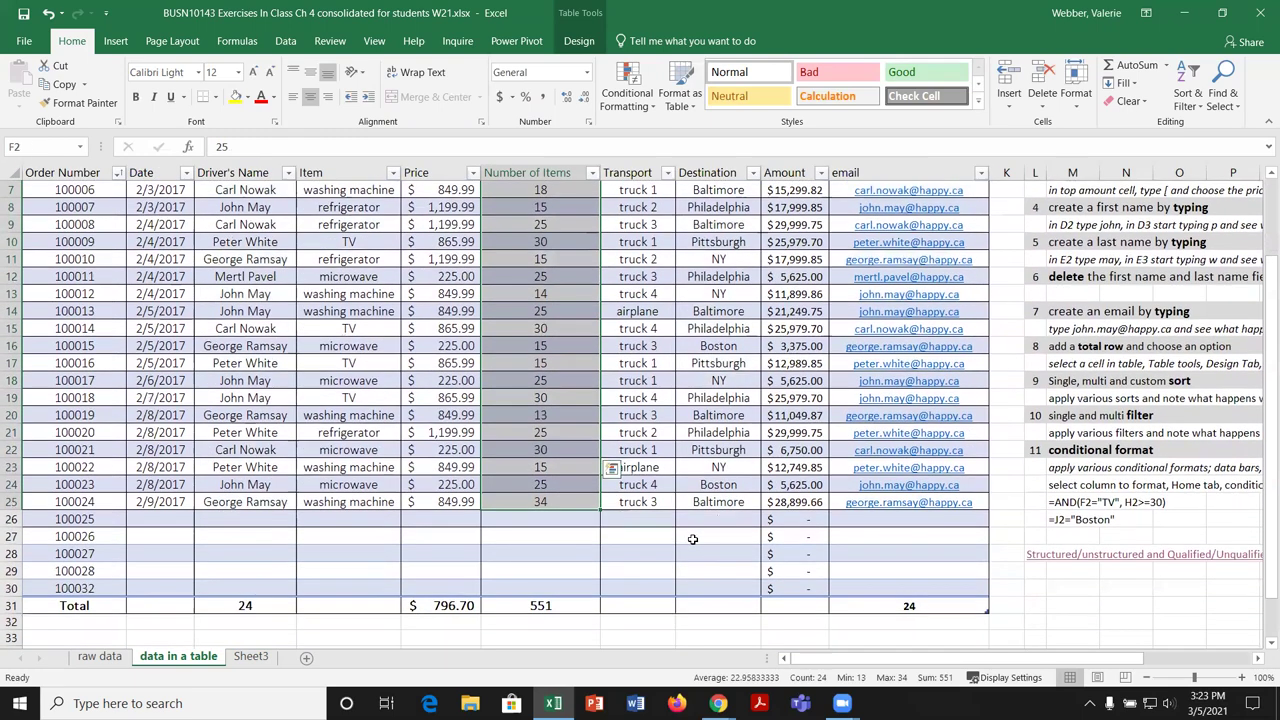
scroll(692, 539, down, 1)
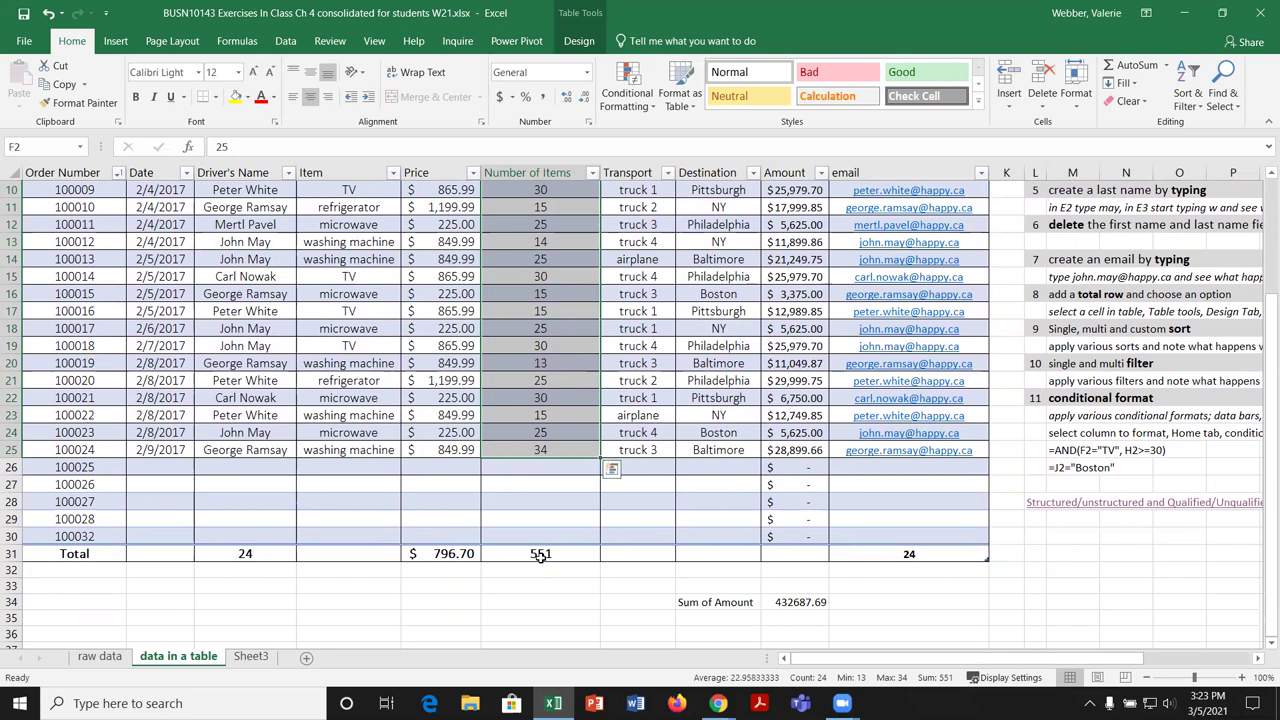
click(600, 601)
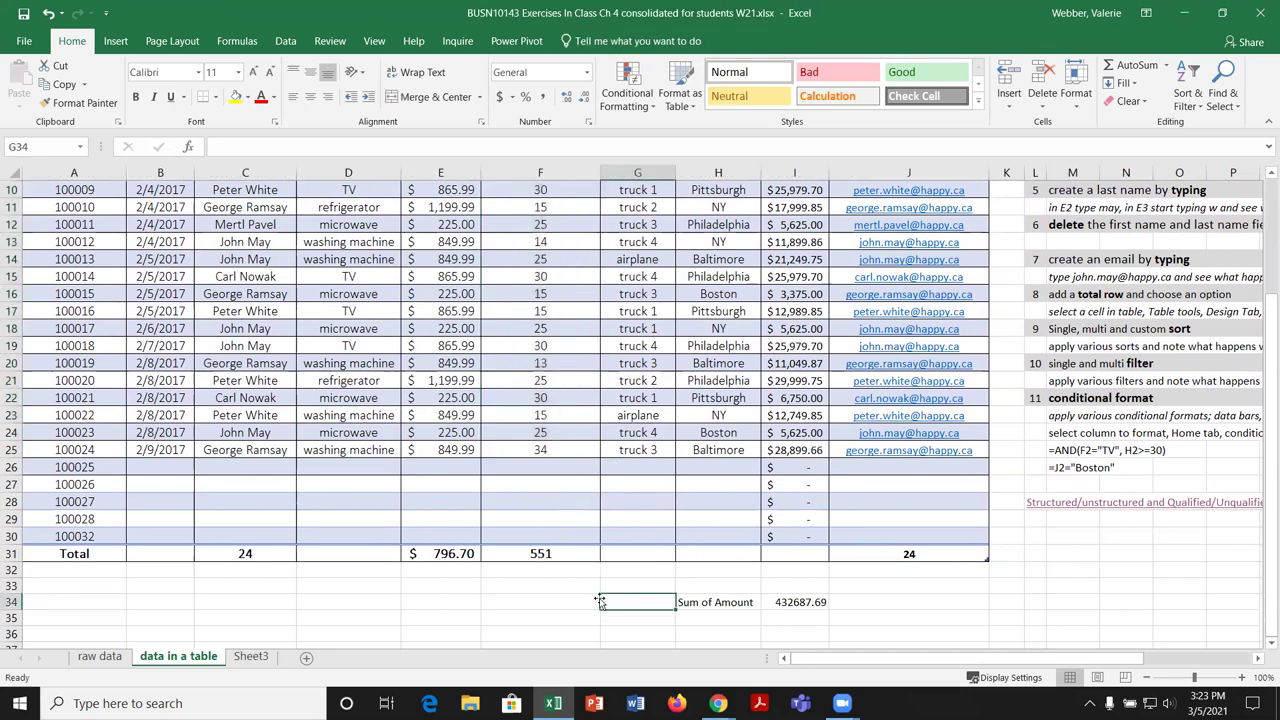
click(504, 260)
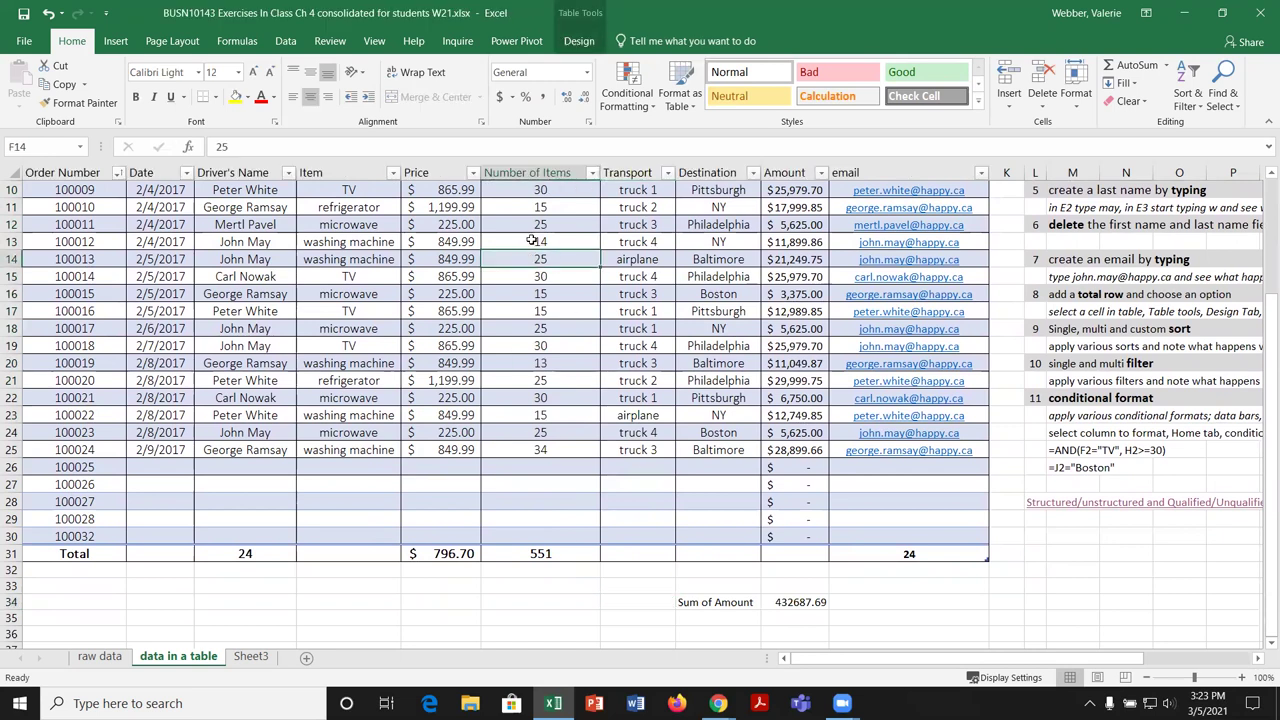
click(579, 41)
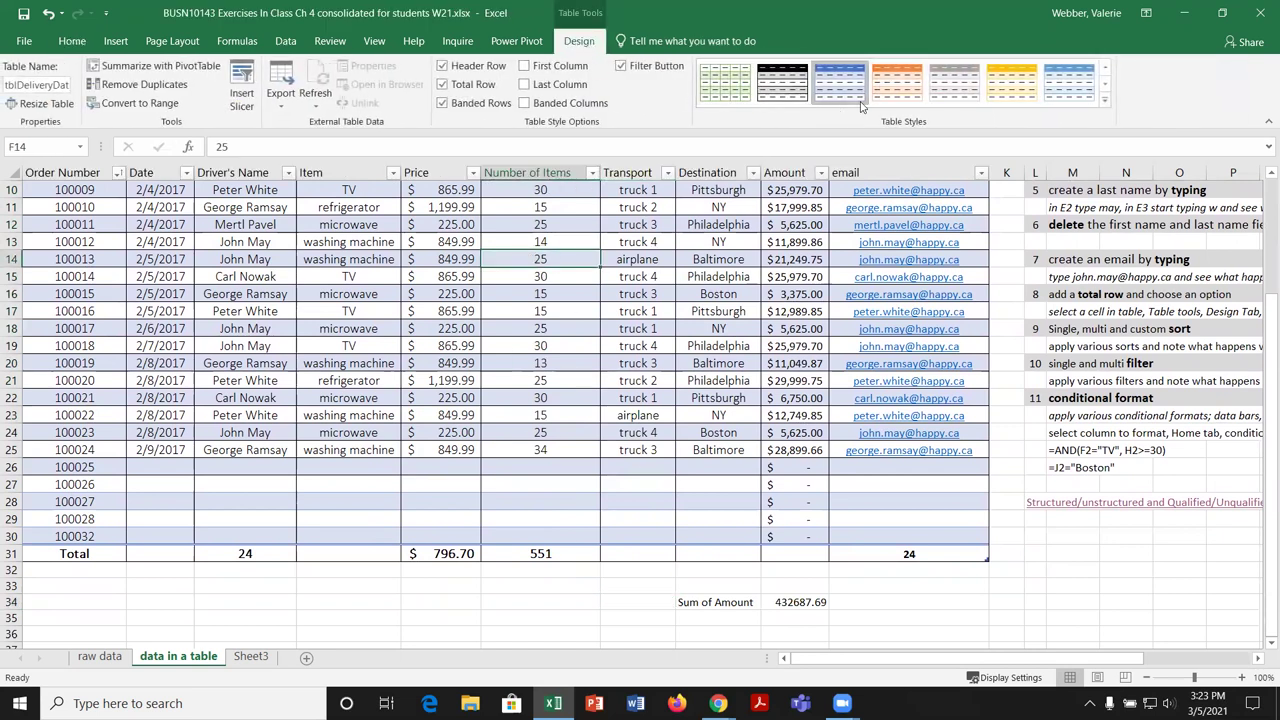